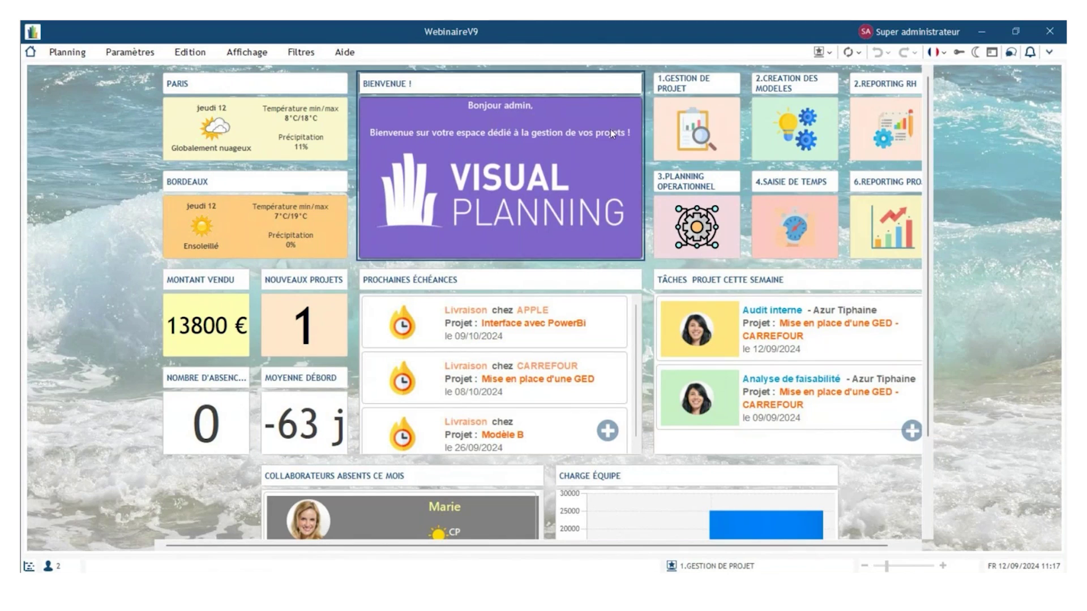
- Examine the home dashboard's widgets, including the upcoming deadlines, this week's project tasks, absent employees and team workload chart
{"action": "right_click", "coordinate": [585, 320]}
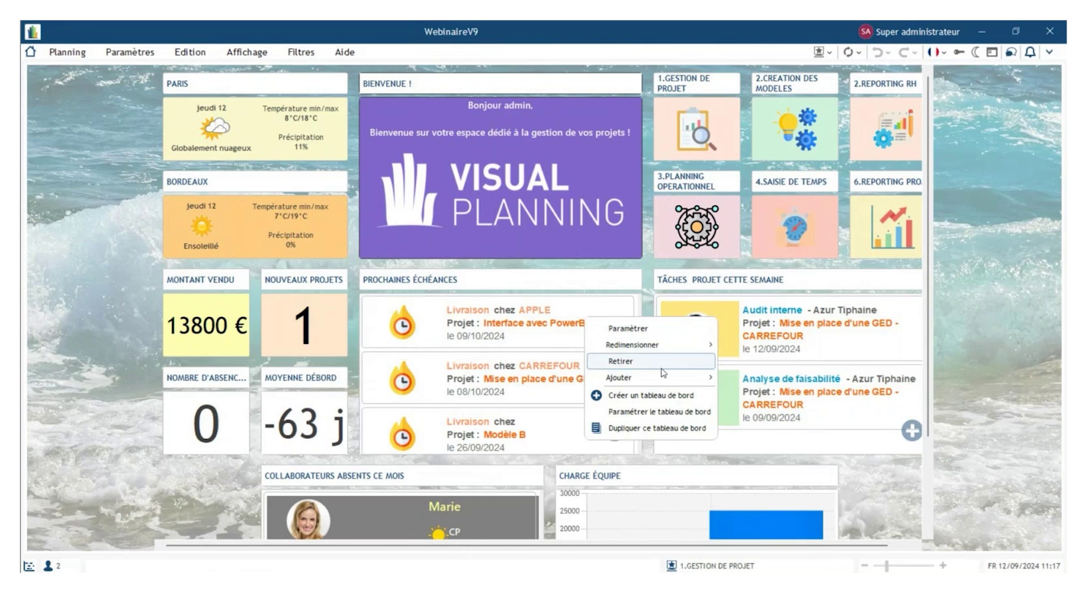
{"action": "left_click", "coordinate": [966, 199]}
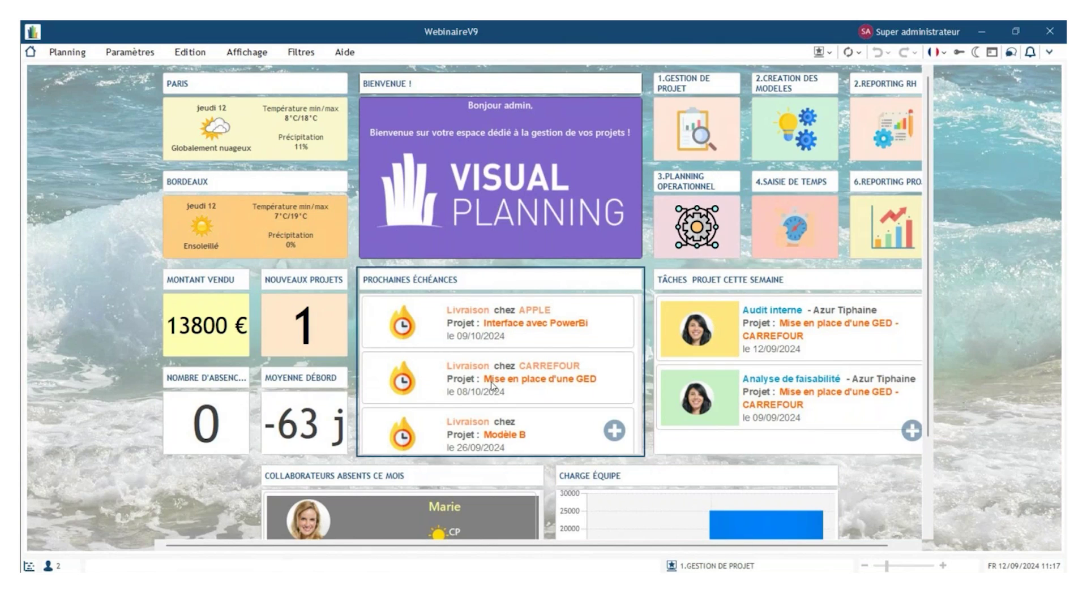
{"action": "scroll", "coordinate": [492, 387], "scroll_direction": "down", "scroll_amount": 1}
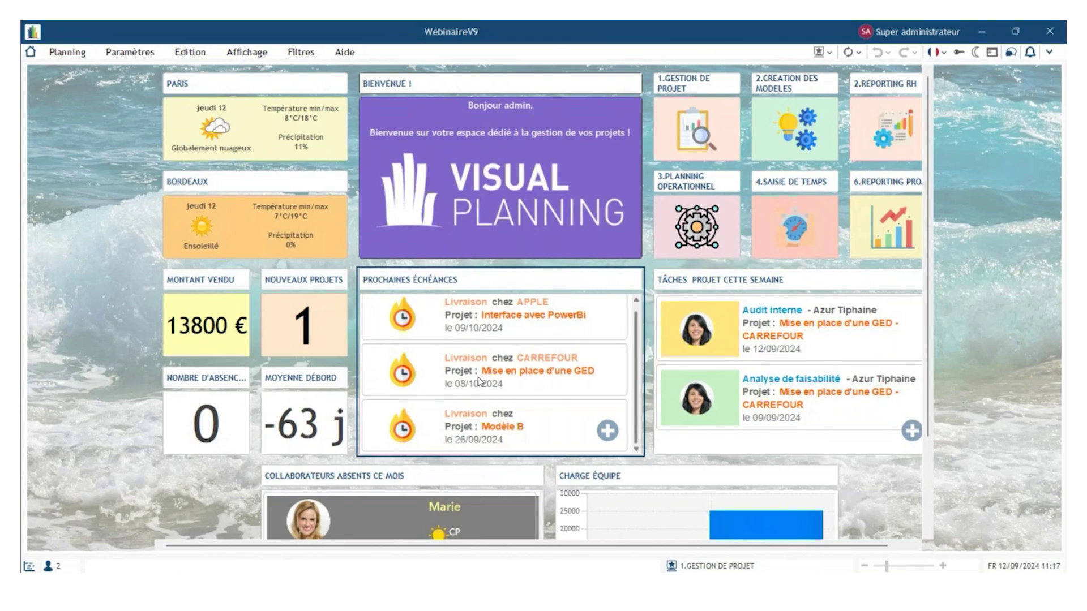
{"action": "scroll", "coordinate": [498, 374], "scroll_direction": "up", "scroll_amount": 1}
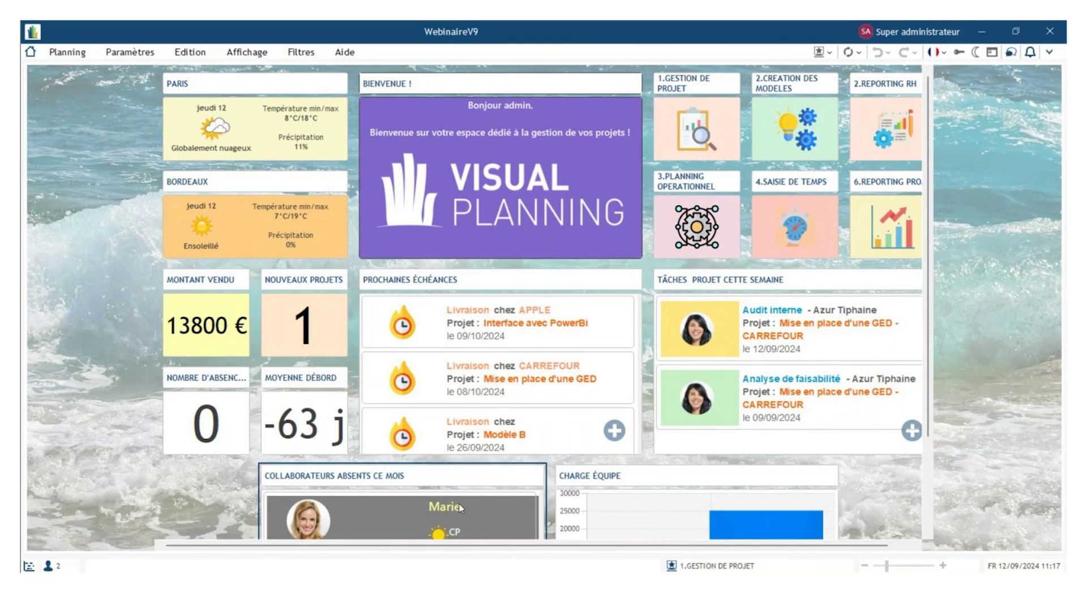
{"action": "scroll", "coordinate": [497, 392], "scroll_direction": "down", "scroll_amount": 1}
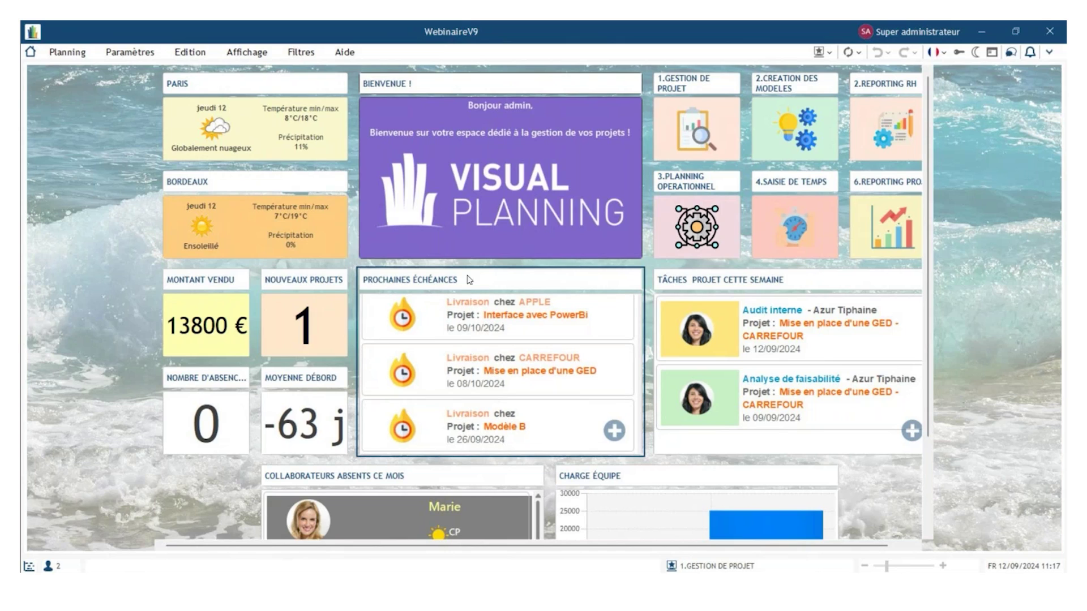
{"action": "scroll", "coordinate": [563, 355], "scroll_direction": "up", "scroll_amount": 1}
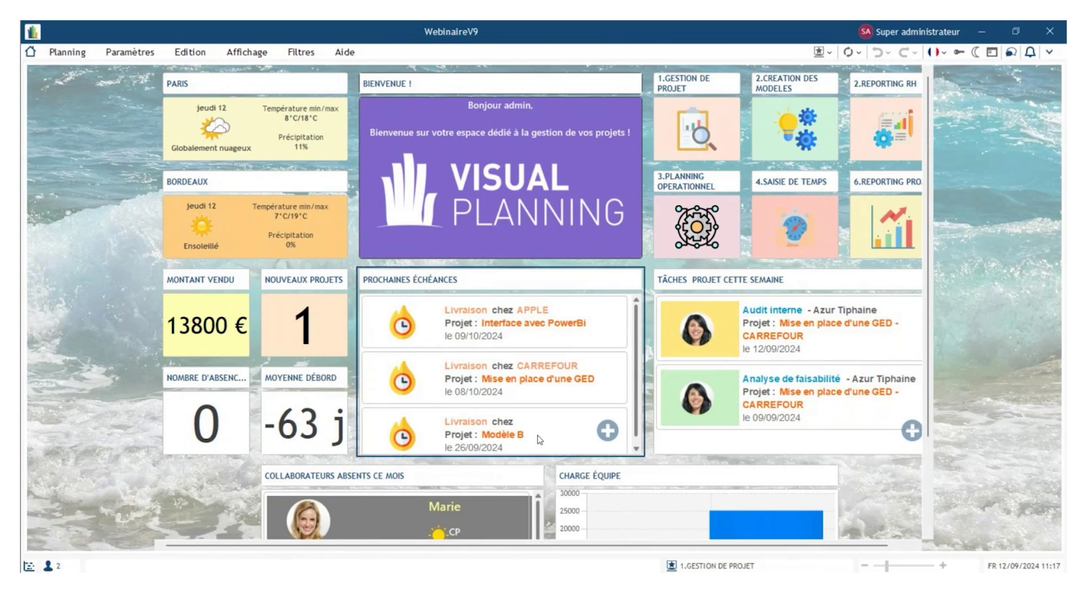
{"action": "scroll", "coordinate": [538, 439], "scroll_direction": "down", "scroll_amount": 1}
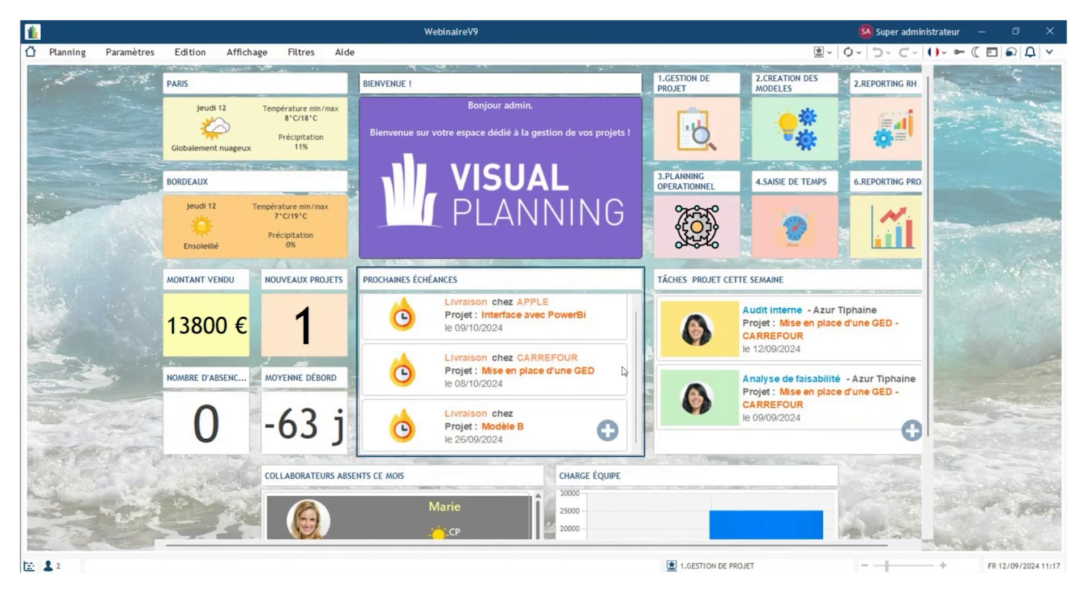
{"action": "scroll", "coordinate": [931, 283], "scroll_direction": "down", "scroll_amount": 3}
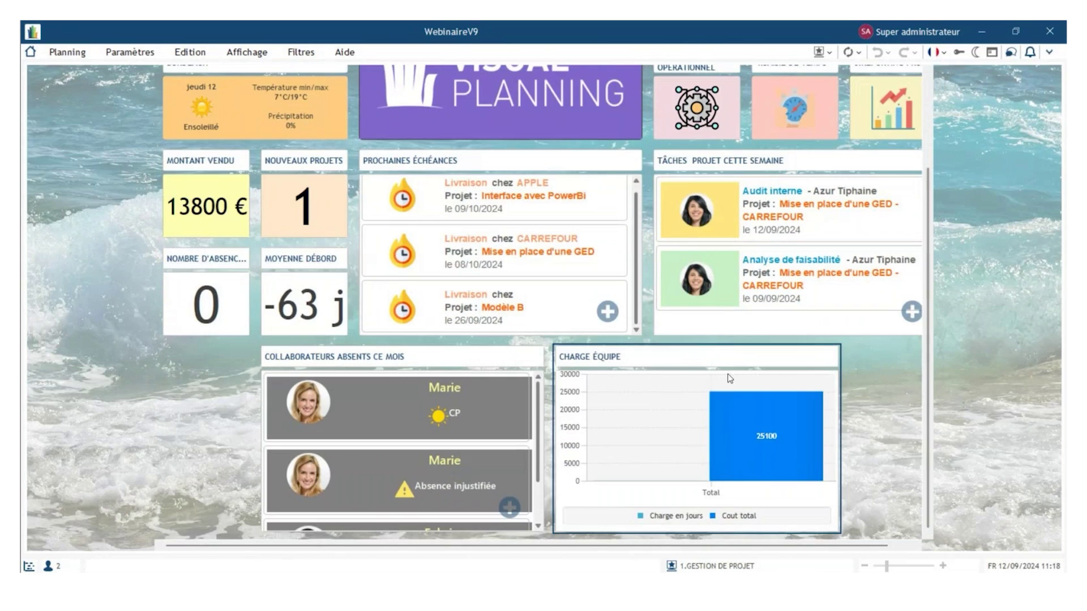
{"action": "scroll", "coordinate": [929, 376], "scroll_direction": "up", "scroll_amount": 1}
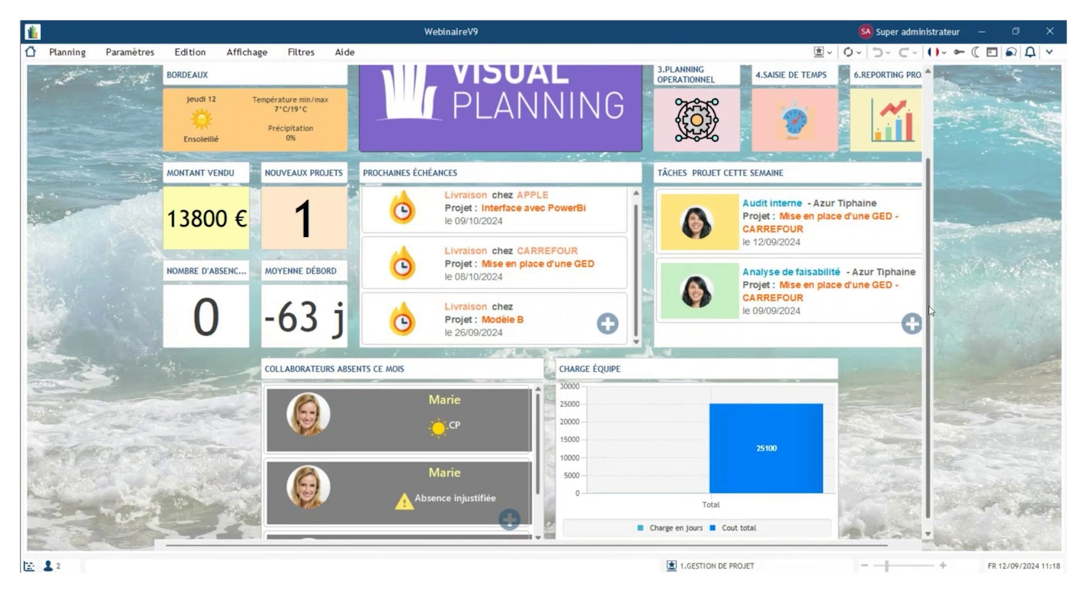
{"action": "scroll", "coordinate": [918, 294], "scroll_direction": "up", "scroll_amount": 3}
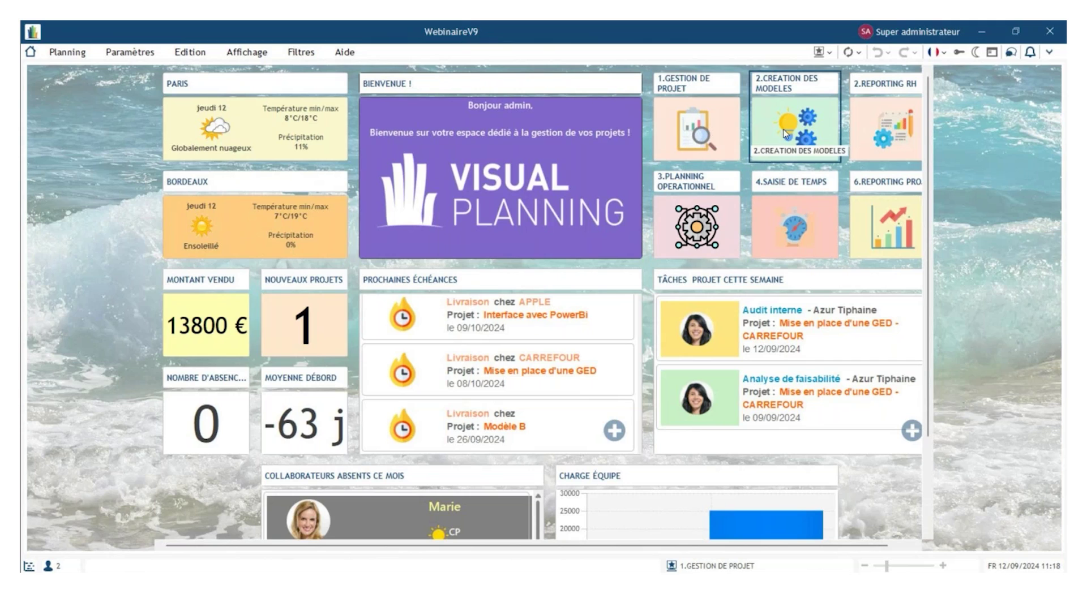
- Open the 1.GESTION DE PROJET view and adjust its layout, enlarging the RH and task lists and narrowing the Nom column and project table
{"action": "left_click", "coordinate": [716, 125]}
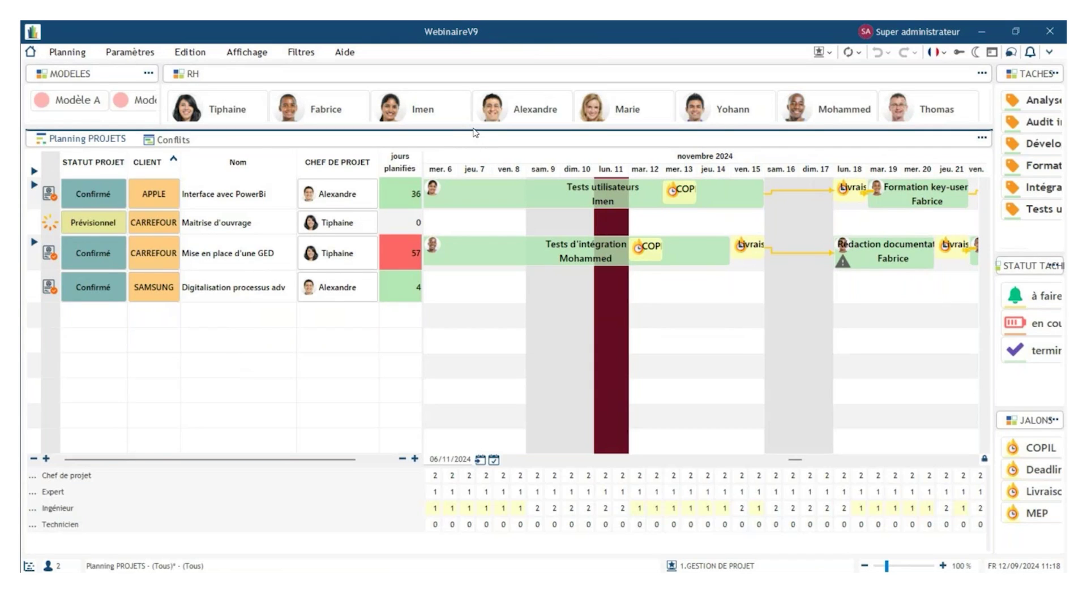
{"action": "left_click_drag", "start_coordinate": [471, 125], "coordinate": [471, 135]}
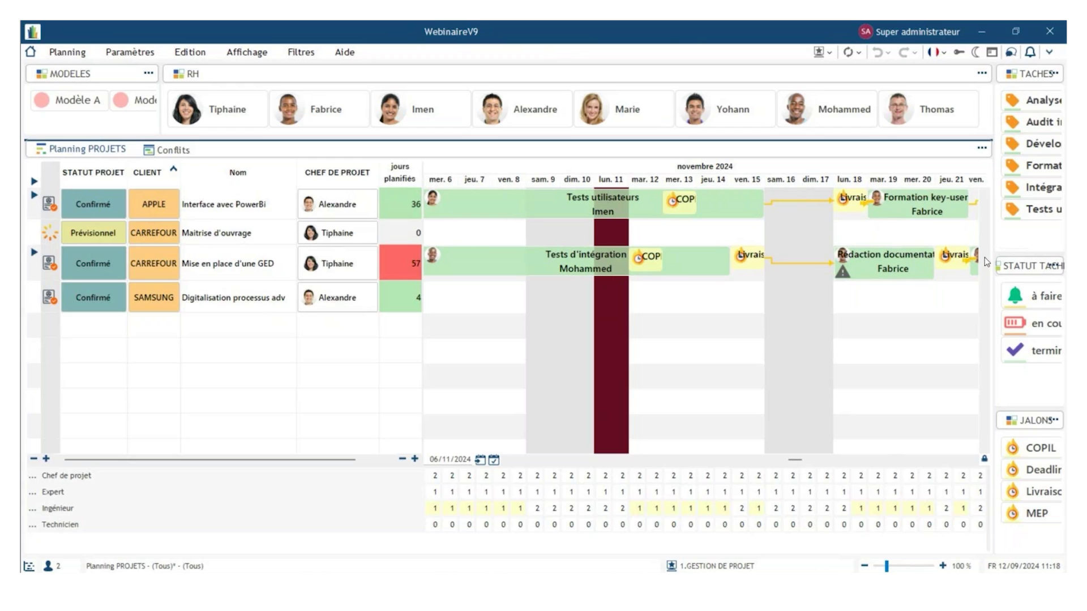
{"action": "left_click_drag", "start_coordinate": [992, 241], "coordinate": [988, 245]}
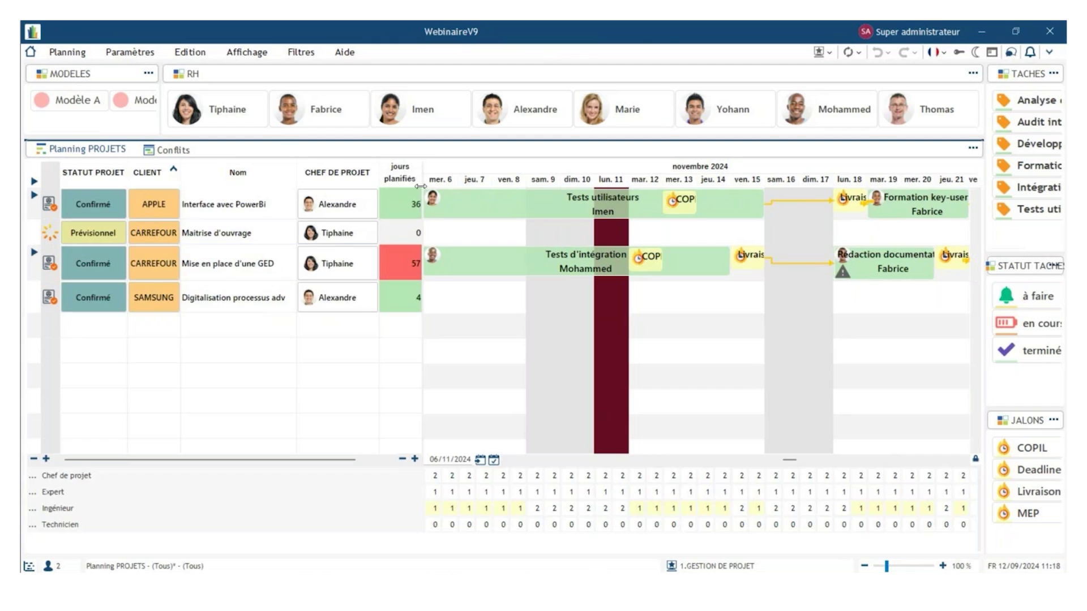
{"action": "left_click_drag", "start_coordinate": [296, 172], "coordinate": [289, 172]}
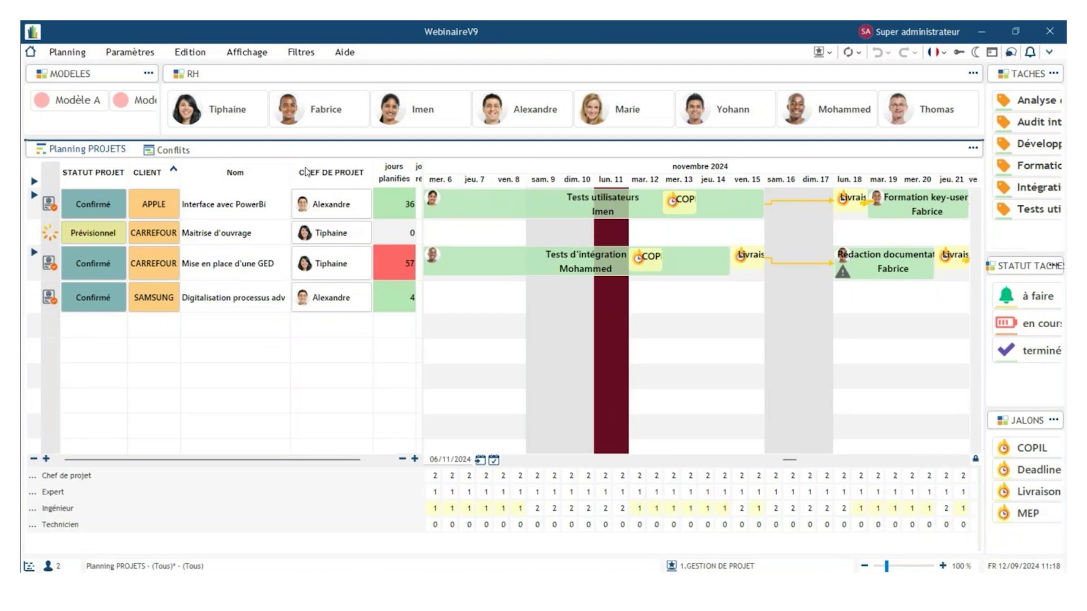
{"action": "left_click_drag", "start_coordinate": [422, 165], "coordinate": [416, 165]}
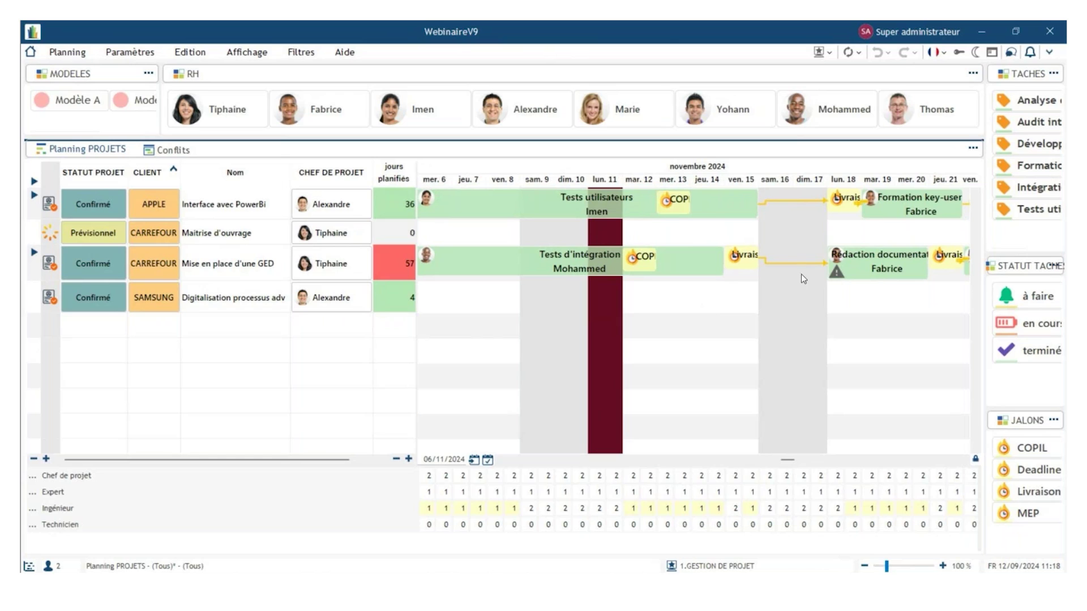
- Review the project planning from 04/11/2024 and go through the Maitrise d'ouvrage, Mise en place d'une GED and Digitalisation processus adv projects
{"action": "left_click", "coordinate": [501, 460]}
{"action": "left_click", "coordinate": [501, 460]}
{"action": "left_click", "coordinate": [501, 460]}
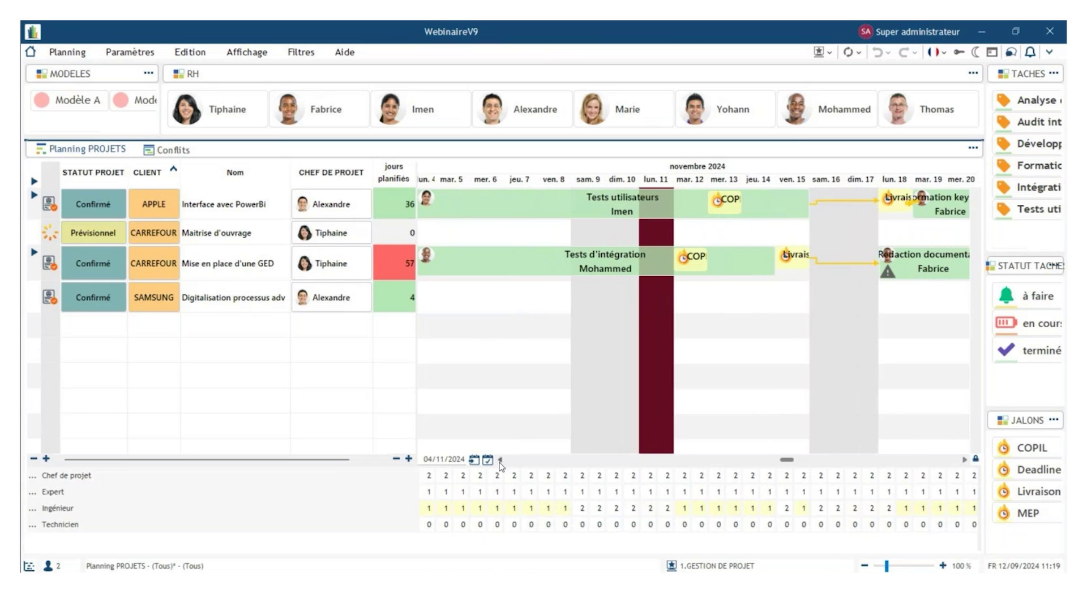
{"action": "left_click", "coordinate": [500, 460]}
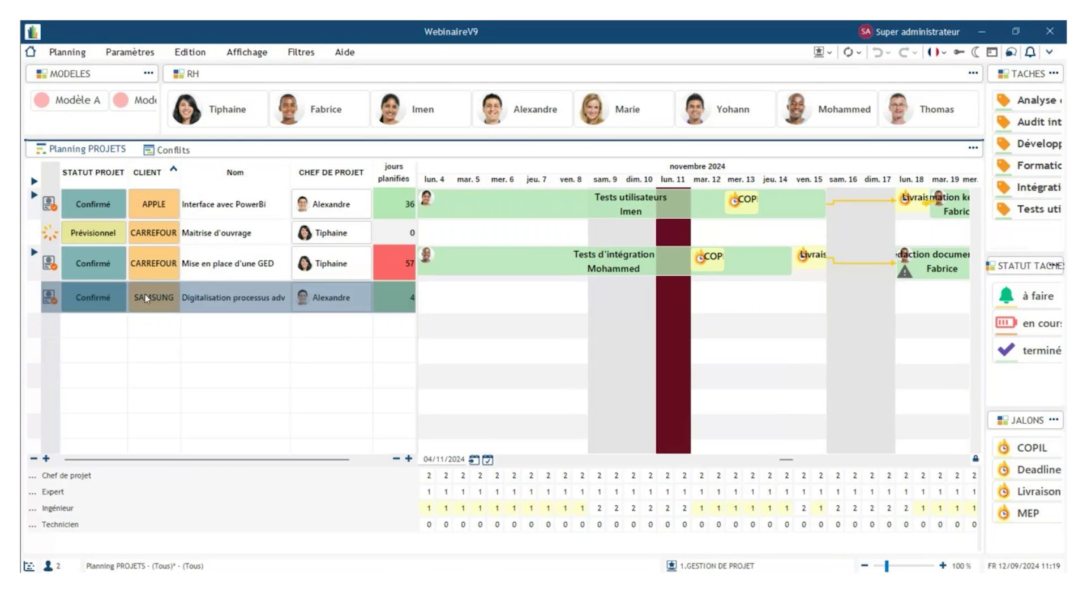
{"action": "left_click", "coordinate": [218, 235]}
{"action": "left_click", "coordinate": [222, 263]}
{"action": "left_click", "coordinate": [222, 297]}
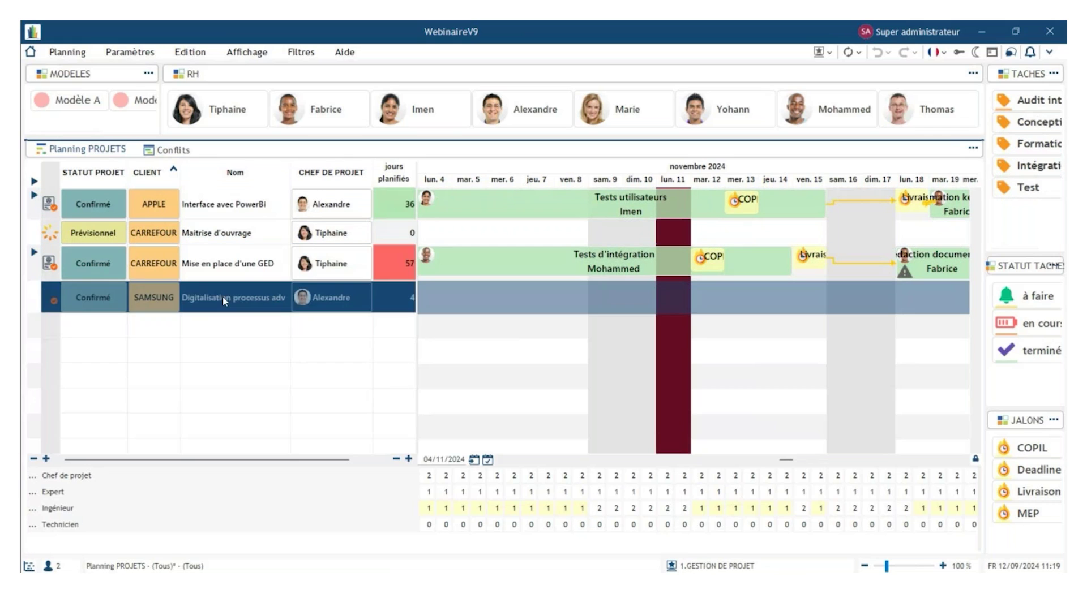
{"action": "left_click", "coordinate": [724, 398]}
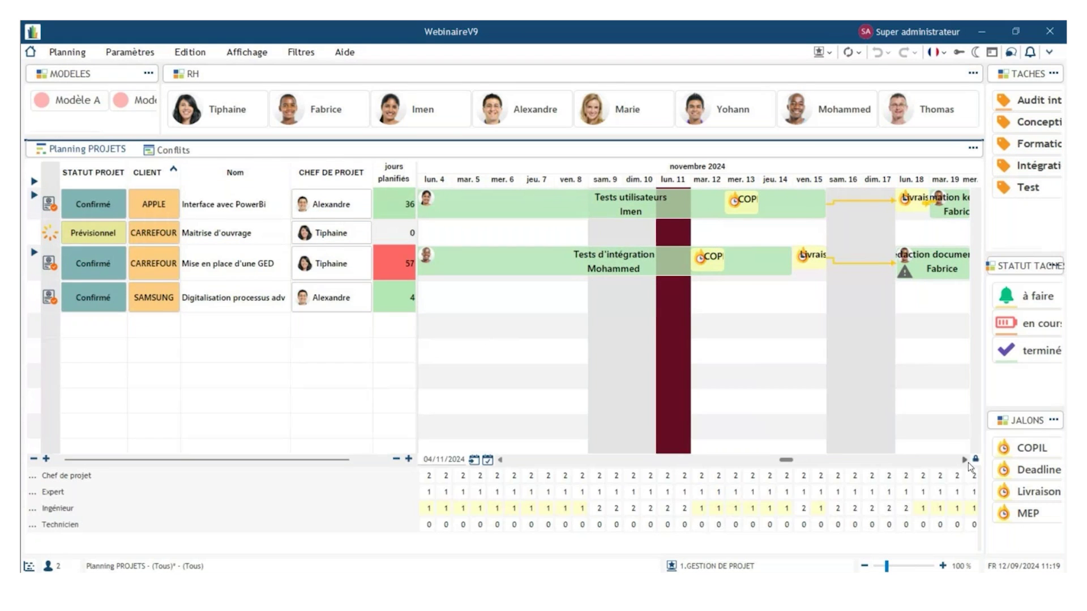
- Show the planning from 08/11/2024 and look through the time scales available for the timeline header
{"action": "left_click", "coordinate": [965, 460]}
{"action": "left_click", "coordinate": [965, 460]}
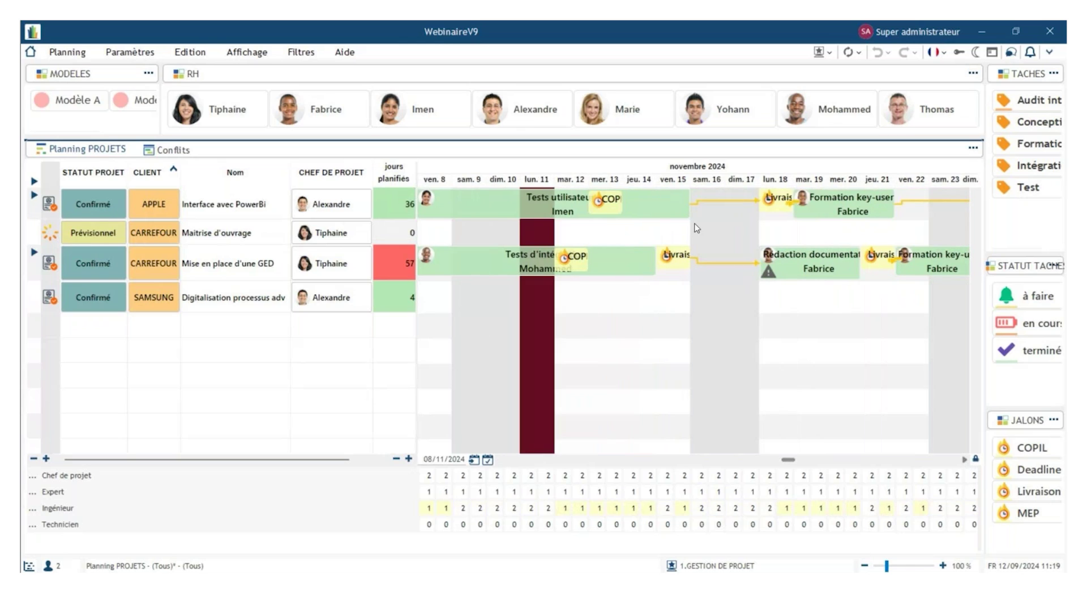
{"action": "right_click", "coordinate": [653, 184]}
{"action": "mouse_move", "coordinate": [733, 249]}
{"action": "mouse_move", "coordinate": [804, 247]}
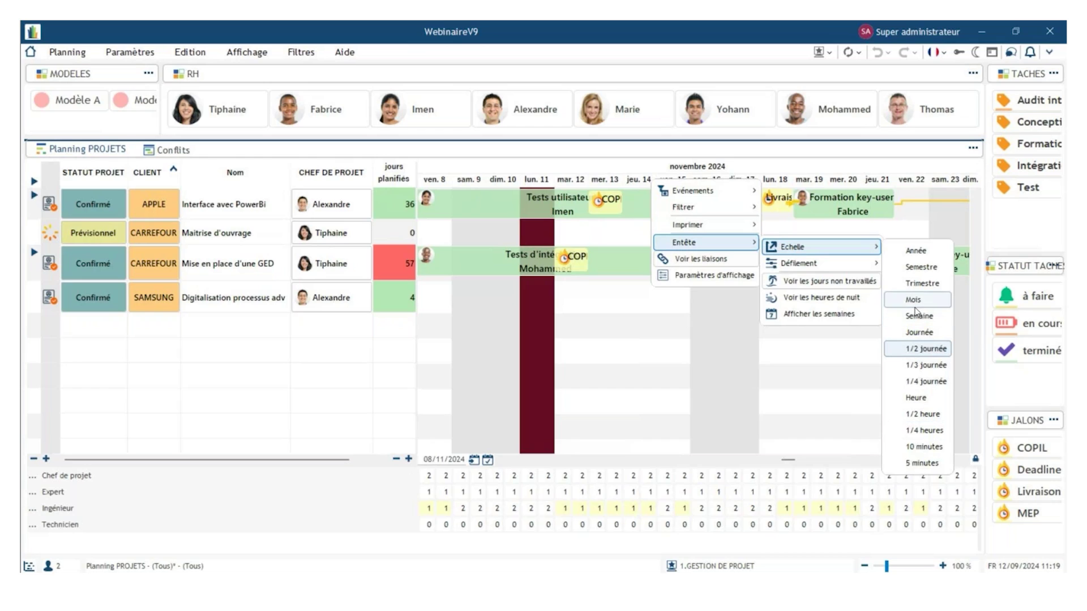
{"action": "left_click", "coordinate": [685, 327]}
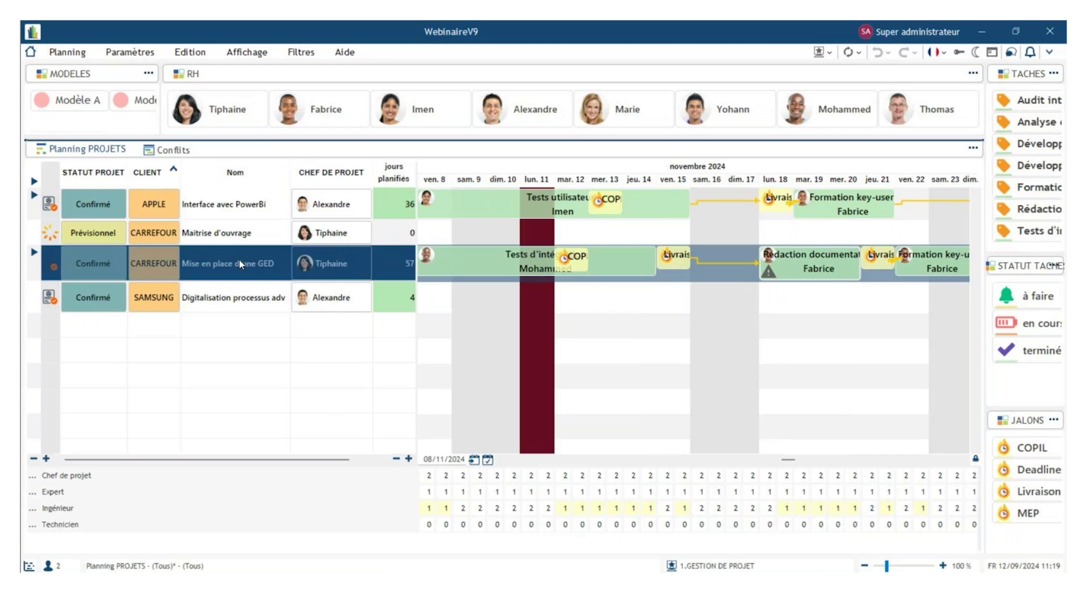
- Display the tasks of the Maitrise d'ouvrage project and slightly widen the task, task status and milestone lists
{"action": "left_click", "coordinate": [244, 233]}
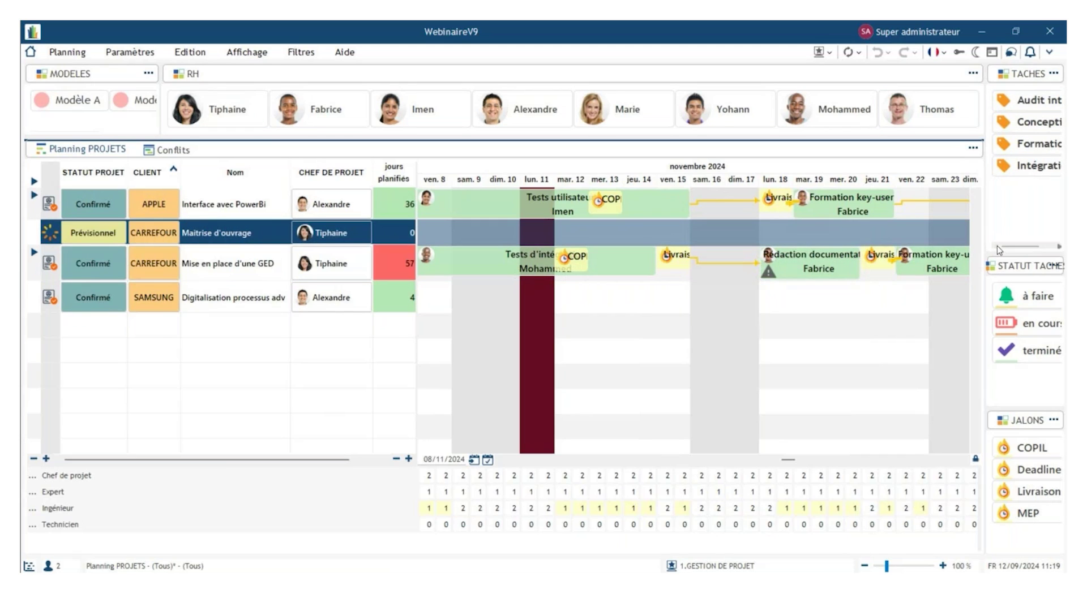
{"action": "left_click_drag", "start_coordinate": [984, 230], "coordinate": [979, 230]}
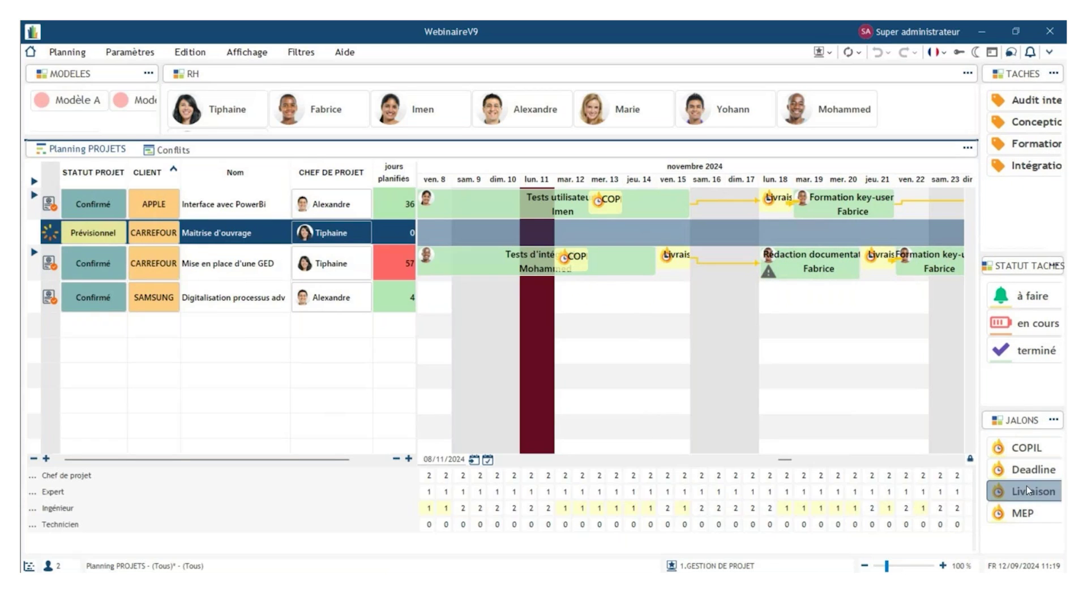
{"action": "left_click", "coordinate": [660, 365]}
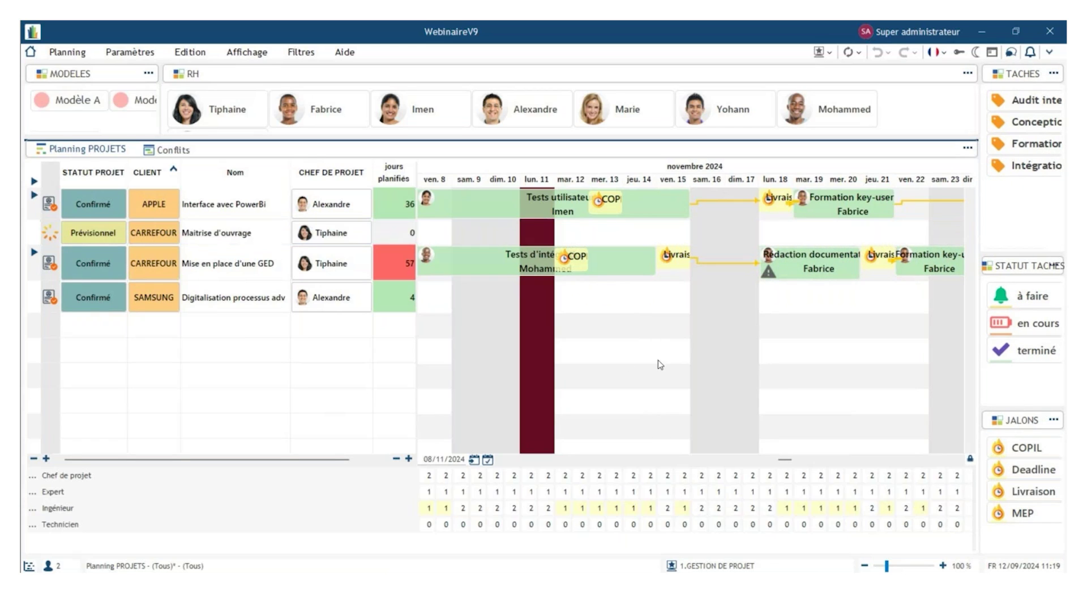
- Slightly reduce the height of the load plan area under the planning and shift the timeline back to 06/11/2024
{"action": "left_click", "coordinate": [103, 479]}
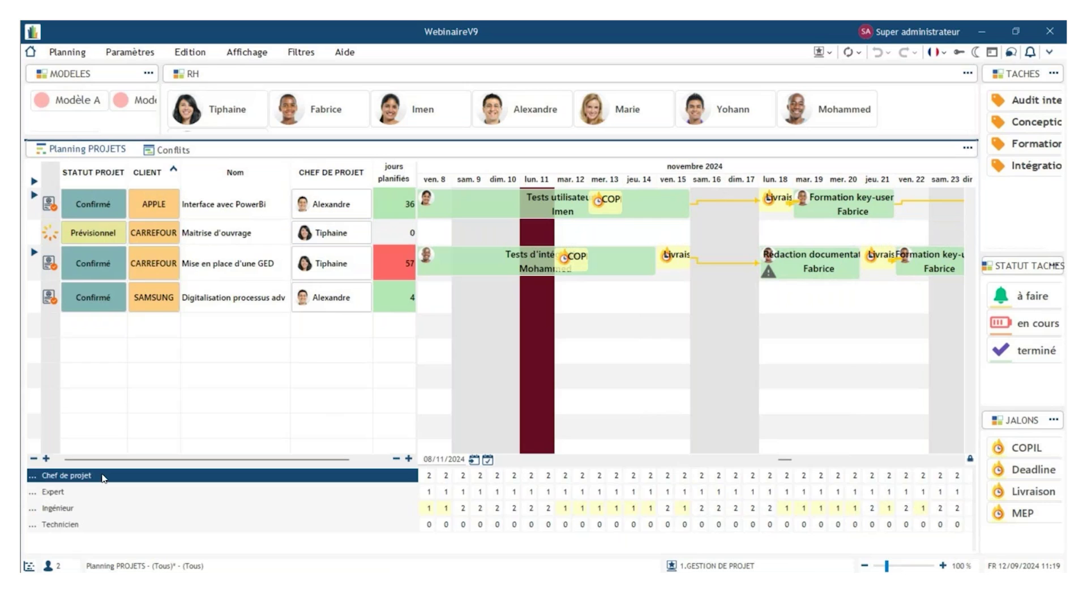
{"action": "left_click", "coordinate": [580, 429]}
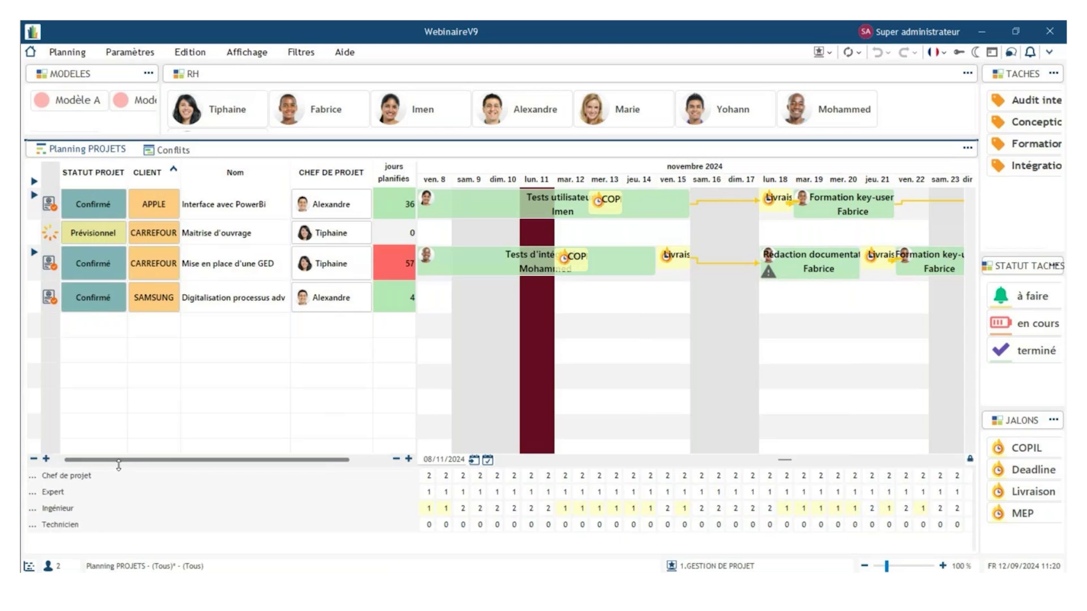
{"action": "left_click_drag", "start_coordinate": [119, 465], "coordinate": [118, 472]}
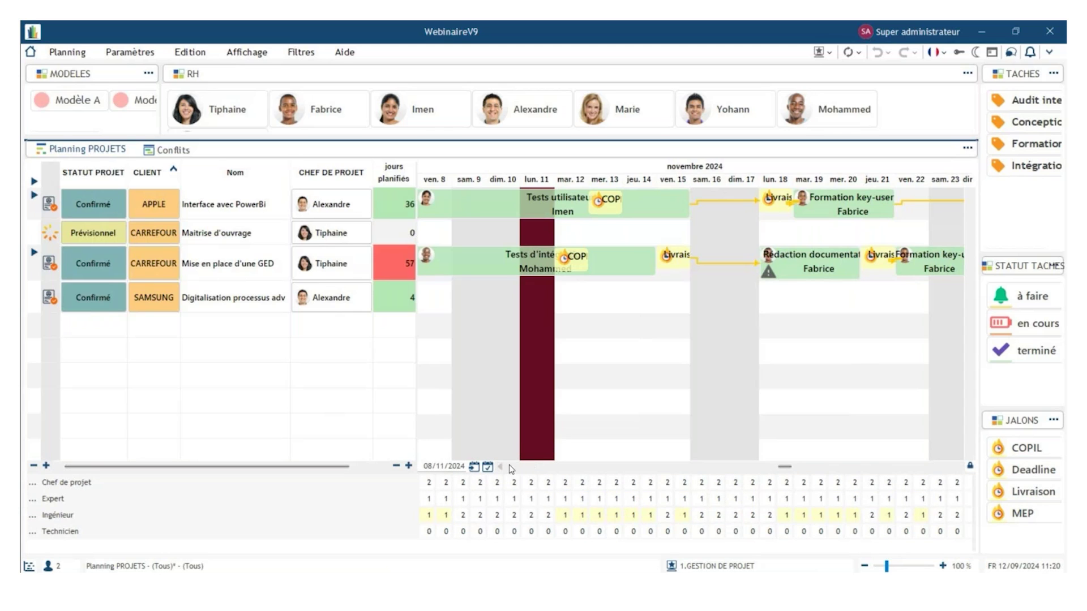
{"action": "left_click", "coordinate": [501, 467]}
{"action": "left_click", "coordinate": [500, 467]}
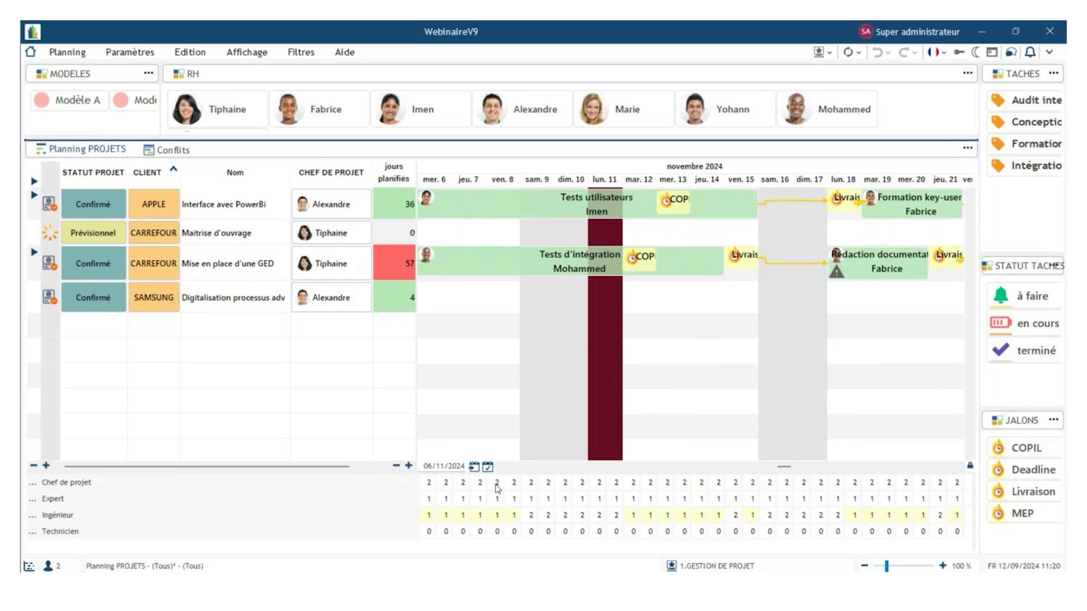
{"action": "mouse_move", "coordinate": [496, 488]}
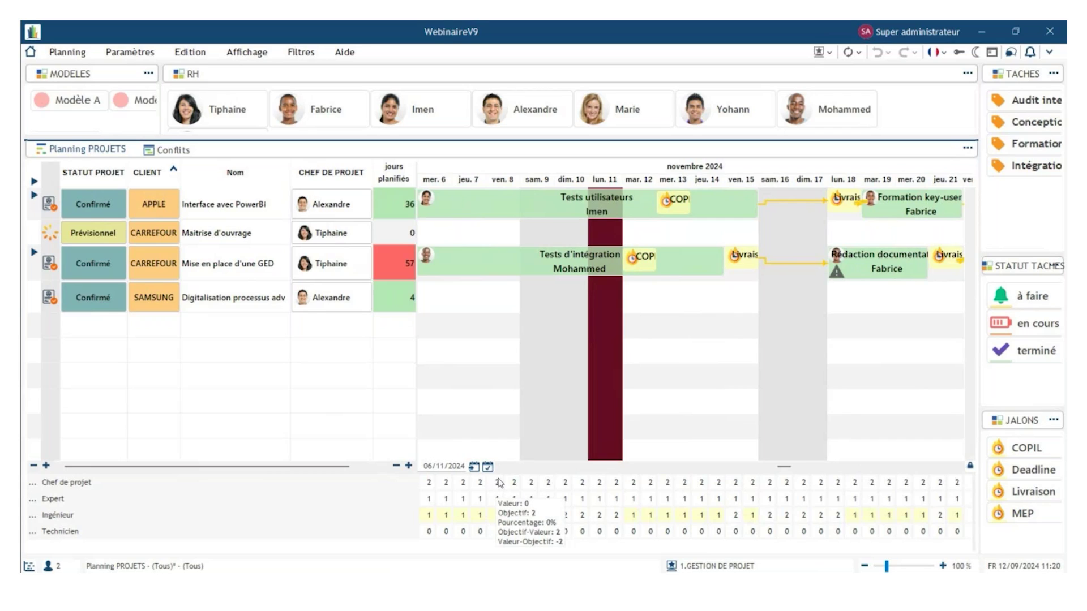
- Try displaying the Chef de projet row of the load plan as percentages and as a graph
{"action": "left_click", "coordinate": [372, 483]}
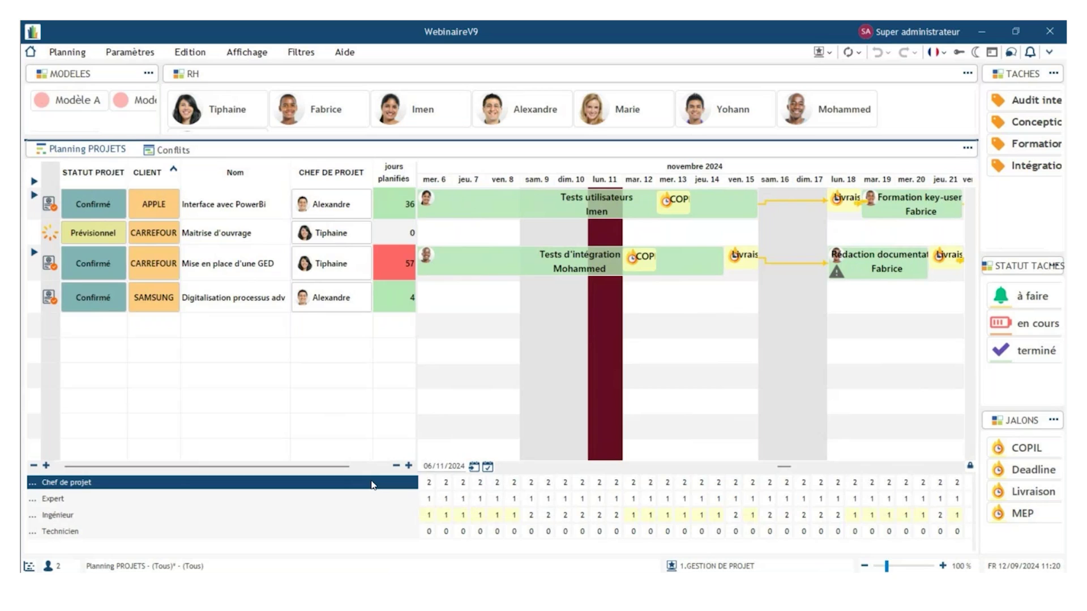
{"action": "right_click", "coordinate": [373, 482]}
{"action": "mouse_move", "coordinate": [430, 510]}
{"action": "left_click", "coordinate": [554, 547]}
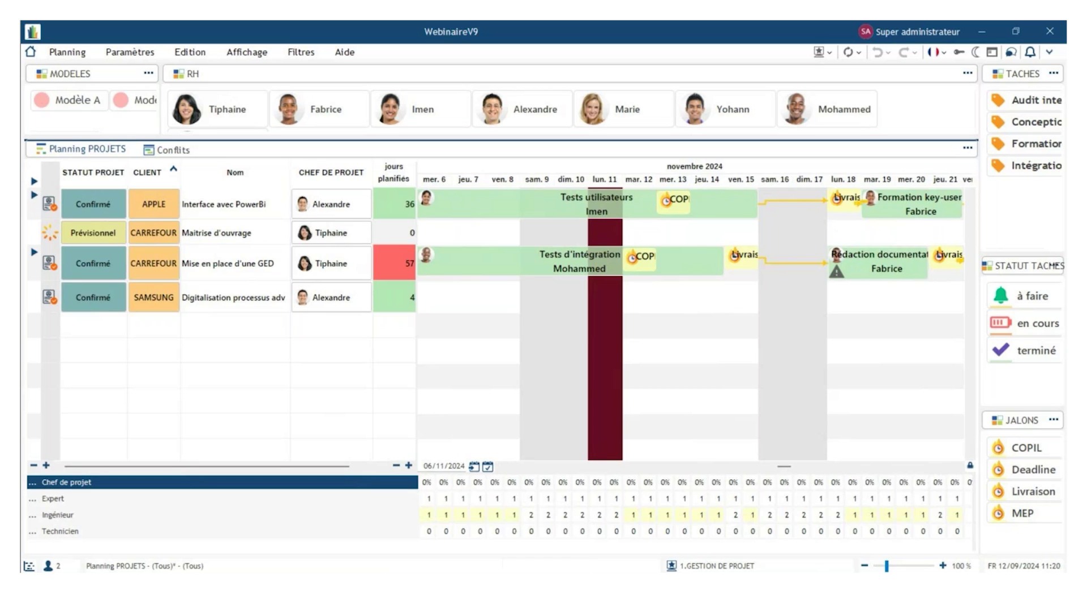
{"action": "right_click", "coordinate": [381, 482]}
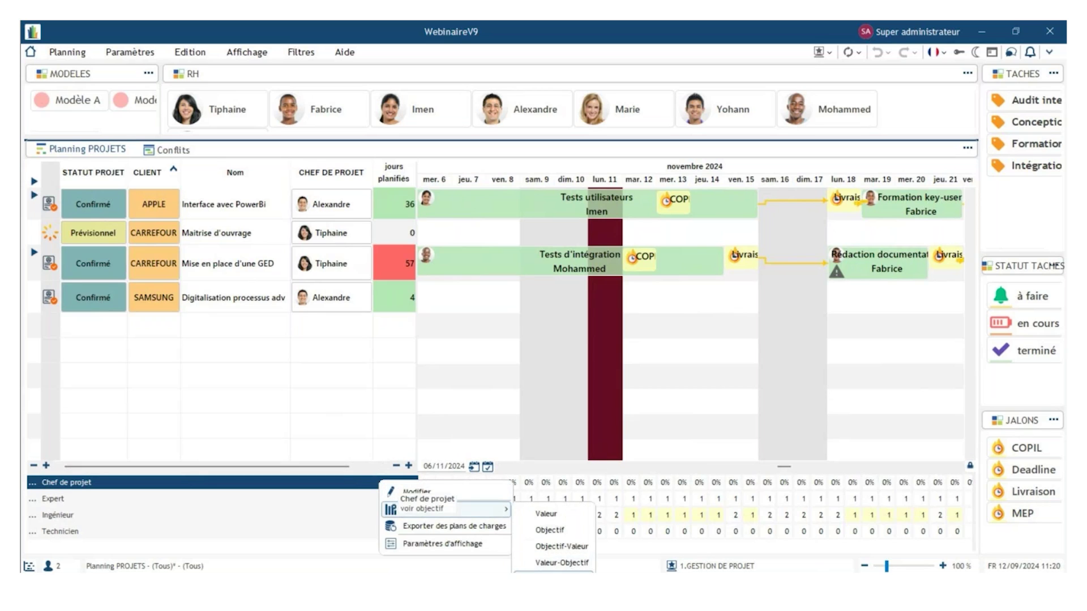
{"action": "left_click", "coordinate": [561, 578]}
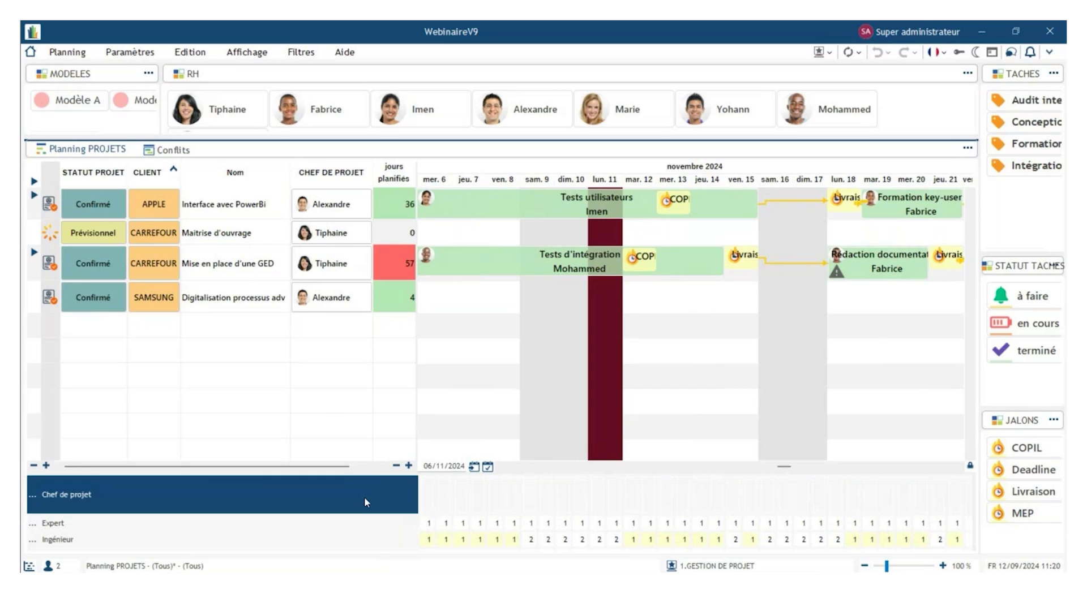
- Set the Chef de projet row of the load plan to display its Valeur figures
{"action": "right_click", "coordinate": [365, 498]}
{"action": "mouse_move", "coordinate": [430, 527]}
{"action": "left_click", "coordinate": [523, 520]}
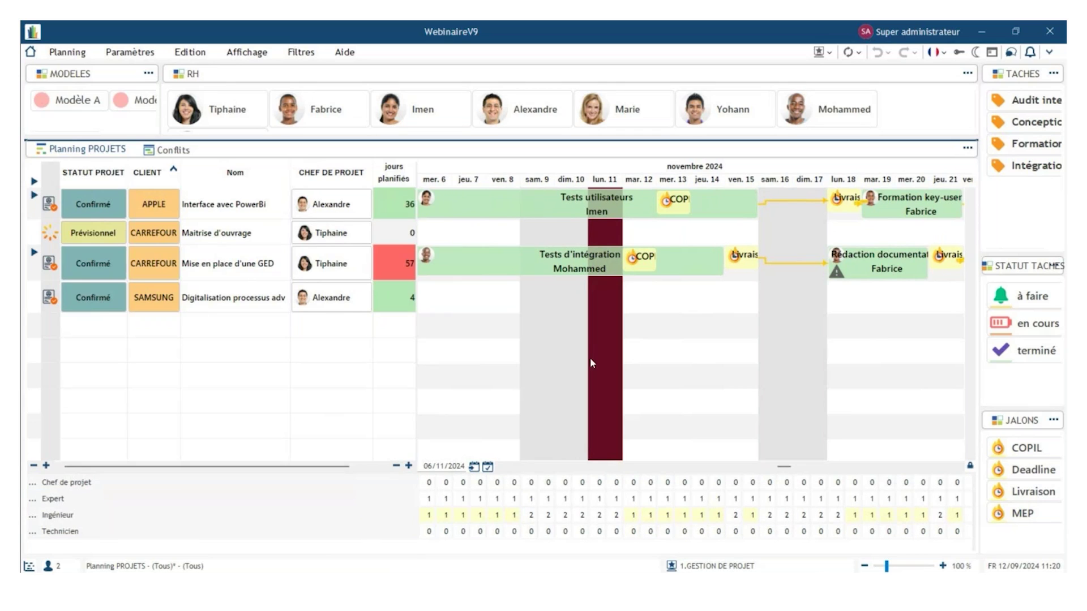
- Open the Interface avec PowerBi project for editing and set its expected end date to 28/11/2024
{"action": "left_click", "coordinate": [226, 205]}
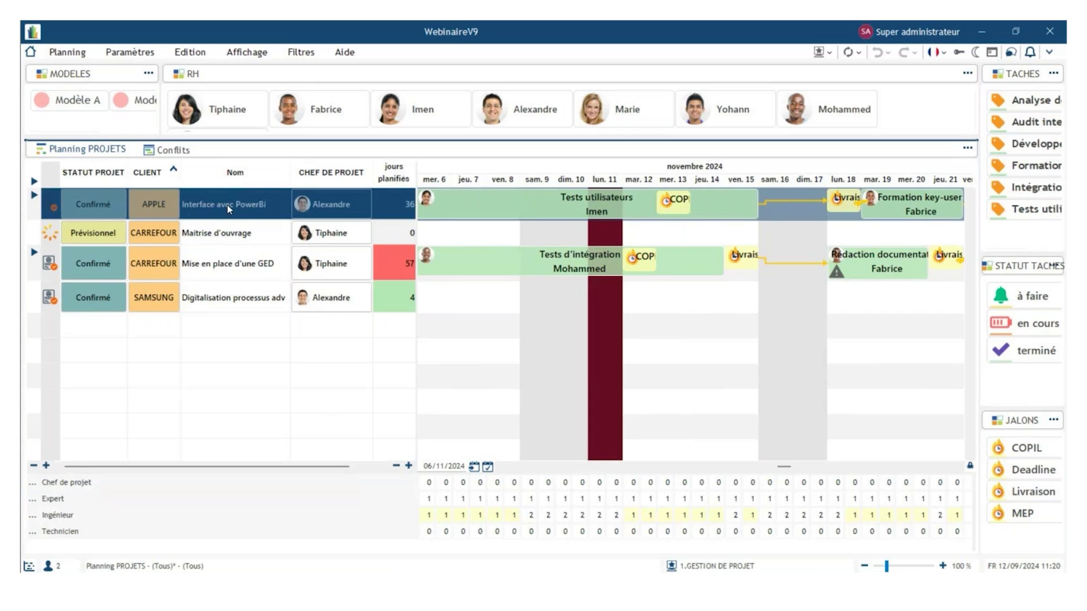
{"action": "double_click", "coordinate": [227, 206]}
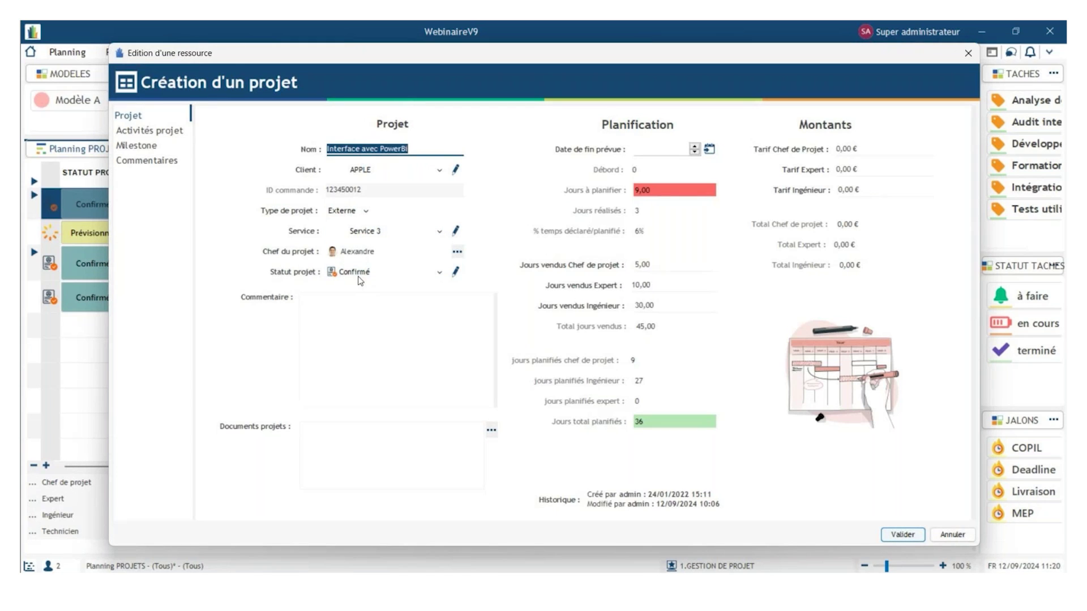
{"action": "left_click", "coordinate": [302, 378]}
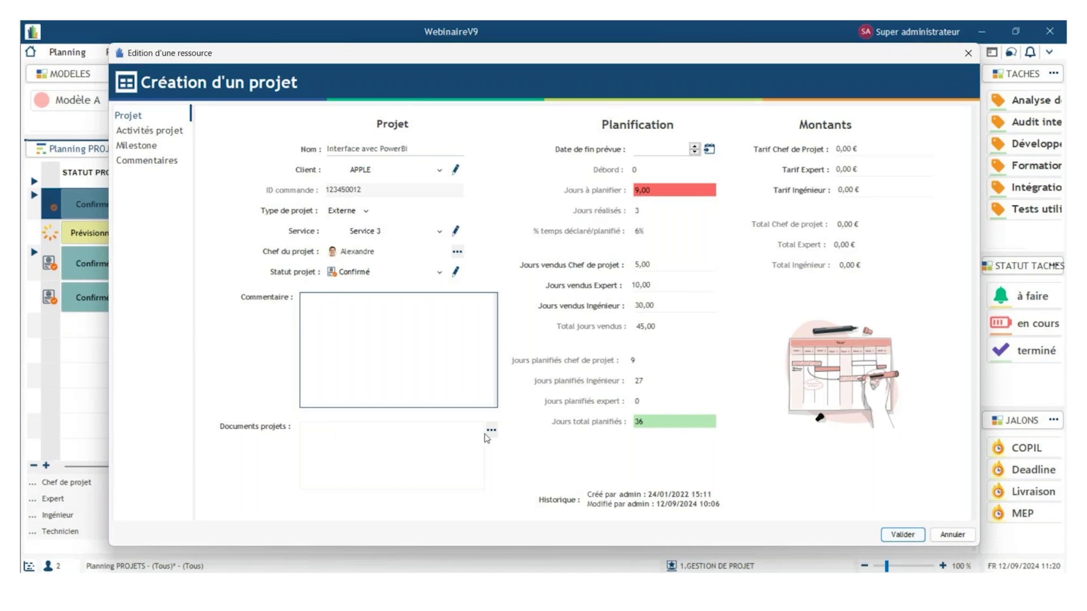
{"action": "left_click", "coordinate": [407, 443]}
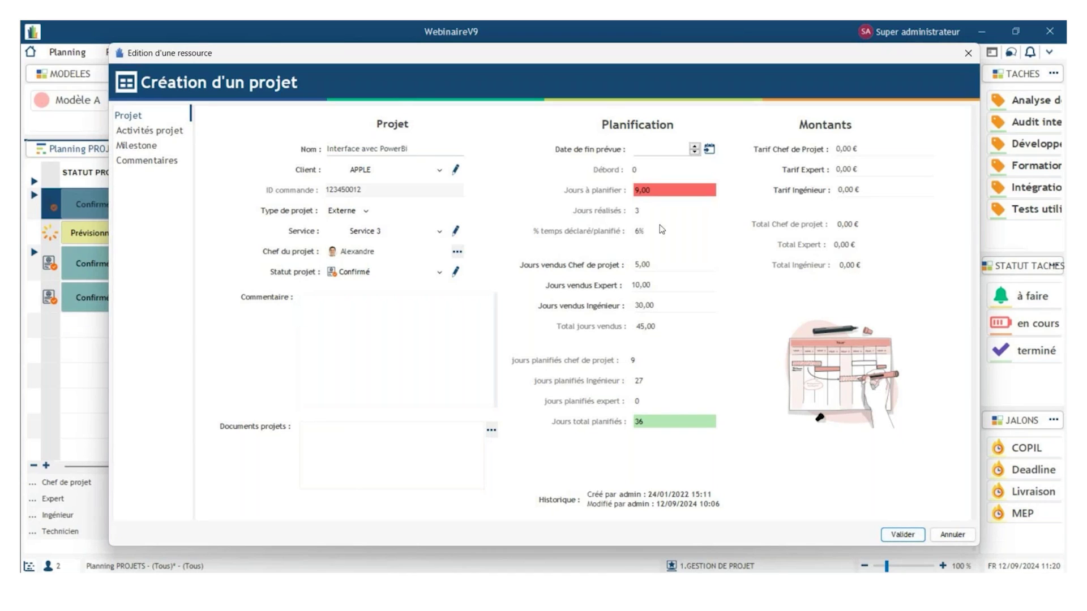
{"action": "left_click", "coordinate": [709, 149]}
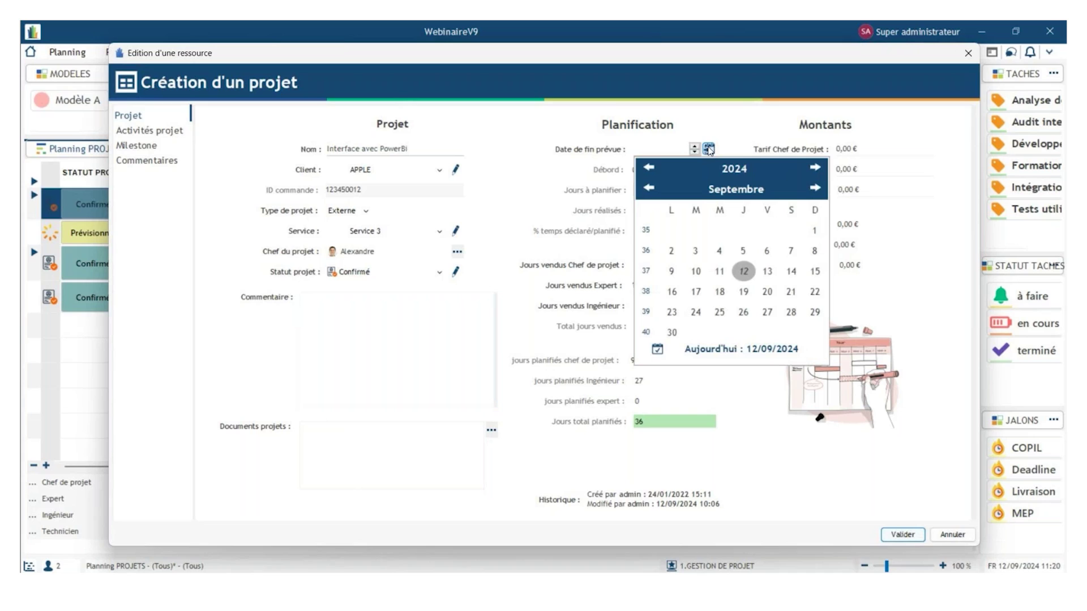
{"action": "left_click", "coordinate": [815, 187]}
{"action": "left_click", "coordinate": [815, 187]}
{"action": "left_click", "coordinate": [743, 312]}
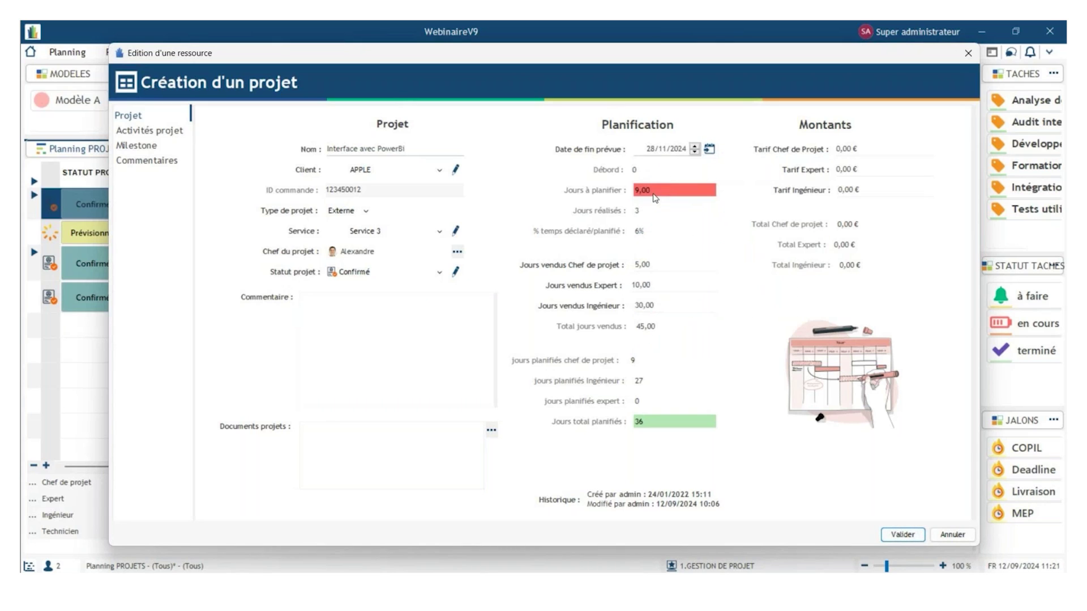
- Examine the project's sold-days fields for each profile and the options offered for its Chef du projet
{"action": "left_click", "coordinate": [669, 265]}
{"action": "left_click", "coordinate": [673, 285]}
{"action": "left_click", "coordinate": [674, 300]}
{"action": "left_click", "coordinate": [457, 252]}
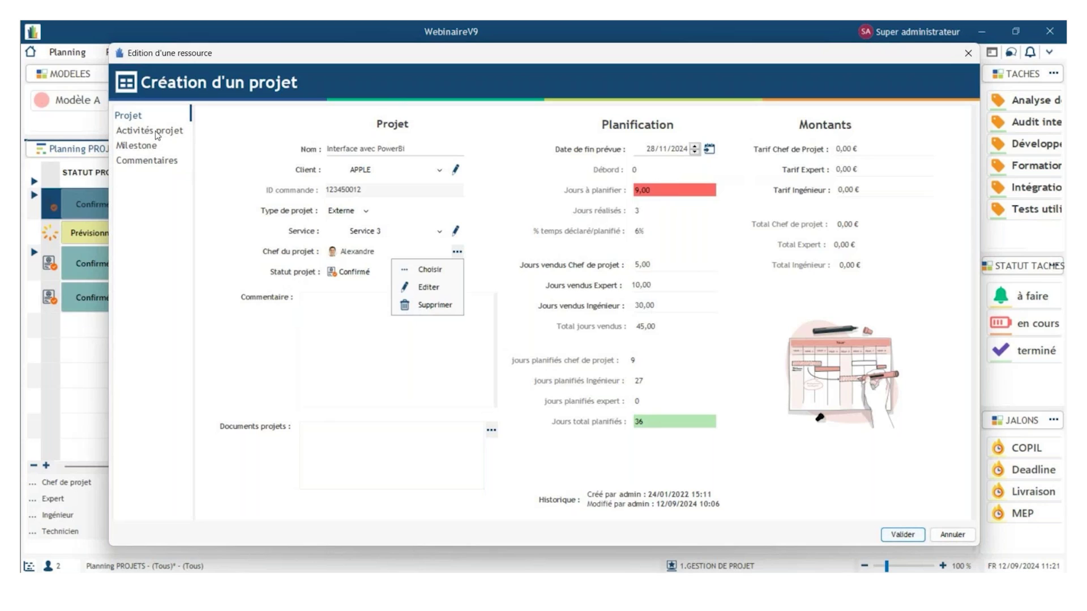
{"action": "key", "text": "Escape"}
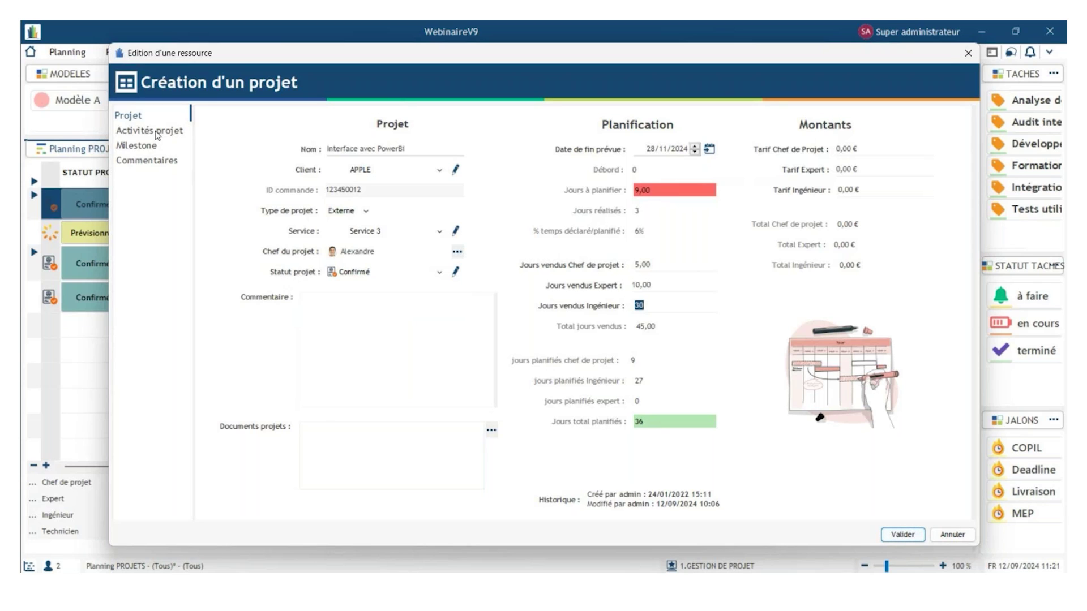
- Review the project's Activités projet, Milestone and Commentaires sections
{"action": "left_click", "coordinate": [131, 131]}
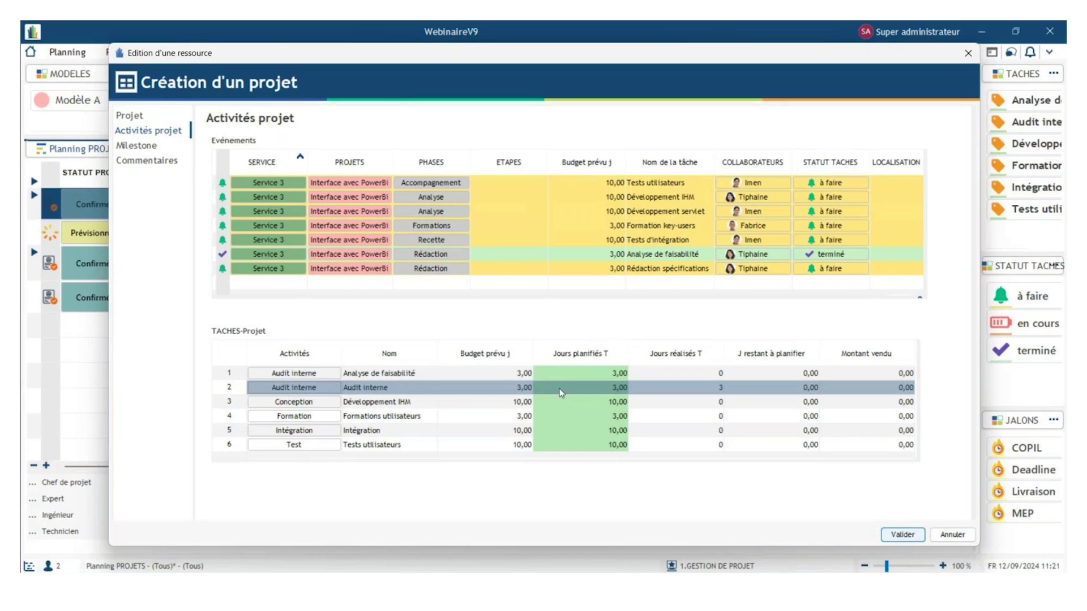
{"action": "left_click", "coordinate": [146, 148]}
{"action": "left_click", "coordinate": [145, 162]}
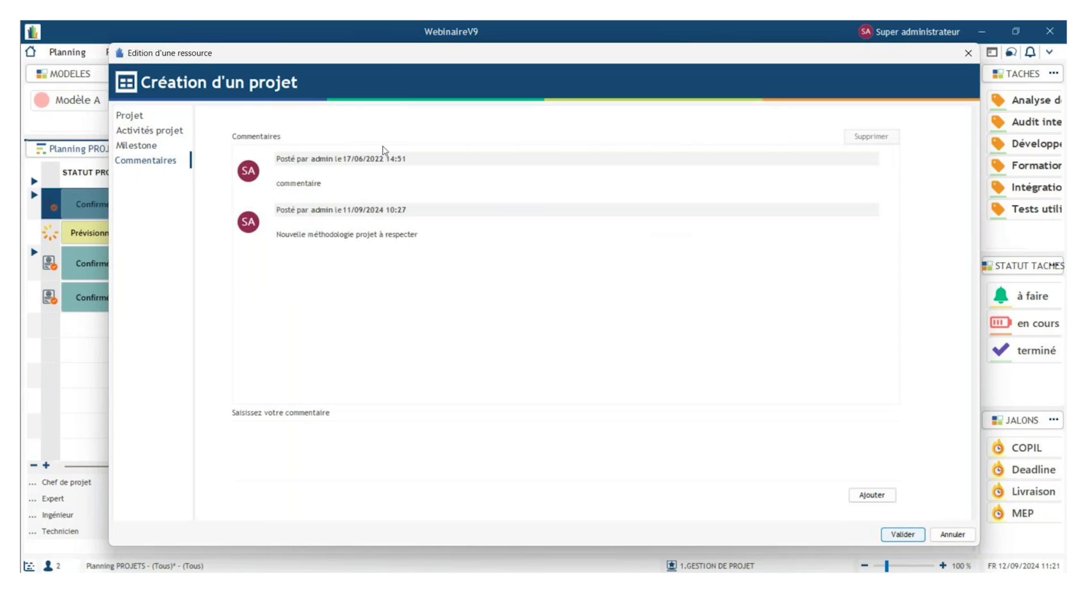
- Add the comment "démo" to the Interface avec PowerBi project and save the project form
{"action": "left_click_drag", "start_coordinate": [387, 59], "coordinate": [382, 52]}
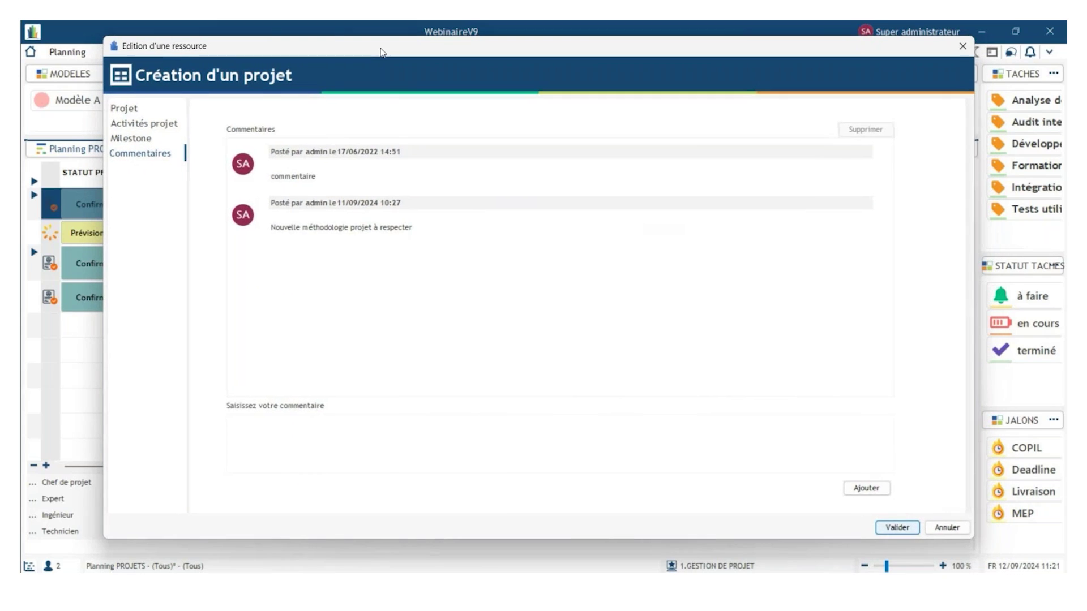
{"action": "left_click", "coordinate": [318, 437]}
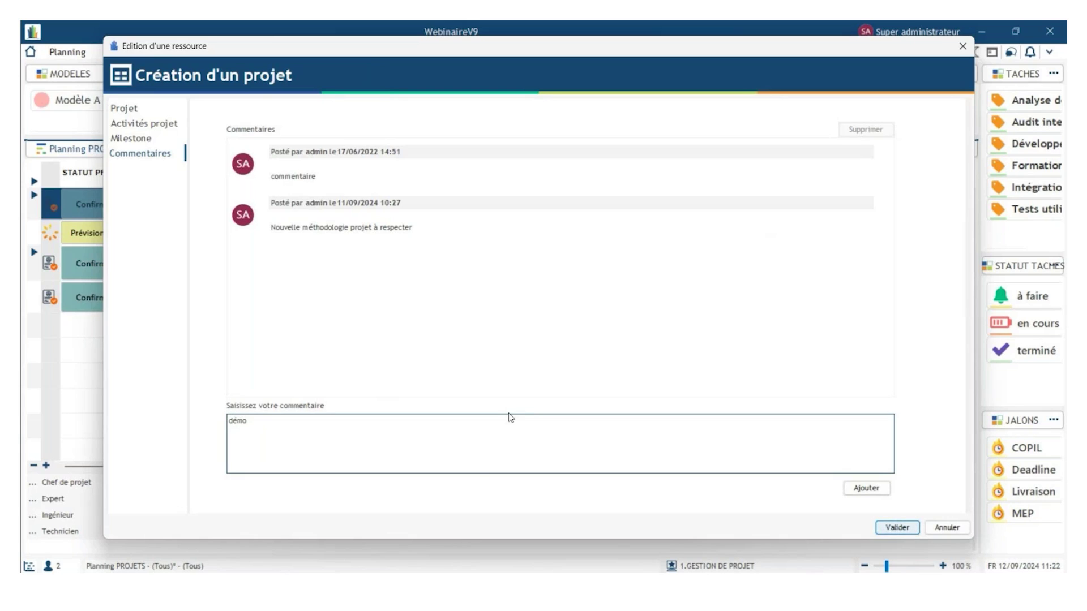
{"action": "left_click", "coordinate": [879, 495]}
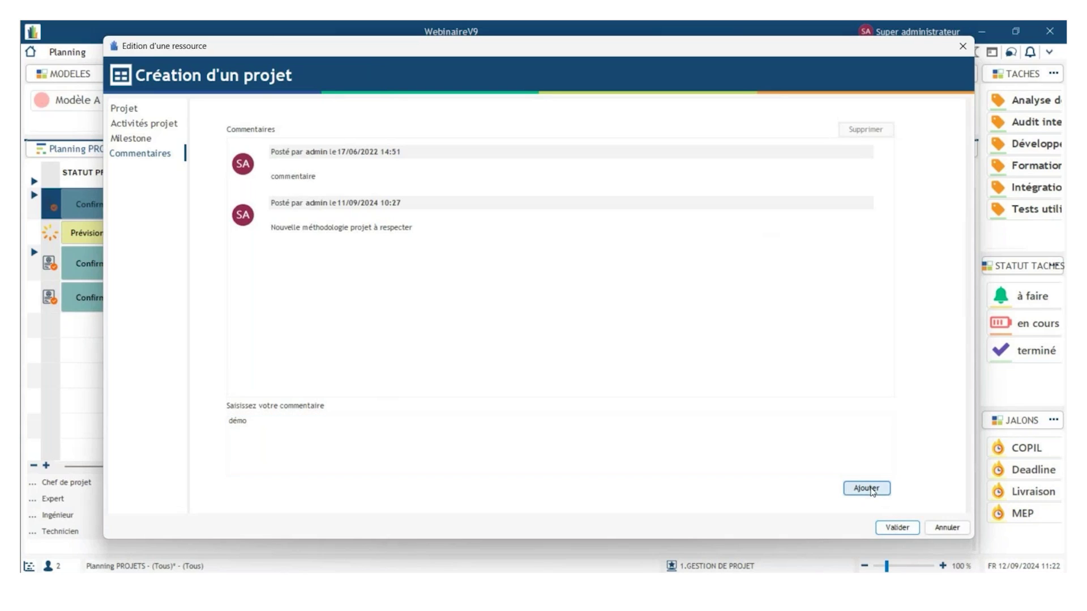
{"action": "left_click", "coordinate": [897, 528]}
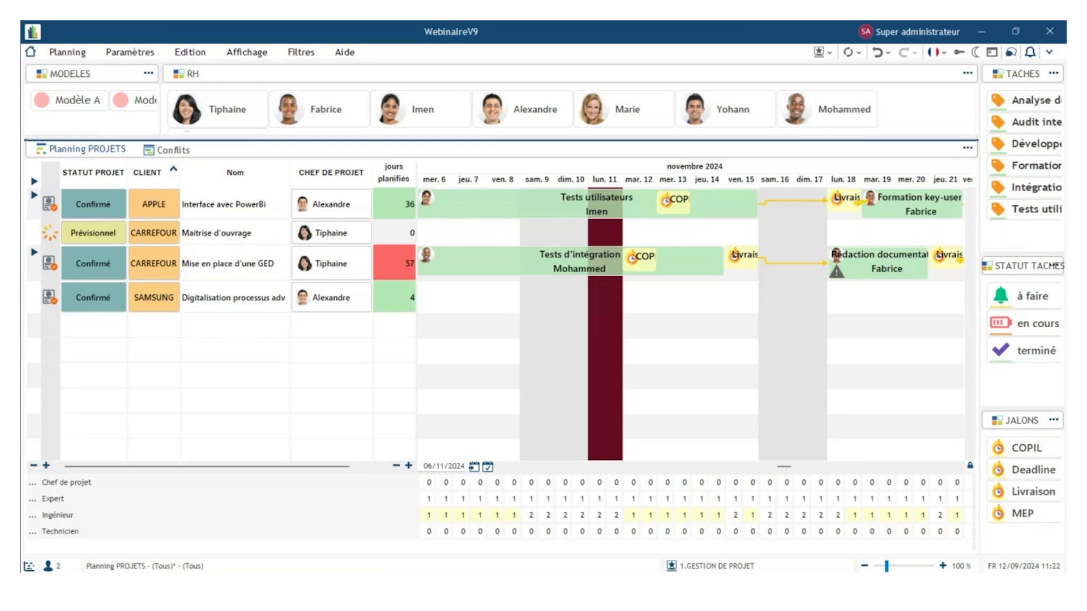
- Switch to the second user's WebinaireV9 window and check the comments of the Interface avec PowerBi project
{"action": "left_click", "coordinate": [787, 531]}
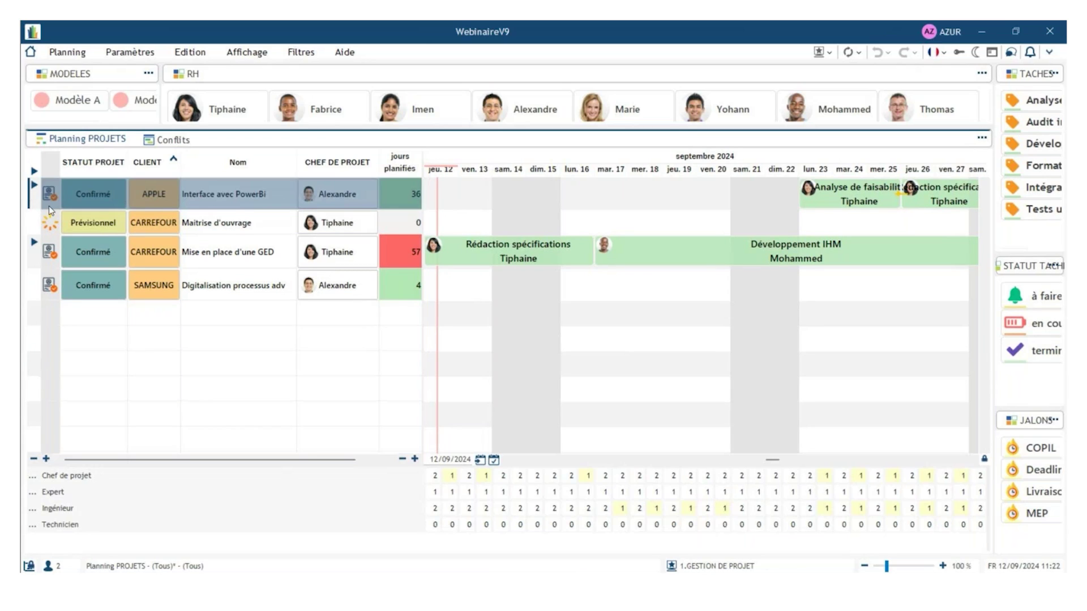
{"action": "left_click", "coordinate": [241, 189]}
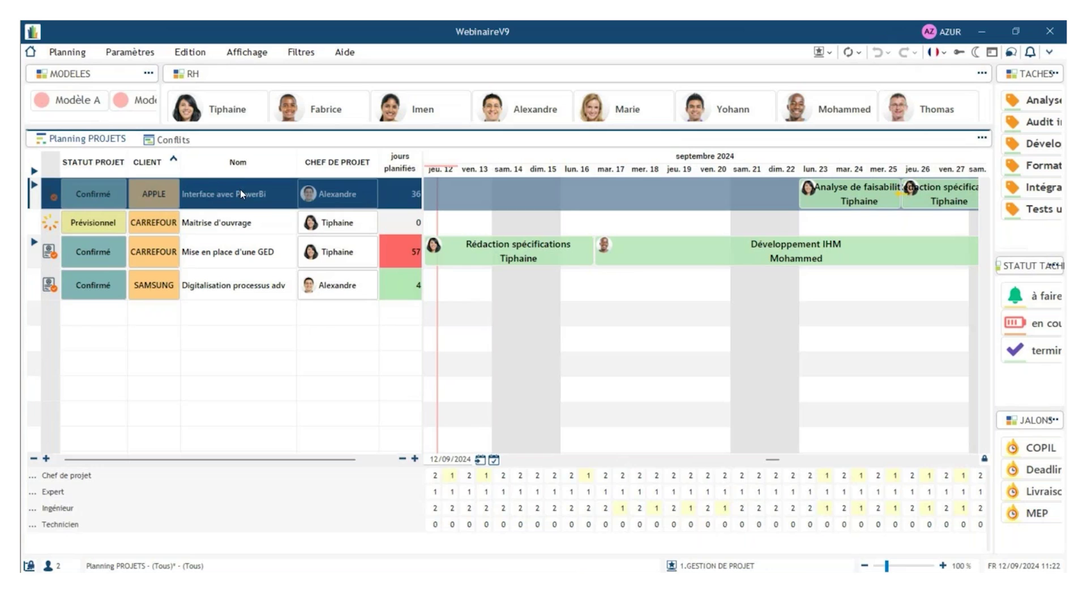
{"action": "double_click", "coordinate": [364, 218]}
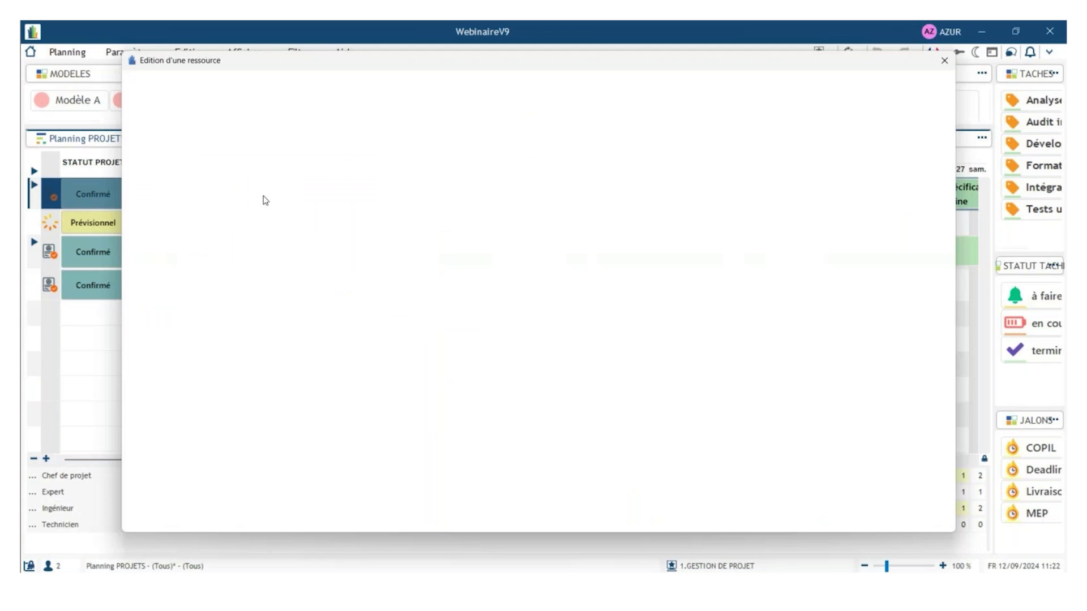
{"action": "left_click", "coordinate": [150, 164]}
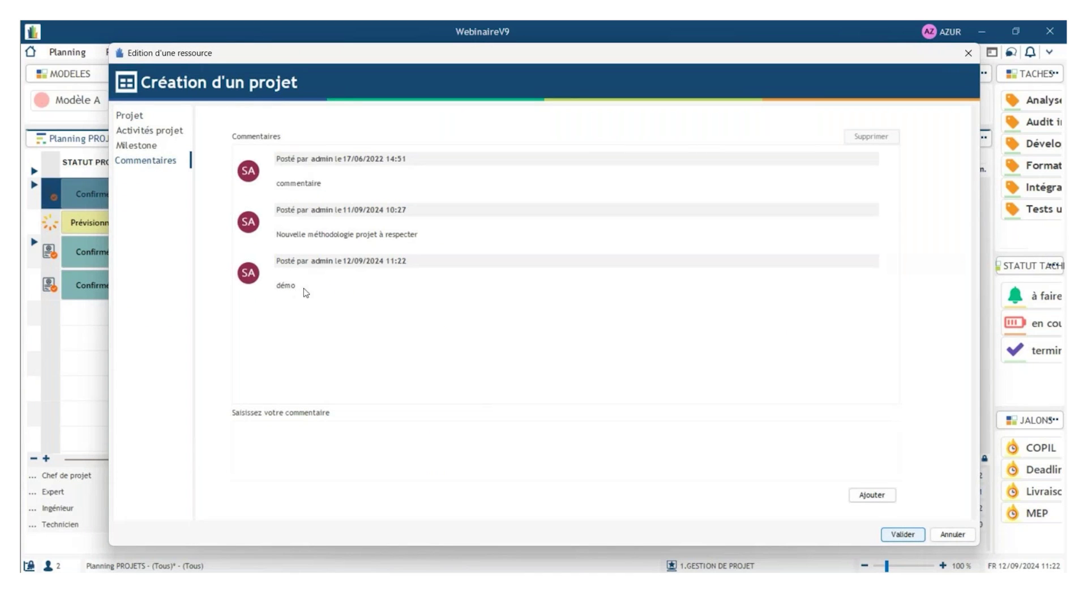
{"action": "left_click", "coordinate": [969, 55]}
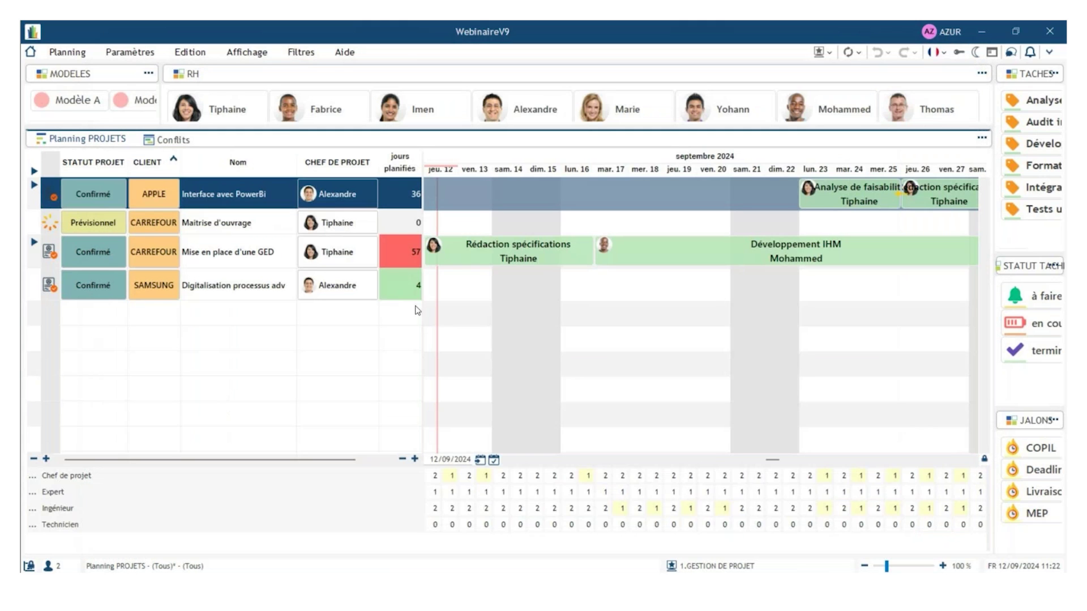
- Switch back to the administrator's WebinaireV9 window and start a new project with the Création d'un projet form, named "Démo Webinaire"
{"action": "mouse_move", "coordinate": [695, 586]}
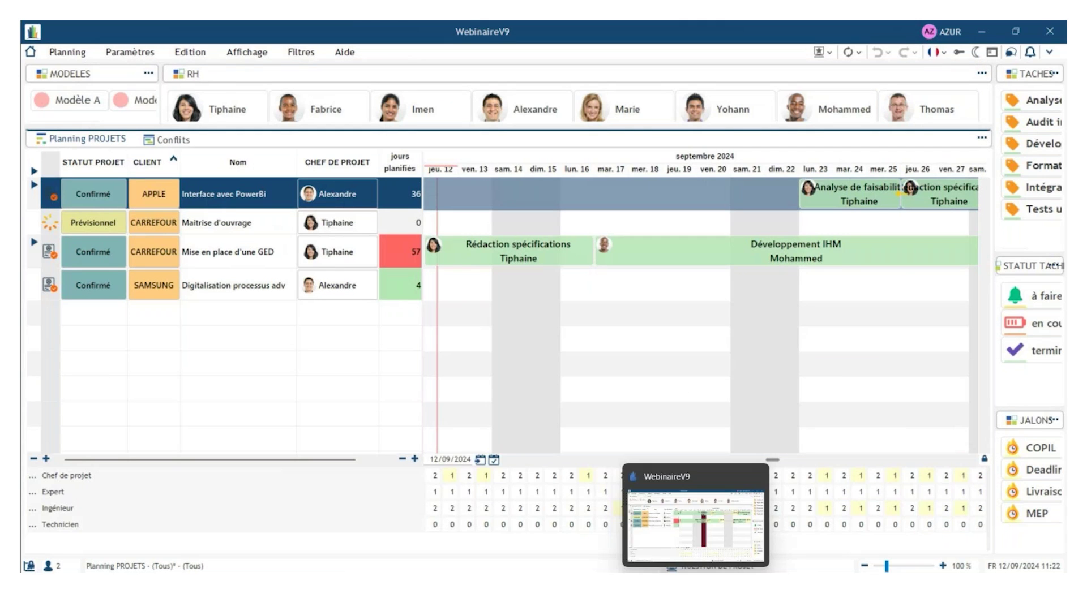
{"action": "left_click", "coordinate": [688, 536]}
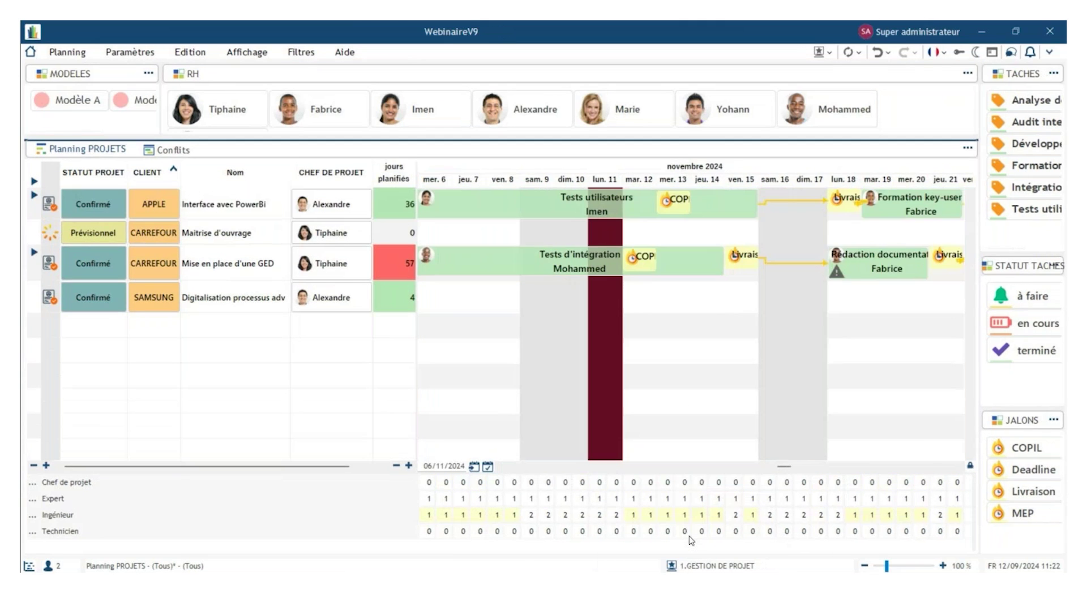
{"action": "right_click", "coordinate": [223, 331]}
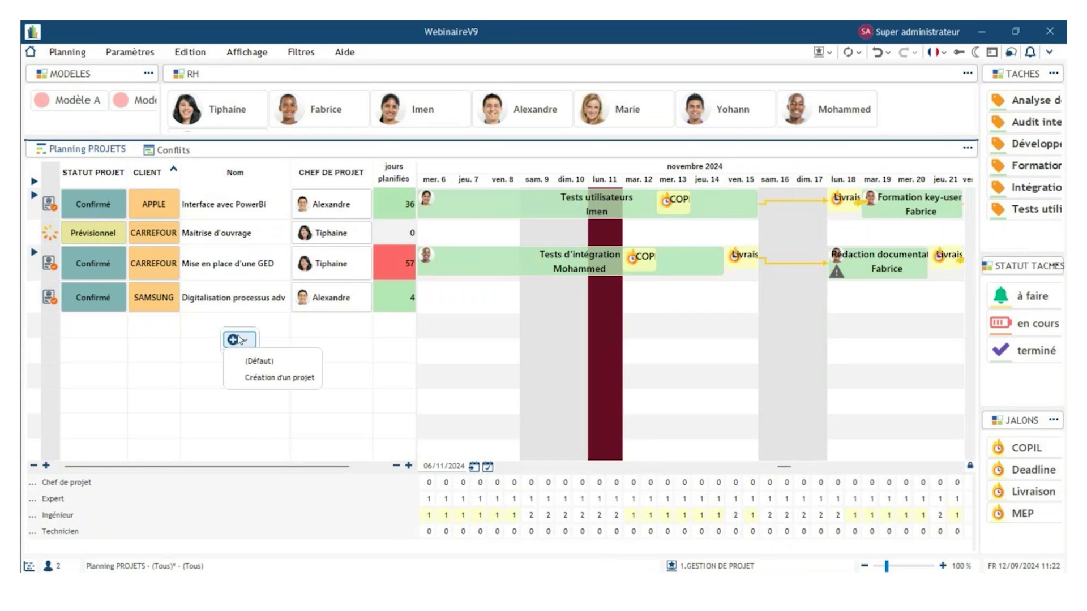
{"action": "left_click", "coordinate": [247, 378]}
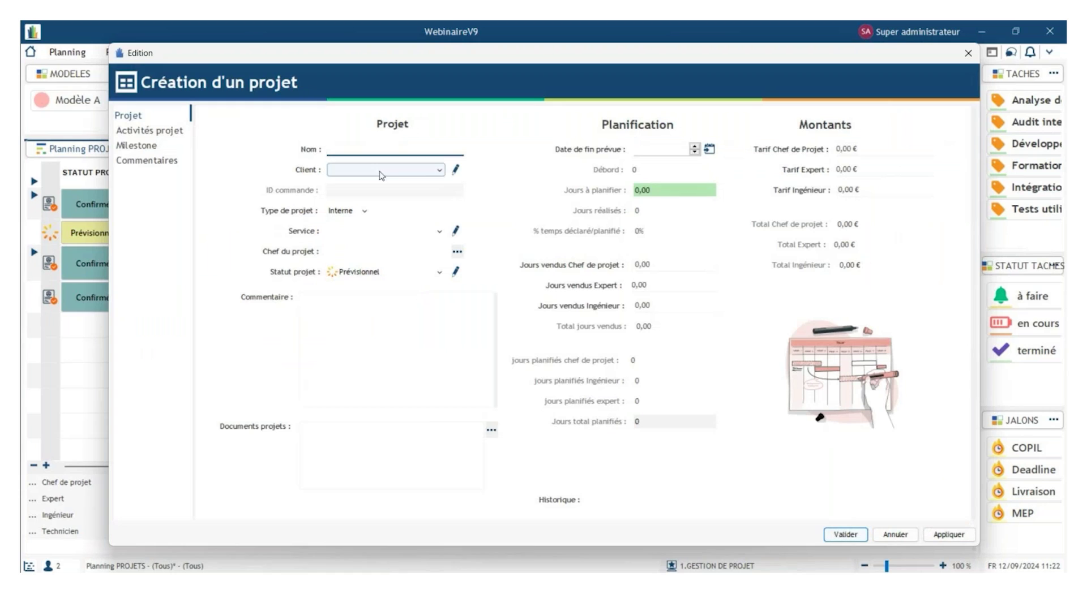
{"action": "type", "text": "Démo"}
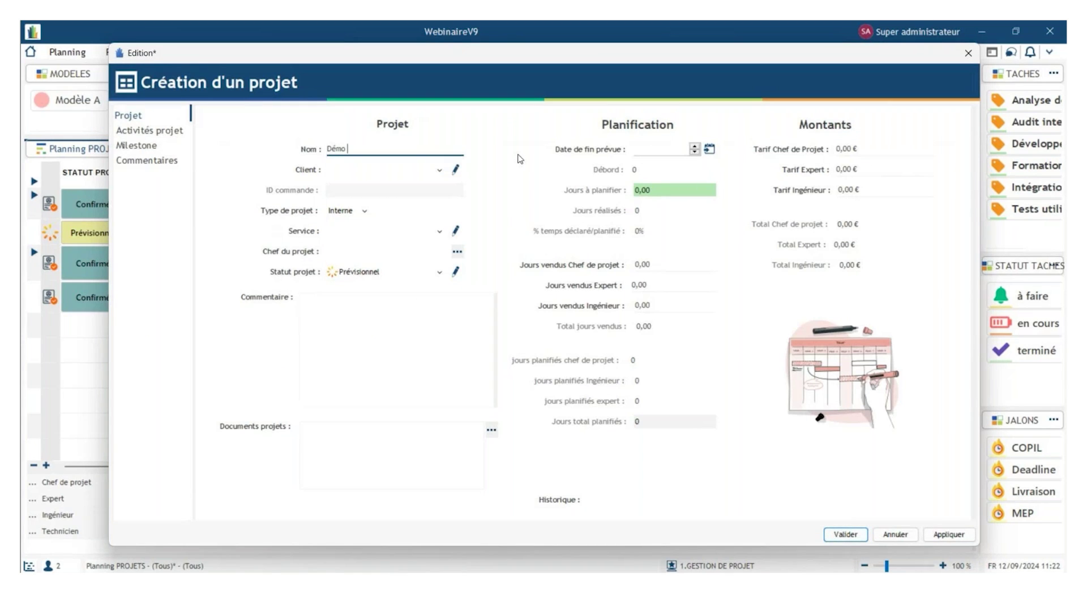
{"action": "type", "text": " Webinaire"}
- Set the new project's client to FOUSSIER and its service to Service 2
{"action": "left_click", "coordinate": [439, 170]}
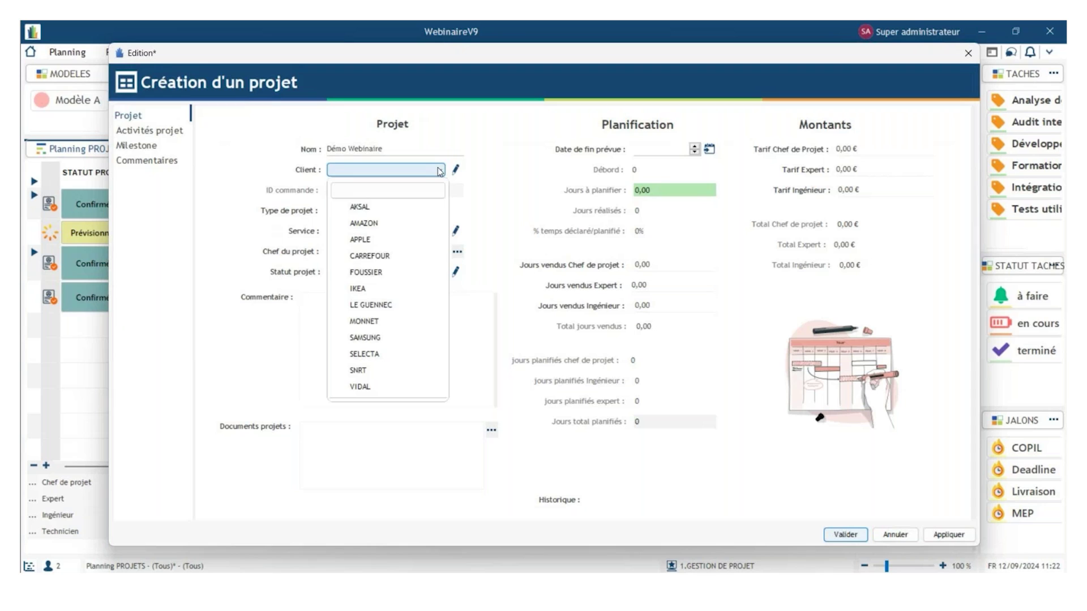
{"action": "left_click", "coordinate": [433, 271]}
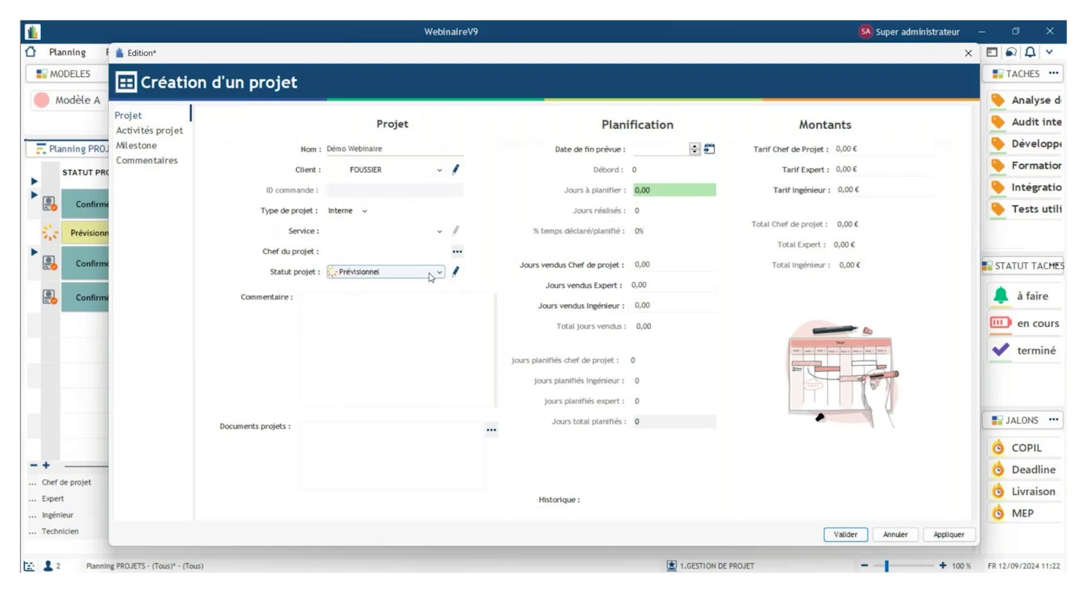
{"action": "left_click", "coordinate": [424, 230]}
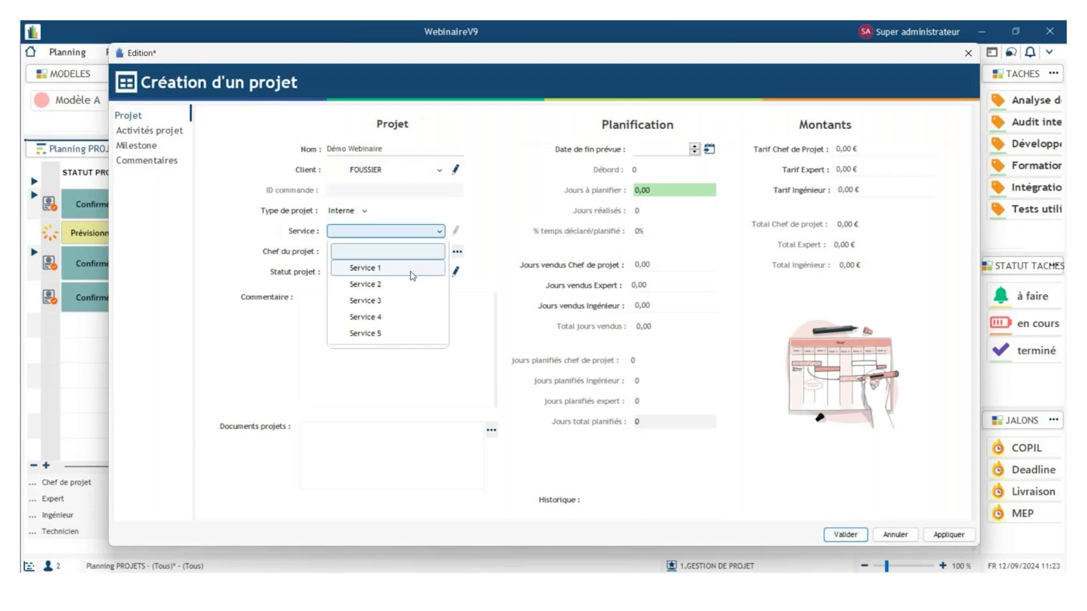
{"action": "left_click", "coordinate": [409, 284]}
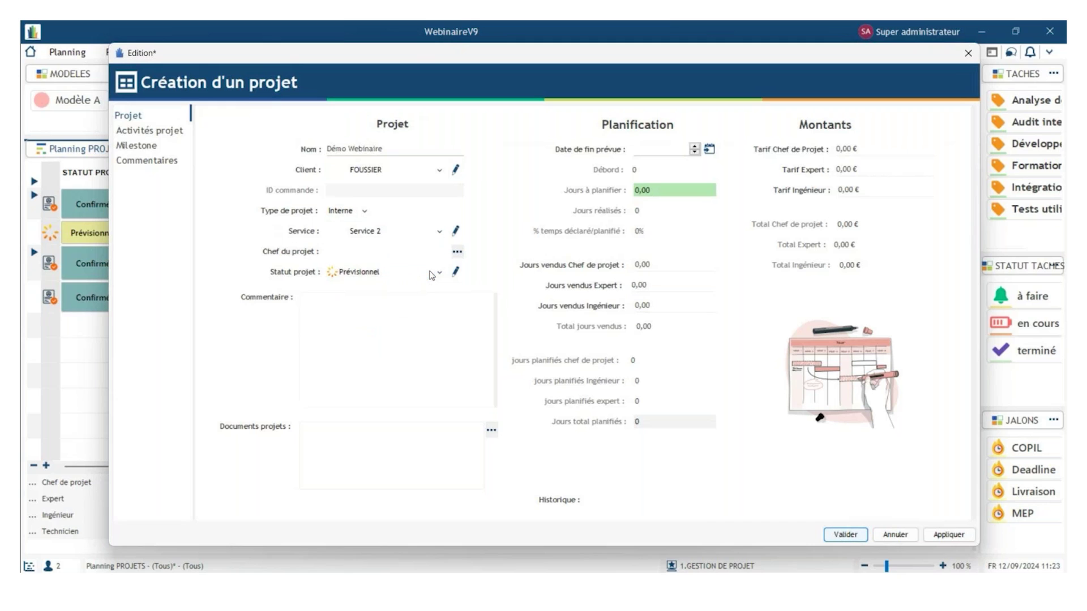
- Assign a collaborator as the new project's Chef du projet and set the expected end date to 29/11/2024
{"action": "left_click", "coordinate": [430, 274]}
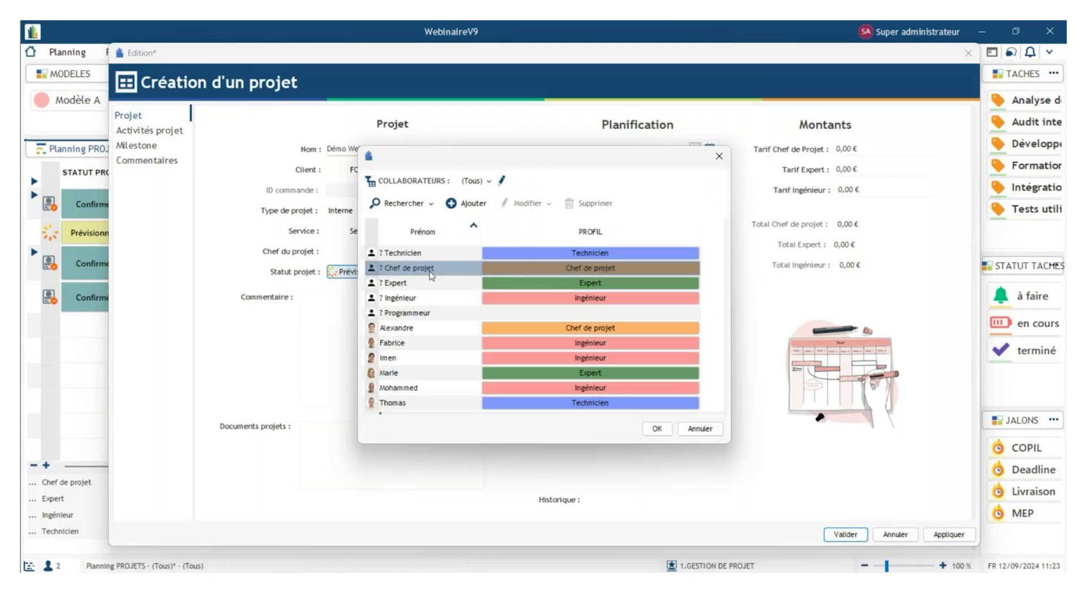
{"action": "scroll", "coordinate": [423, 398], "scroll_direction": "down", "scroll_amount": 2}
{"action": "double_click", "coordinate": [420, 388]}
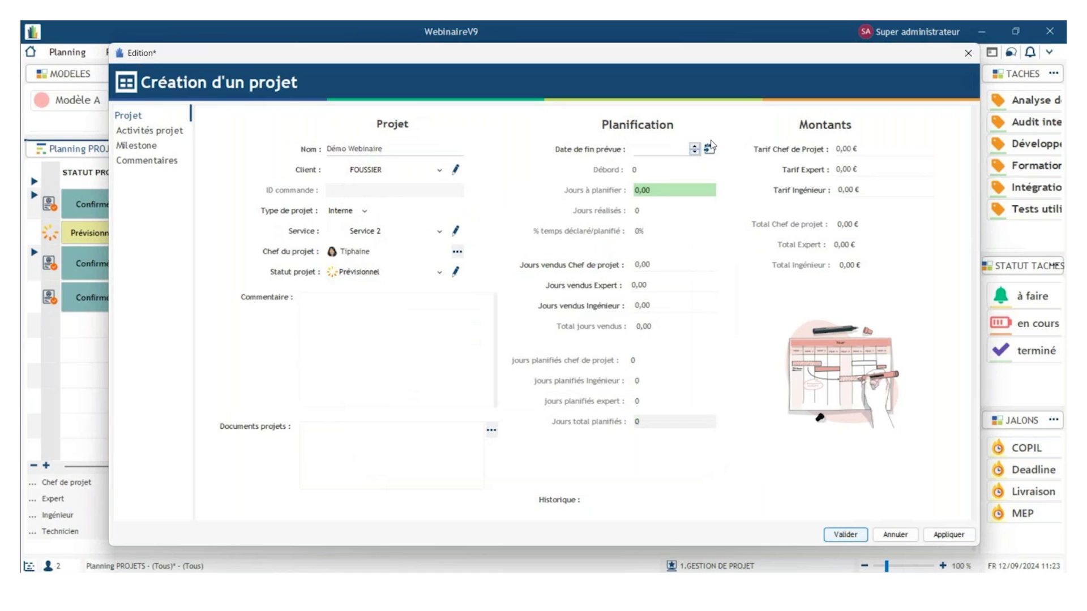
{"action": "left_click", "coordinate": [709, 149]}
{"action": "left_click", "coordinate": [815, 188]}
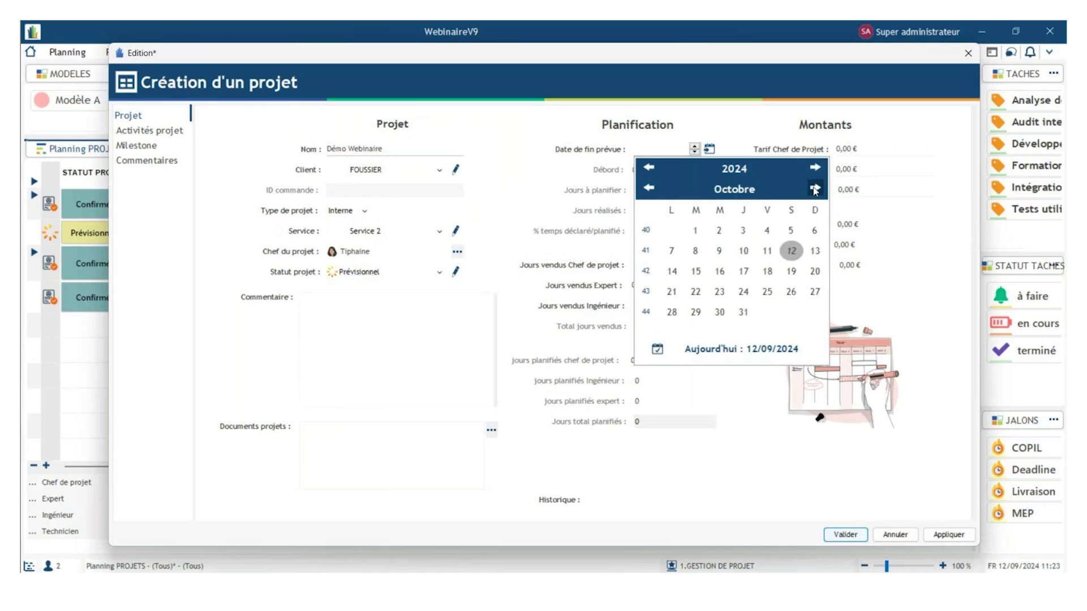
{"action": "left_click", "coordinate": [815, 188]}
{"action": "left_click", "coordinate": [768, 312]}
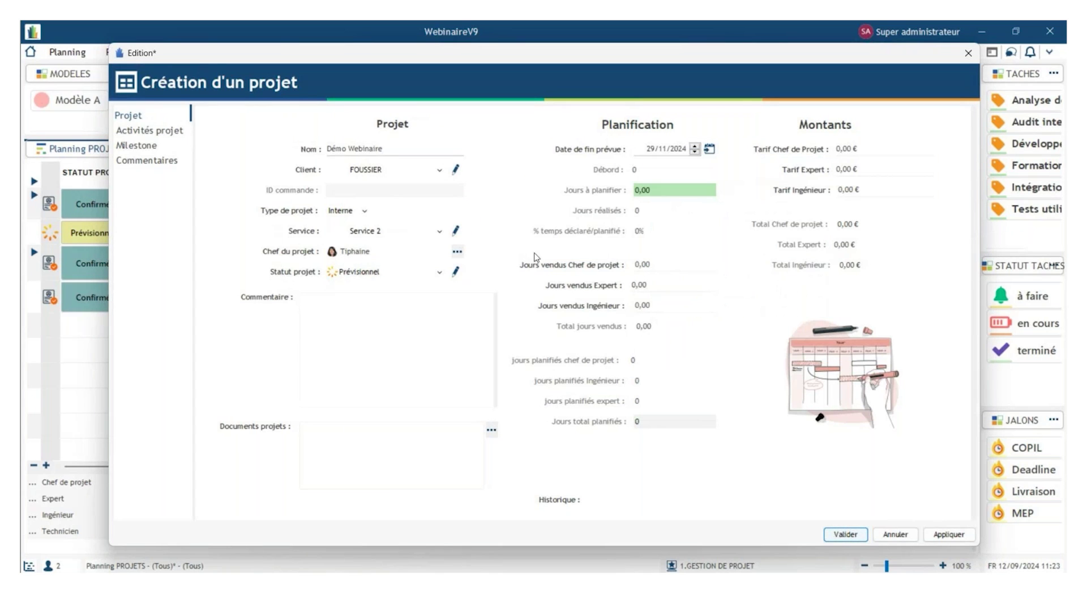
- Set the sold days to 4 for Chef de projet, 10 for Expert and 20 for Ingénieur, and save the new project
{"action": "left_click", "coordinate": [670, 265]}
{"action": "type", "text": "4"}
{"action": "key", "text": "Tab"}
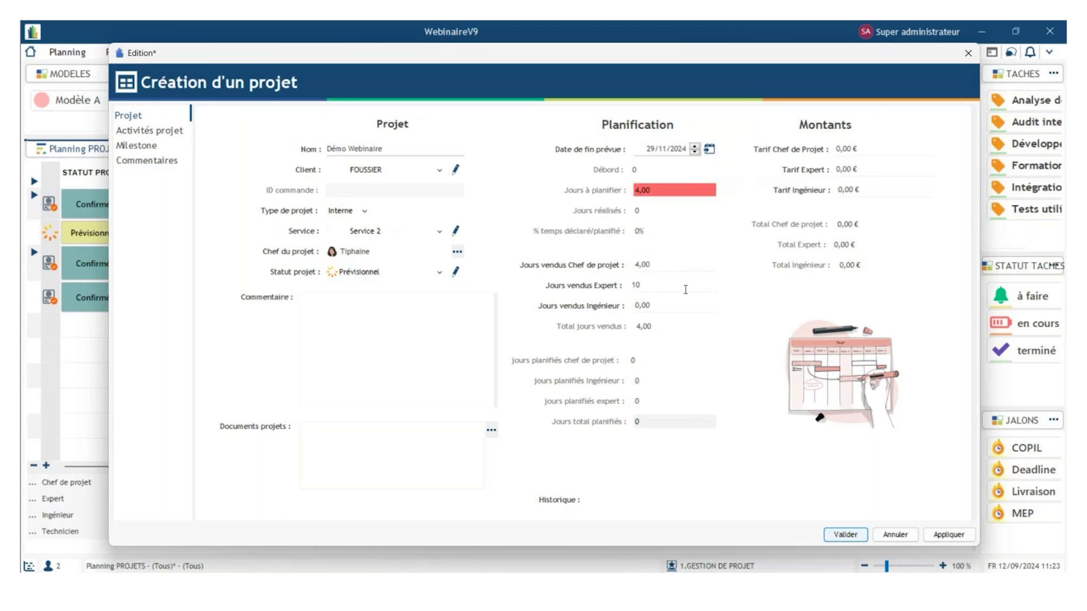
{"action": "left_click", "coordinate": [676, 304]}
{"action": "type", "text": "20"}
{"action": "left_click", "coordinate": [664, 330]}
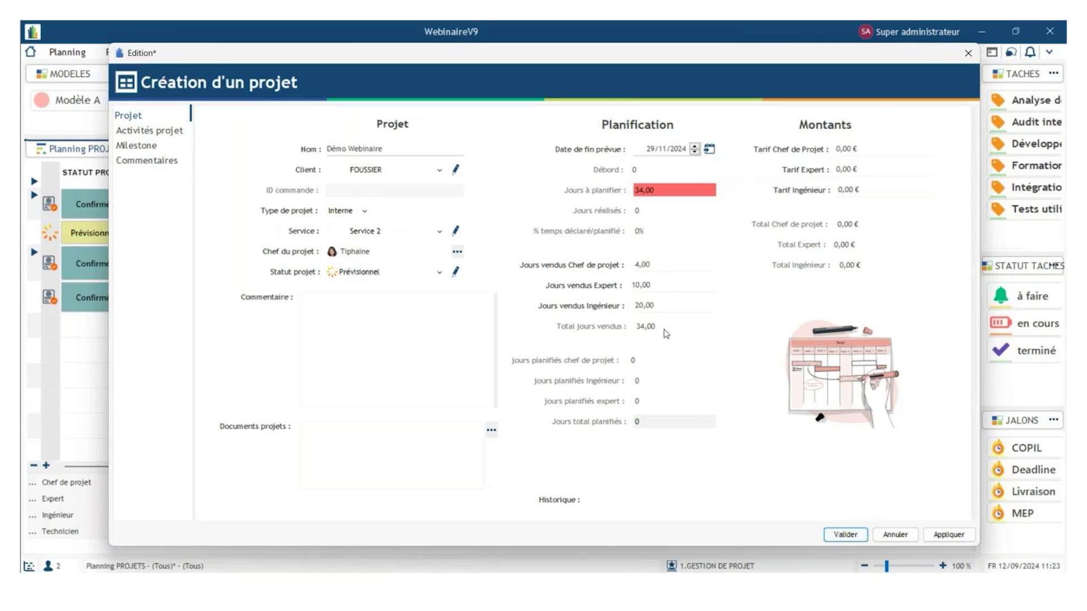
{"action": "left_click", "coordinate": [837, 536]}
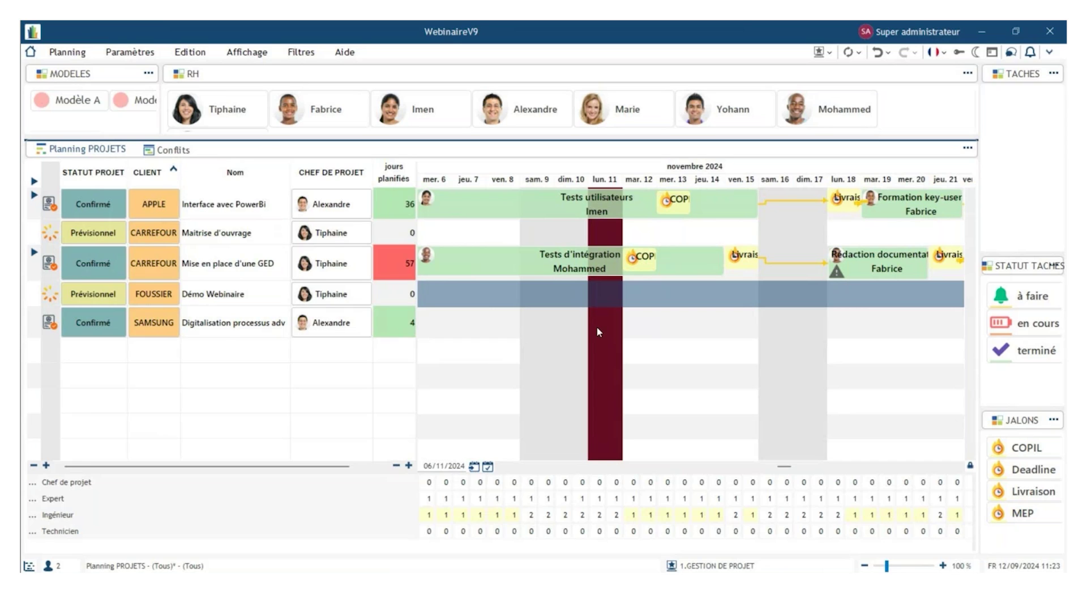
- Clear the selection of the new project row and widen the MODELES pane so Modèle A and Modèle B are fully readable
{"action": "left_click", "coordinate": [321, 294]}
{"action": "left_click", "coordinate": [461, 352]}
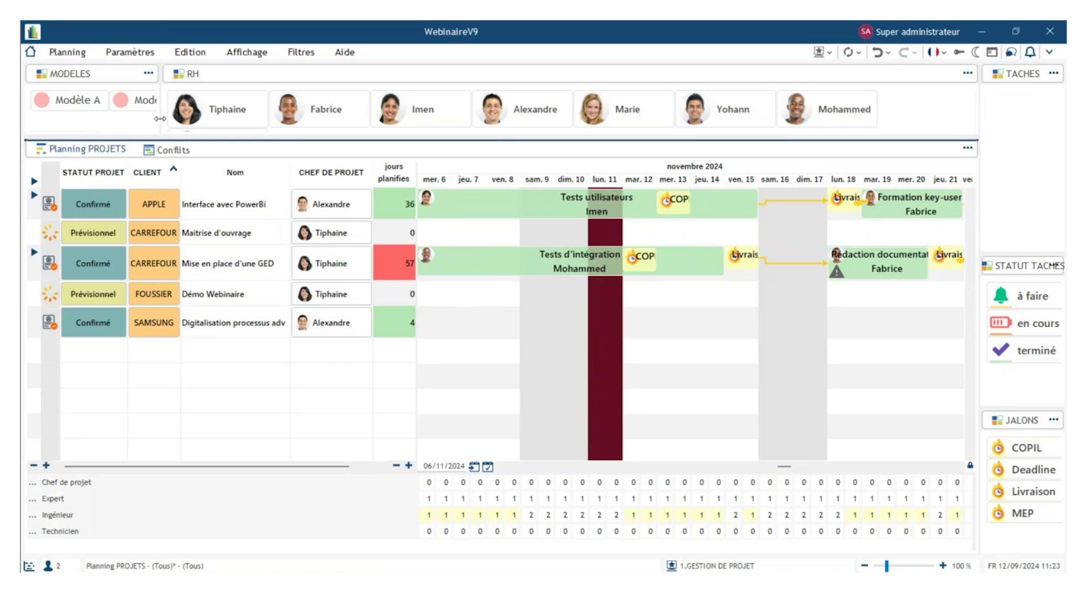
{"action": "left_click_drag", "start_coordinate": [163, 129], "coordinate": [189, 130]}
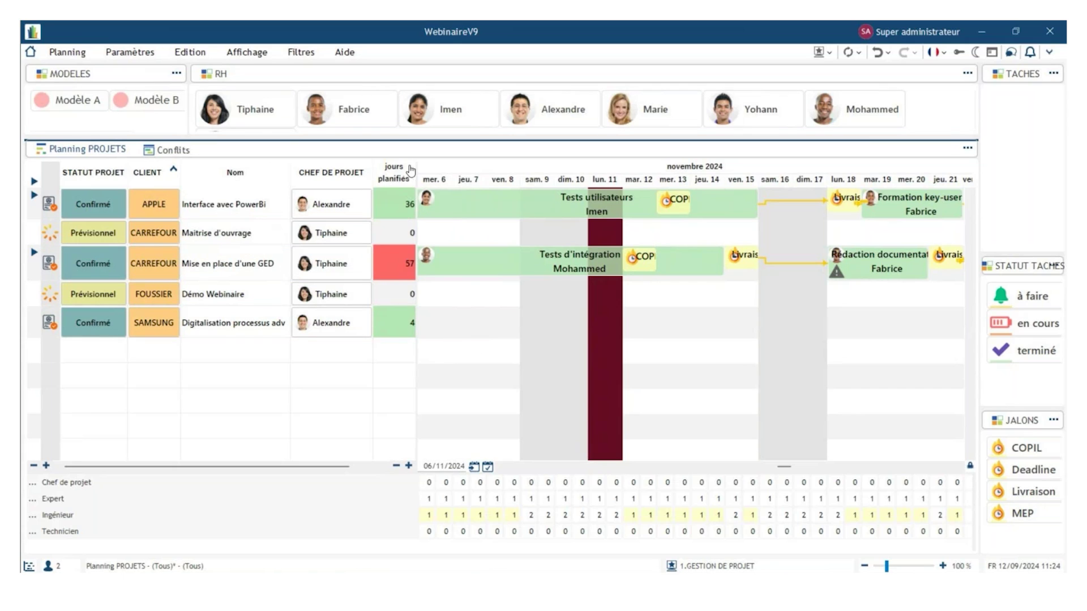
- Filter the projects with Modèle set to Oui and compress the time scale to show over a month of template tasks
{"action": "left_click", "coordinate": [295, 54]}
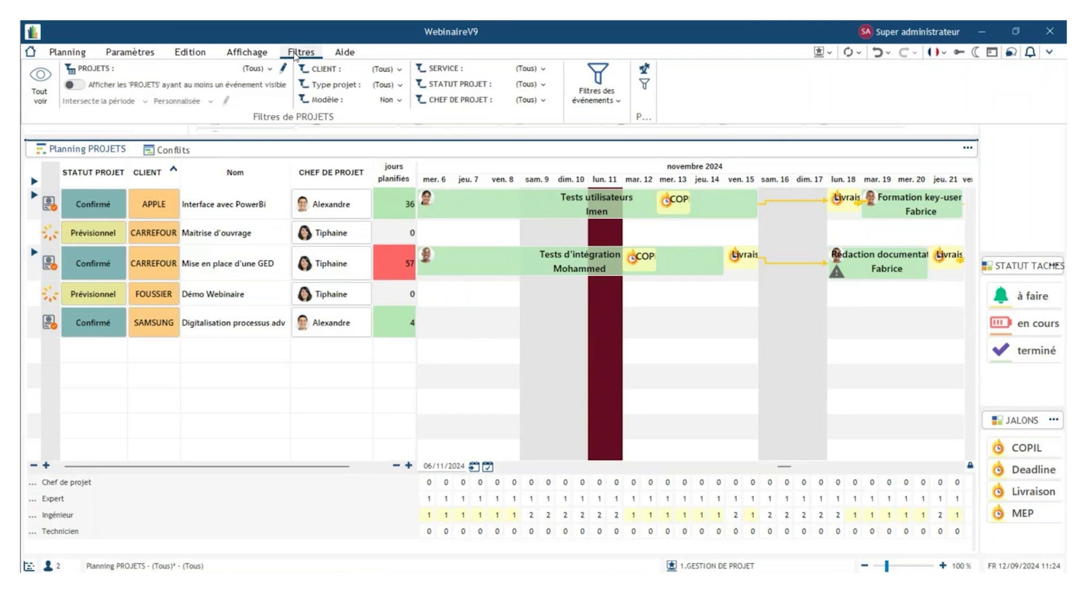
{"action": "left_click", "coordinate": [357, 102]}
{"action": "left_click", "coordinate": [368, 133]}
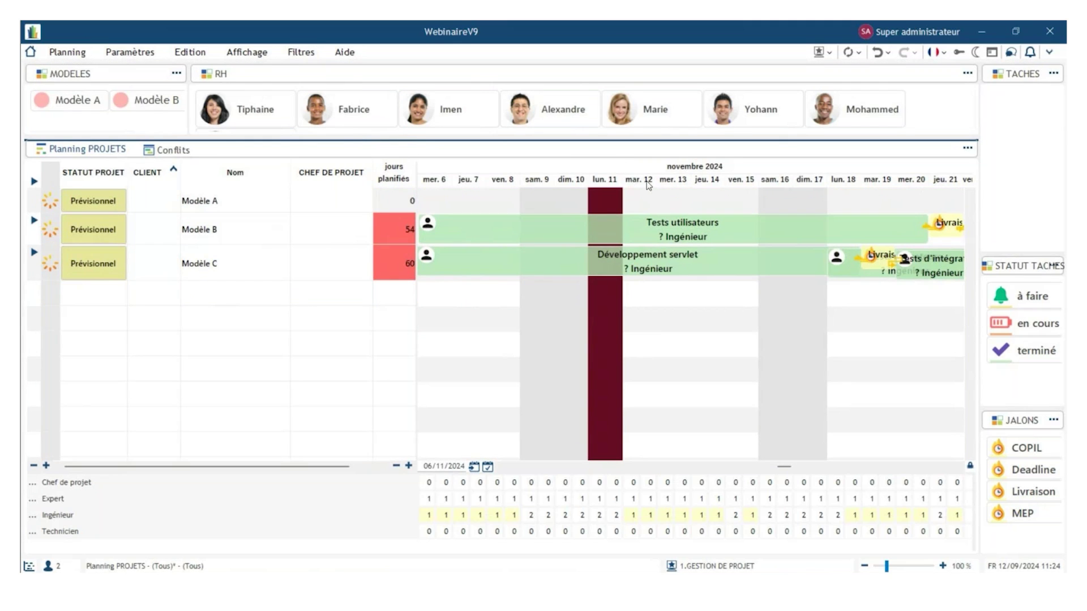
{"action": "scroll", "coordinate": [655, 180], "scroll_direction": "down", "scroll_amount": 3}
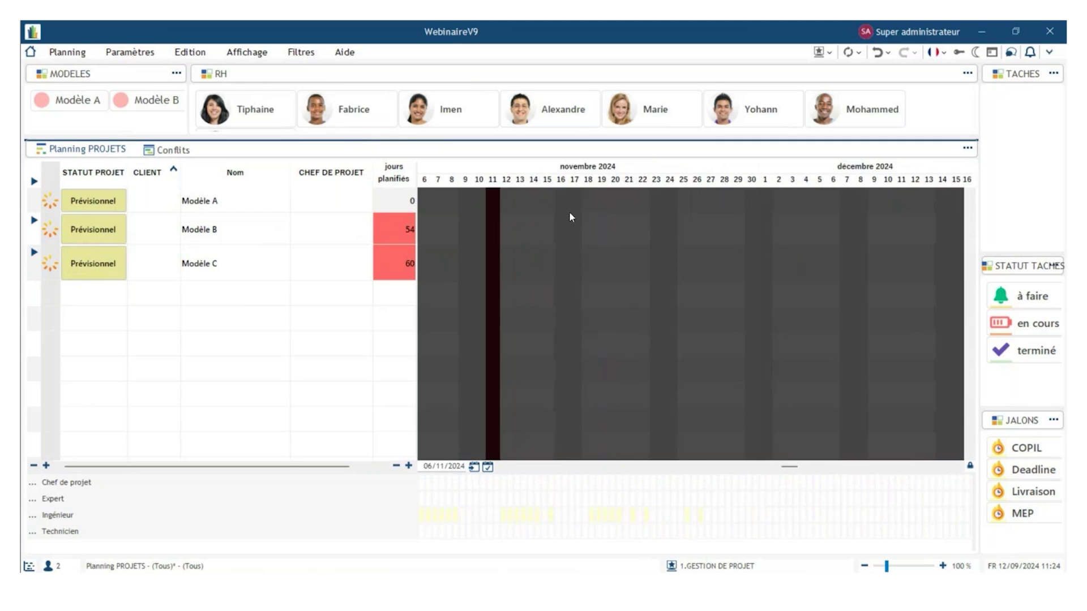
{"action": "left_click", "coordinate": [234, 238]}
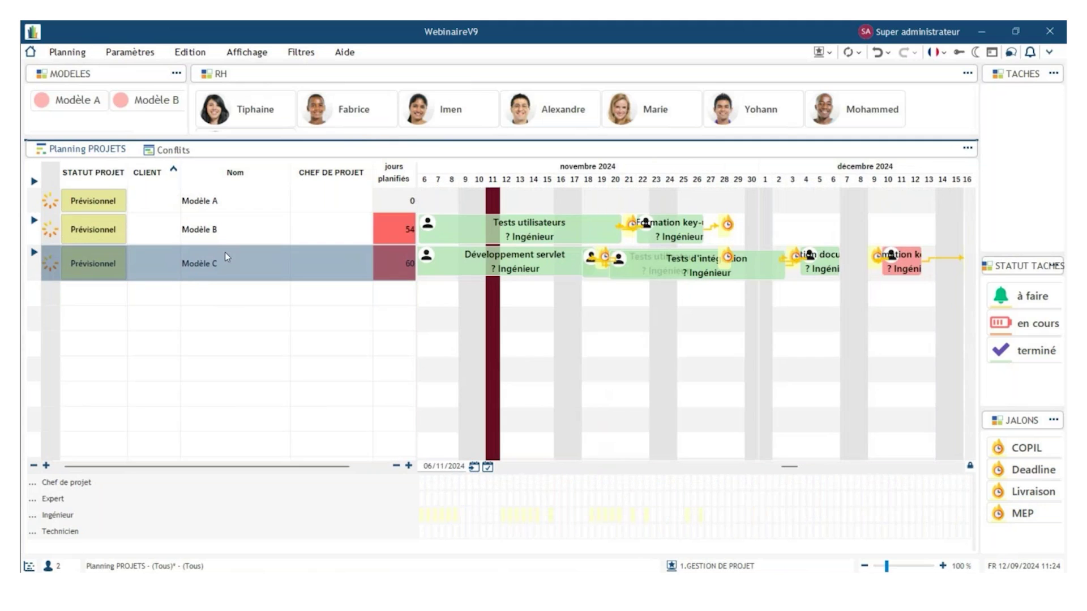
- Examine the tasks and milestones of the Modèle C template, starting with Développement servlet
{"action": "left_click", "coordinate": [495, 265]}
{"action": "left_click", "coordinate": [500, 467]}
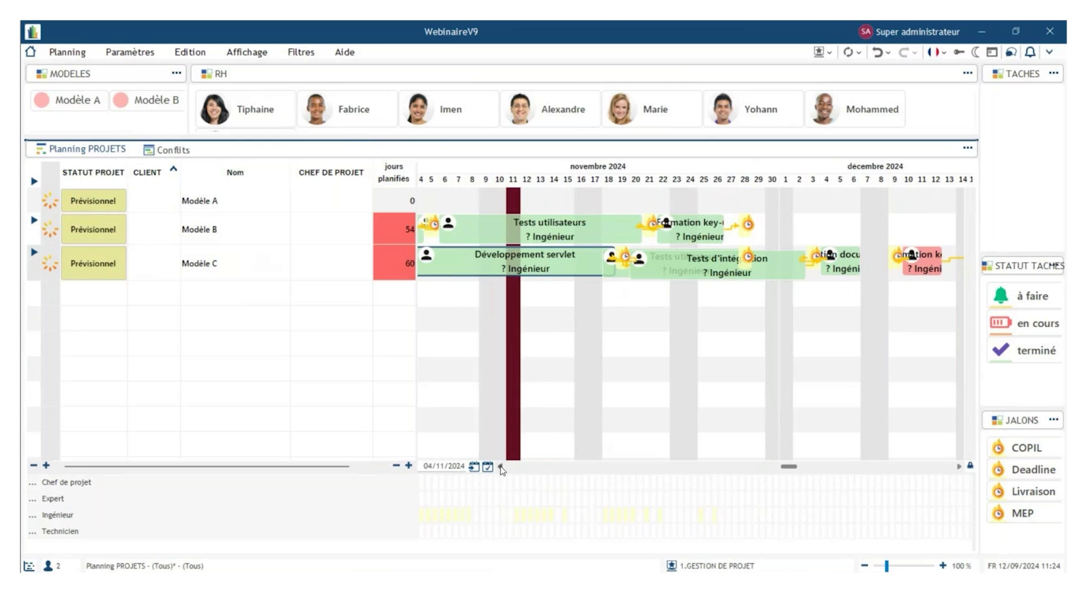
{"action": "left_click", "coordinate": [500, 466]}
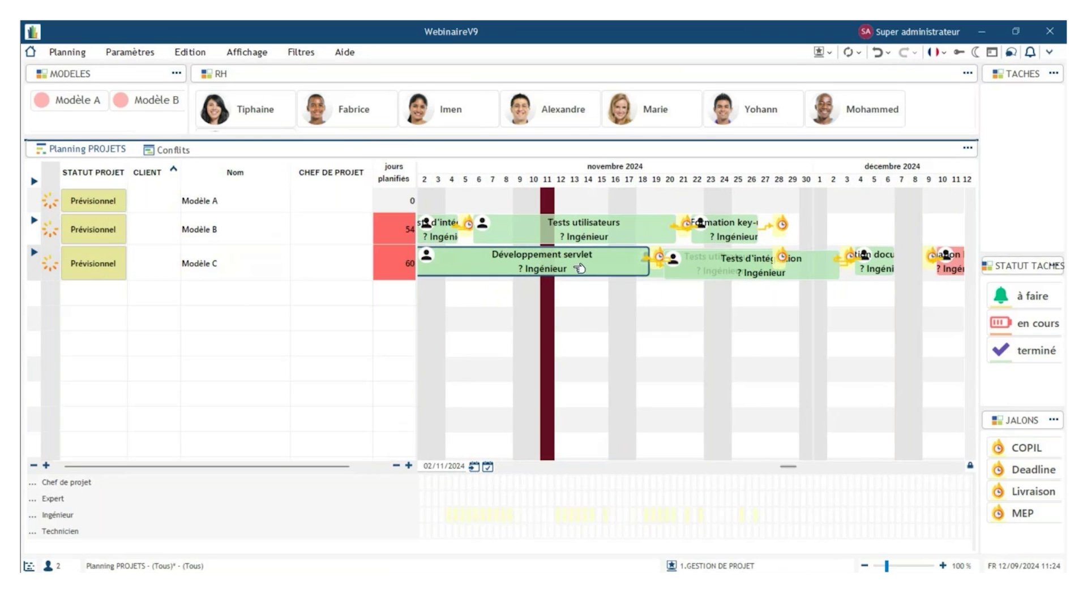
{"action": "mouse_move", "coordinate": [580, 269]}
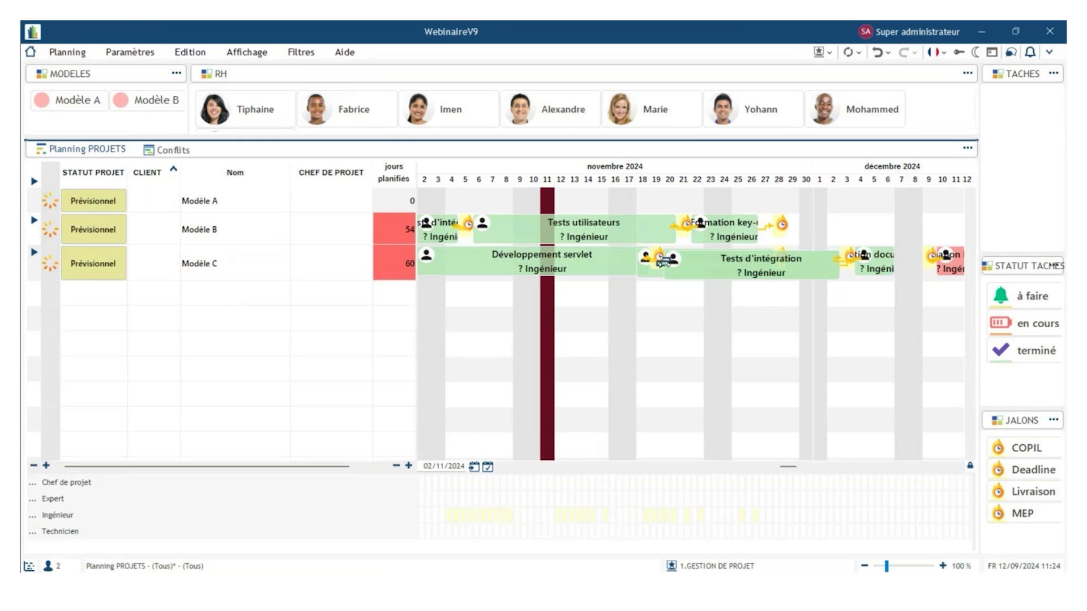
{"action": "left_click", "coordinate": [658, 257]}
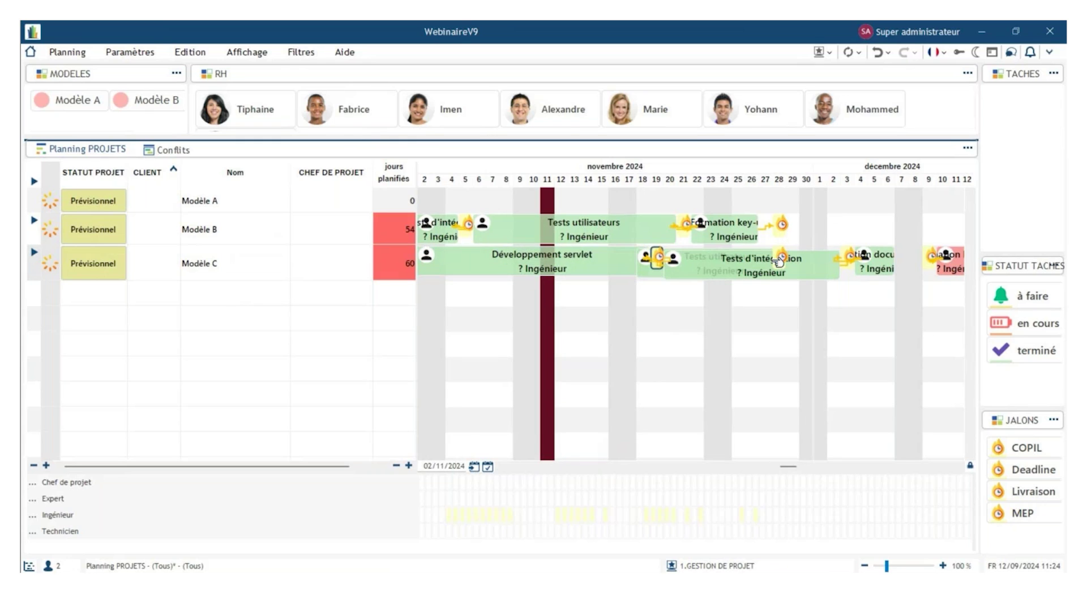
- Set the Modèle filter back to Non to list the actual projects
{"action": "left_click", "coordinate": [297, 56]}
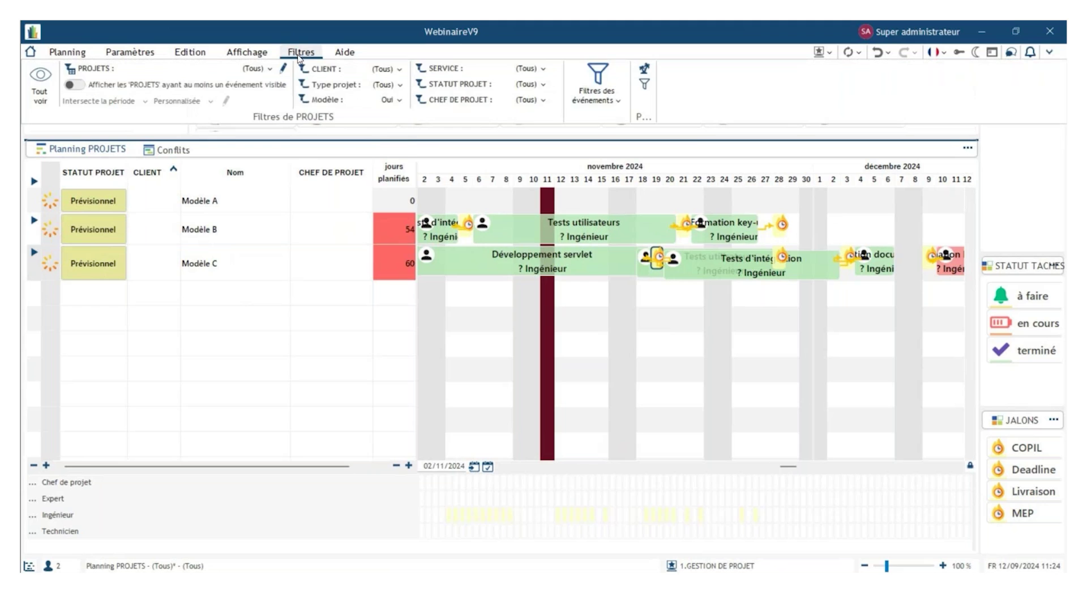
{"action": "left_click", "coordinate": [375, 102]}
{"action": "left_click", "coordinate": [378, 155]}
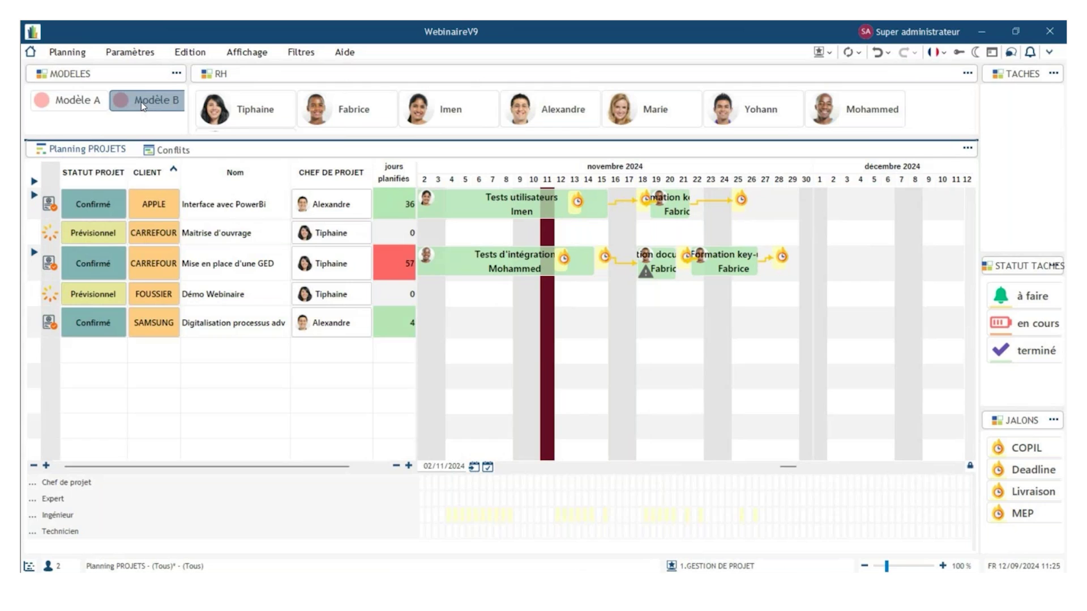
- Return the planning to today's date and apply Modèle B to Démo Webinaire from about 16 September 2024, copying the events from the first one
{"action": "left_click", "coordinate": [500, 466]}
{"action": "left_click", "coordinate": [500, 466]}
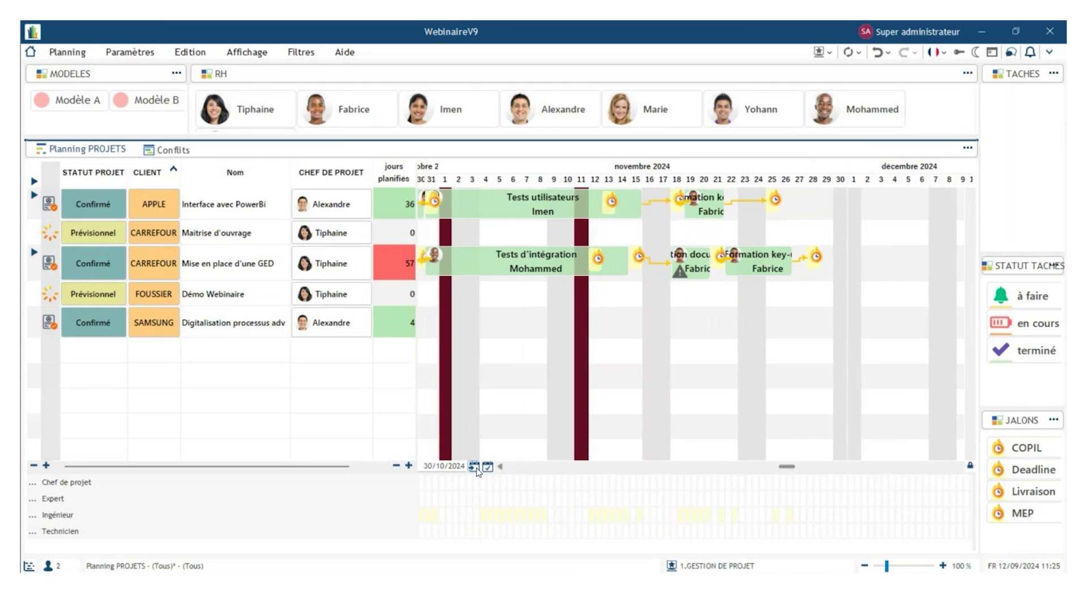
{"action": "left_click", "coordinate": [487, 466]}
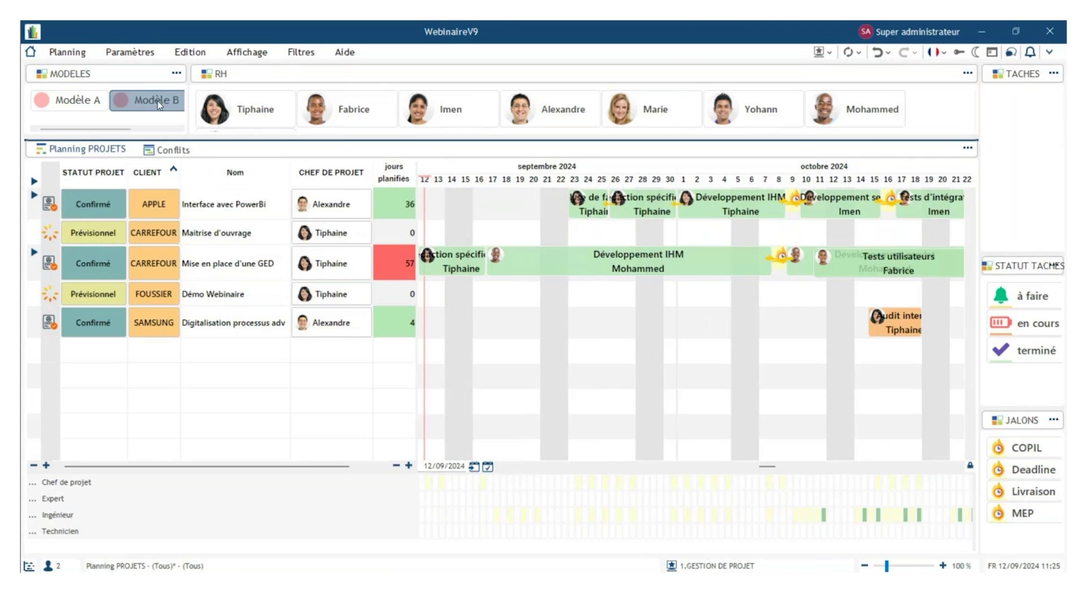
{"action": "left_click_drag", "start_coordinate": [151, 102], "coordinate": [487, 290]}
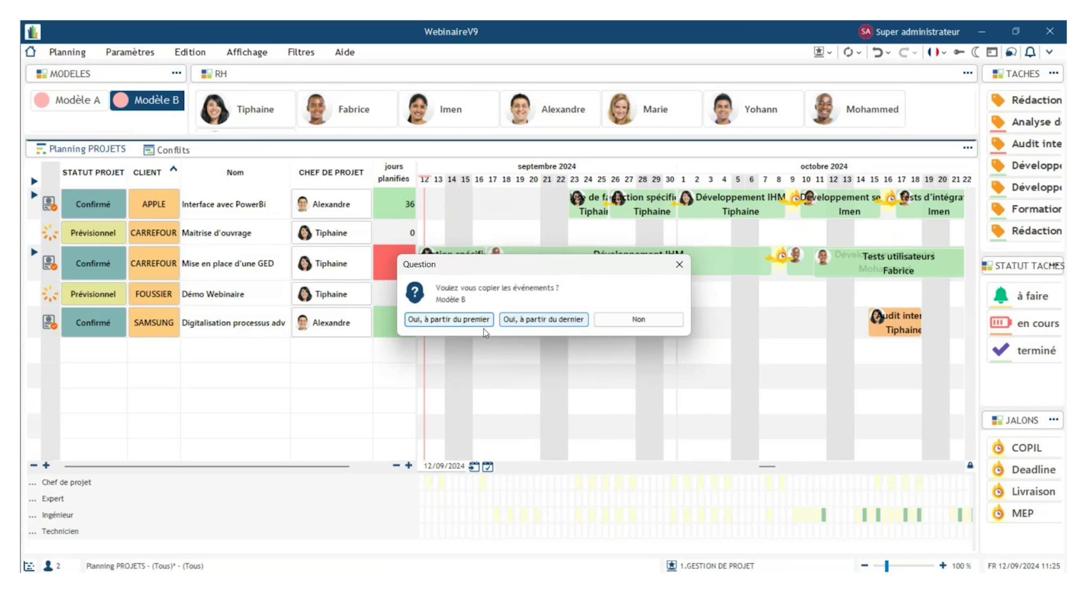
{"action": "left_click", "coordinate": [436, 321]}
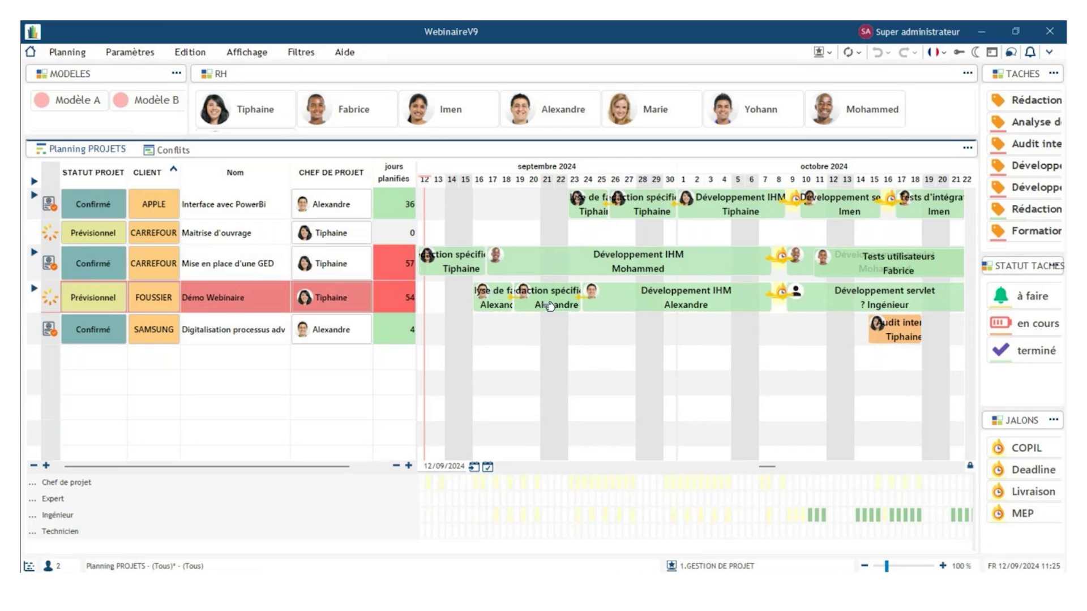
- Examine the dates, workload and assigned resources of the tasks copied to Démo Webinaire, through to Développement servlet
{"action": "mouse_move", "coordinate": [688, 301]}
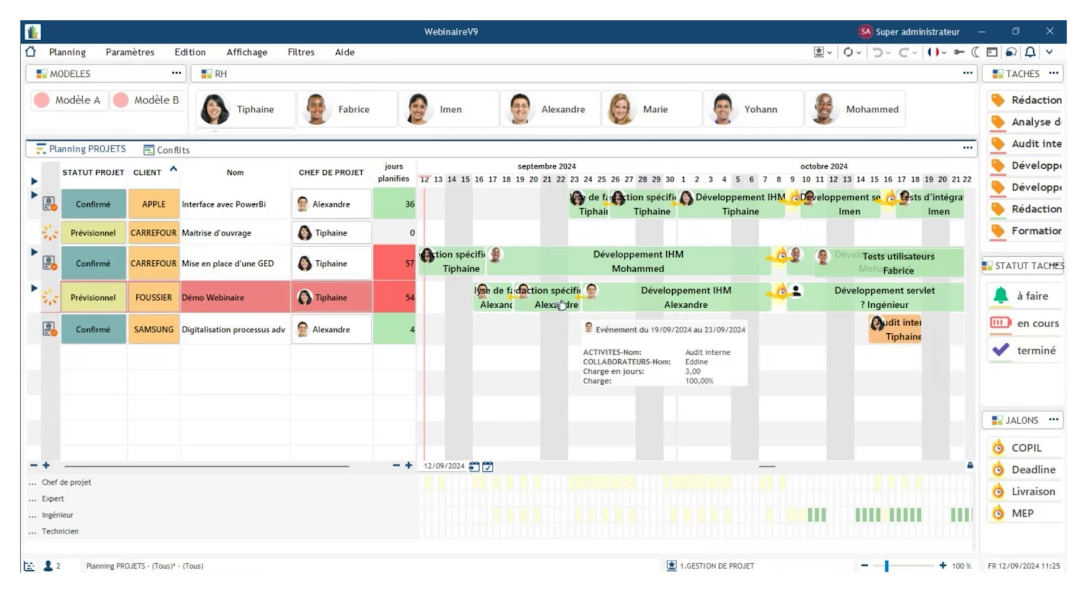
{"action": "mouse_move", "coordinate": [548, 305]}
{"action": "mouse_move", "coordinate": [608, 296]}
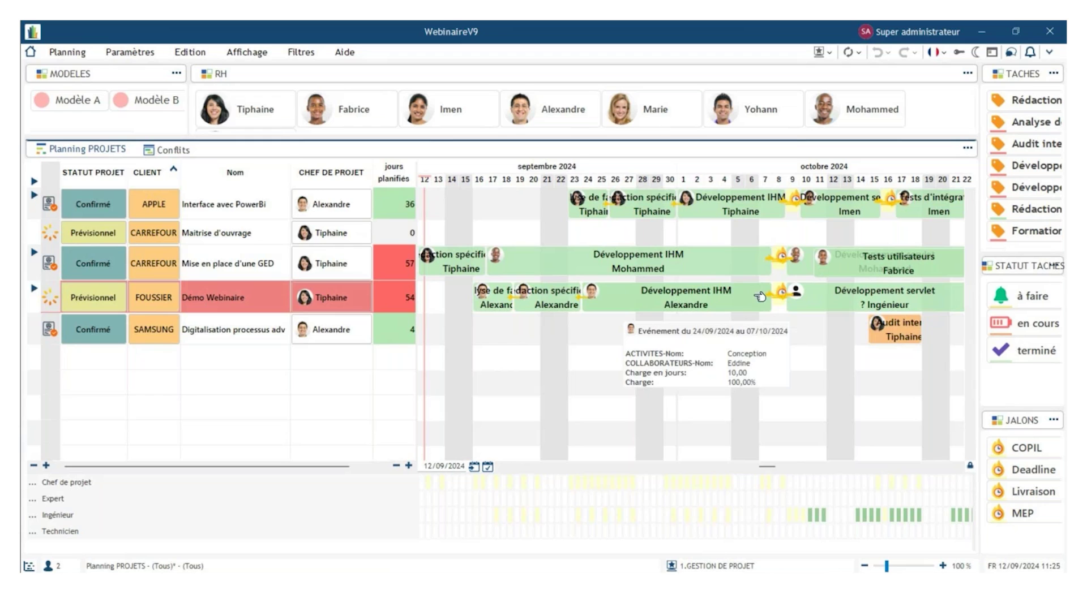
{"action": "mouse_move", "coordinate": [852, 300]}
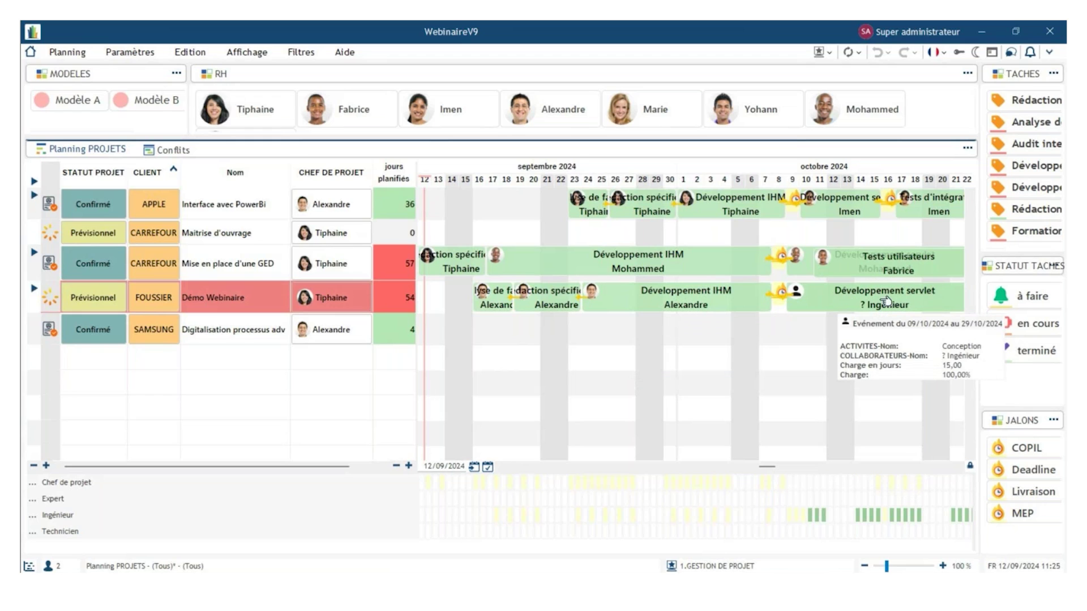
{"action": "left_click", "coordinate": [959, 467]}
{"action": "left_click", "coordinate": [960, 467]}
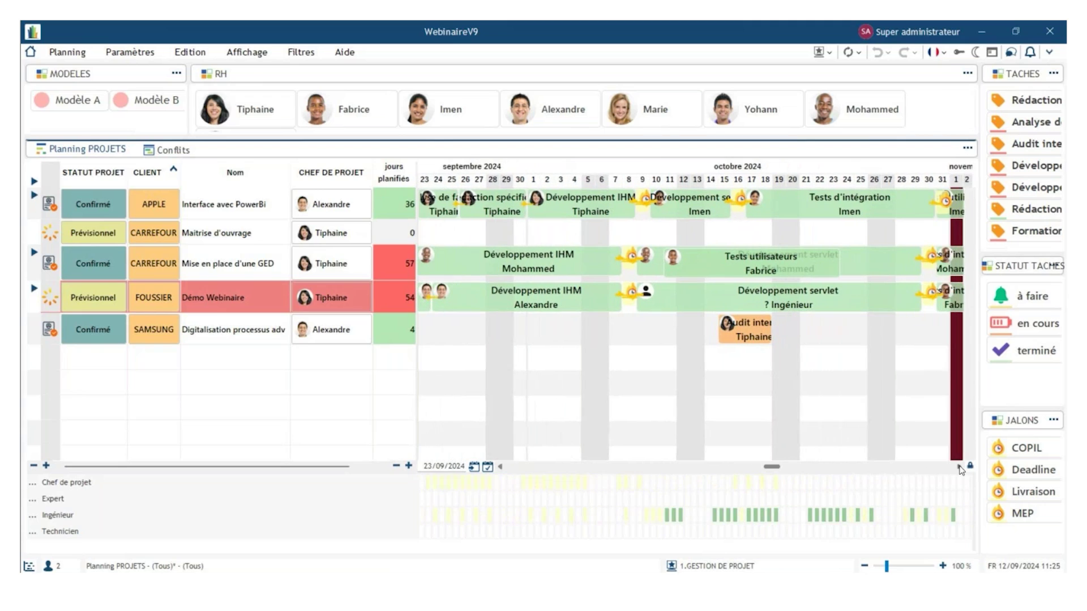
{"action": "left_click", "coordinate": [807, 295]}
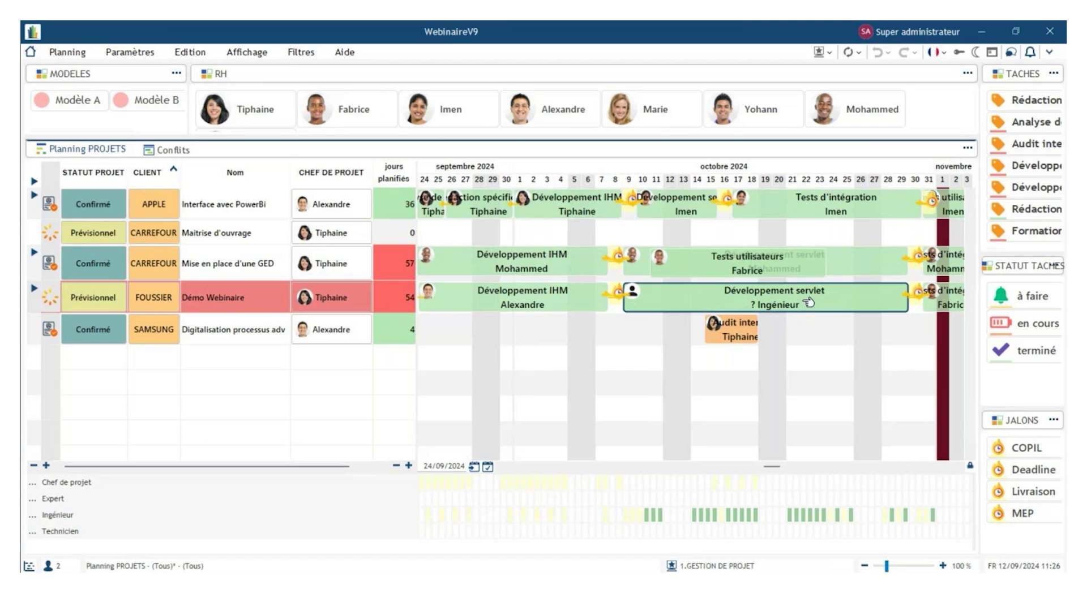
- Review the earliest Démo Webinaire tasks from mid-September 2024 and clear the task selection
{"action": "left_click", "coordinate": [500, 467]}
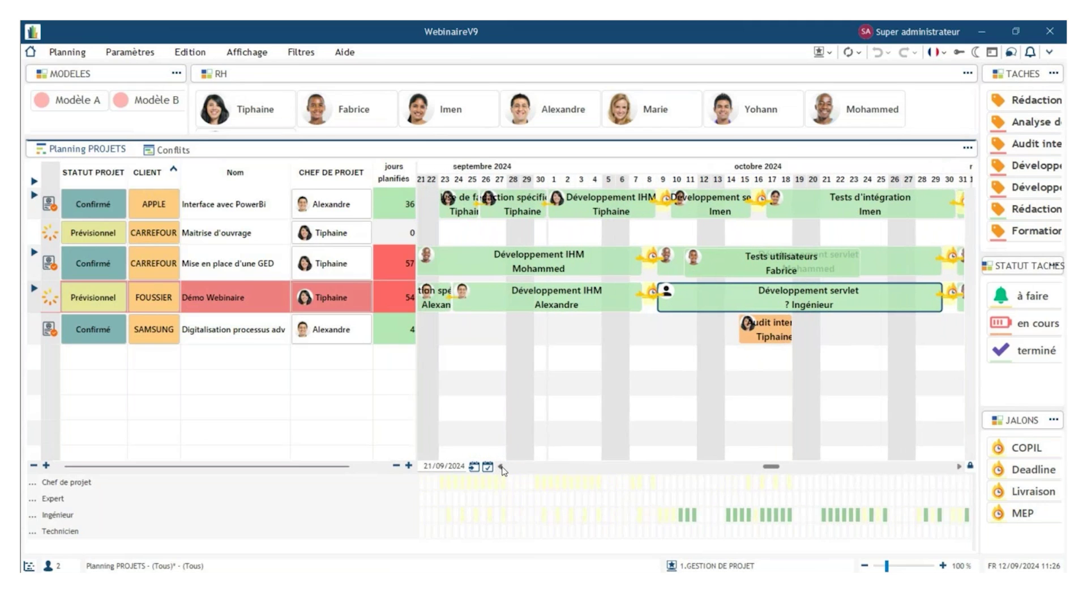
{"action": "left_click", "coordinate": [500, 467]}
{"action": "left_click", "coordinate": [501, 467]}
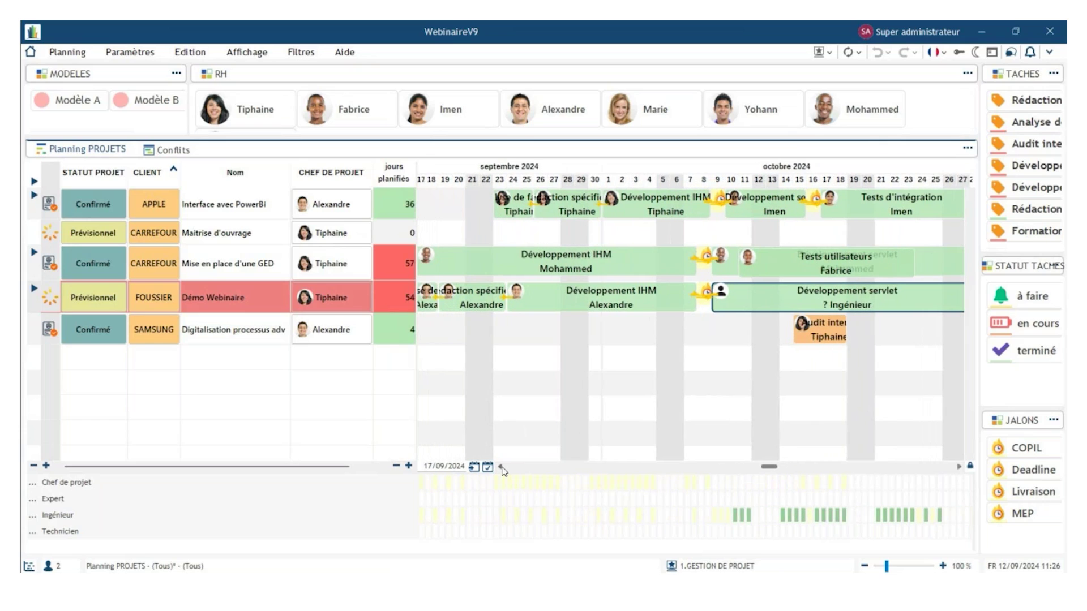
{"action": "left_click", "coordinate": [501, 467]}
{"action": "left_click", "coordinate": [501, 467]}
{"action": "left_click", "coordinate": [500, 467]}
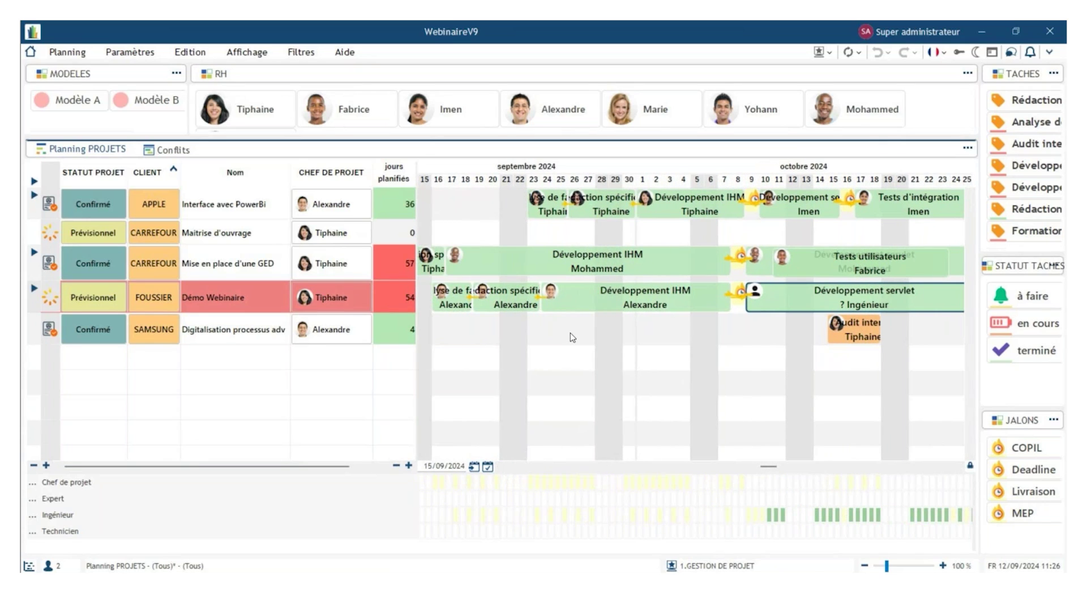
{"action": "left_click", "coordinate": [737, 335]}
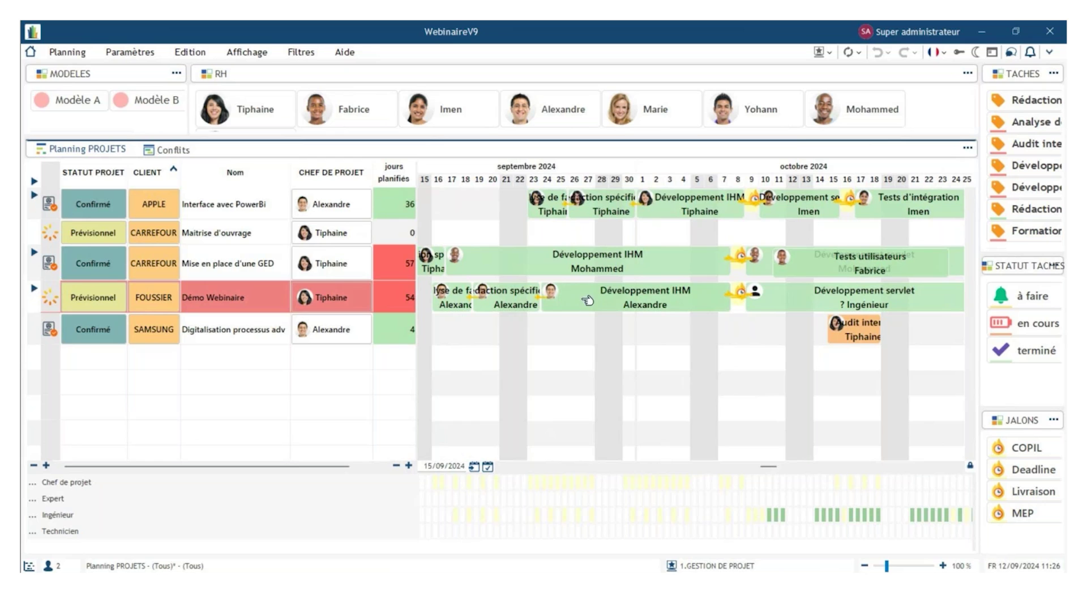
- Examine the Démo Webinaire schedule and the load plan from October into November 2024
{"action": "left_click", "coordinate": [959, 467]}
{"action": "left_click", "coordinate": [960, 469]}
{"action": "left_click", "coordinate": [960, 468]}
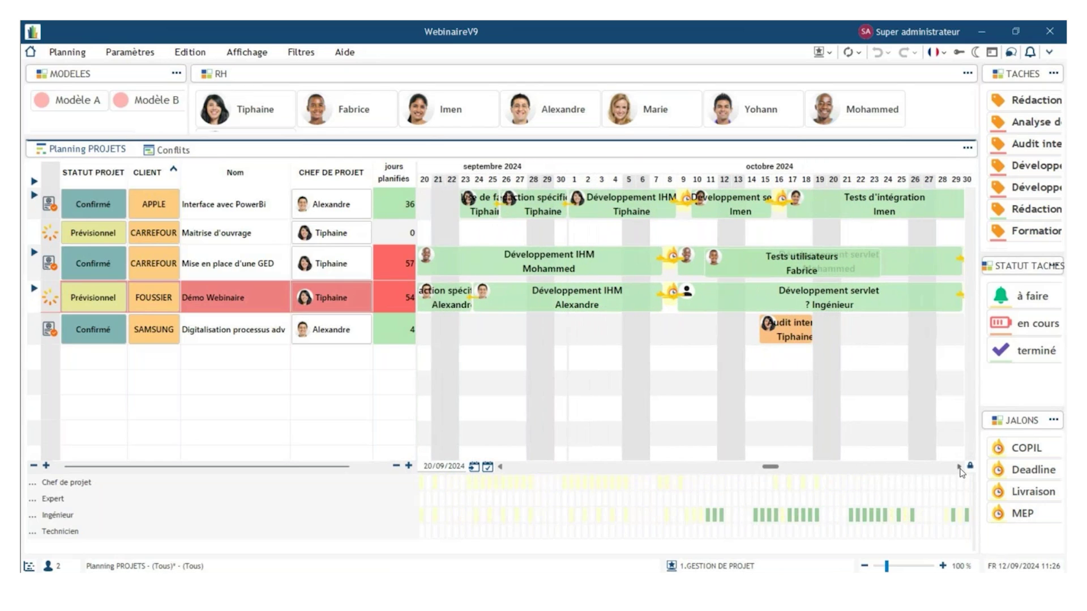
{"action": "left_click", "coordinate": [960, 468]}
{"action": "left_click", "coordinate": [960, 469]}
{"action": "left_click", "coordinate": [960, 469]}
{"action": "left_click", "coordinate": [960, 469]}
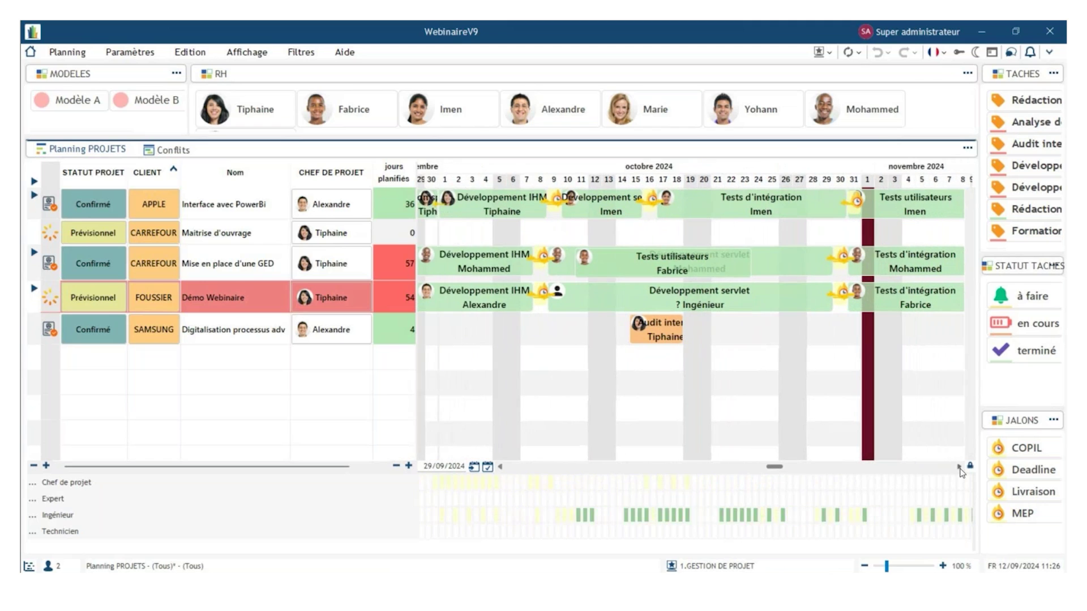
{"action": "left_click", "coordinate": [960, 469]}
{"action": "left_click", "coordinate": [960, 469]}
{"action": "left_click", "coordinate": [960, 469]}
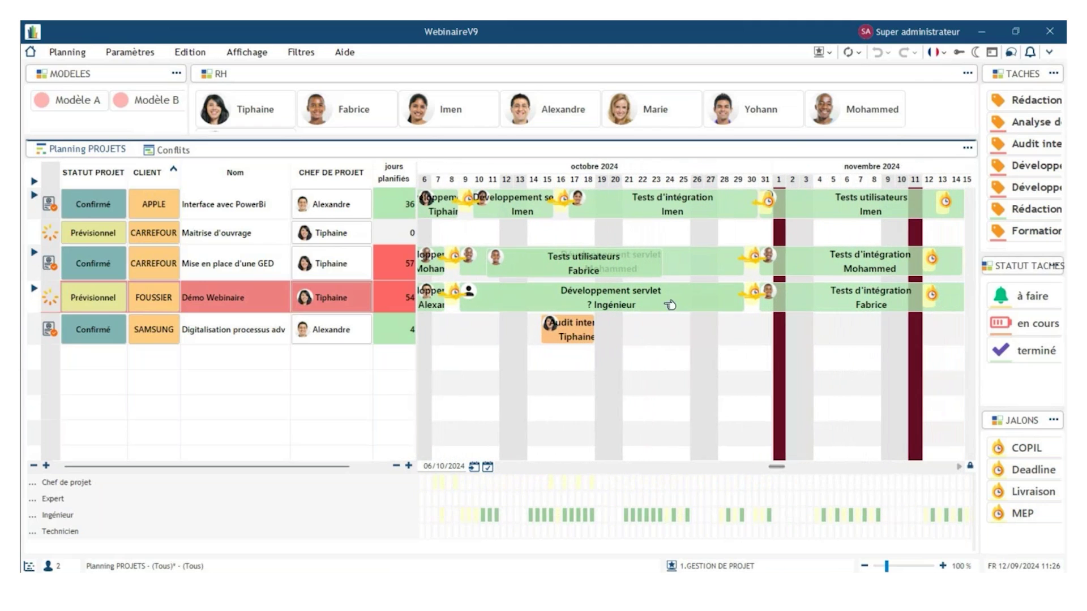
{"action": "left_click", "coordinate": [960, 468]}
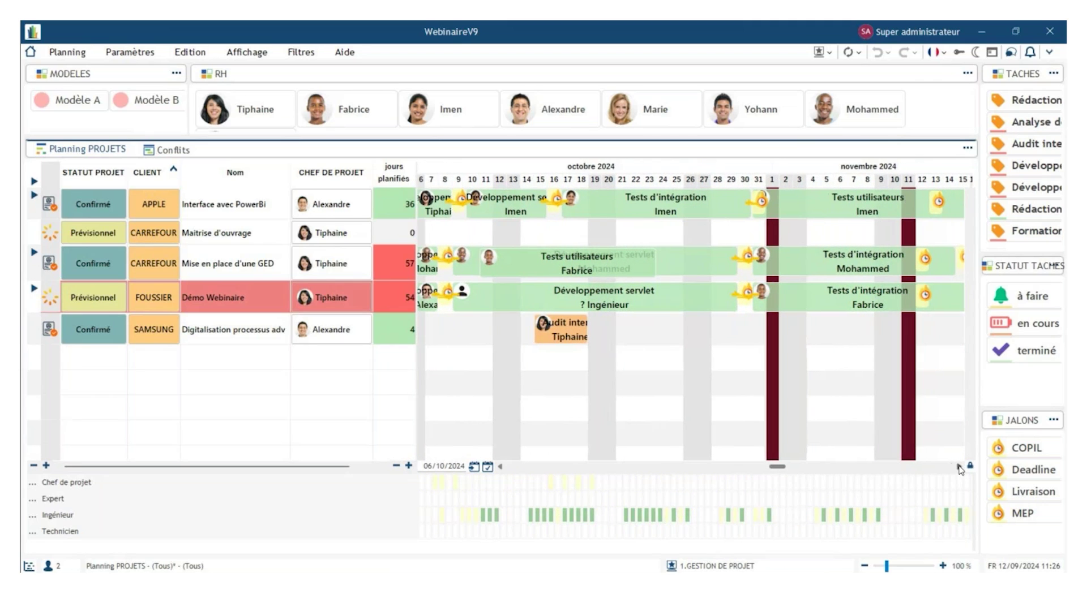
{"action": "left_click", "coordinate": [960, 469]}
{"action": "left_click", "coordinate": [960, 469]}
{"action": "left_click", "coordinate": [960, 468]}
{"action": "left_click", "coordinate": [961, 469]}
{"action": "left_click", "coordinate": [960, 468]}
{"action": "left_click", "coordinate": [960, 469]}
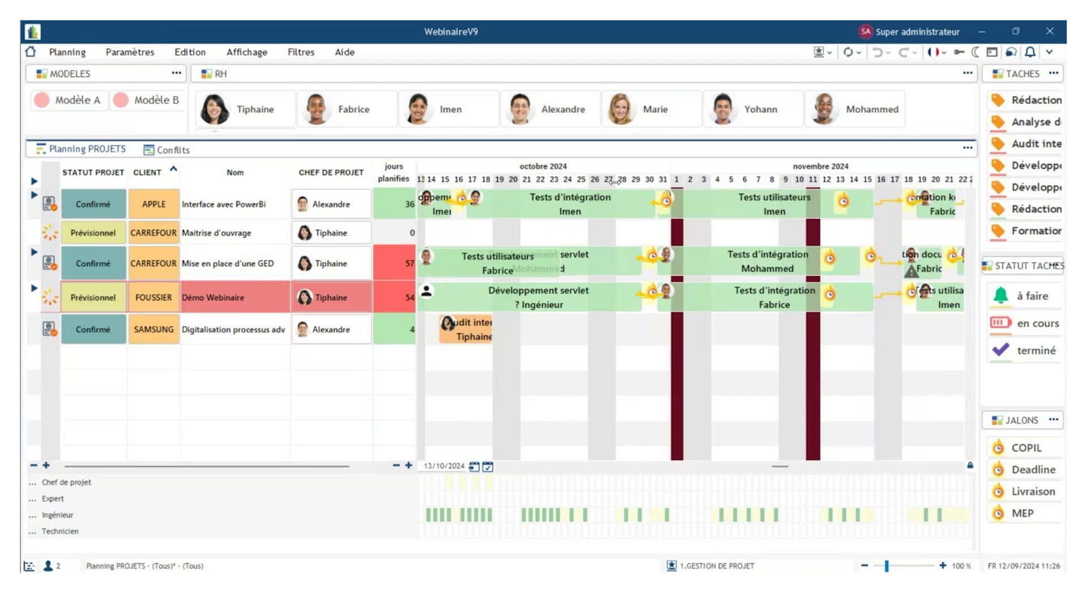
- Widen the time scale's day columns until the weekday letters and the daily load plan figures are readable
{"action": "left_click_drag", "start_coordinate": [613, 183], "coordinate": [617, 183]}
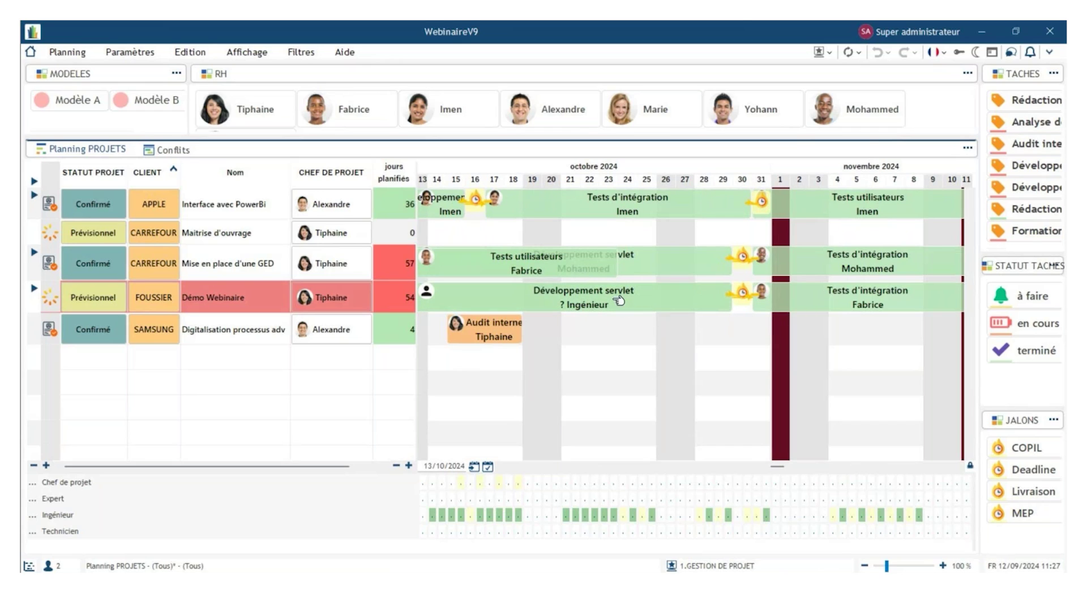
{"action": "mouse_move", "coordinate": [618, 300]}
{"action": "left_click_drag", "start_coordinate": [866, 181], "coordinate": [873, 182]}
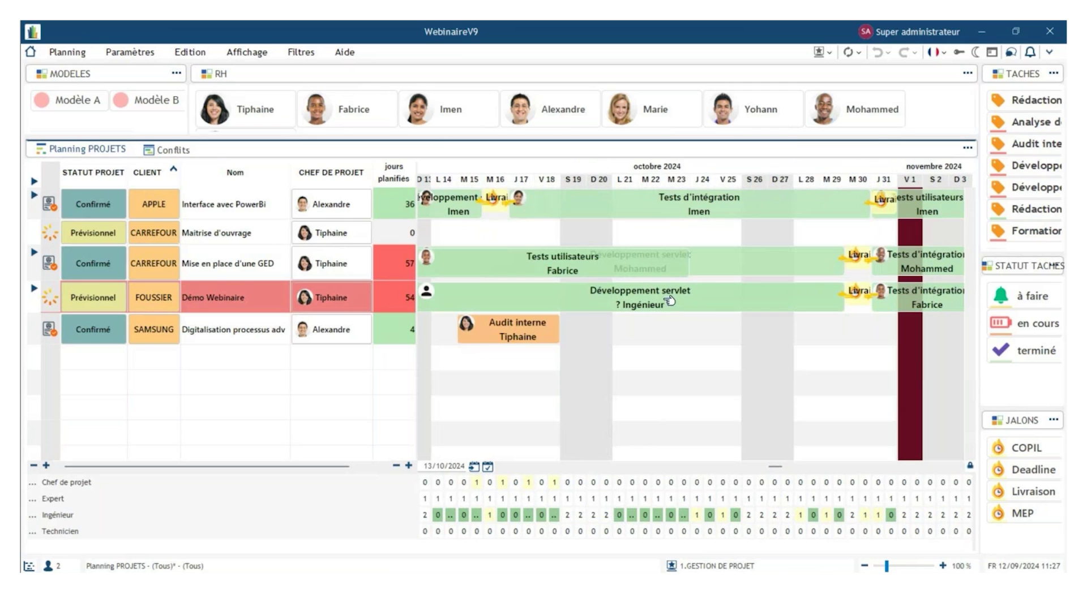
- Open the default collaborator assignment for Démo Webinaire's Développement servlet task and list only people available for its duration
{"action": "left_click", "coordinate": [671, 300]}
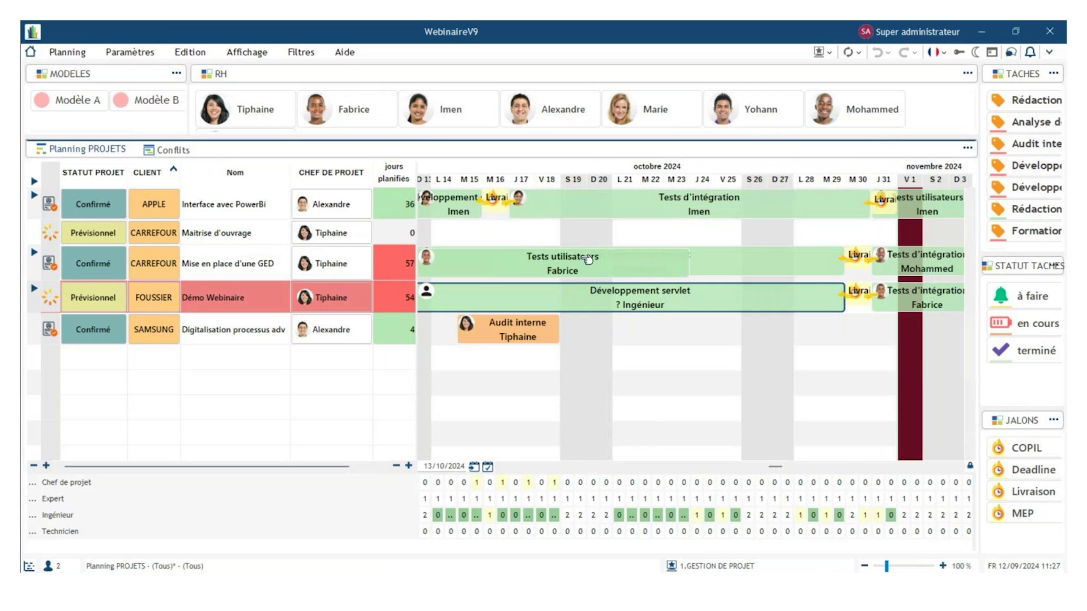
{"action": "right_click", "coordinate": [691, 302]}
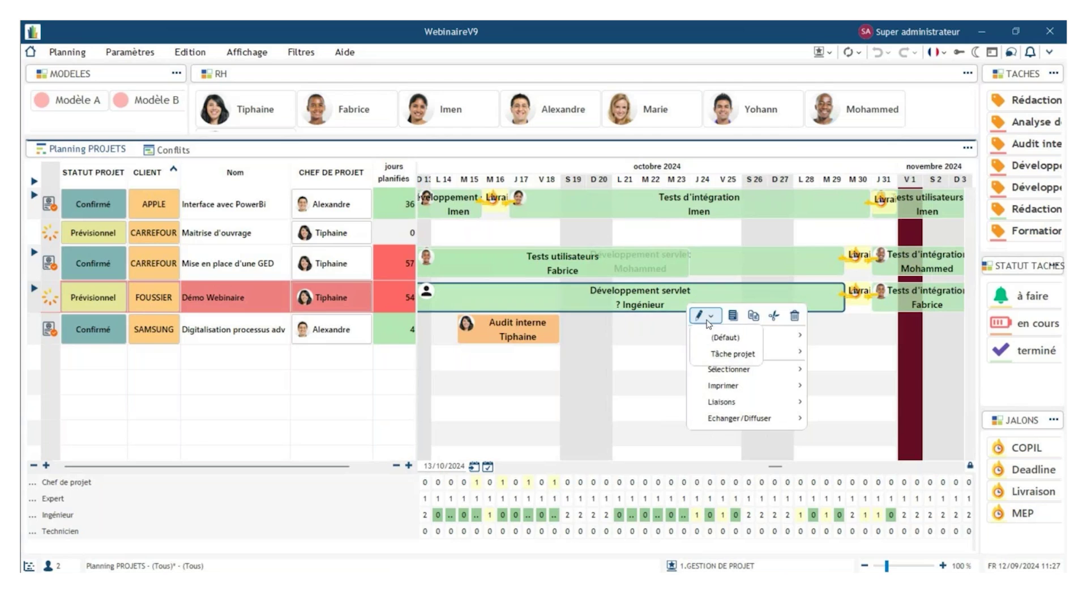
{"action": "mouse_move", "coordinate": [778, 340]}
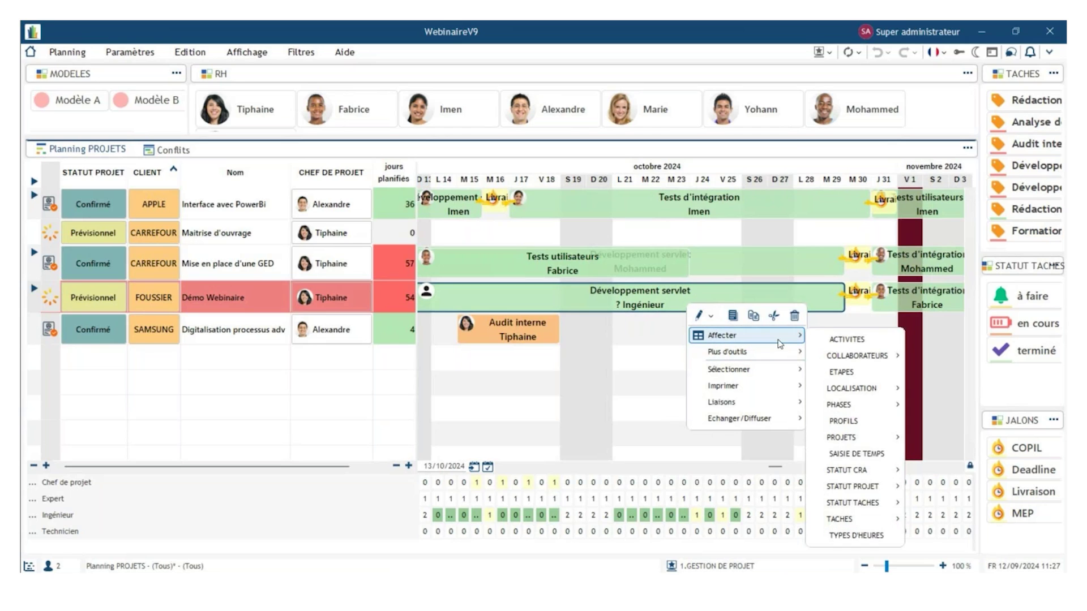
{"action": "mouse_move", "coordinate": [853, 356]}
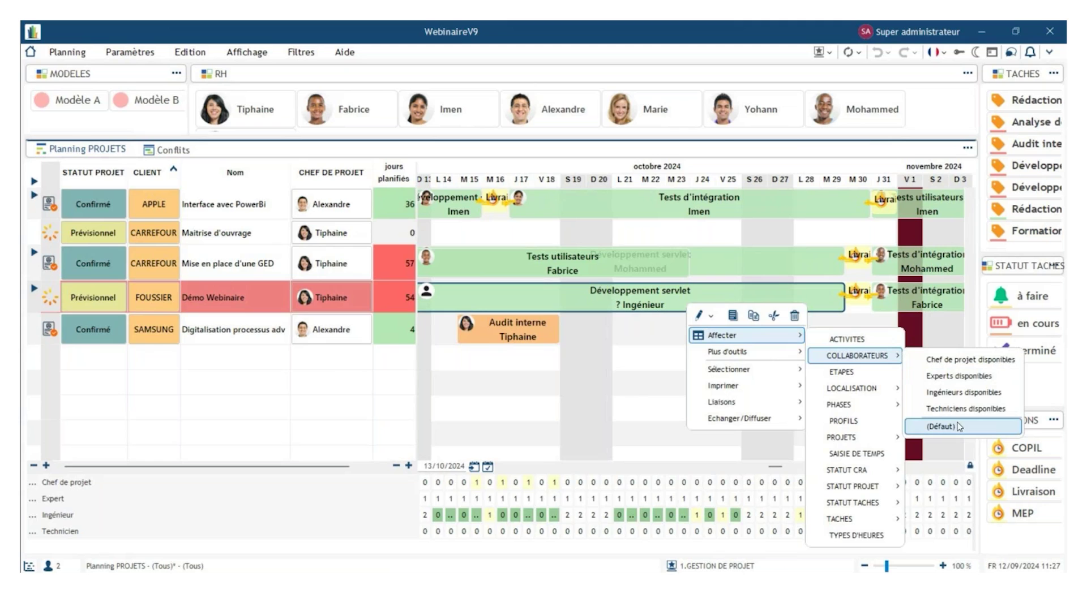
{"action": "left_click", "coordinate": [940, 427]}
{"action": "left_click", "coordinate": [379, 191]}
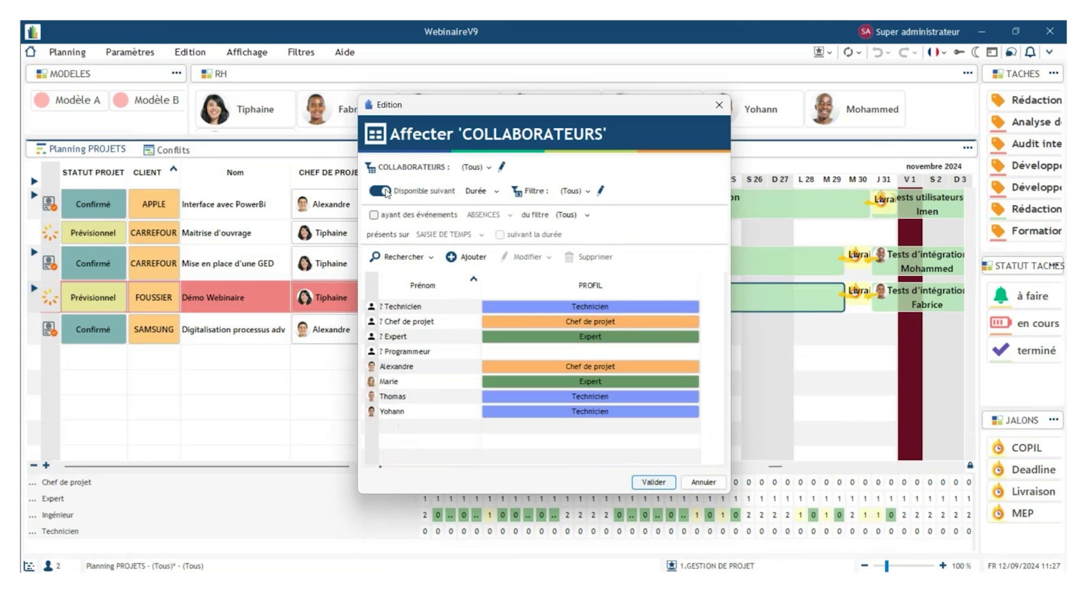
{"action": "left_click_drag", "start_coordinate": [426, 109], "coordinate": [261, 100]}
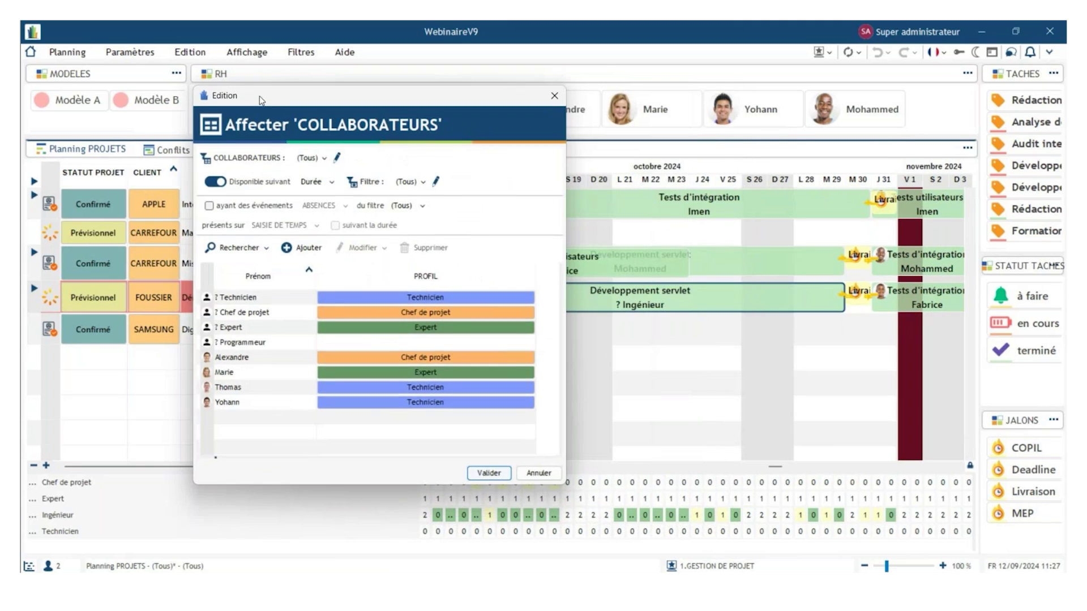
- Filter the collaborators available for Développement servlet by the Ingénieur profile and close the assignment without choosing anyone
{"action": "left_click", "coordinate": [313, 158]}
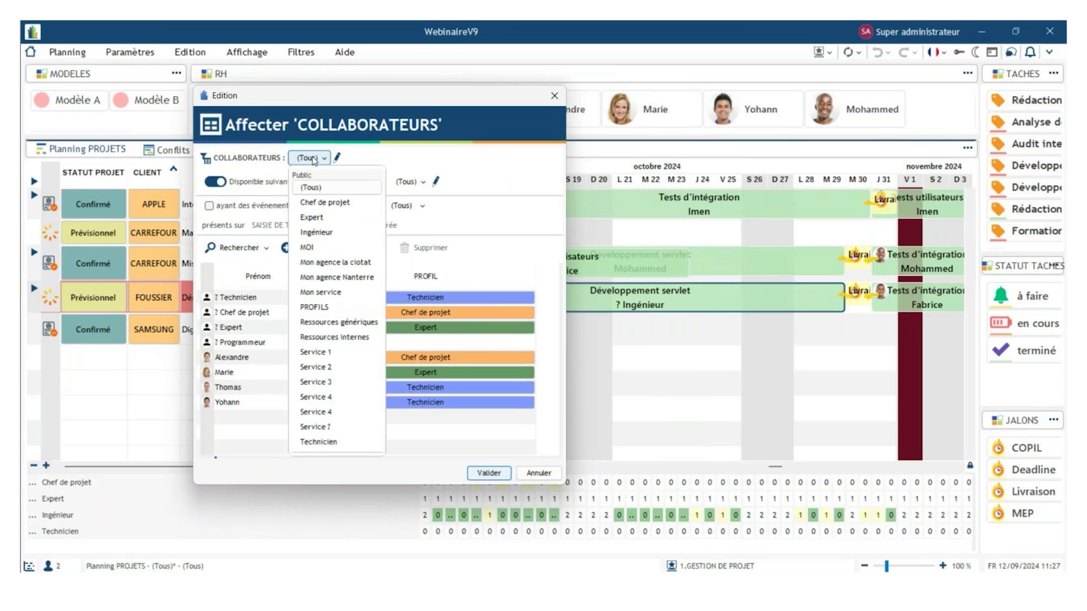
{"action": "left_click", "coordinate": [219, 186]}
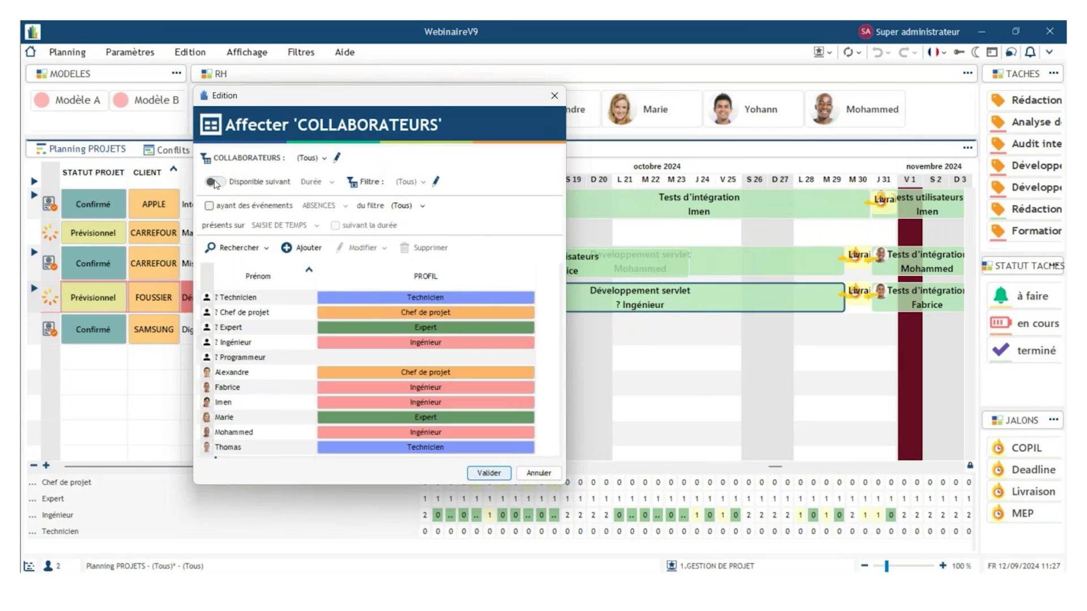
{"action": "left_click", "coordinate": [310, 158]}
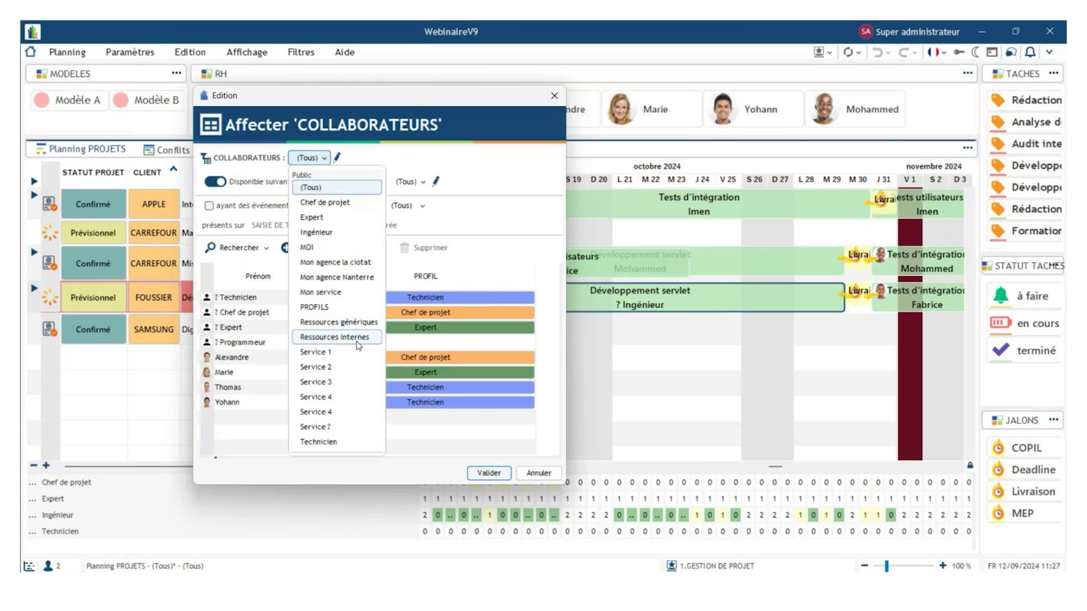
{"action": "left_click", "coordinate": [347, 237]}
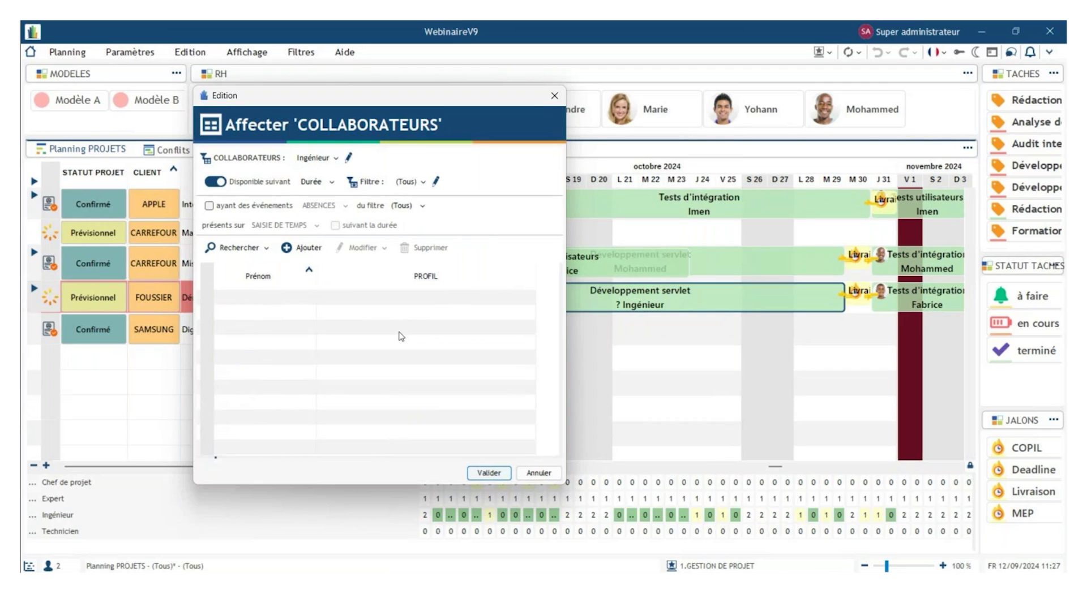
{"action": "left_click", "coordinate": [315, 158]}
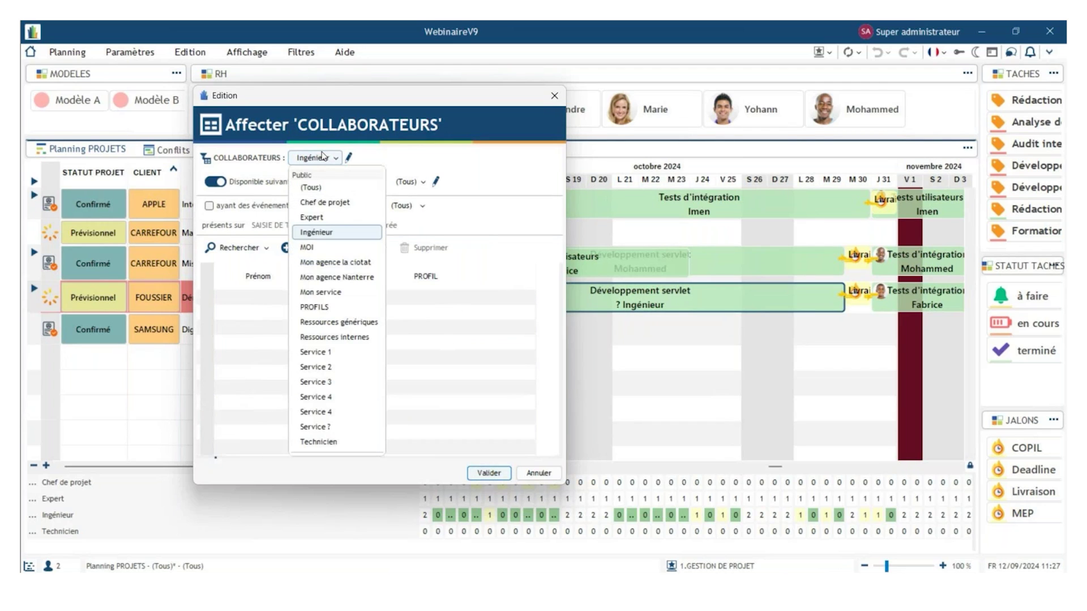
{"action": "left_click", "coordinate": [549, 97]}
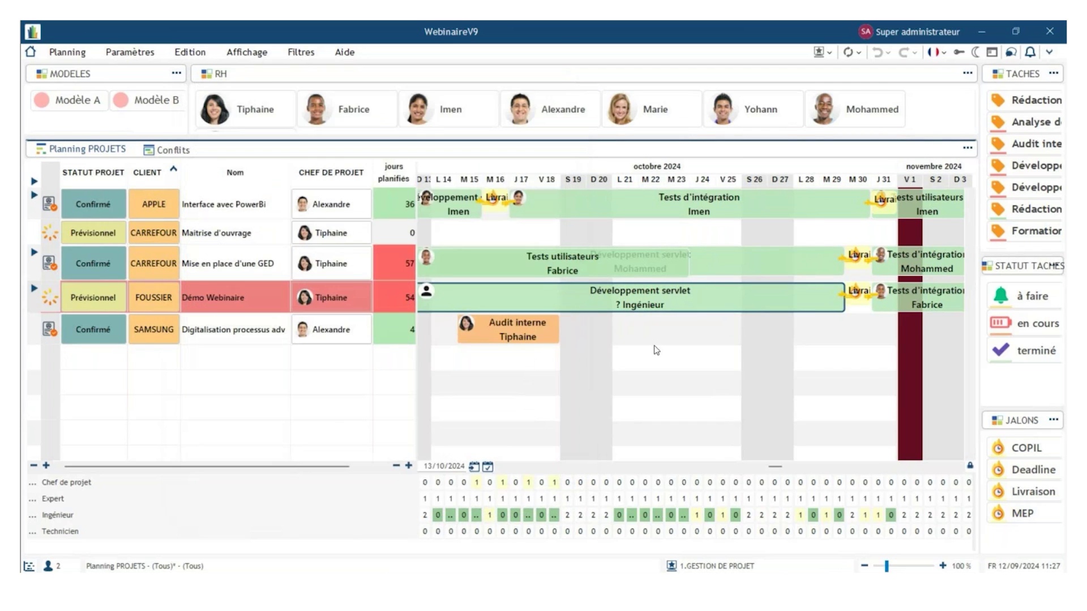
- View the available engineers for the Développement IHM task of Mise en place d'une GED and close the list without assigning anyone
{"action": "left_click", "coordinate": [501, 467]}
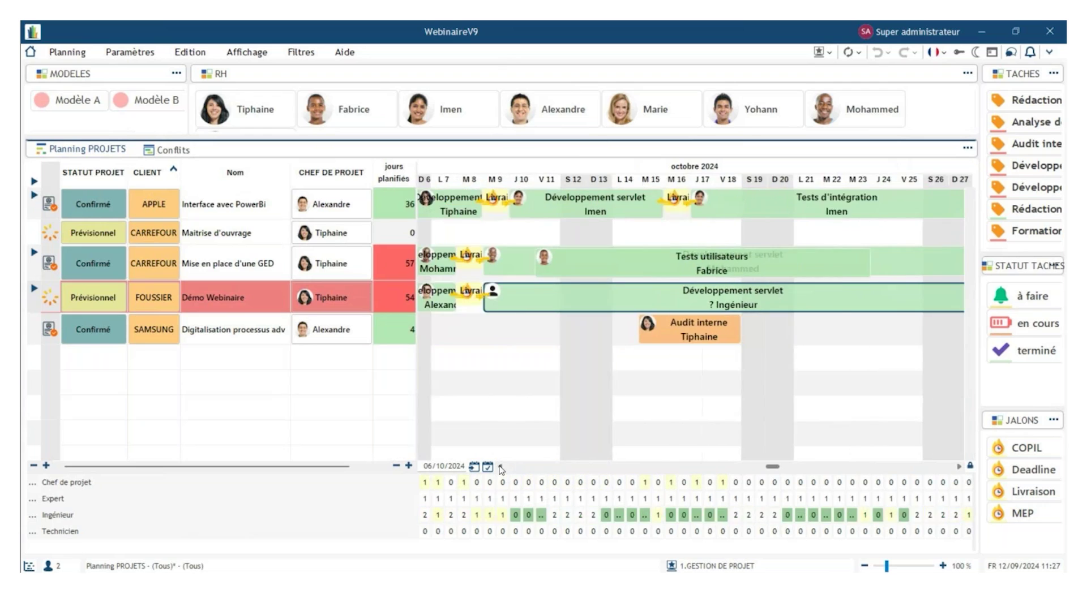
{"action": "left_click", "coordinate": [500, 467]}
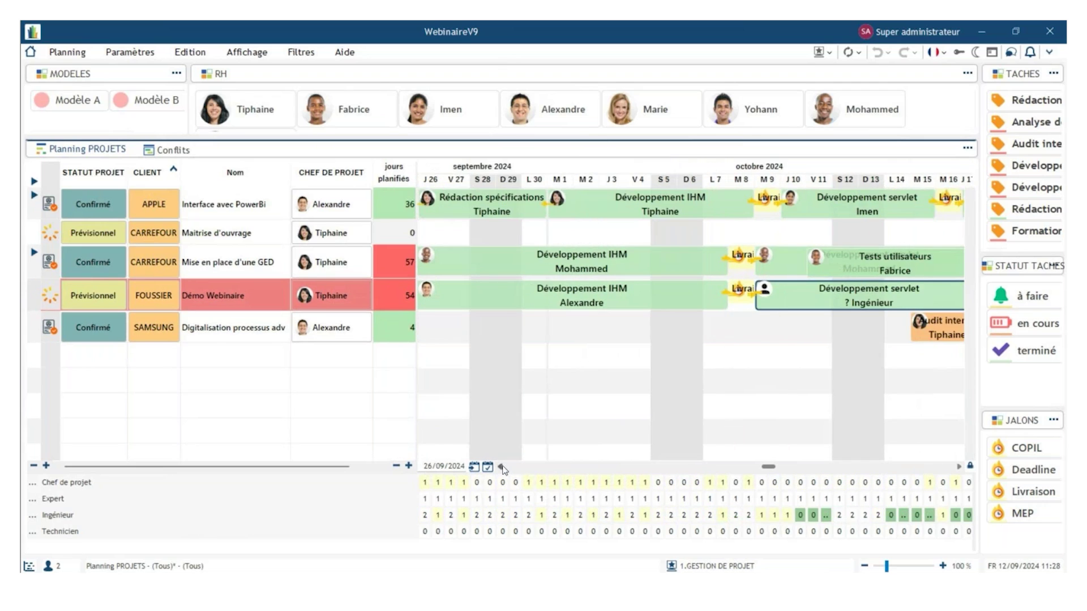
{"action": "left_click", "coordinate": [502, 467]}
{"action": "left_click", "coordinate": [502, 467]}
{"action": "left_click", "coordinate": [502, 468]}
{"action": "left_click", "coordinate": [503, 468]}
{"action": "left_click", "coordinate": [502, 467]}
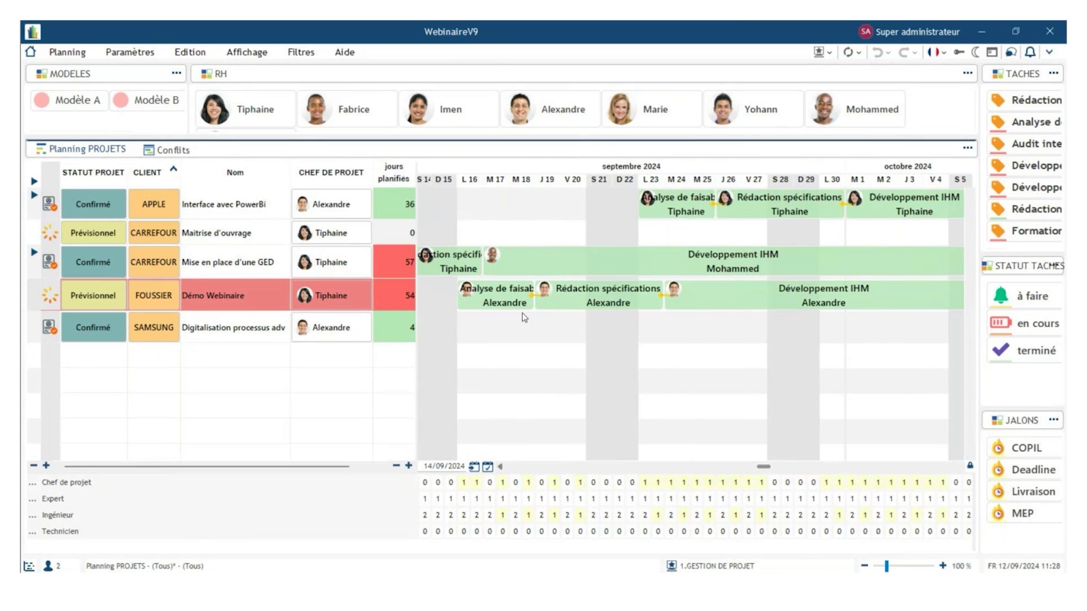
{"action": "left_click", "coordinate": [502, 468]}
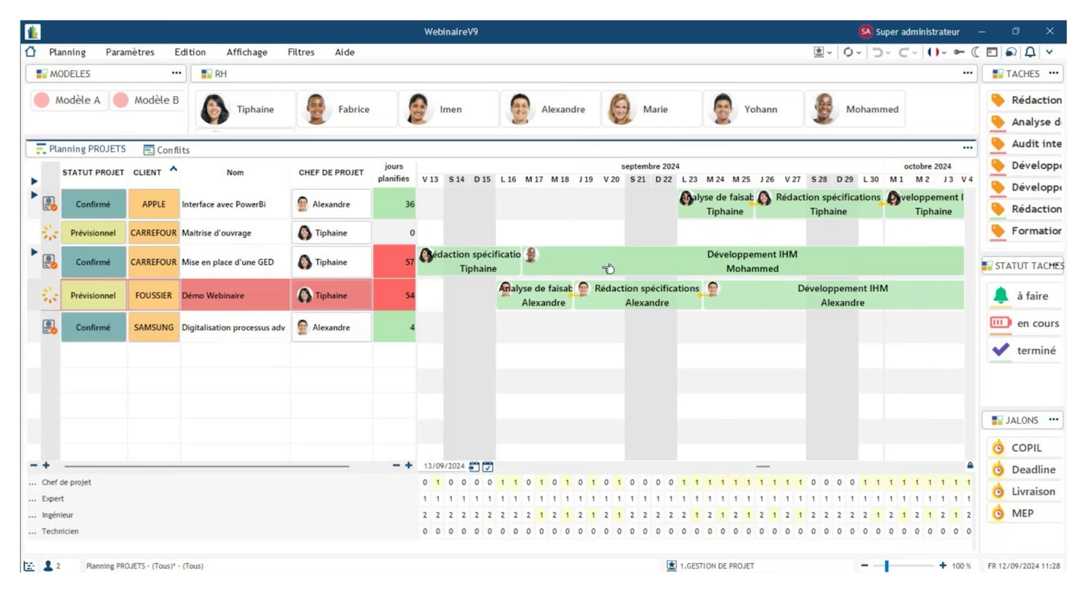
{"action": "right_click", "coordinate": [667, 256]}
{"action": "mouse_move", "coordinate": [725, 289]}
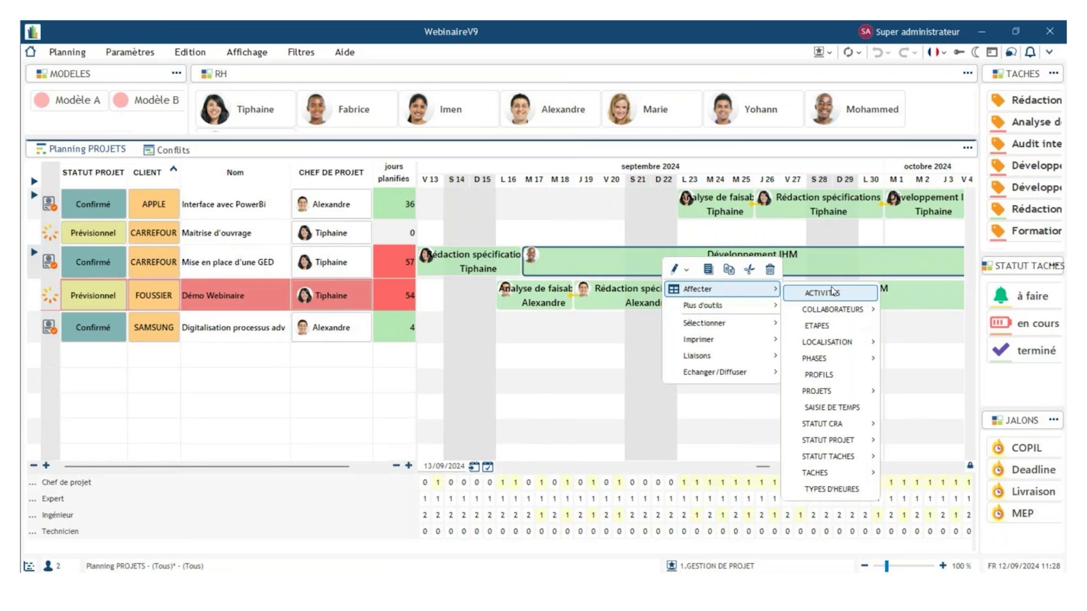
{"action": "mouse_move", "coordinate": [832, 309]}
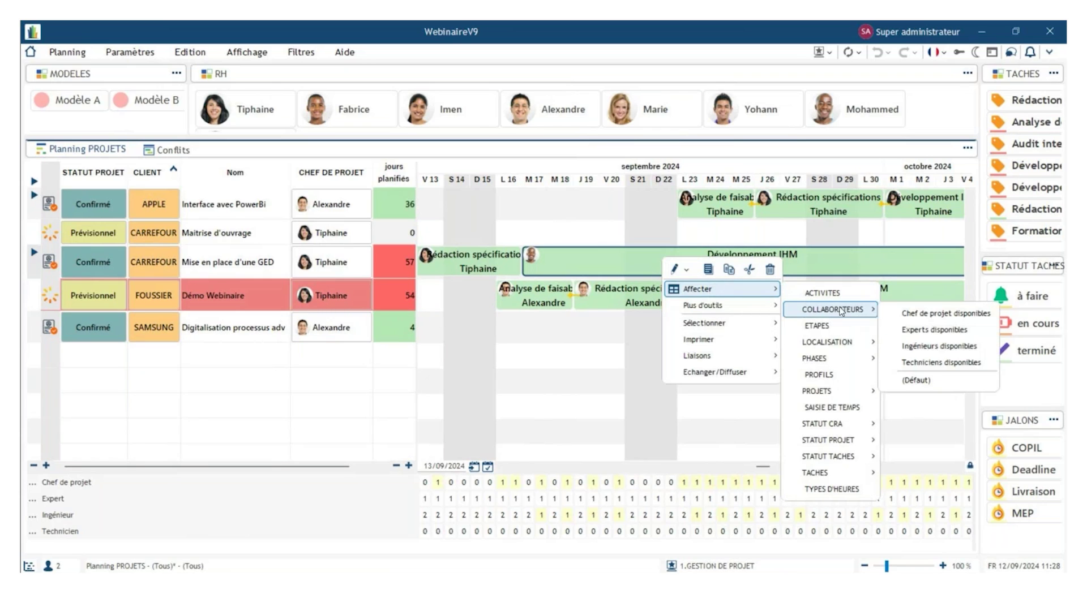
{"action": "left_click", "coordinate": [935, 344]}
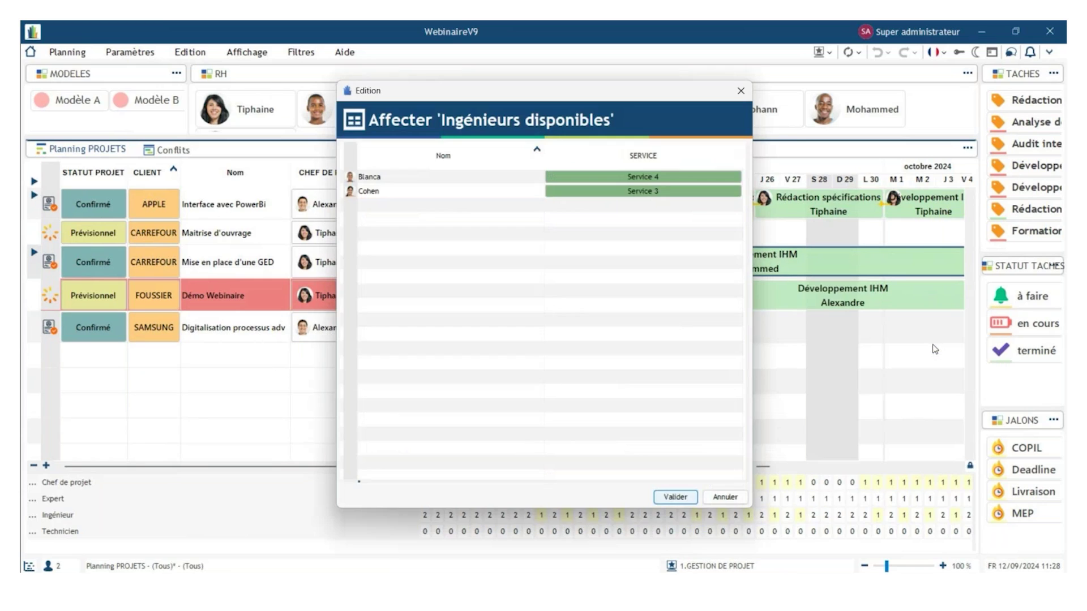
{"action": "left_click", "coordinate": [741, 91]}
- View the default collaborator list for the same Développement IHM task filtered by Chef de projet, then cancel and clear the task selection
{"action": "right_click", "coordinate": [674, 262]}
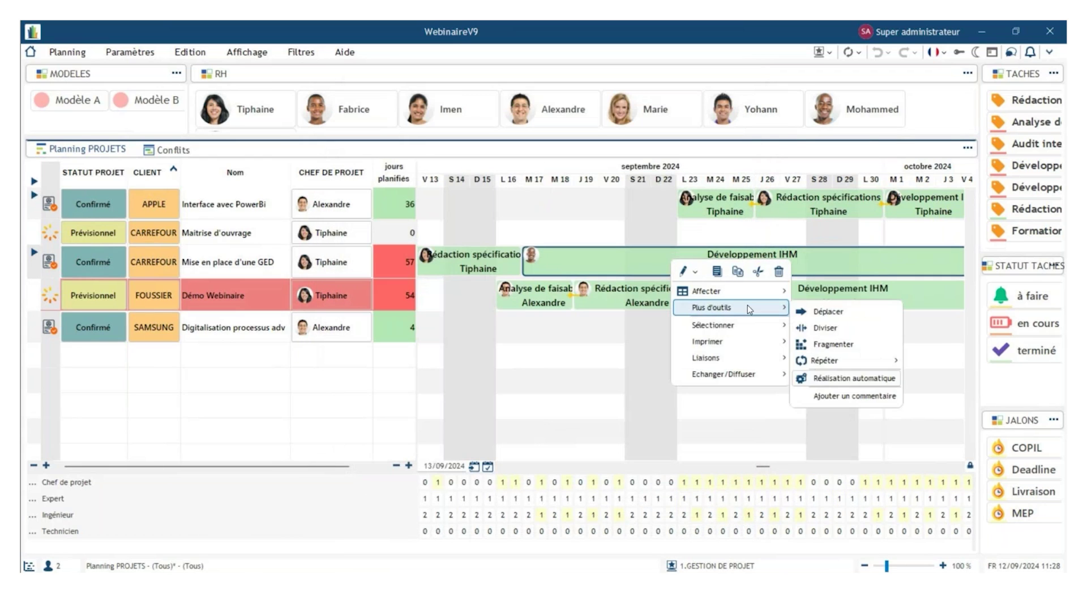
{"action": "mouse_move", "coordinate": [754, 297]}
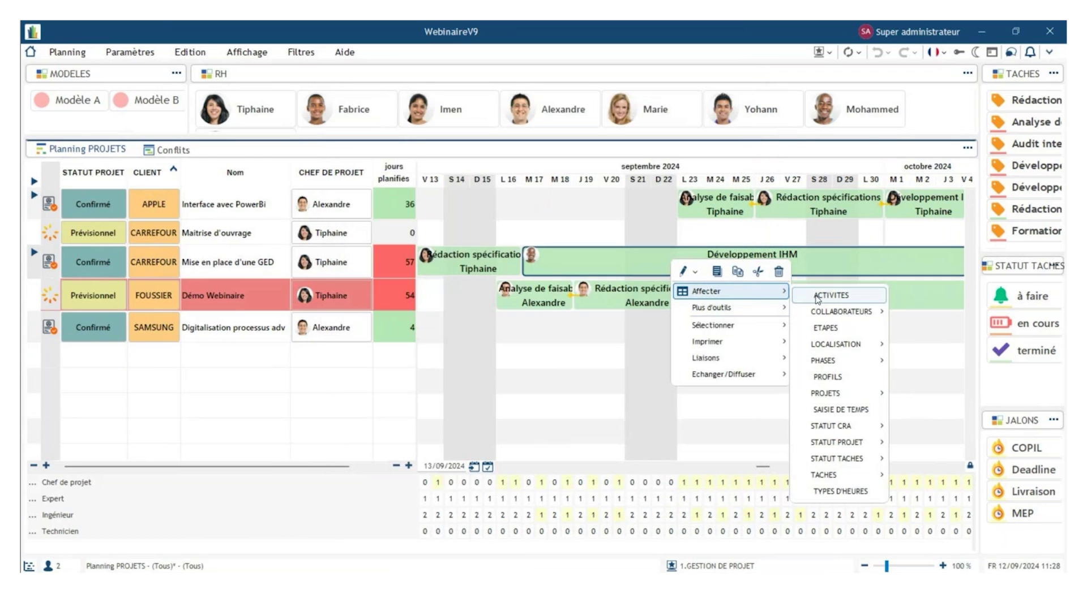
{"action": "mouse_move", "coordinate": [849, 311]}
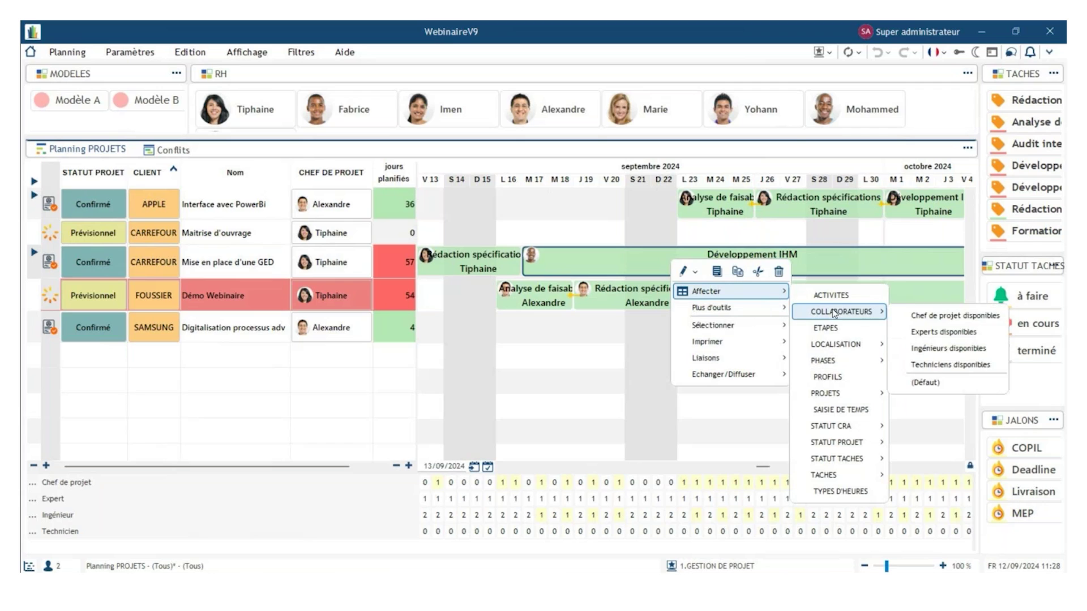
{"action": "left_click", "coordinate": [927, 383]}
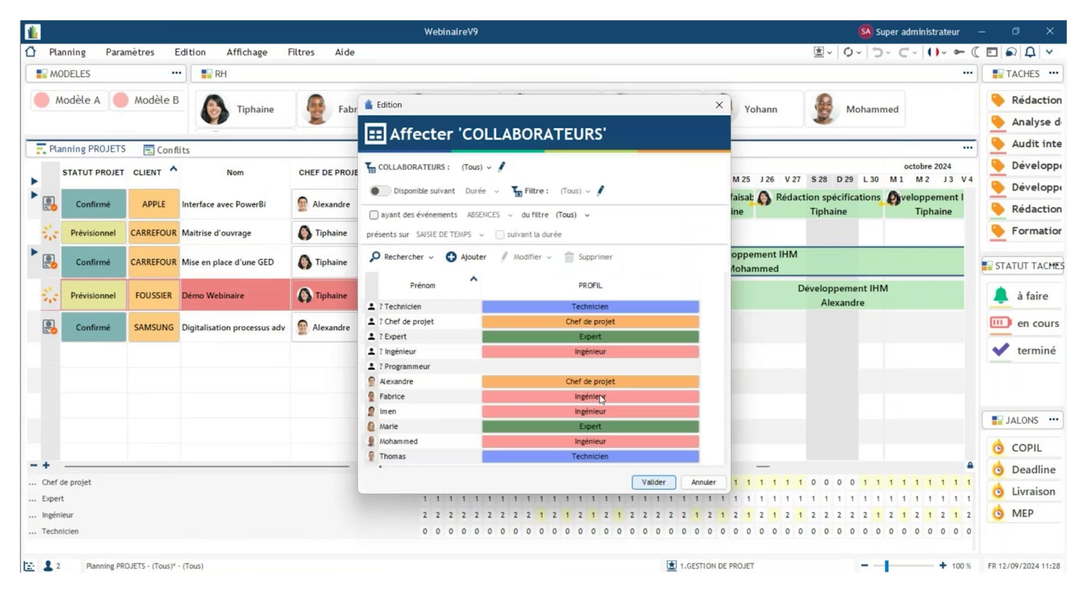
{"action": "left_click", "coordinate": [466, 167]}
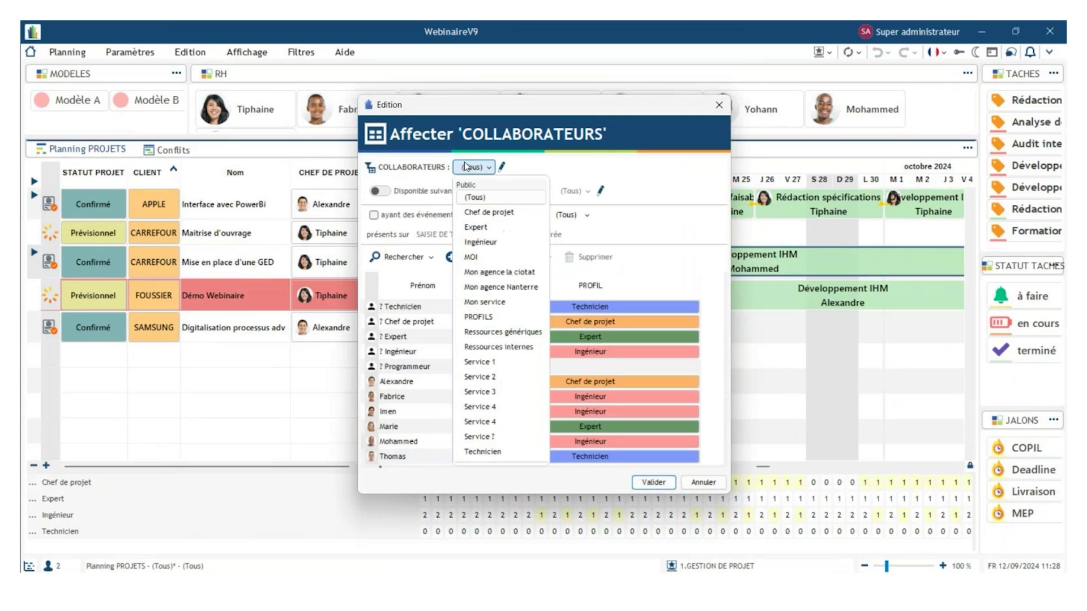
{"action": "left_click", "coordinate": [485, 213]}
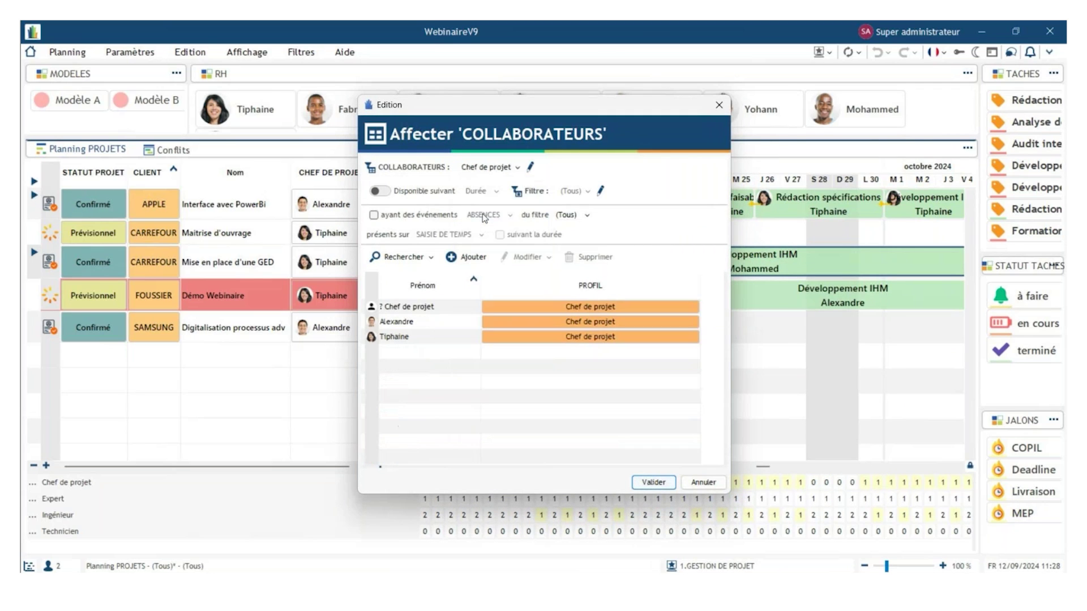
{"action": "left_click", "coordinate": [718, 107]}
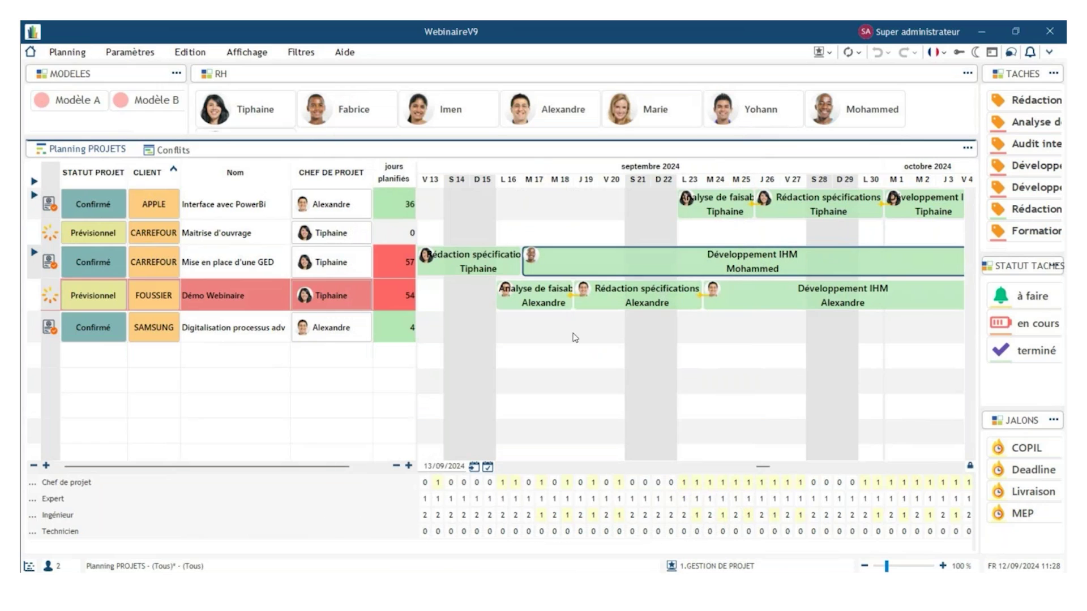
{"action": "right_click", "coordinate": [713, 331]}
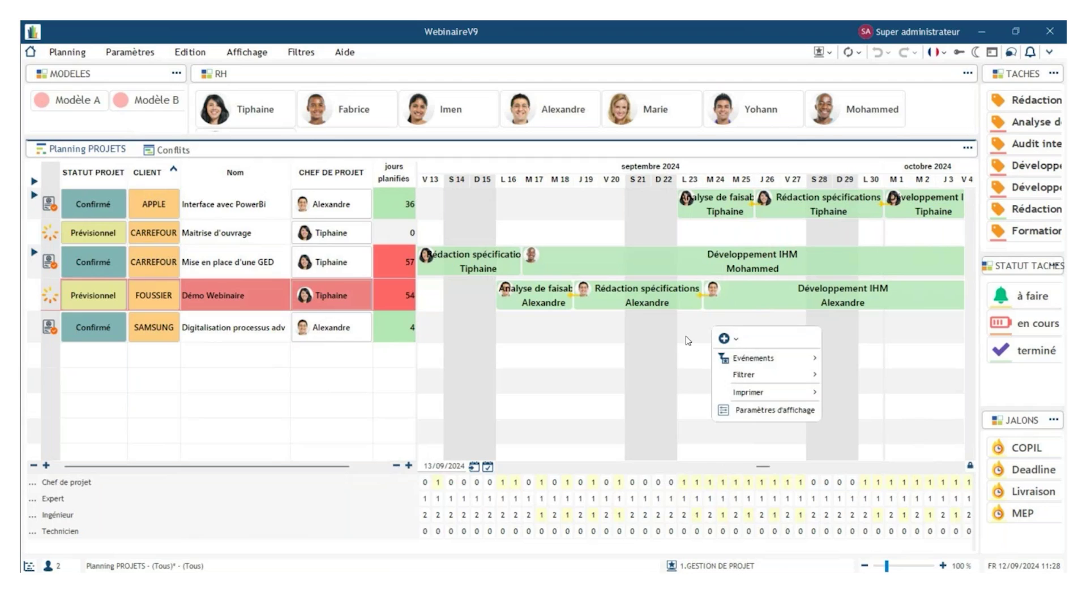
{"action": "left_click", "coordinate": [617, 334]}
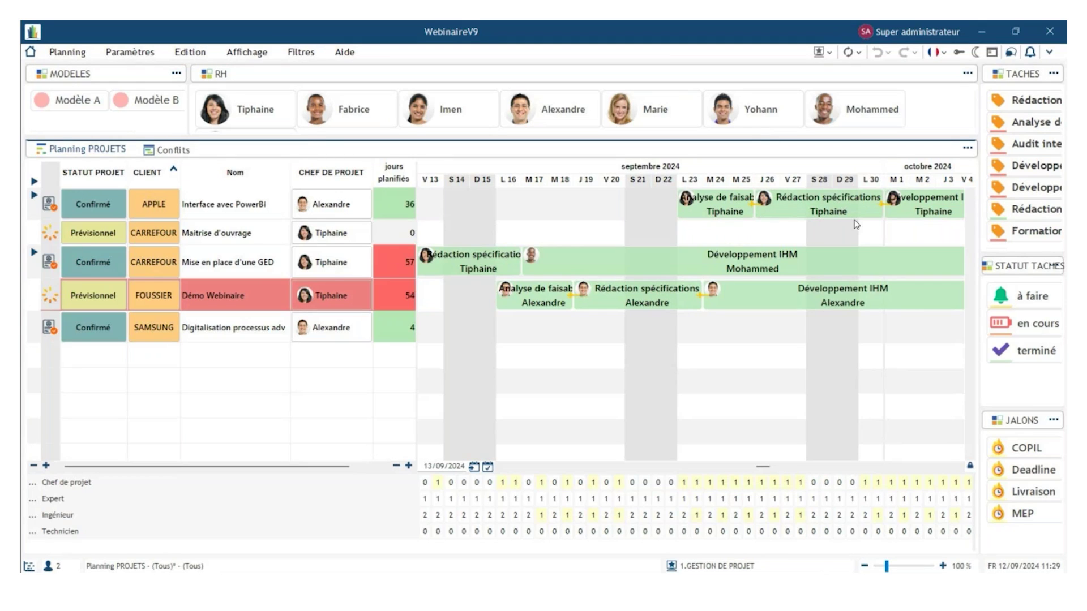
- Copy the Audit interne task of Digitalisation processus adv and paste it in the same project row starting 2 October 2024
{"action": "left_click", "coordinate": [501, 467]}
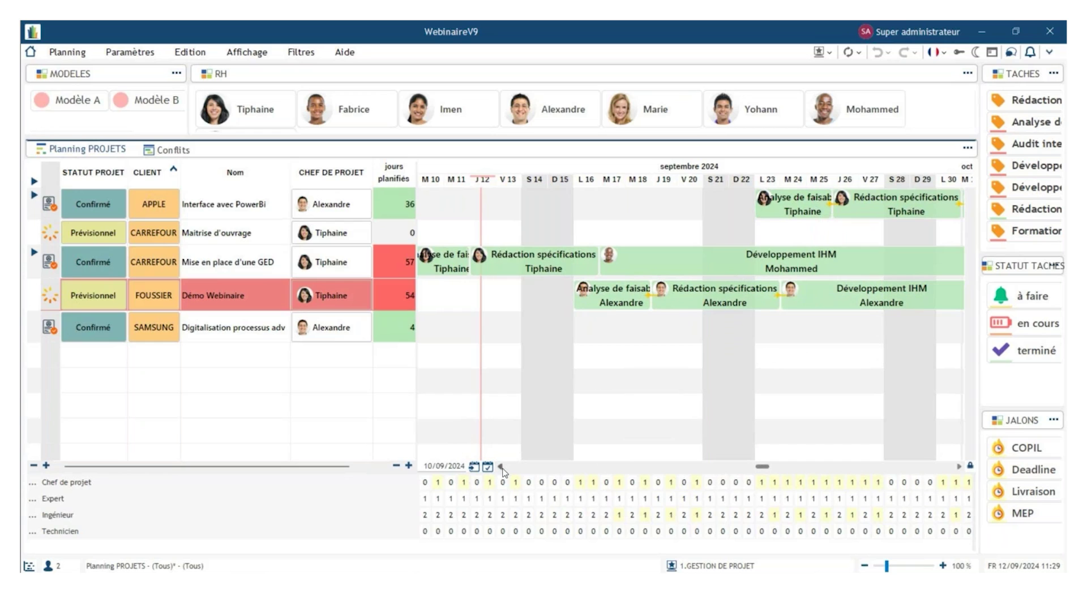
{"action": "left_click", "coordinate": [503, 468]}
{"action": "left_click", "coordinate": [502, 468]}
{"action": "left_click", "coordinate": [502, 468]}
{"action": "left_click", "coordinate": [502, 468]}
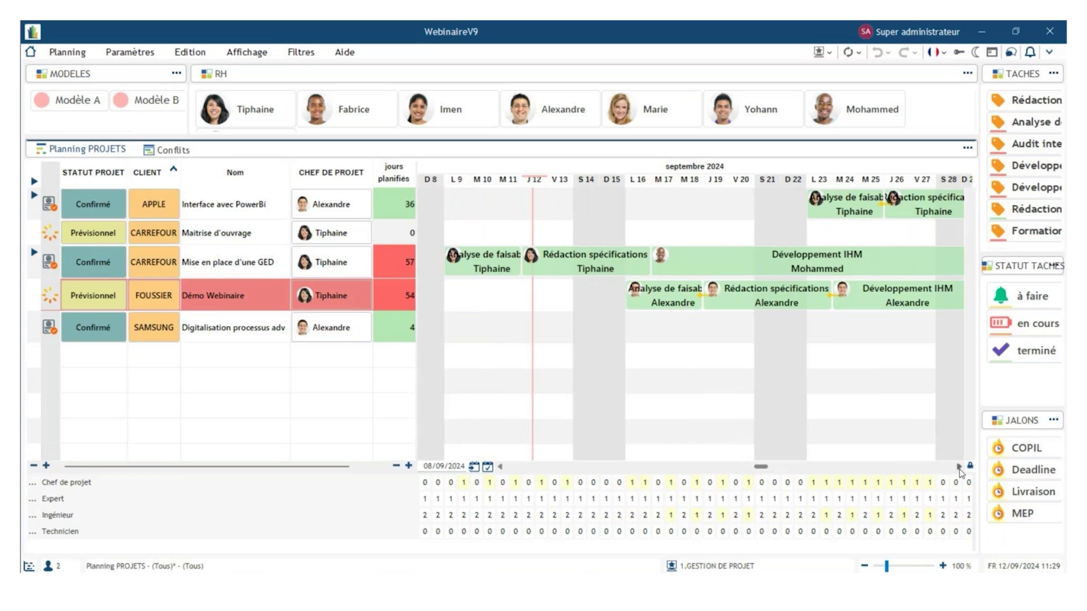
{"action": "left_click", "coordinate": [960, 468]}
{"action": "left_click", "coordinate": [960, 469]}
{"action": "left_click", "coordinate": [960, 469]}
{"action": "left_click", "coordinate": [960, 468]}
{"action": "left_click", "coordinate": [959, 469]}
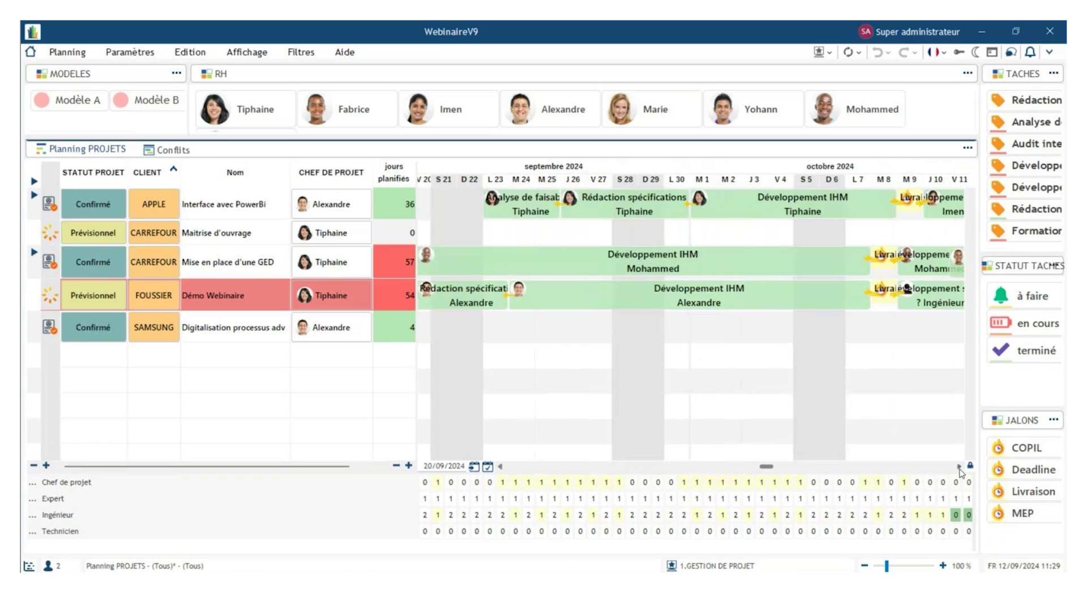
{"action": "left_click", "coordinate": [960, 469]}
{"action": "left_click", "coordinate": [960, 469]}
{"action": "left_click", "coordinate": [960, 469]}
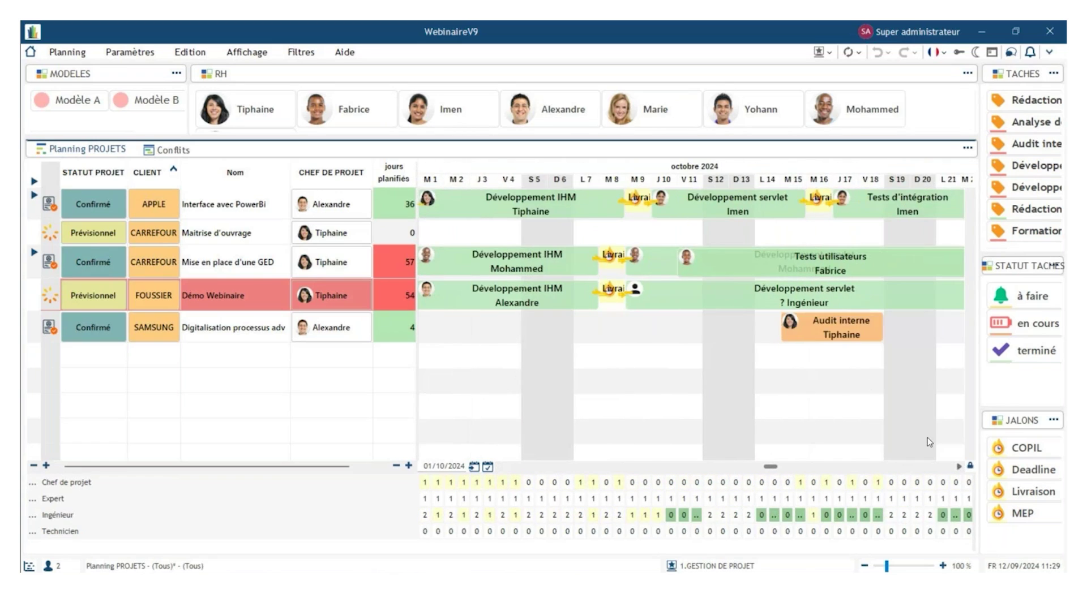
{"action": "left_click", "coordinate": [837, 331]}
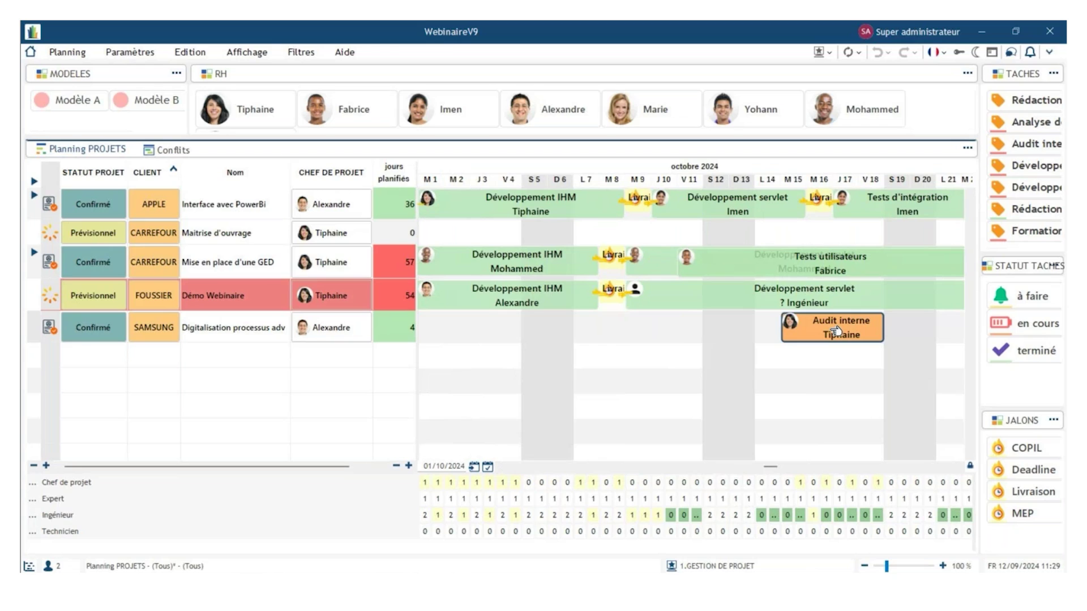
{"action": "left_click", "coordinate": [448, 325]}
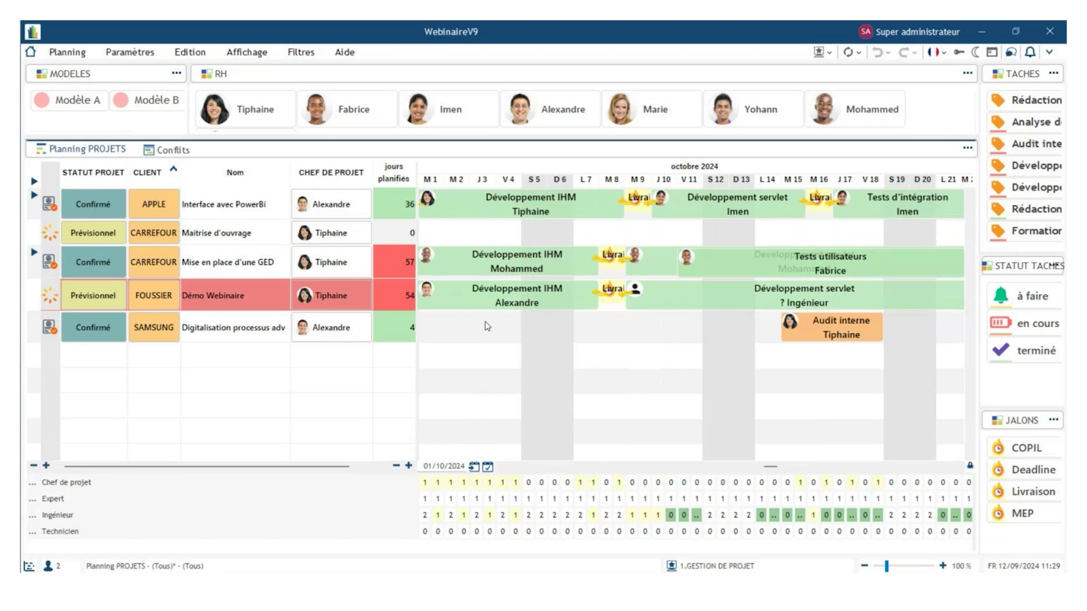
{"action": "key", "text": "ctrl+v"}
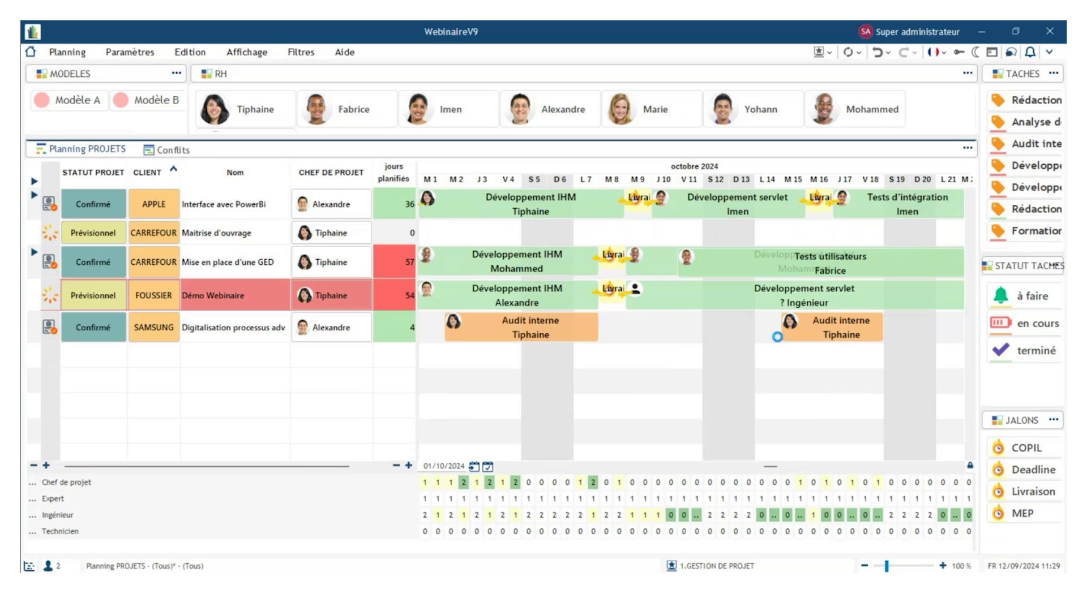
- Accept exceeding 7 h per day for the pasted Audit interne task and dismiss the new-assignment notification
{"action": "left_click_drag", "start_coordinate": [556, 265], "coordinate": [605, 229]}
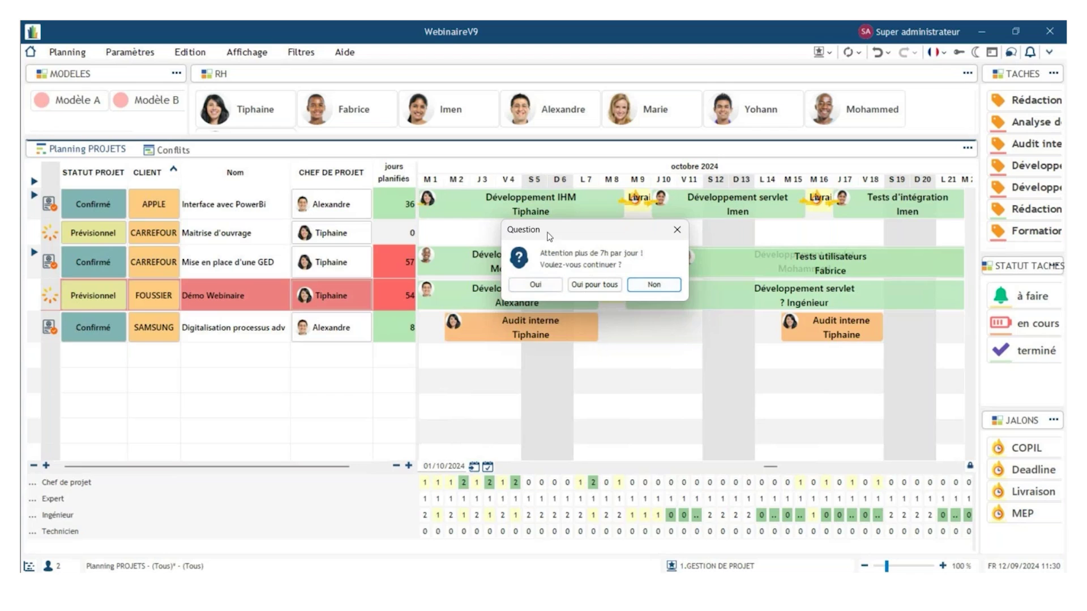
{"action": "left_click", "coordinate": [543, 285]}
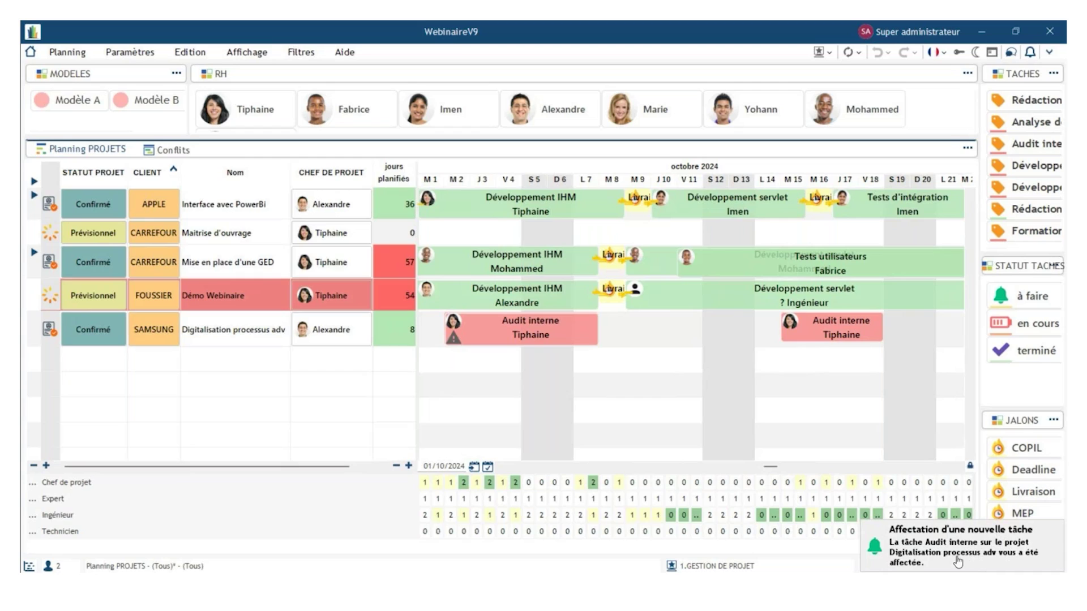
{"action": "left_click", "coordinate": [956, 559]}
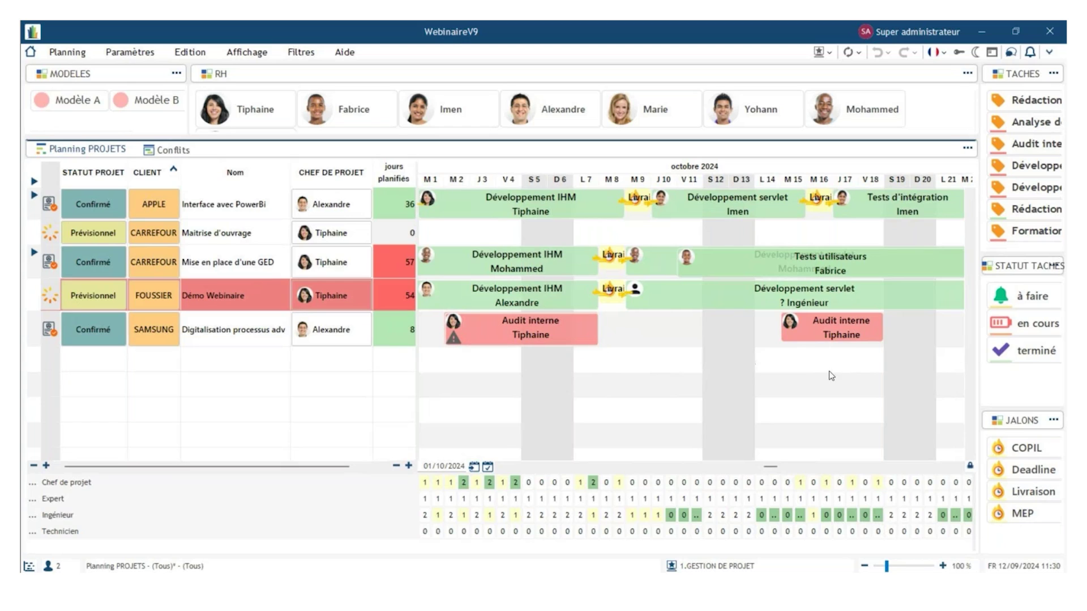
- Switch to the second WebinaireV9 session, acknowledge the Audit interne assignment in its notifications, and return to the Super administrateur session
{"action": "mouse_move", "coordinate": [784, 563]}
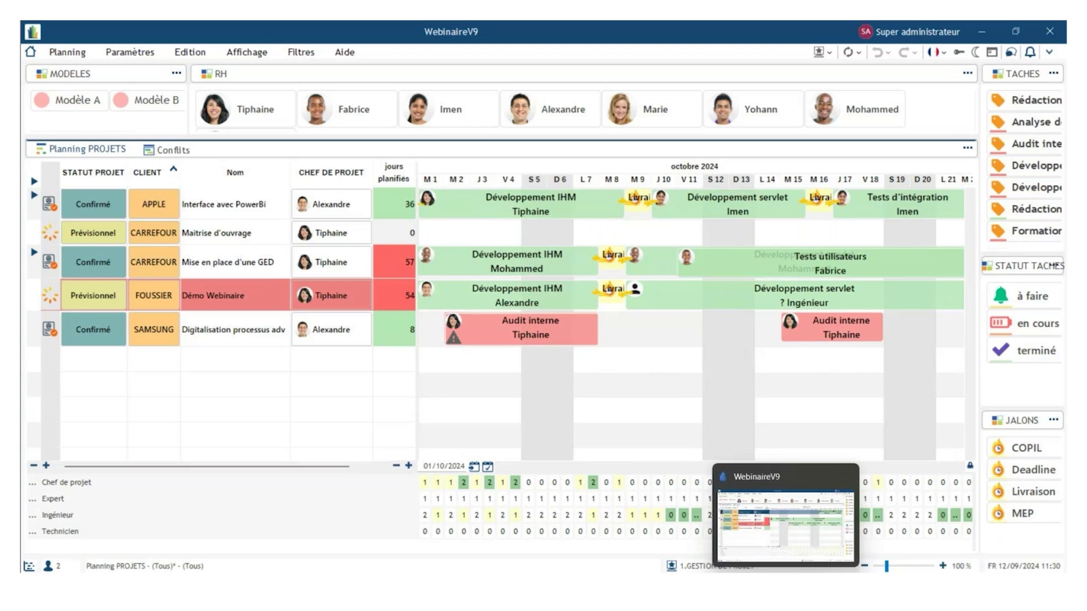
{"action": "left_click", "coordinate": [804, 538]}
{"action": "left_click", "coordinate": [1031, 52]}
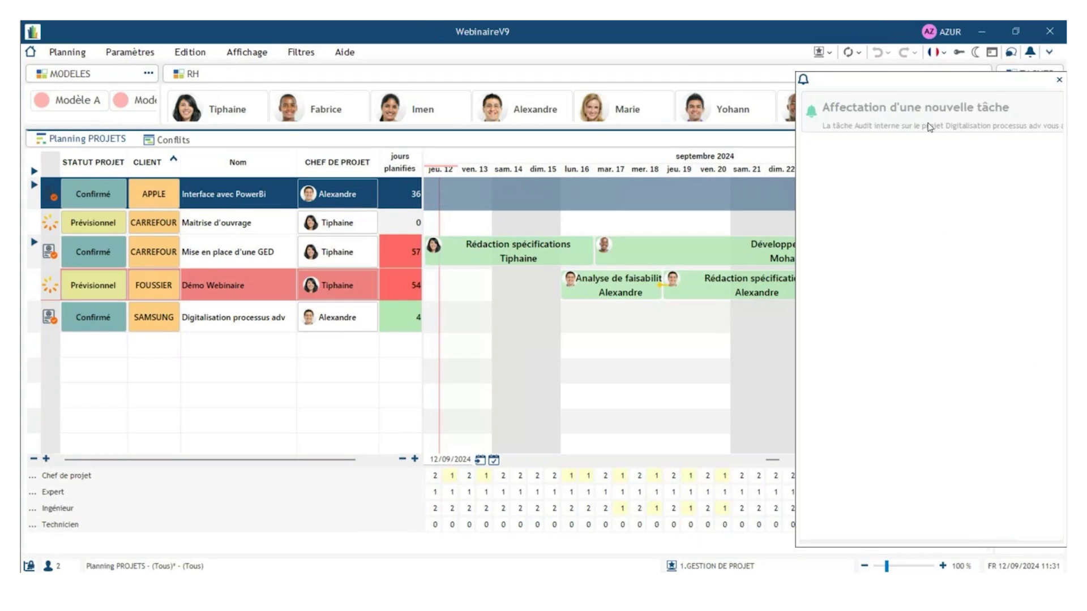
{"action": "left_click", "coordinate": [969, 116]}
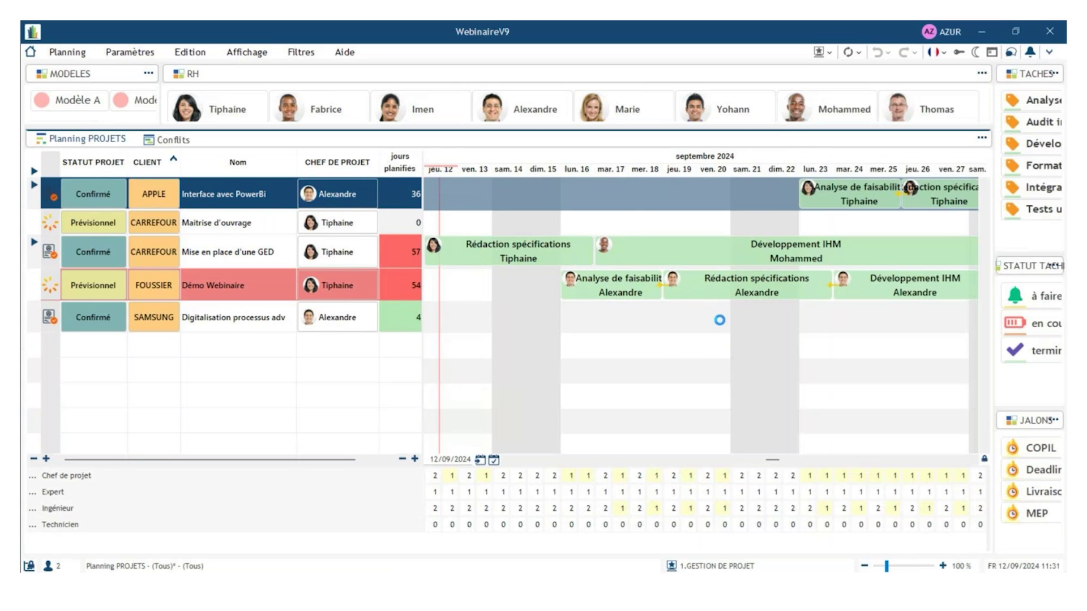
{"action": "left_click", "coordinate": [805, 64]}
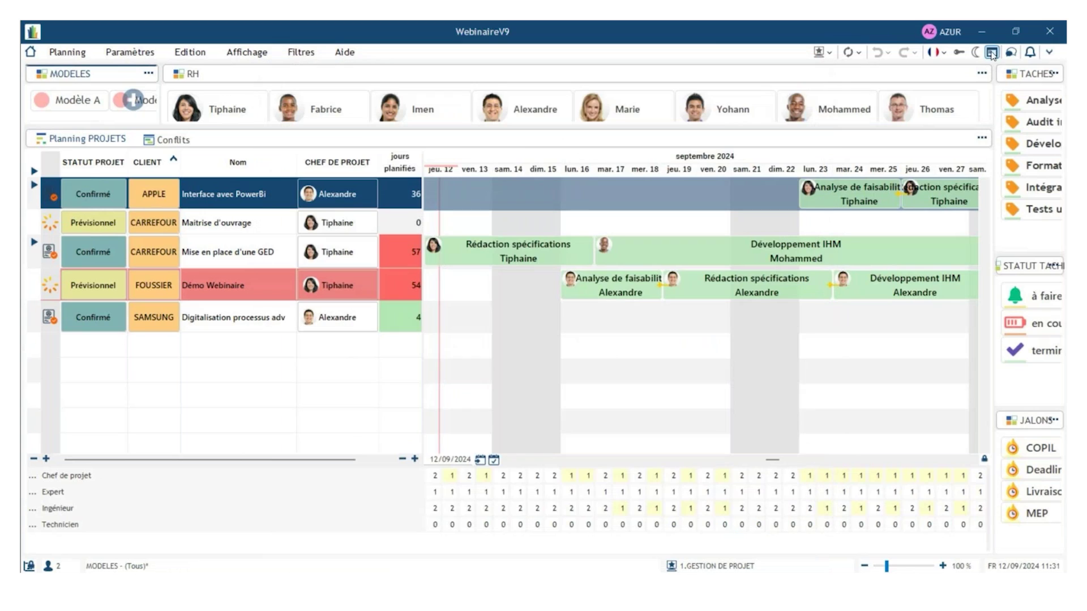
{"action": "left_click", "coordinate": [1031, 52]}
{"action": "left_click", "coordinate": [1059, 80]}
{"action": "mouse_move", "coordinate": [786, 591]}
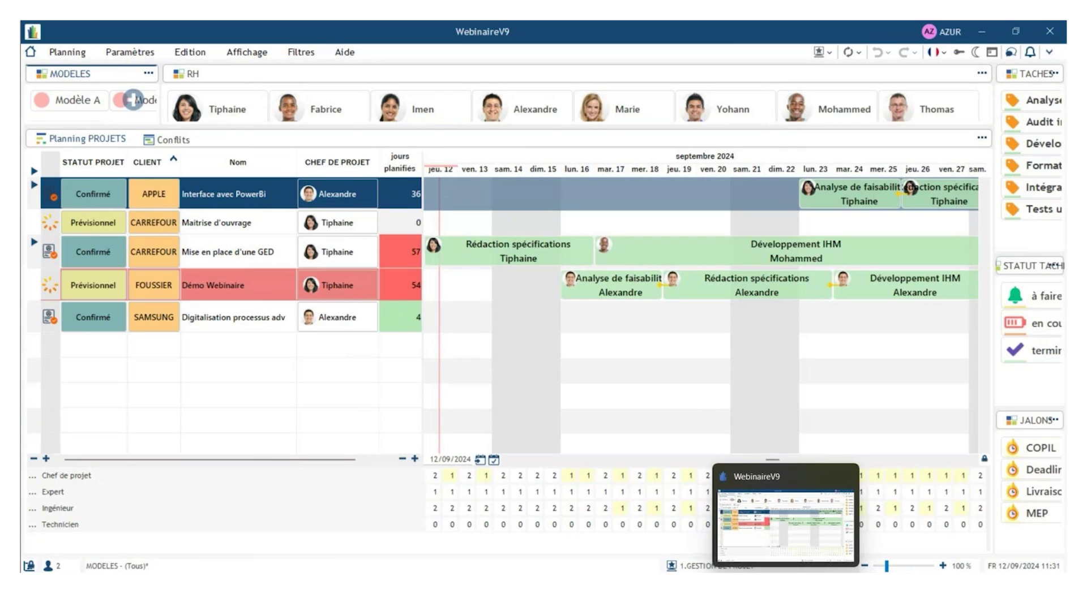
{"action": "left_click", "coordinate": [701, 562]}
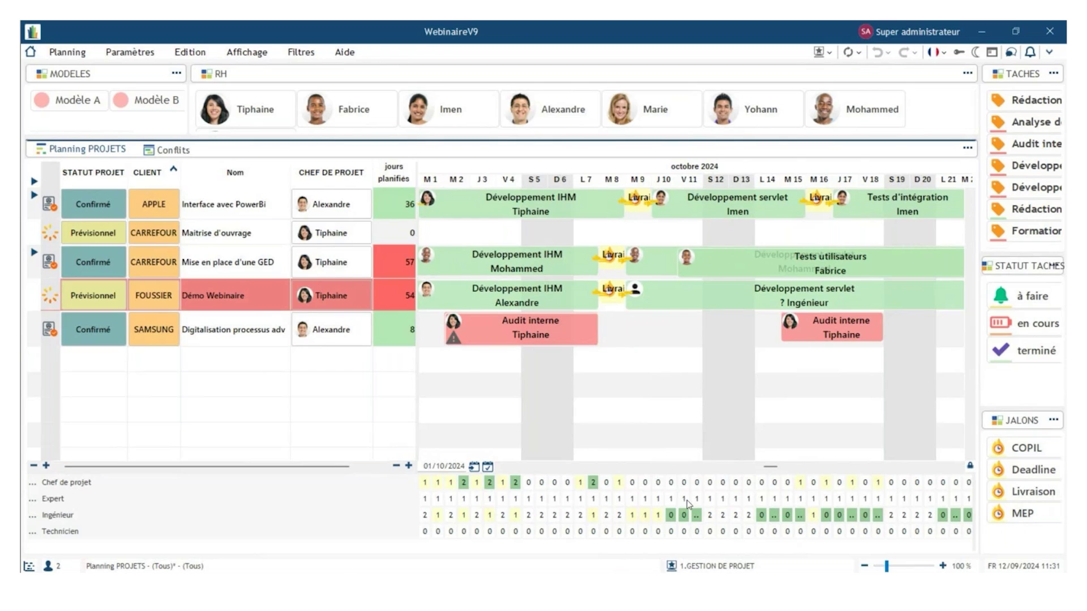
- View the Conflits list with its TACHES column widened to show full task names, and return to Planning PROJETS
{"action": "mouse_move", "coordinate": [687, 502]}
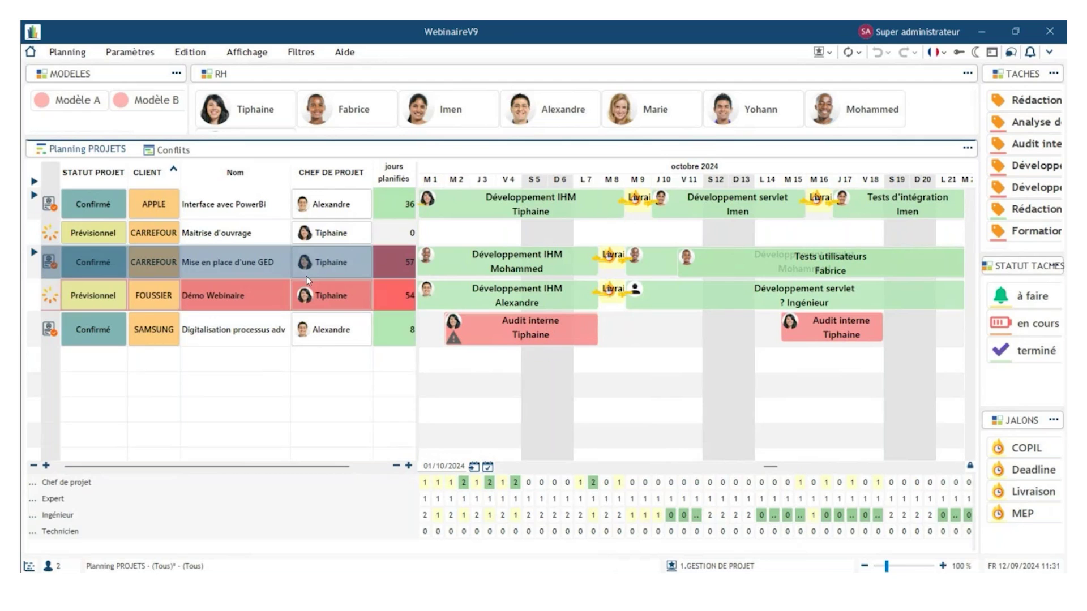
{"action": "left_click", "coordinate": [177, 153]}
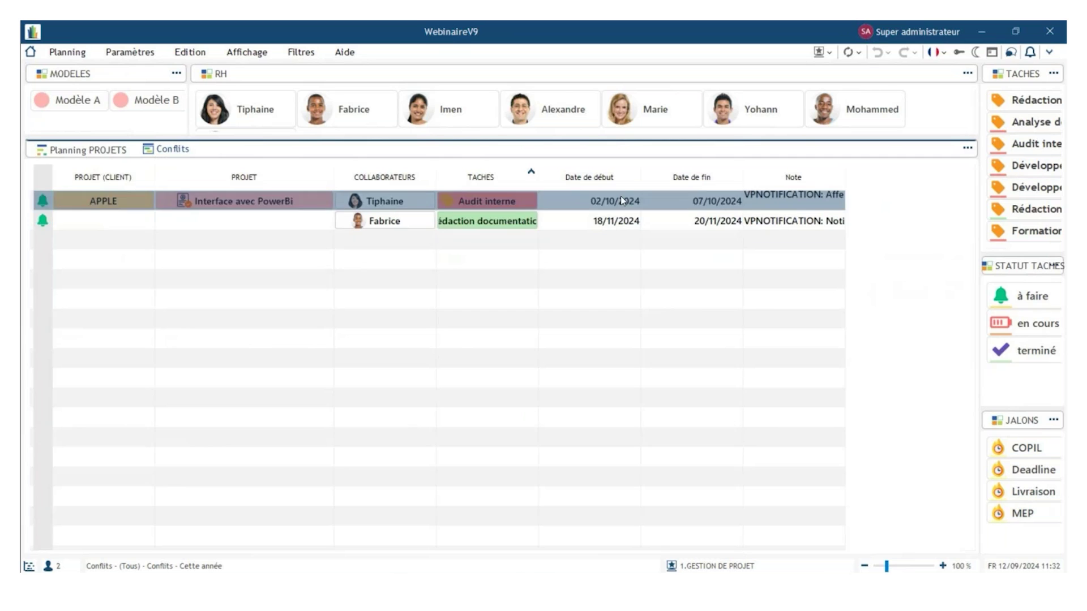
{"action": "left_click_drag", "start_coordinate": [538, 182], "coordinate": [589, 182]}
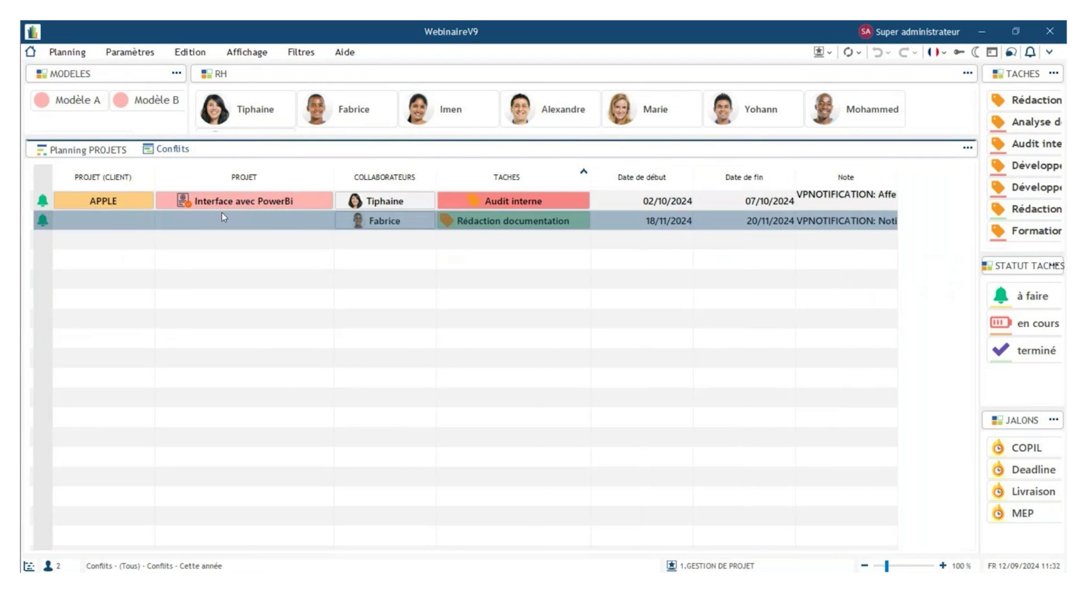
{"action": "left_click", "coordinate": [108, 154]}
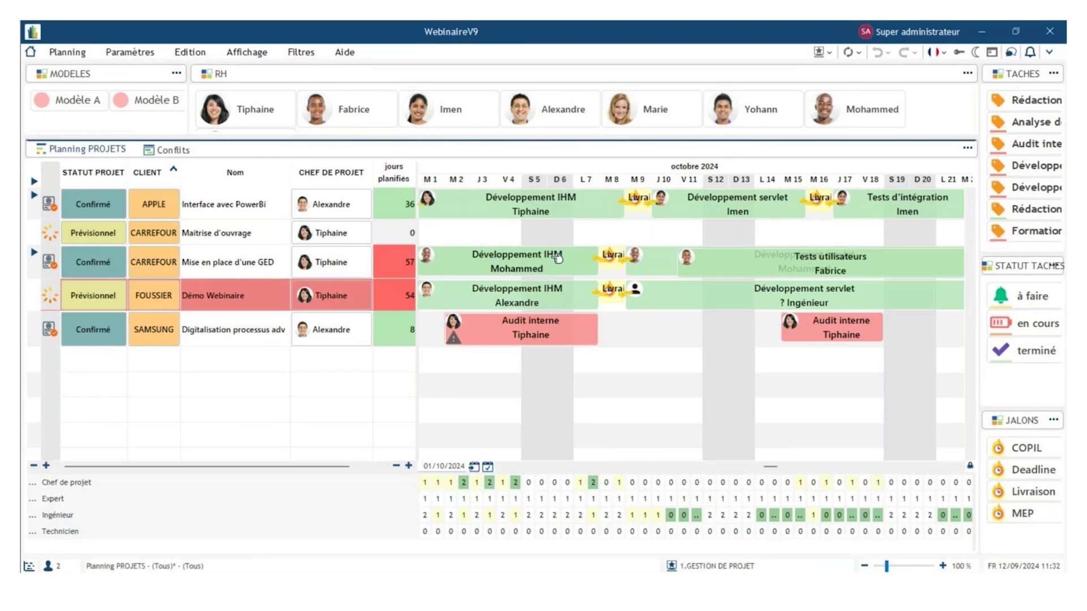
- Extend the Développement IHM task of Interface avec PowerBi to 10 October 2024, accepting more than 7 h per day for all
{"action": "left_click", "coordinate": [528, 205]}
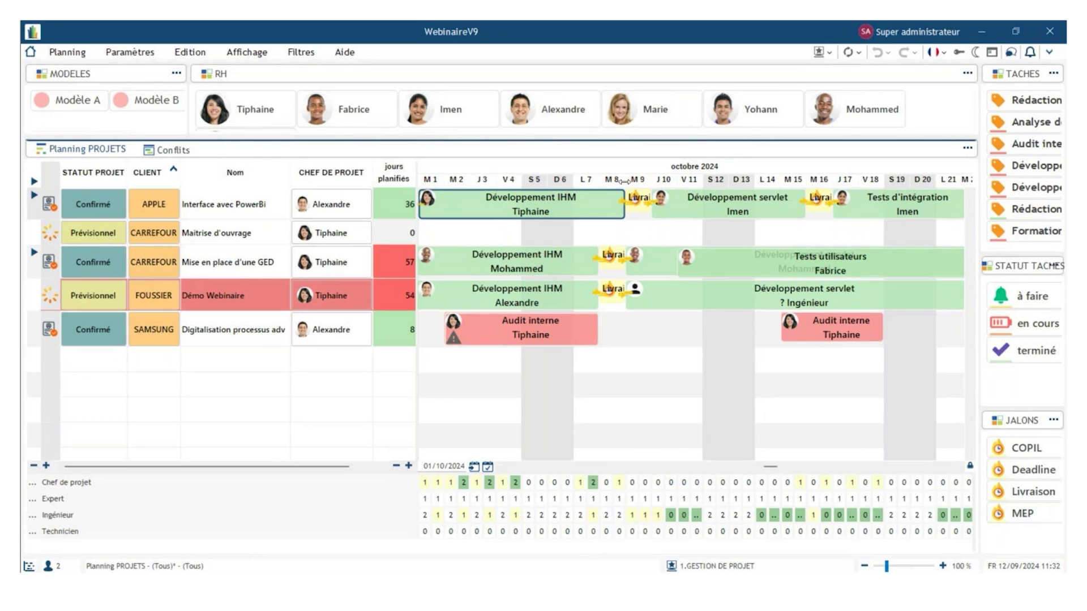
{"action": "left_click", "coordinate": [546, 340]}
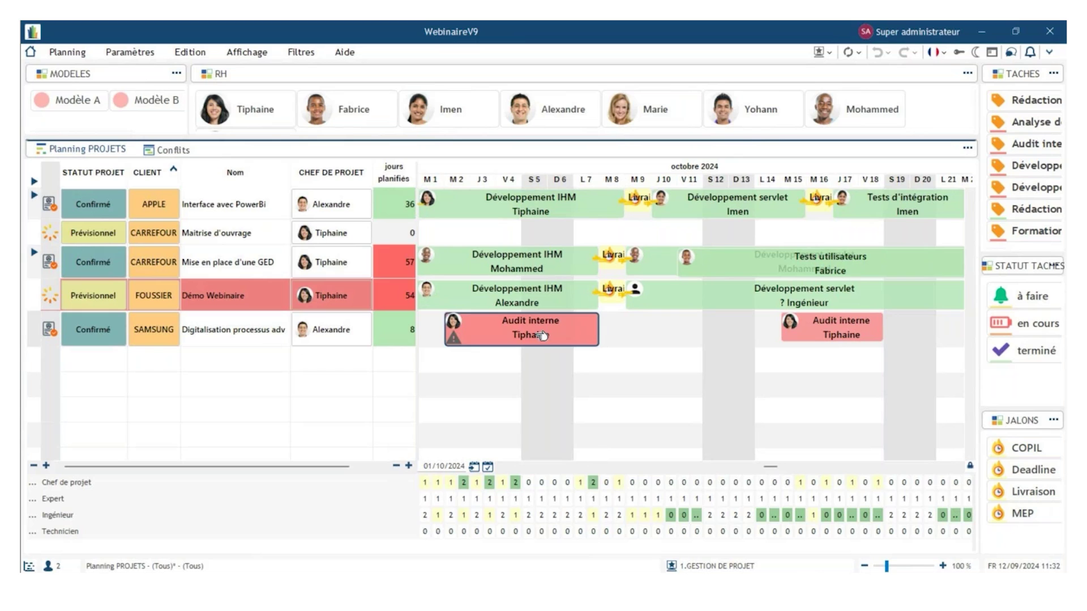
{"action": "left_click", "coordinate": [557, 207]}
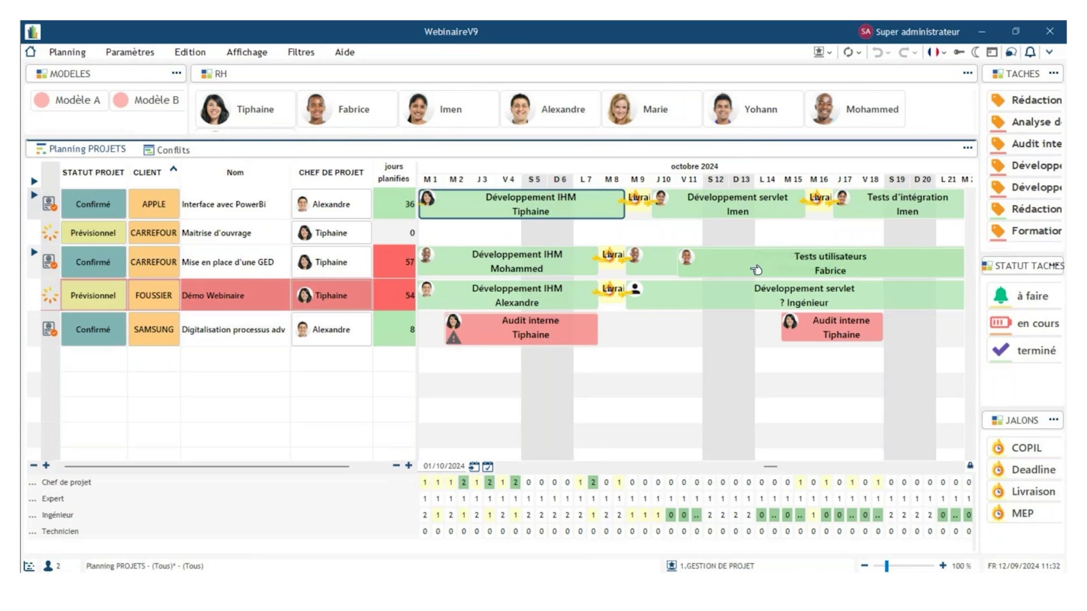
{"action": "left_click", "coordinate": [557, 337]}
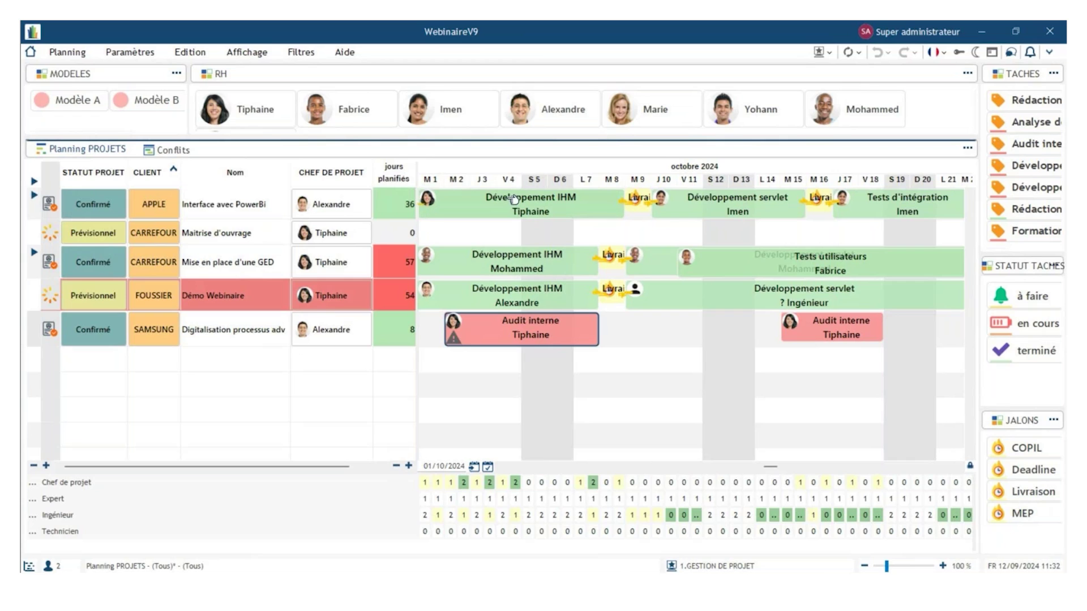
{"action": "mouse_move", "coordinate": [513, 200]}
{"action": "left_click", "coordinate": [615, 198]}
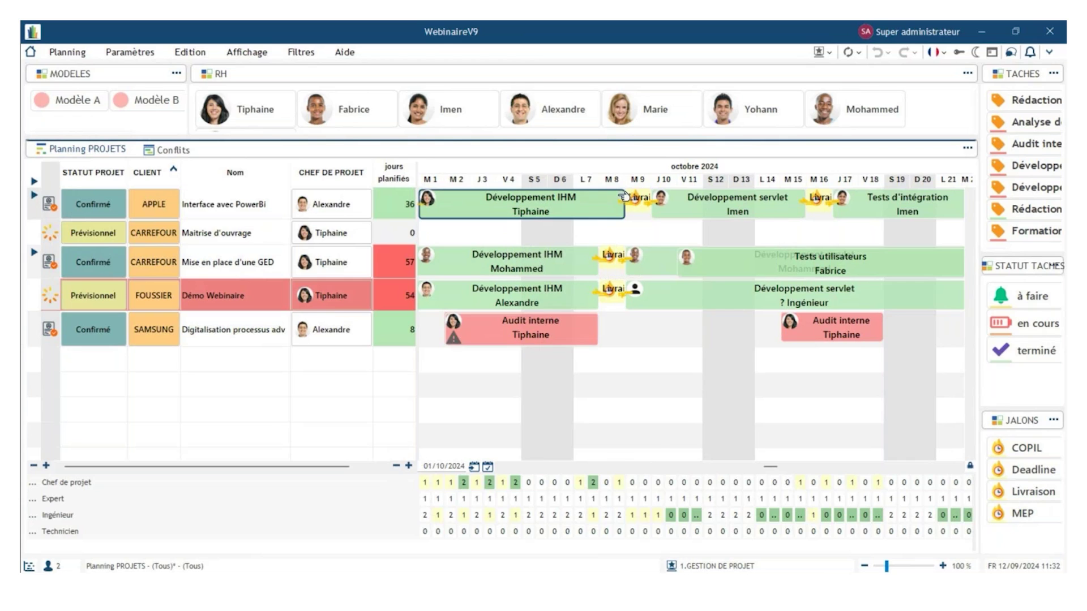
{"action": "left_click_drag", "start_coordinate": [623, 195], "coordinate": [676, 196]}
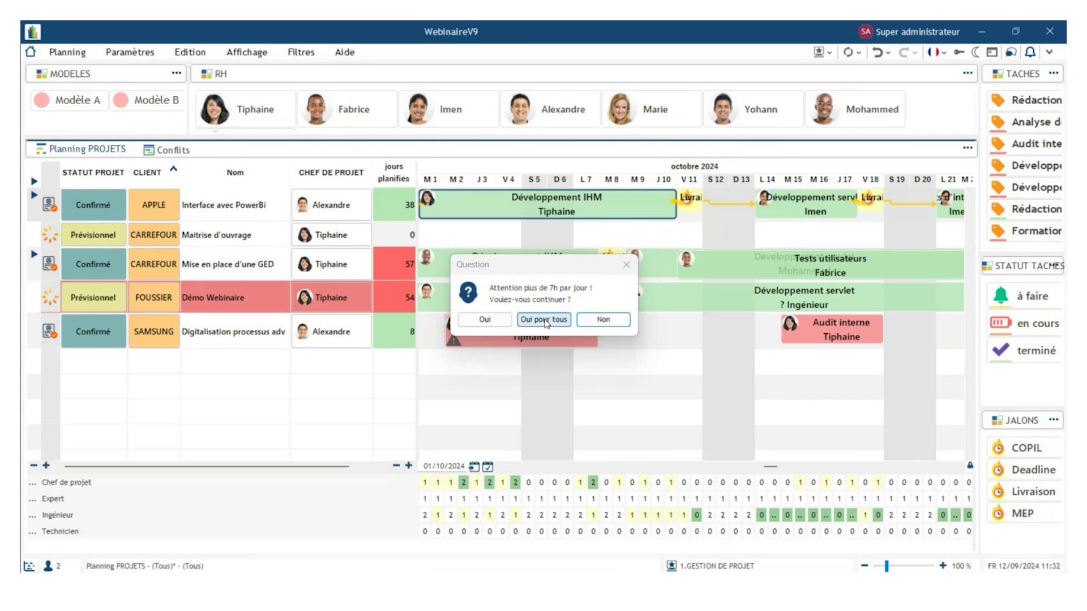
{"action": "left_click", "coordinate": [544, 319]}
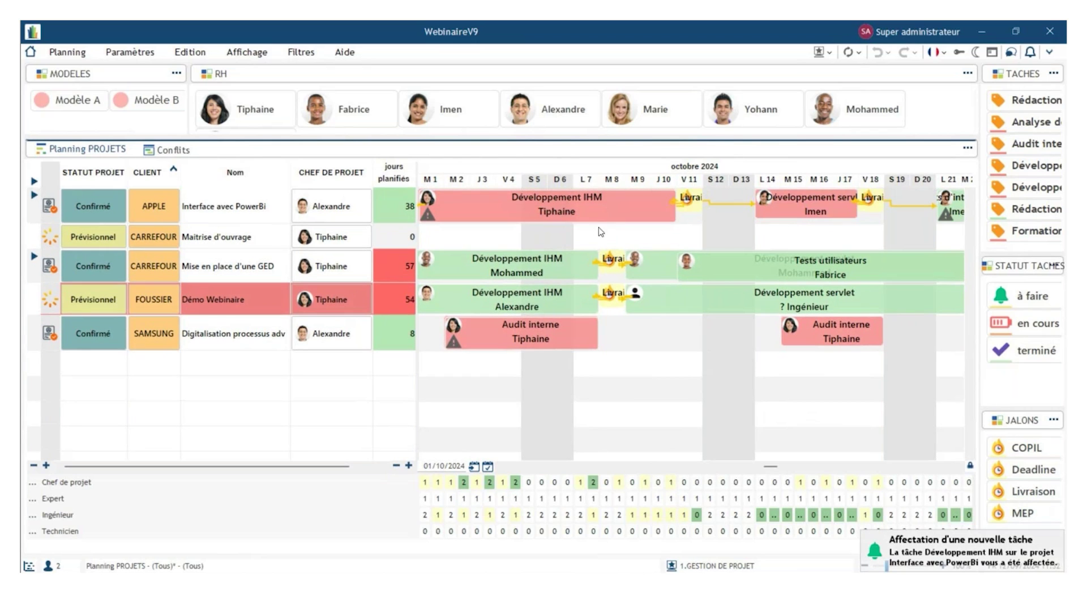
- Examine the project activities of Interface avec PowerBi, comparing budgeted, planned and remaining days for Développement IHM, and close the form
{"action": "left_click", "coordinate": [607, 199]}
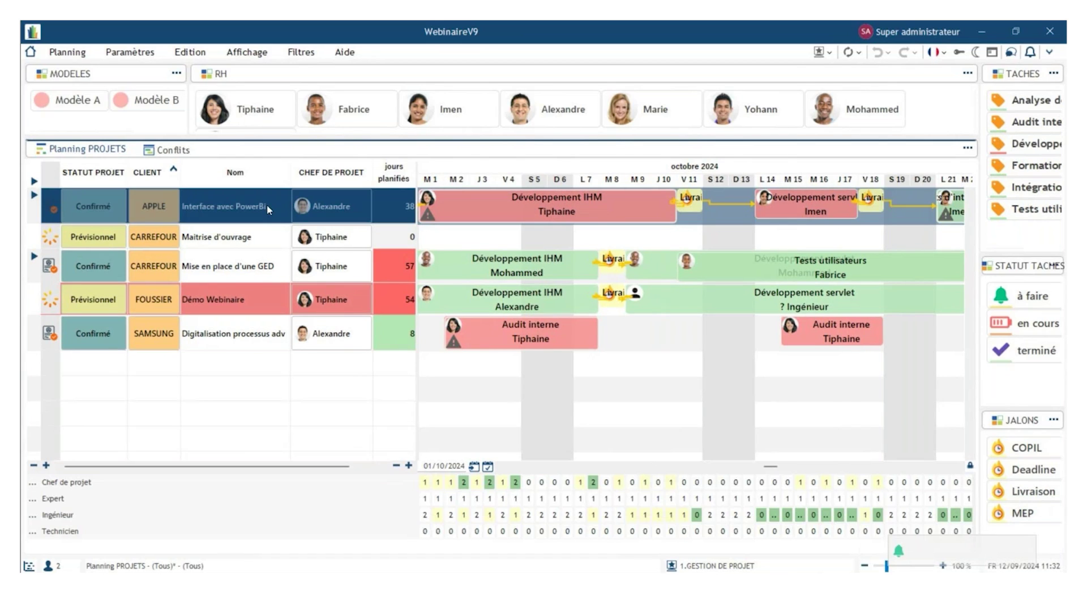
{"action": "double_click", "coordinate": [266, 206]}
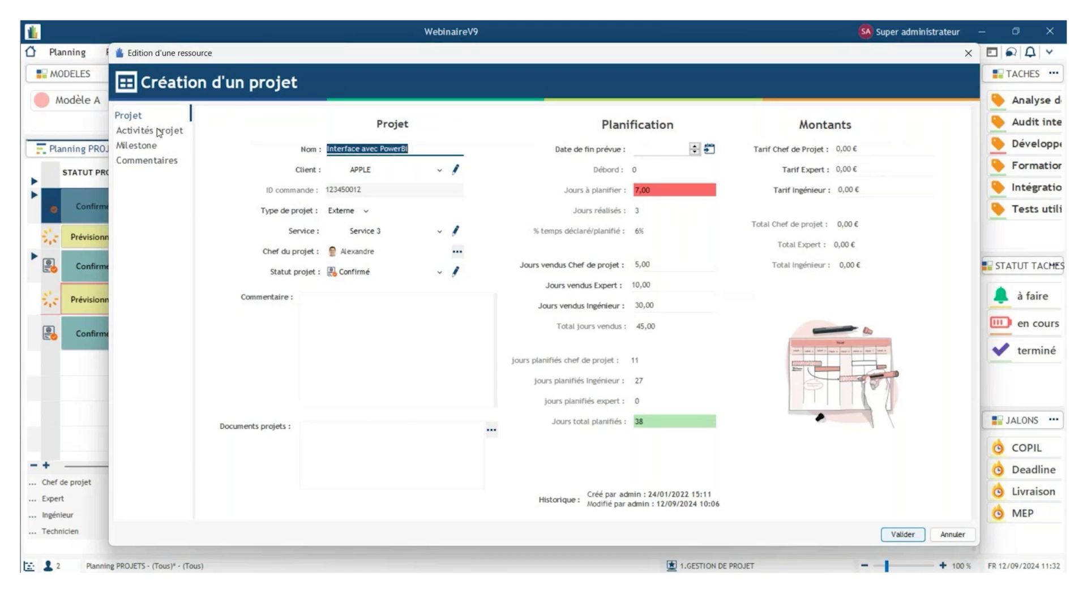
{"action": "left_click", "coordinate": [159, 131]}
{"action": "left_click", "coordinate": [483, 403]}
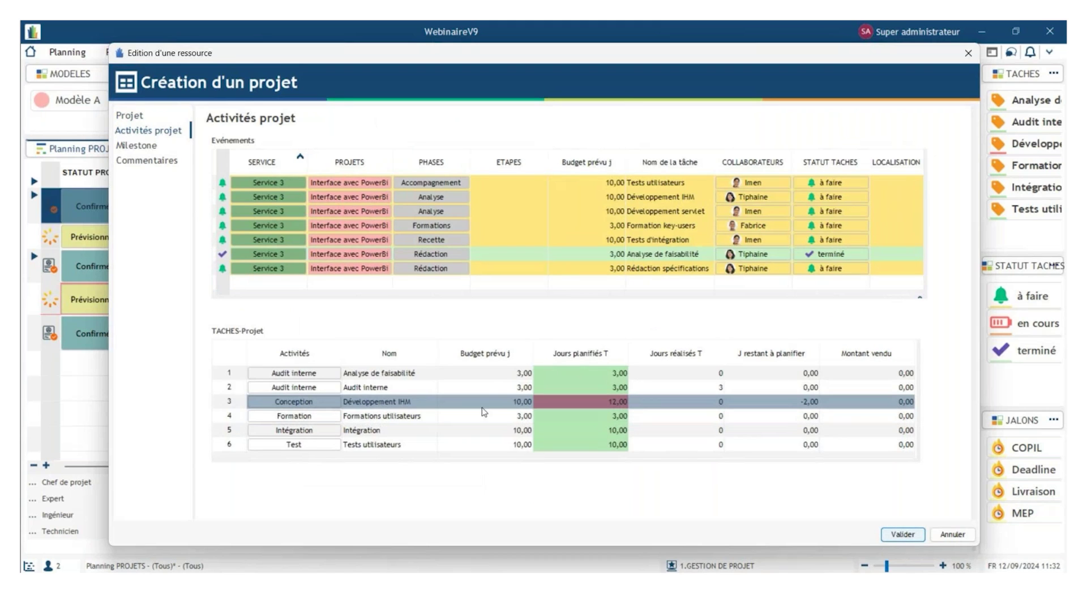
{"action": "left_click", "coordinate": [616, 373]}
{"action": "left_click", "coordinate": [606, 402]}
{"action": "left_click", "coordinate": [506, 415]}
{"action": "left_click", "coordinate": [548, 403]}
{"action": "left_click", "coordinate": [715, 419]}
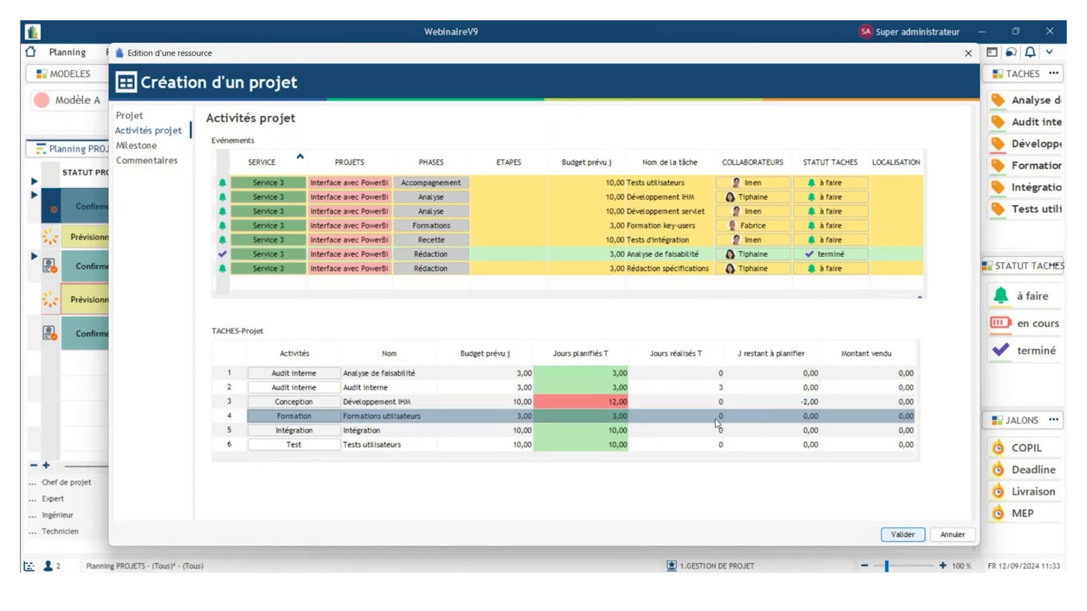
{"action": "left_click", "coordinate": [750, 405]}
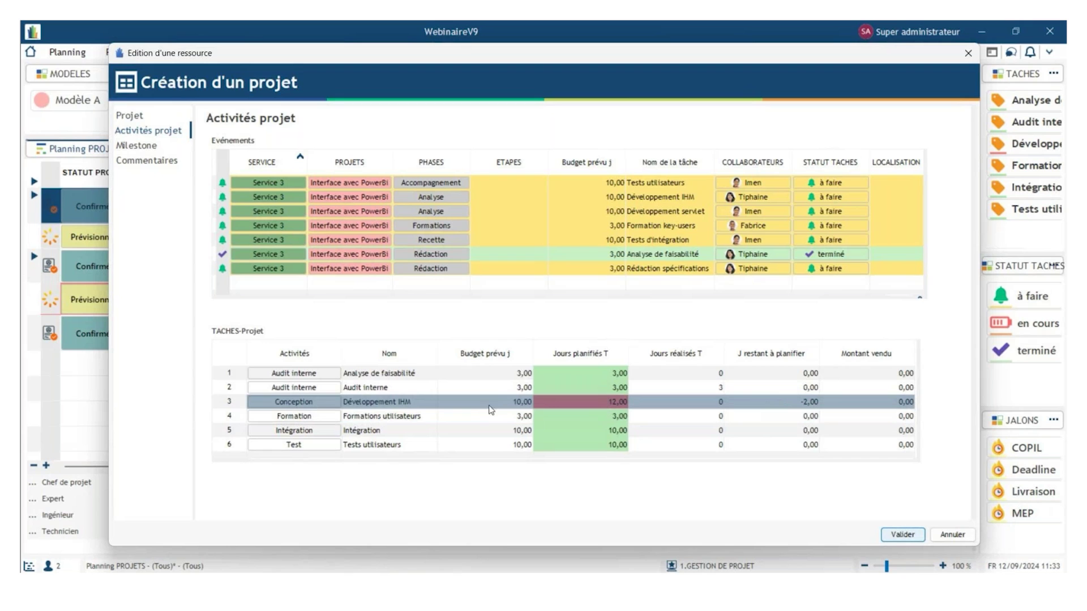
{"action": "left_click", "coordinate": [968, 53]}
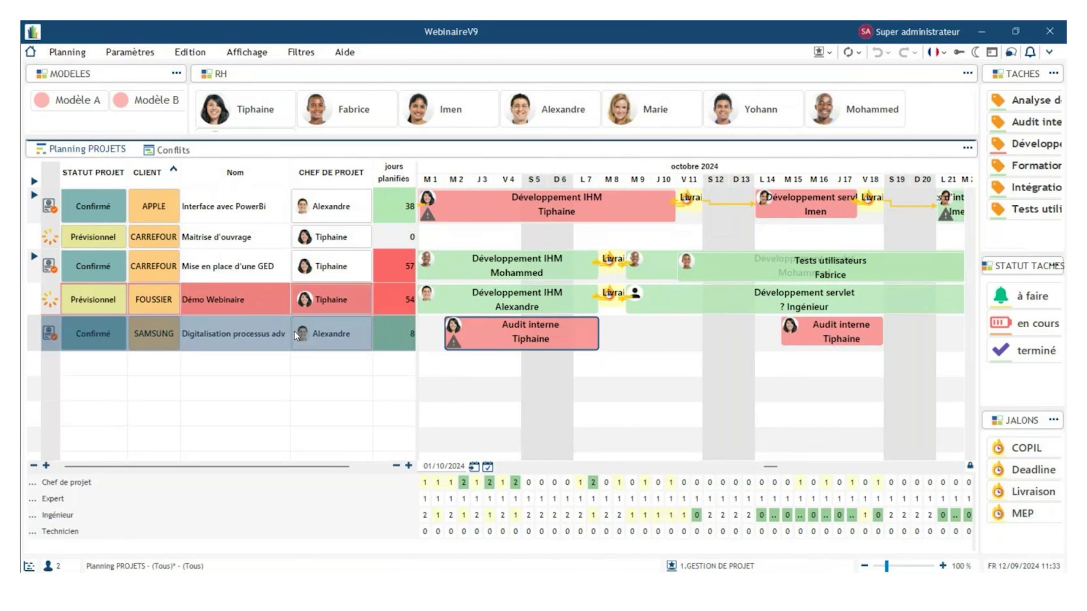
- Compare the budgeted and planned days of Audit interne in the Digitalisation processus adv project activities, and close the form
{"action": "left_click", "coordinate": [272, 330]}
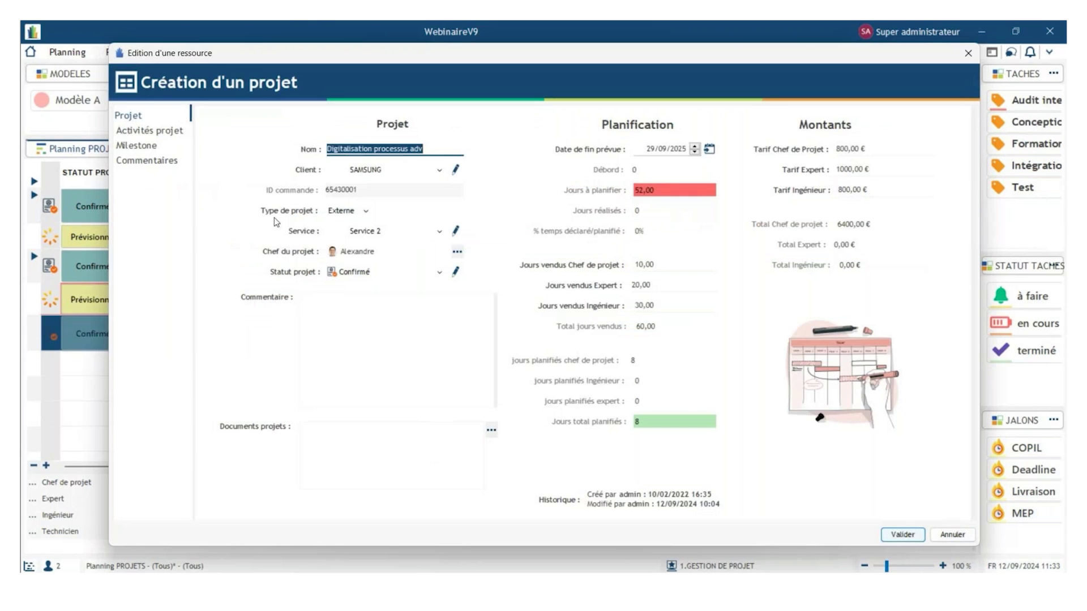
{"action": "left_click", "coordinate": [146, 132]}
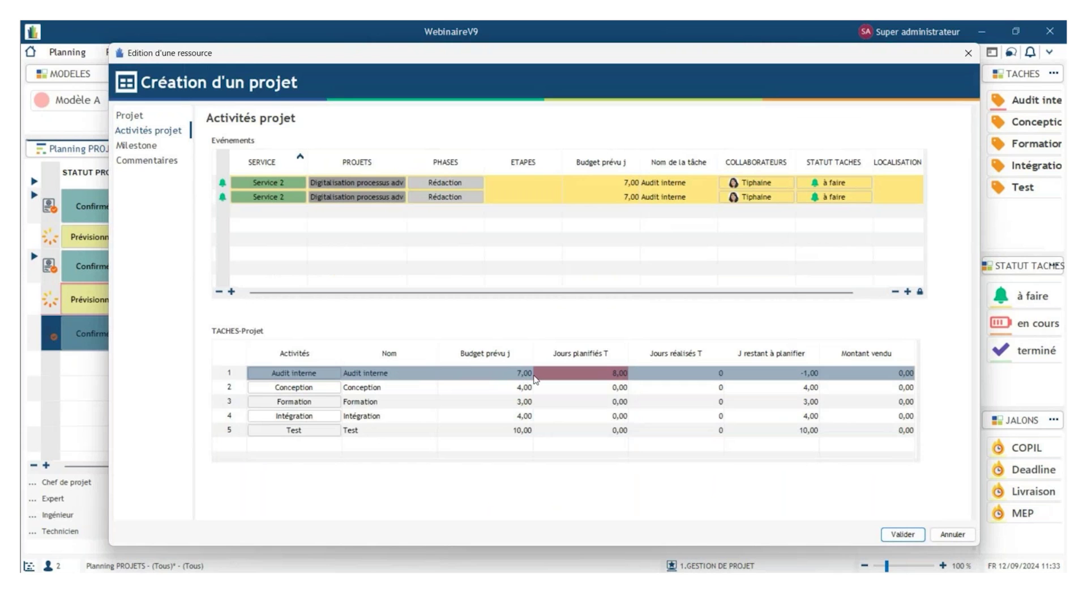
{"action": "left_click", "coordinate": [967, 52]}
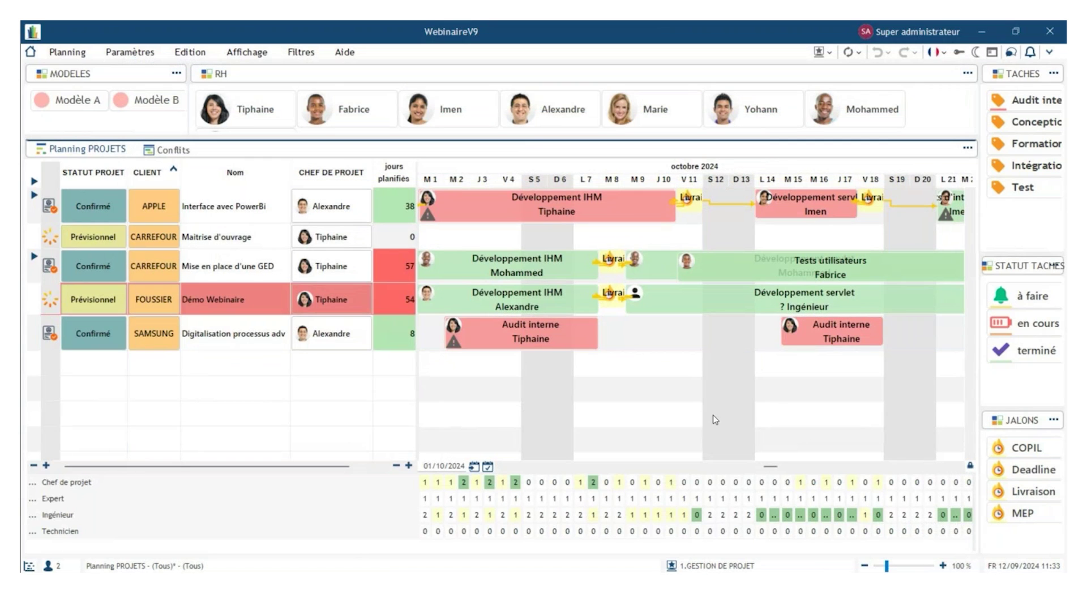
- Narrow the project list so it ends after the Nom column, leaving more width for the timeline
{"action": "left_click_drag", "start_coordinate": [371, 166], "coordinate": [291, 167]}
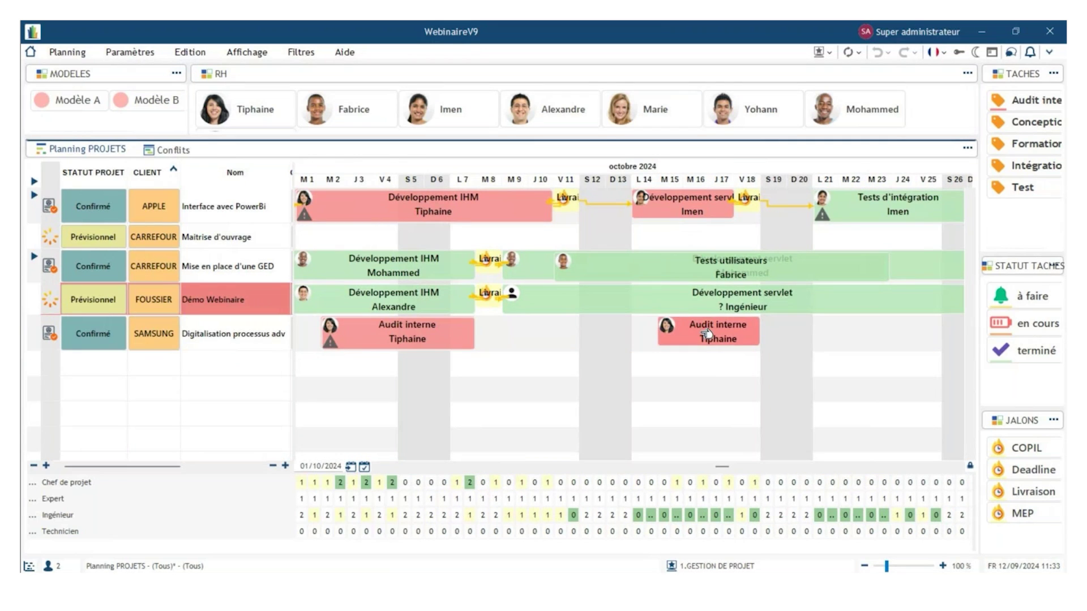
{"action": "left_click_drag", "start_coordinate": [711, 334], "coordinate": [678, 335]}
{"action": "left_click_drag", "start_coordinate": [656, 338], "coordinate": [588, 338]}
{"action": "left_click", "coordinate": [583, 320]}
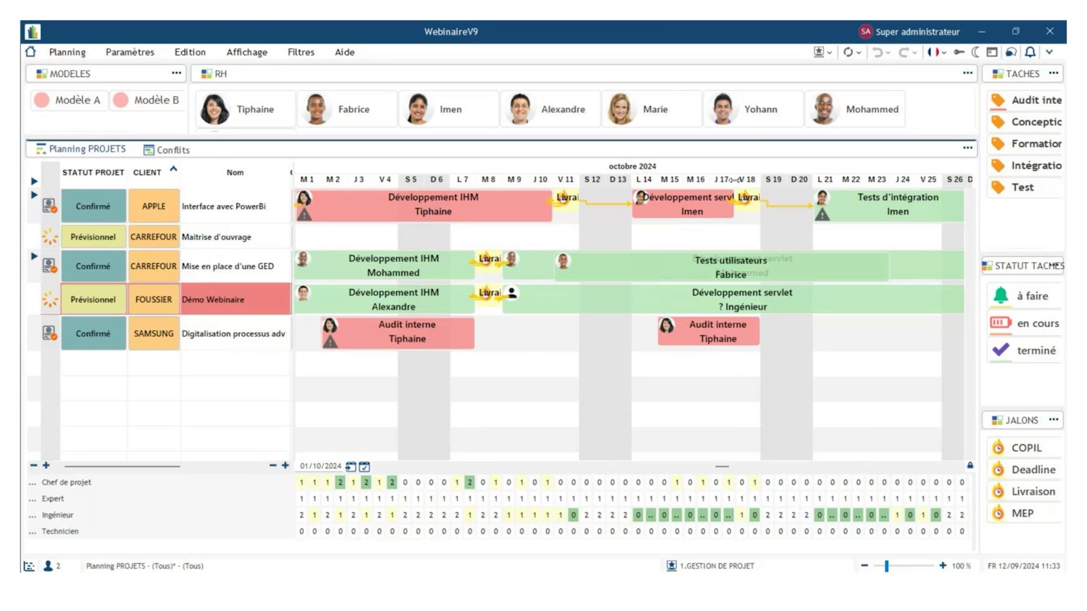
- Widen the timeline's day columns slightly and bring the displayed start date back to 30/09/2024
{"action": "left_click_drag", "start_coordinate": [734, 180], "coordinate": [737, 181]}
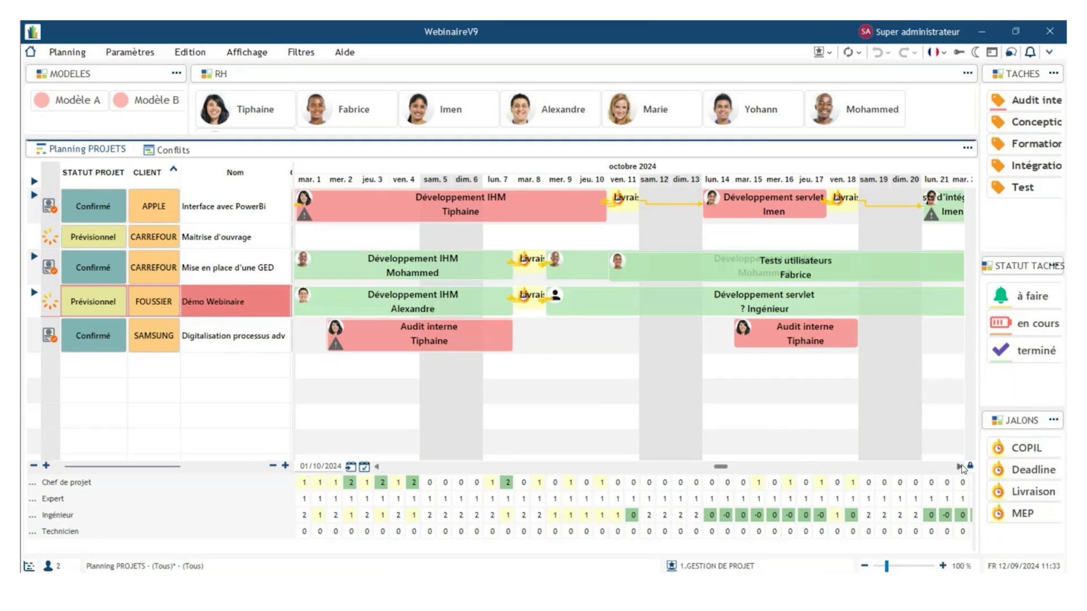
{"action": "left_click", "coordinate": [960, 469]}
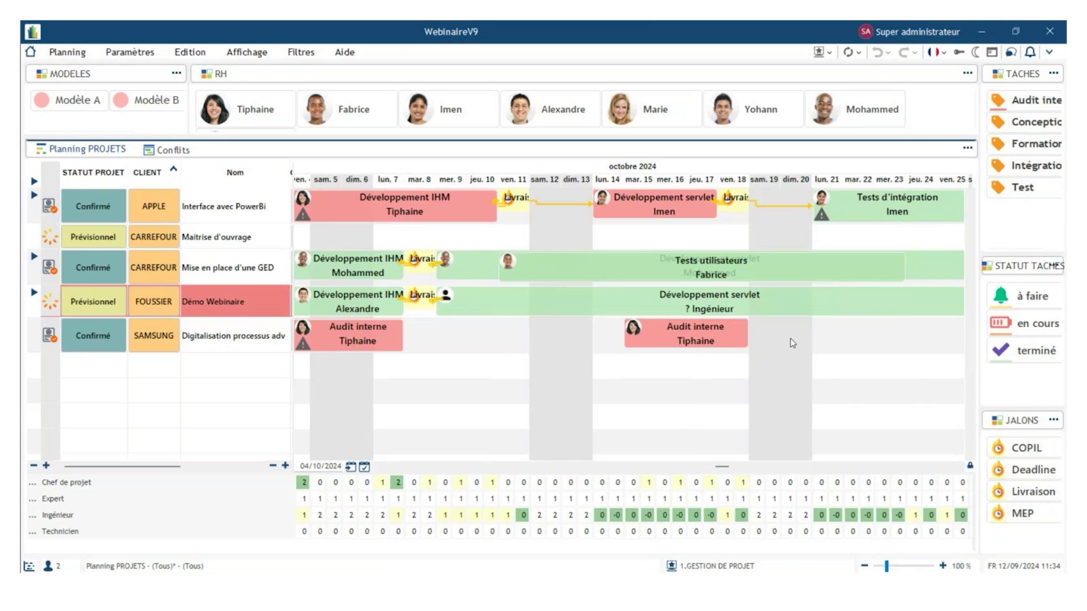
{"action": "left_click", "coordinate": [377, 467]}
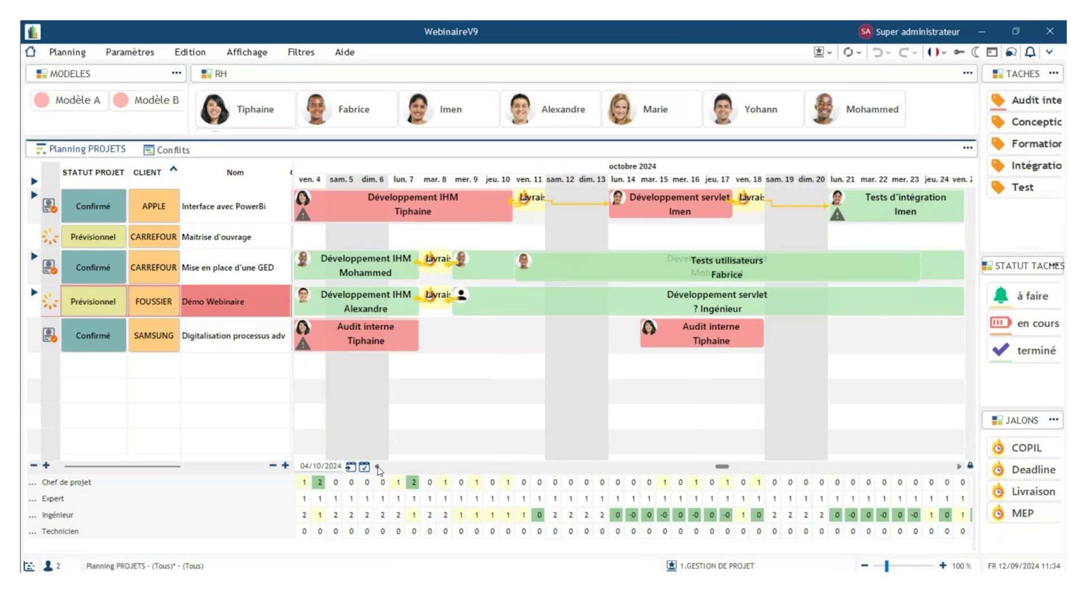
{"action": "left_click", "coordinate": [378, 467]}
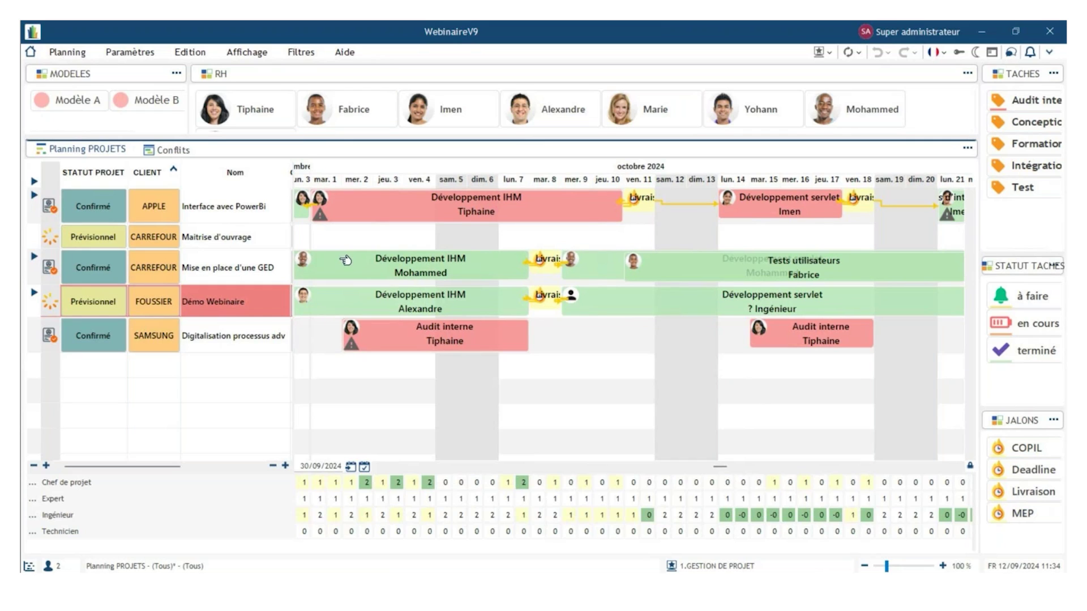
- Open the Interface avec PowerBi project form, look at attaching a file to its project documents, and close the form
{"action": "mouse_move", "coordinate": [345, 261]}
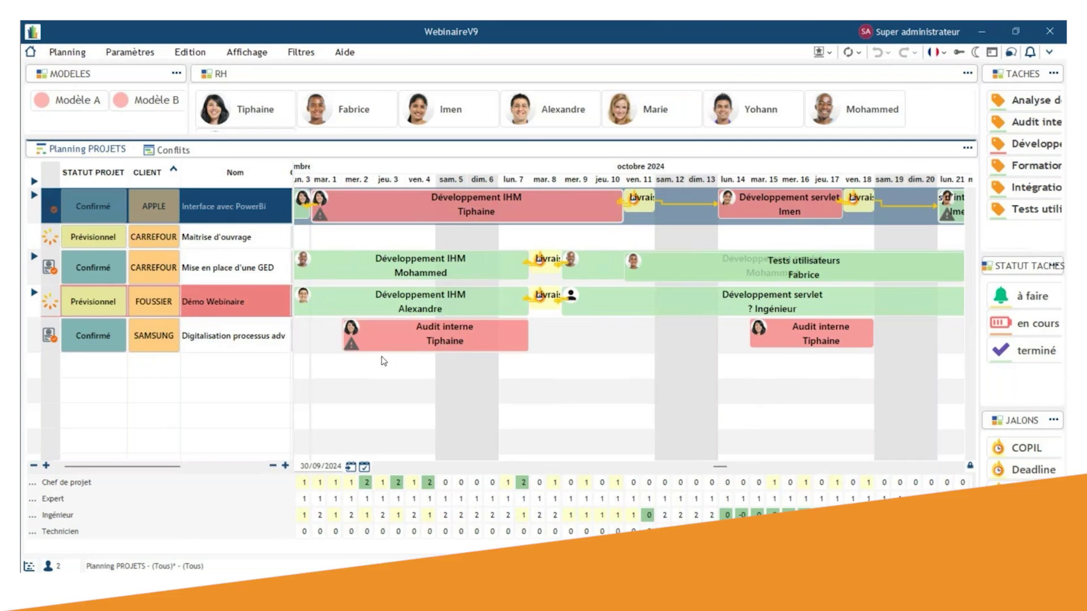
{"action": "double_click", "coordinate": [222, 209]}
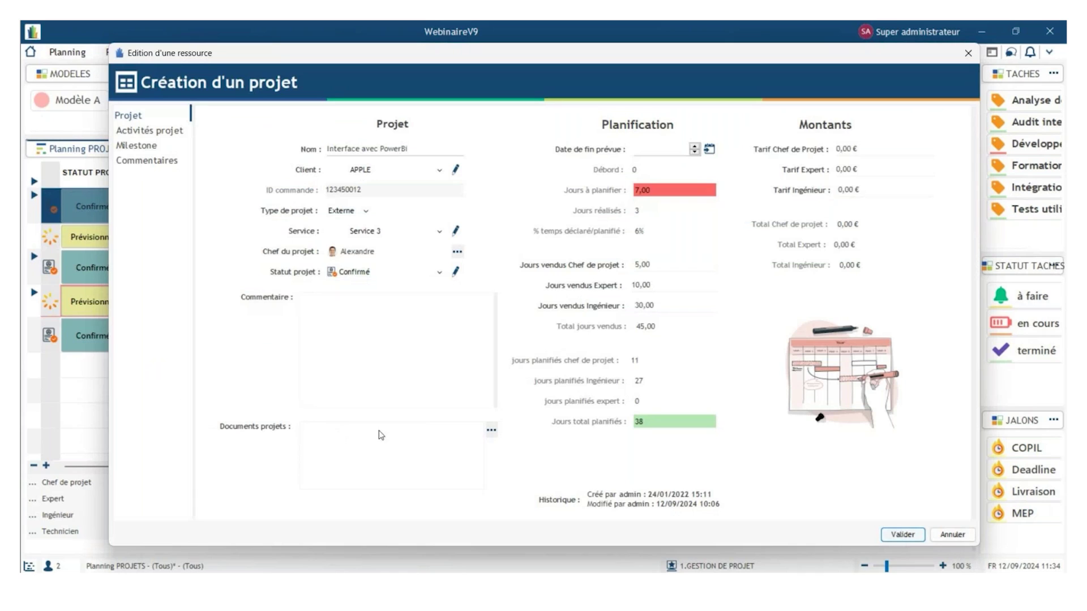
{"action": "left_click", "coordinate": [491, 430]}
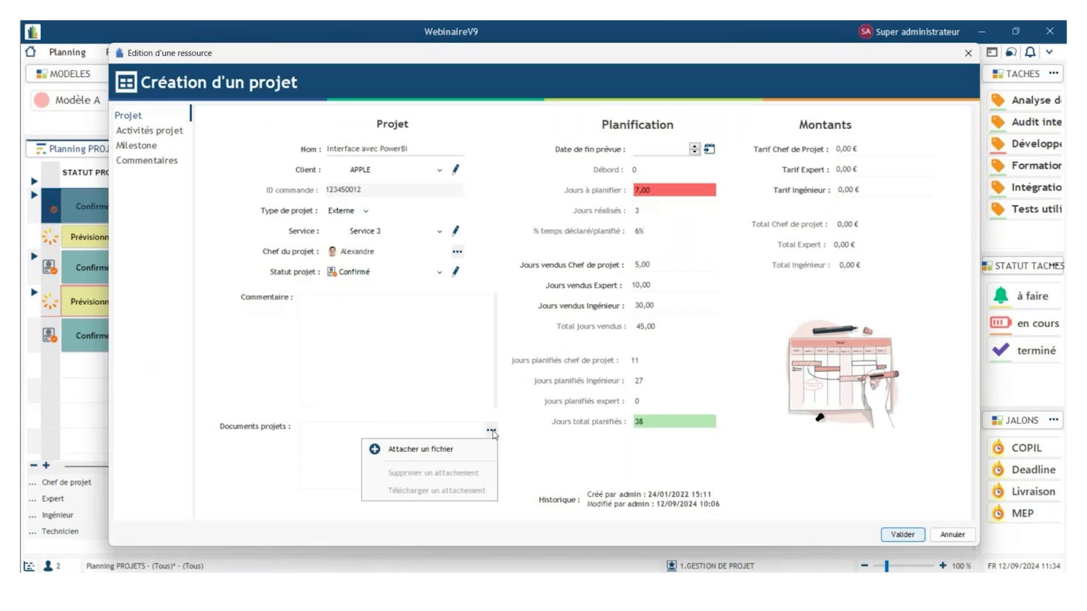
{"action": "left_click", "coordinate": [473, 451]}
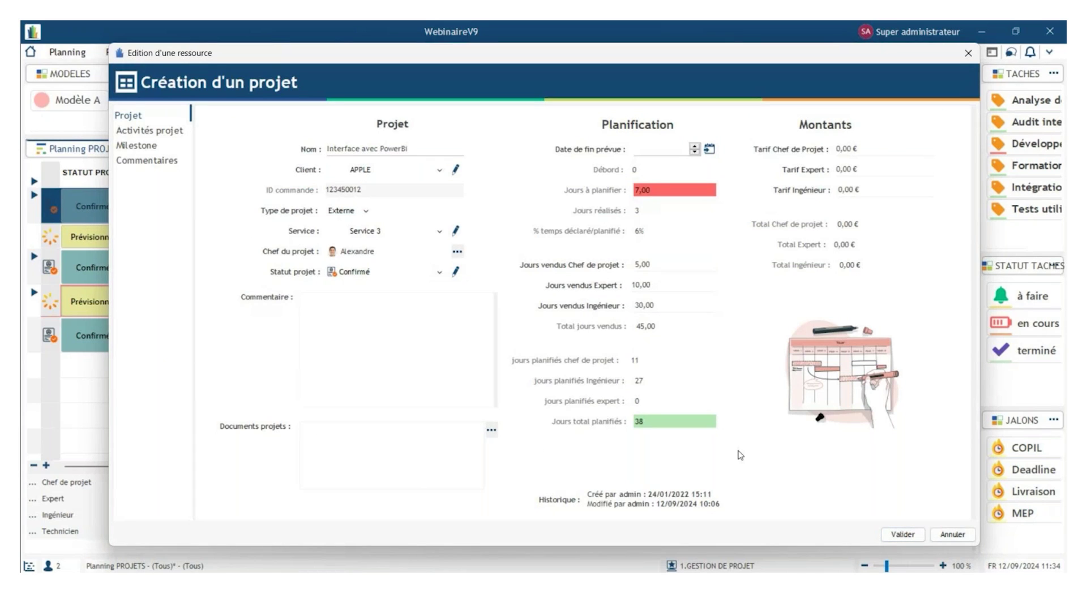
{"action": "left_click", "coordinate": [901, 535]}
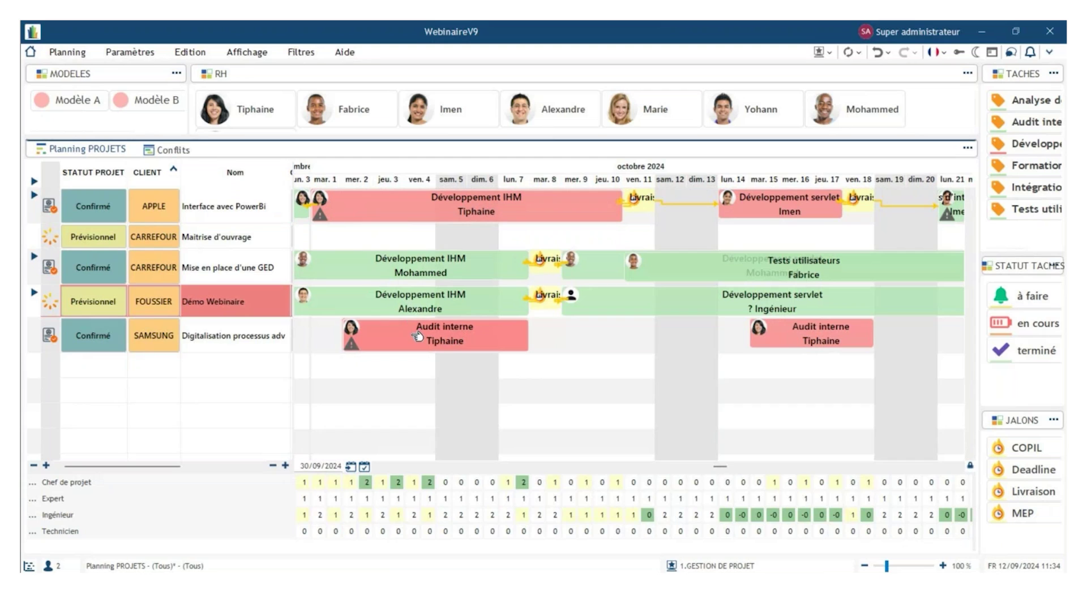
{"action": "left_click", "coordinate": [347, 341]}
{"action": "left_click", "coordinate": [338, 344]}
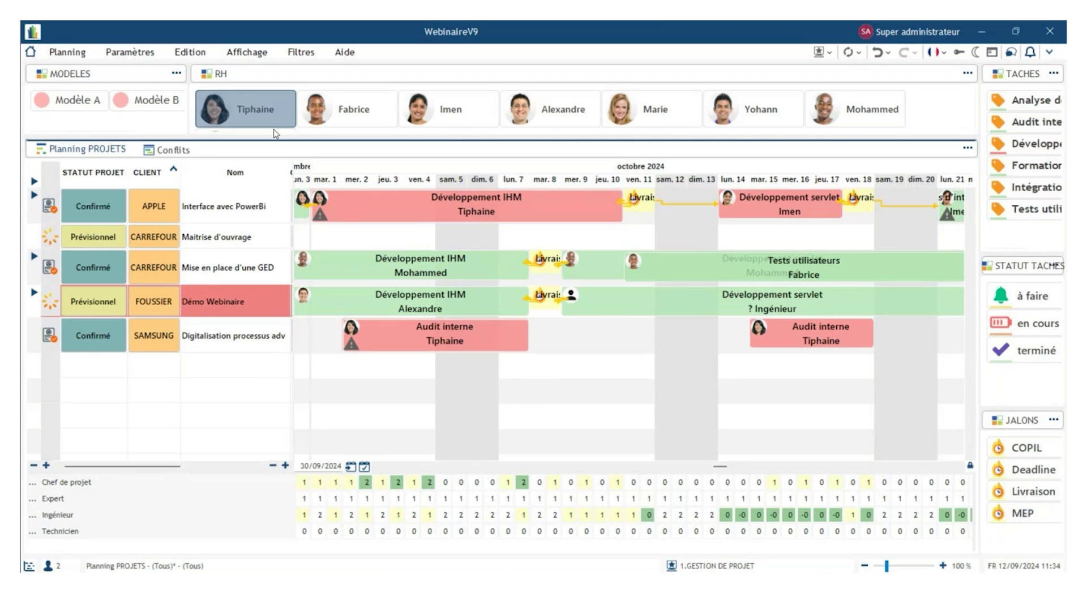
{"action": "left_click", "coordinate": [232, 337]}
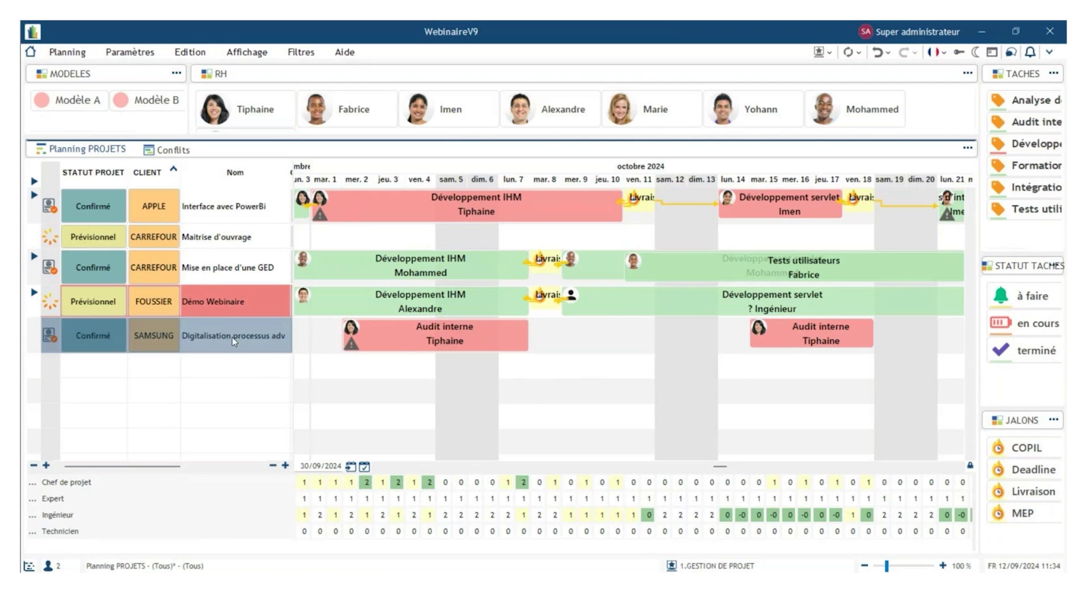
{"action": "left_click", "coordinate": [201, 338]}
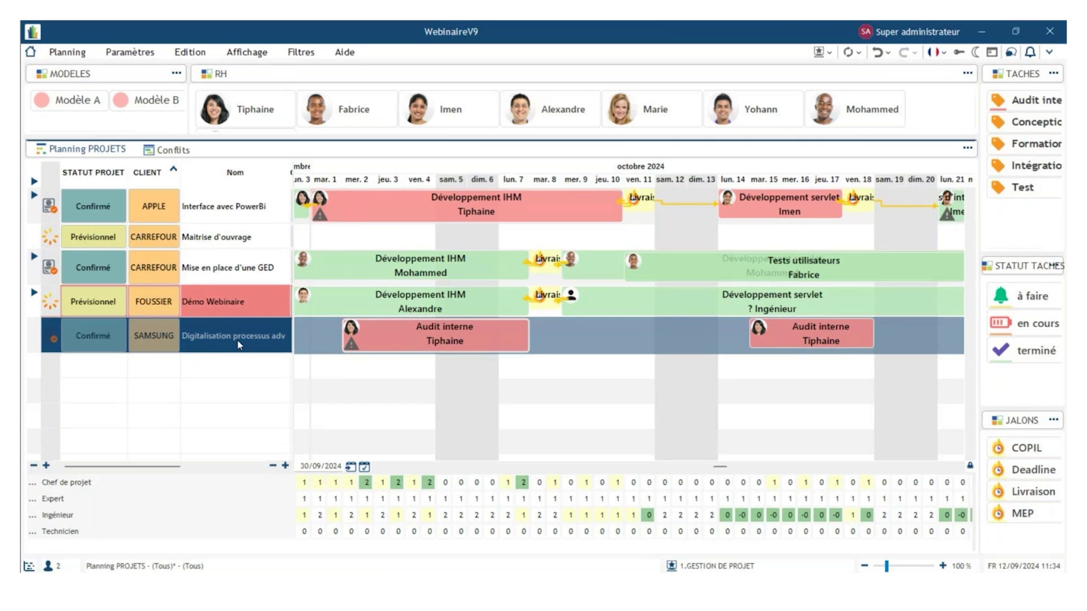
{"action": "left_click", "coordinate": [477, 349]}
{"action": "left_click", "coordinate": [484, 343]}
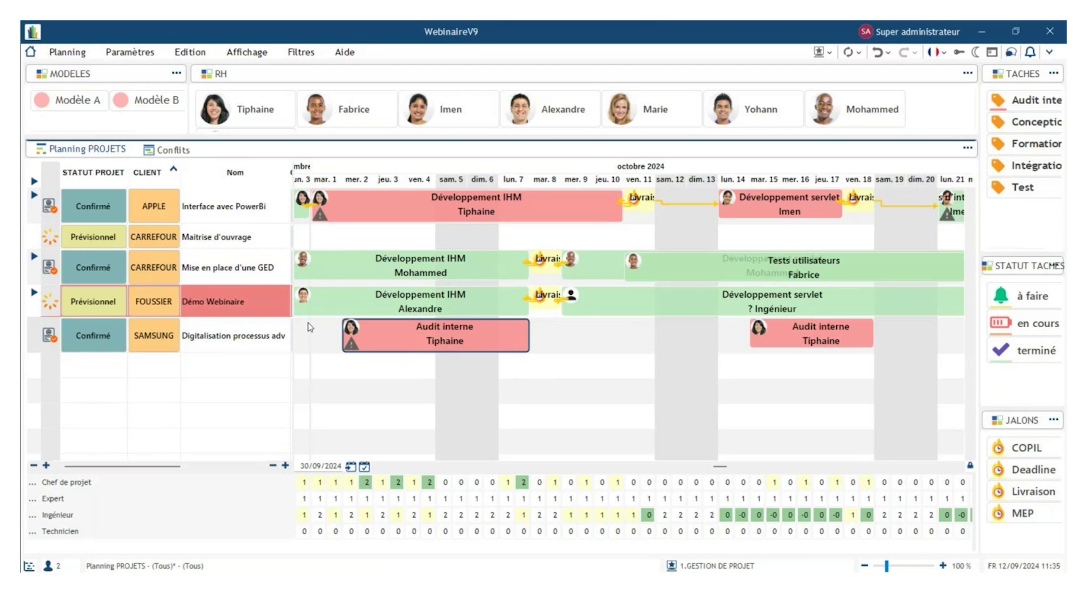
- Open the VPDocumentum document library and look through its training and project steering documents
{"action": "mouse_move", "coordinate": [302, 217]}
{"action": "left_click", "coordinate": [81, 53]}
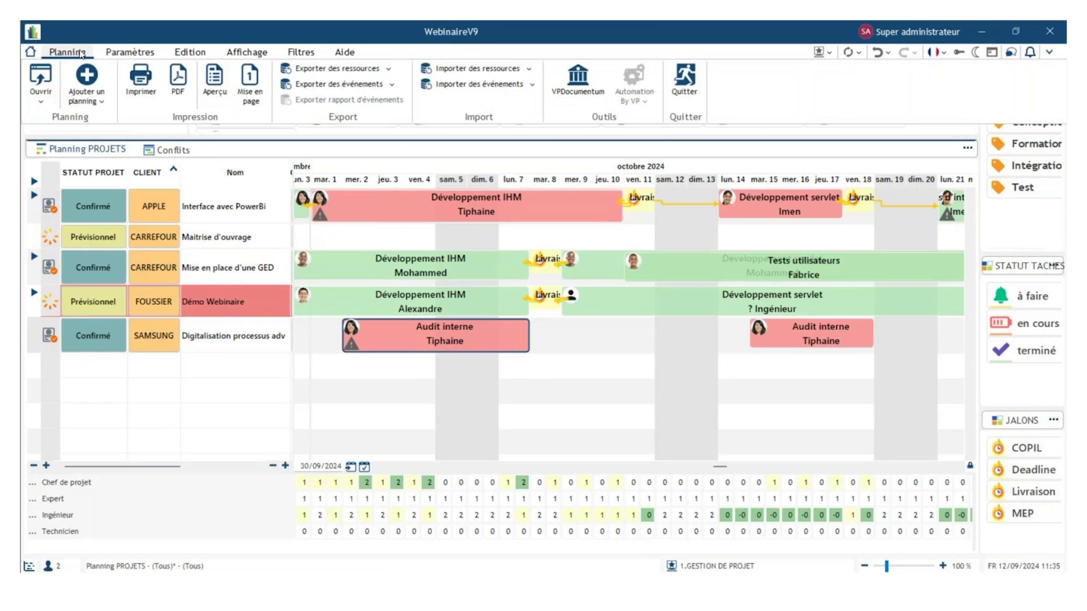
{"action": "left_click", "coordinate": [578, 82]}
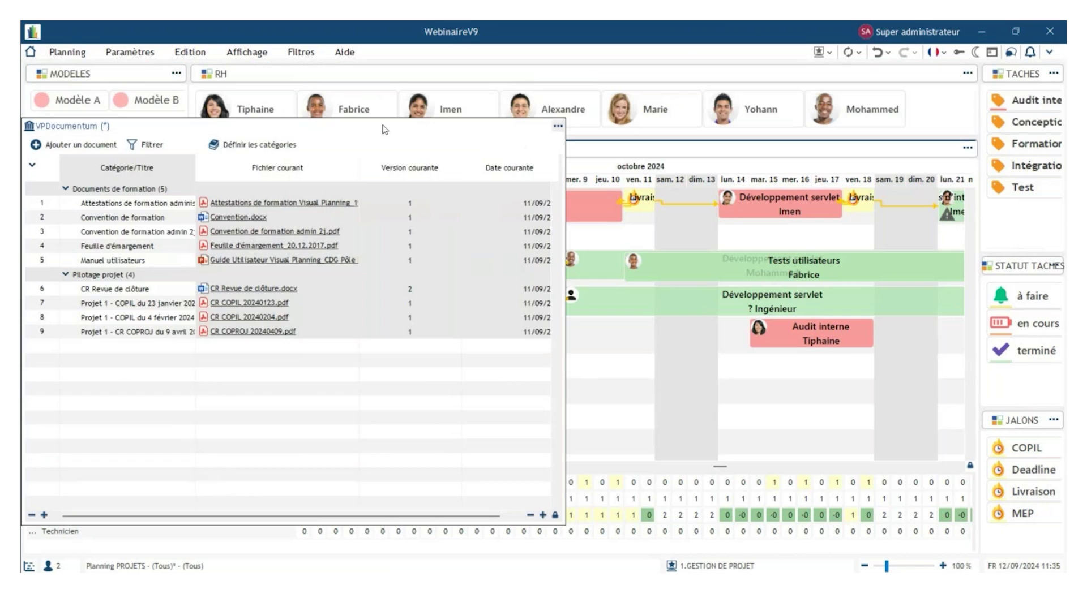
{"action": "left_click", "coordinate": [117, 205]}
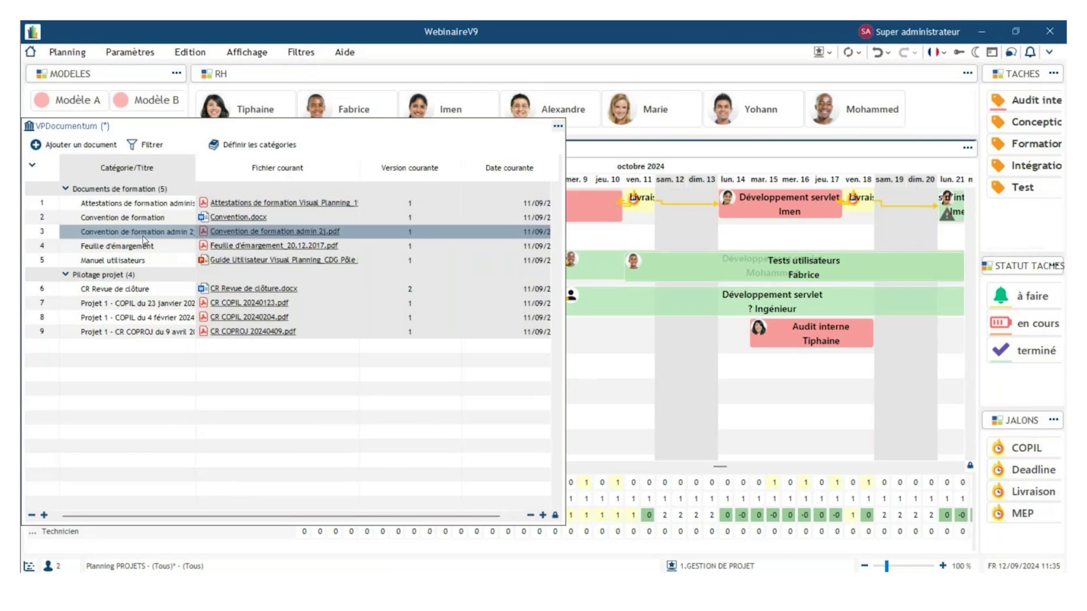
- Examine the Documents de formation category settings and the Attestations de formation administrateur document properties, leaving both unchanged
{"action": "left_click", "coordinate": [247, 143]}
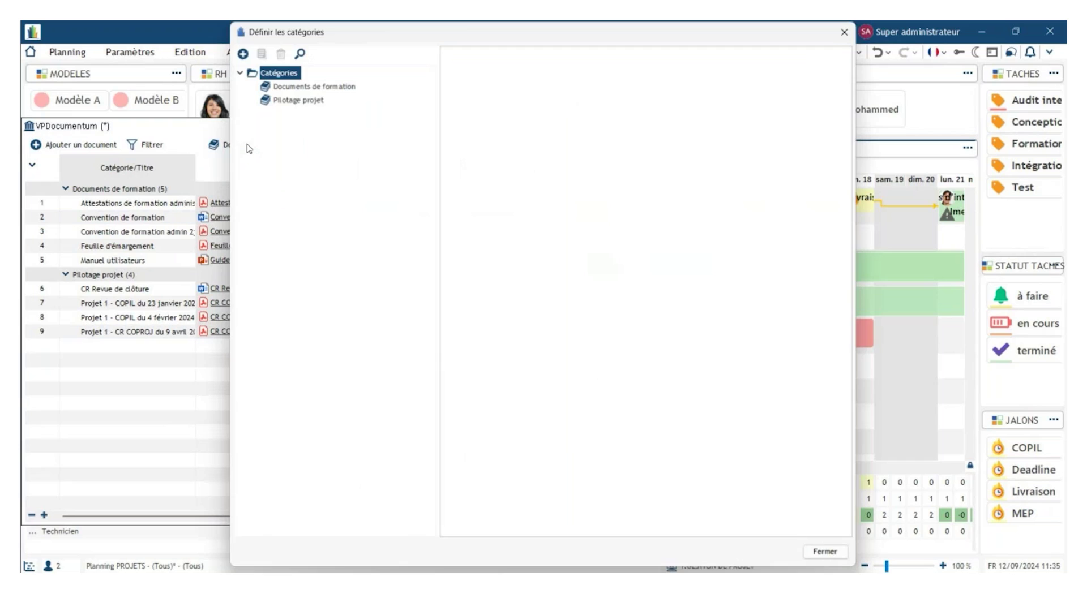
{"action": "left_click", "coordinate": [302, 85]}
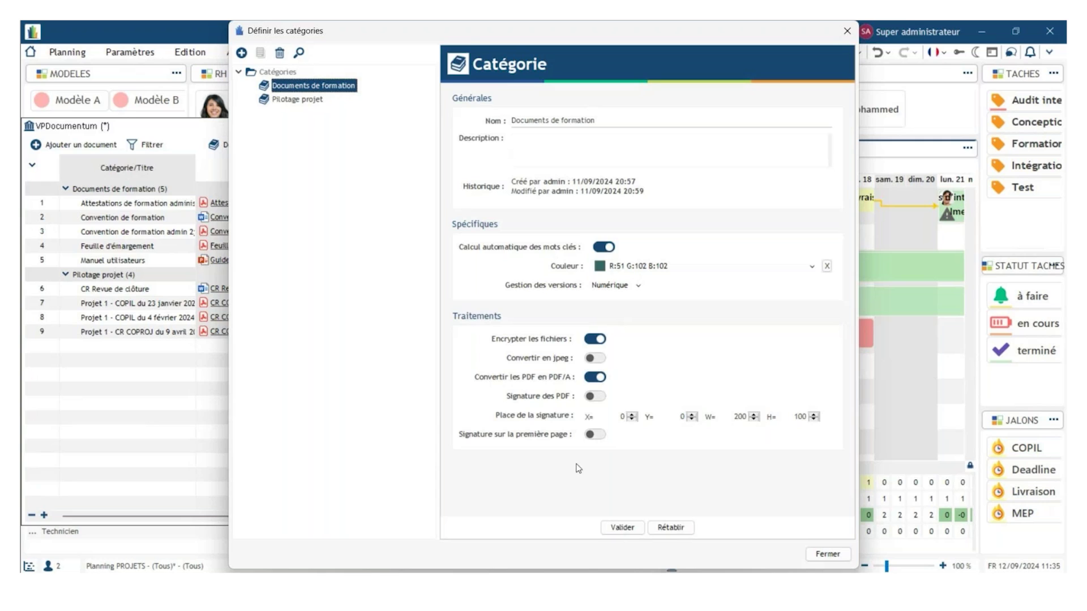
{"action": "left_click", "coordinate": [846, 32]}
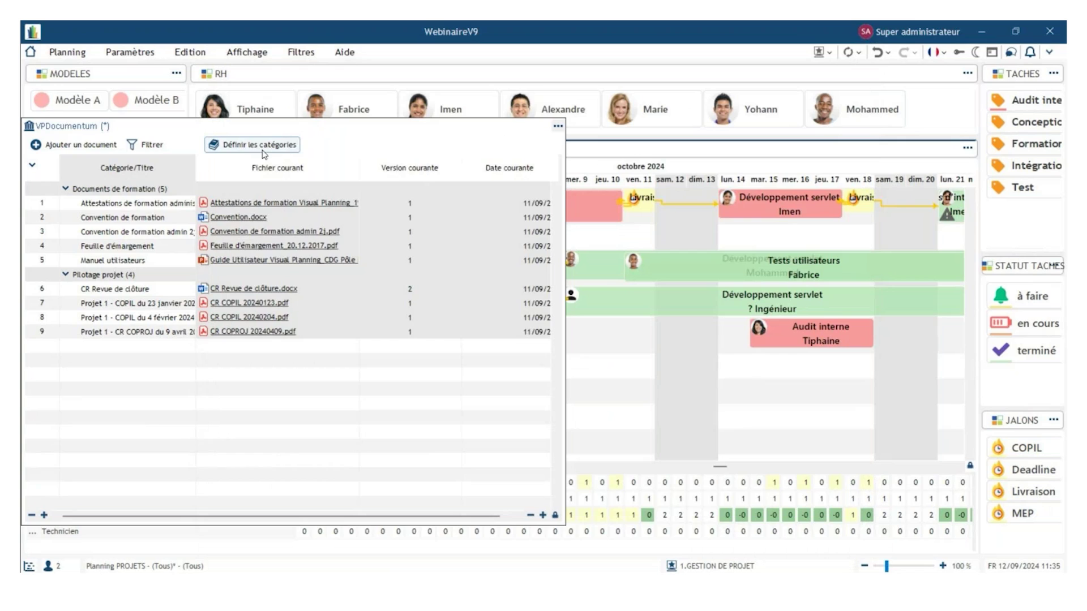
{"action": "double_click", "coordinate": [159, 204]}
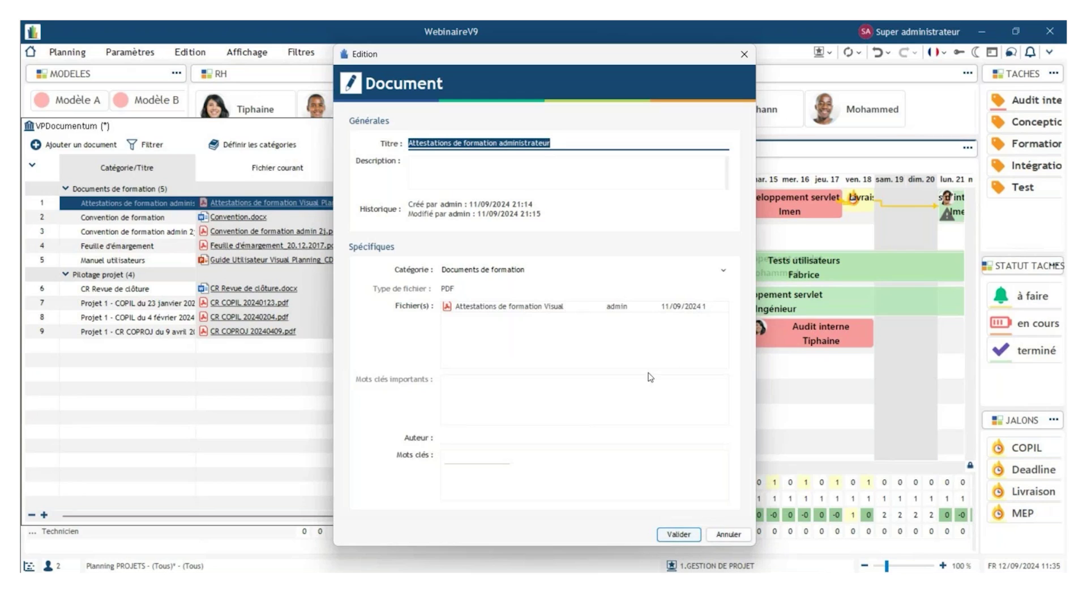
{"action": "left_click", "coordinate": [728, 535]}
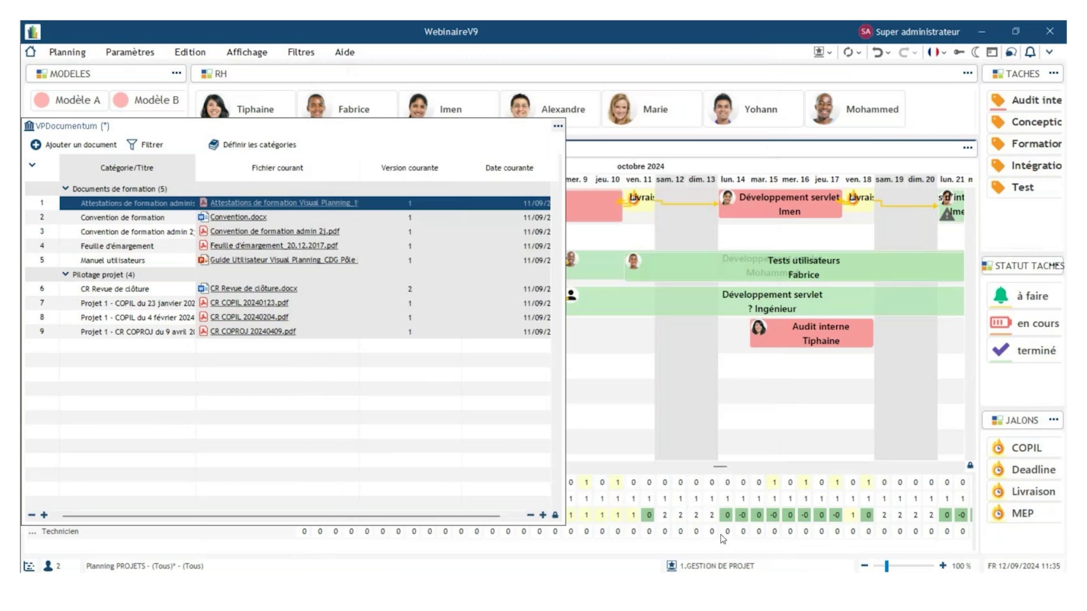
- Try to filter the documents by file type PDF with the current-date condition of 12/09/2024 active
{"action": "left_click", "coordinate": [150, 146]}
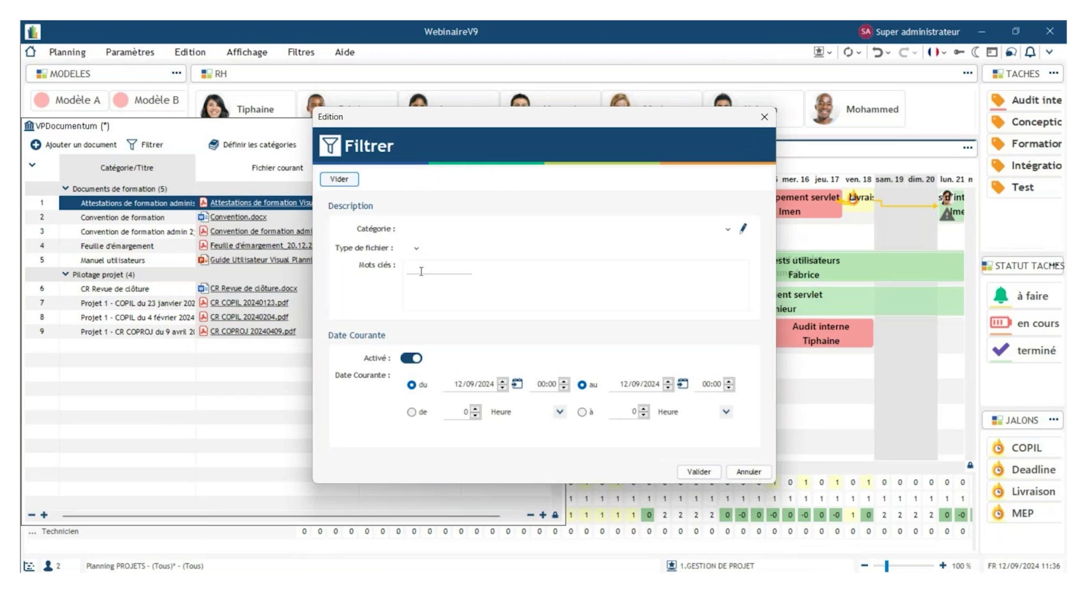
{"action": "left_click", "coordinate": [415, 248]}
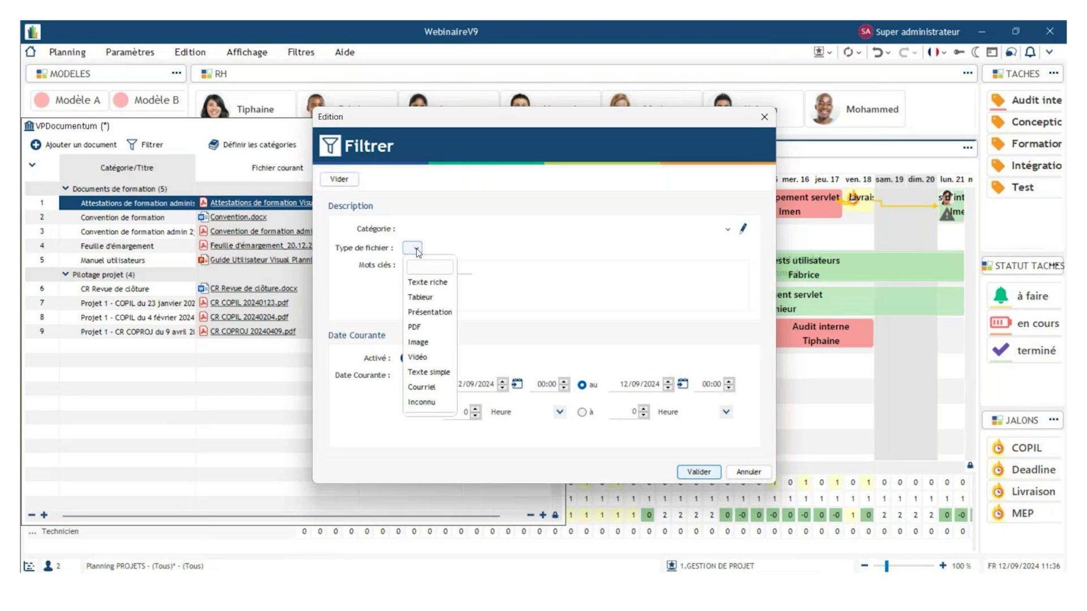
{"action": "left_click", "coordinate": [419, 328]}
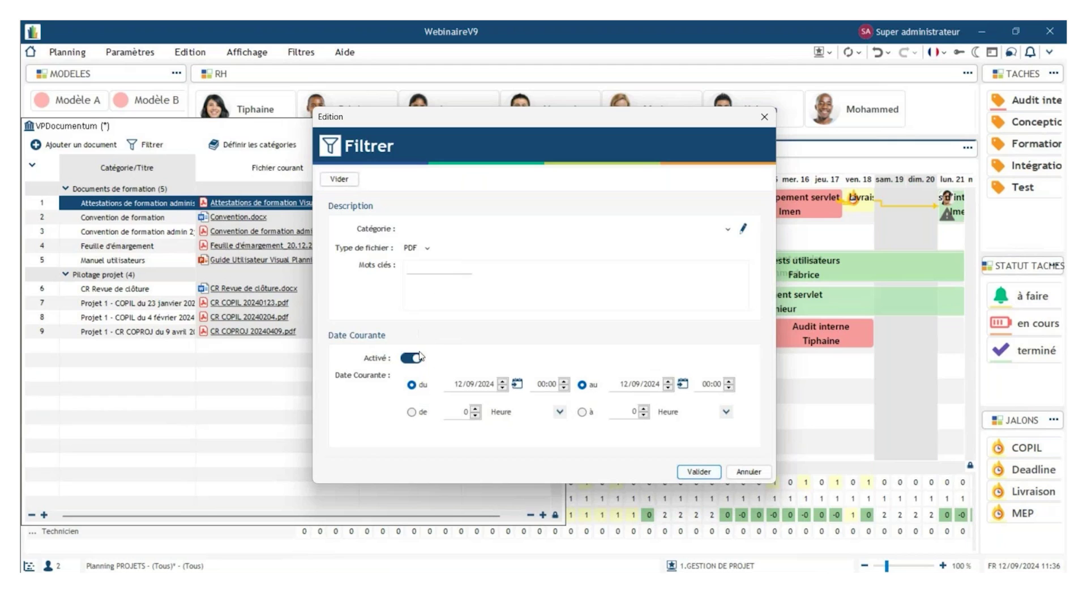
{"action": "left_click", "coordinate": [688, 473]}
- Clear the document filter and filter by file type PDF with the current-date condition switched off
{"action": "left_click", "coordinate": [146, 145]}
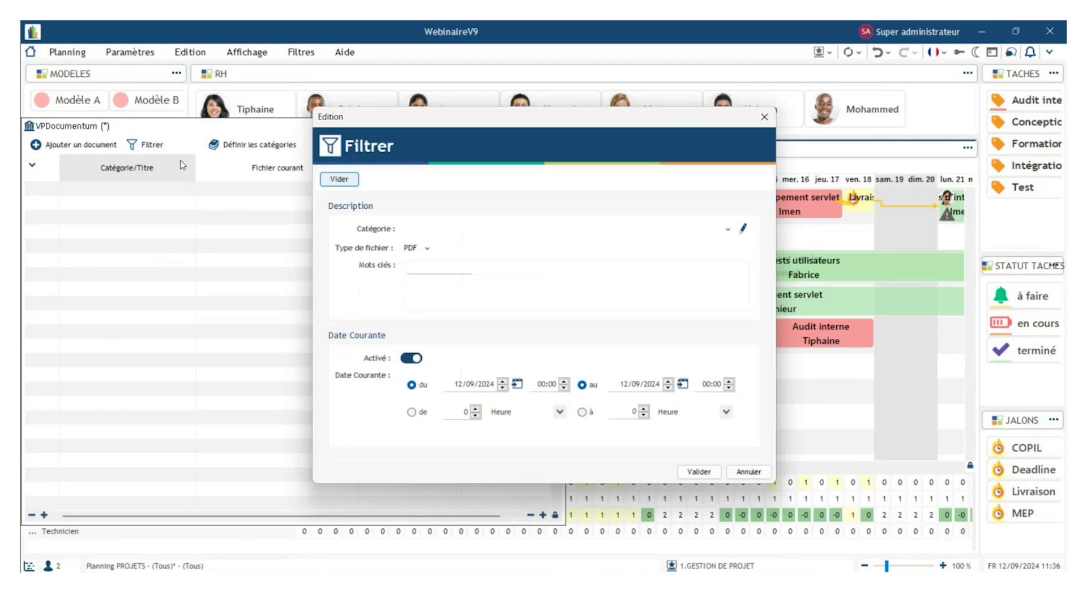
{"action": "left_click", "coordinate": [341, 180]}
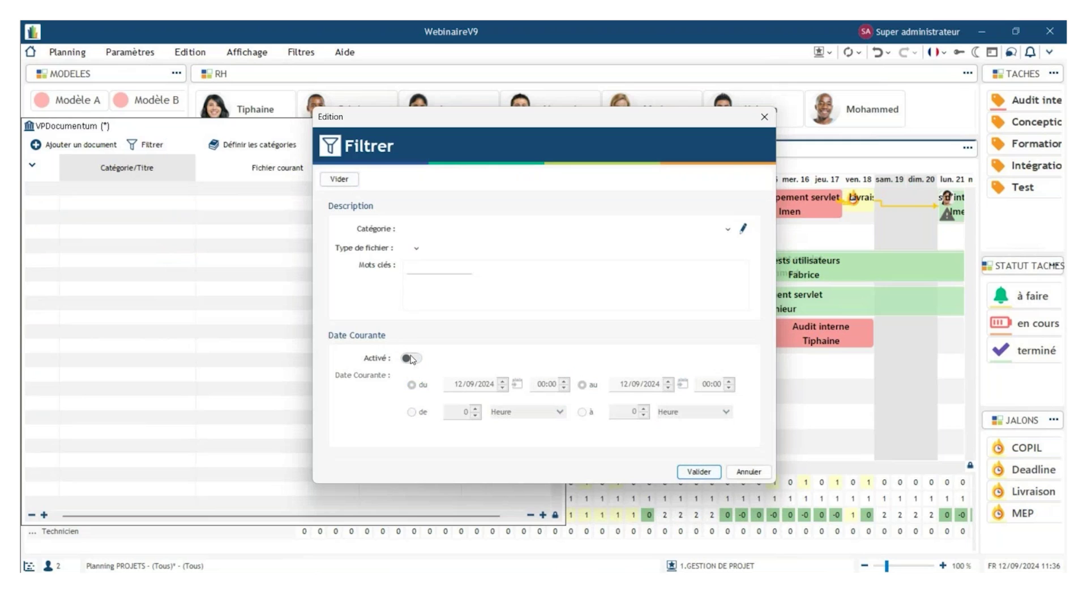
{"action": "left_click", "coordinate": [415, 248]}
{"action": "left_click", "coordinate": [419, 328]}
{"action": "left_click", "coordinate": [691, 473]}
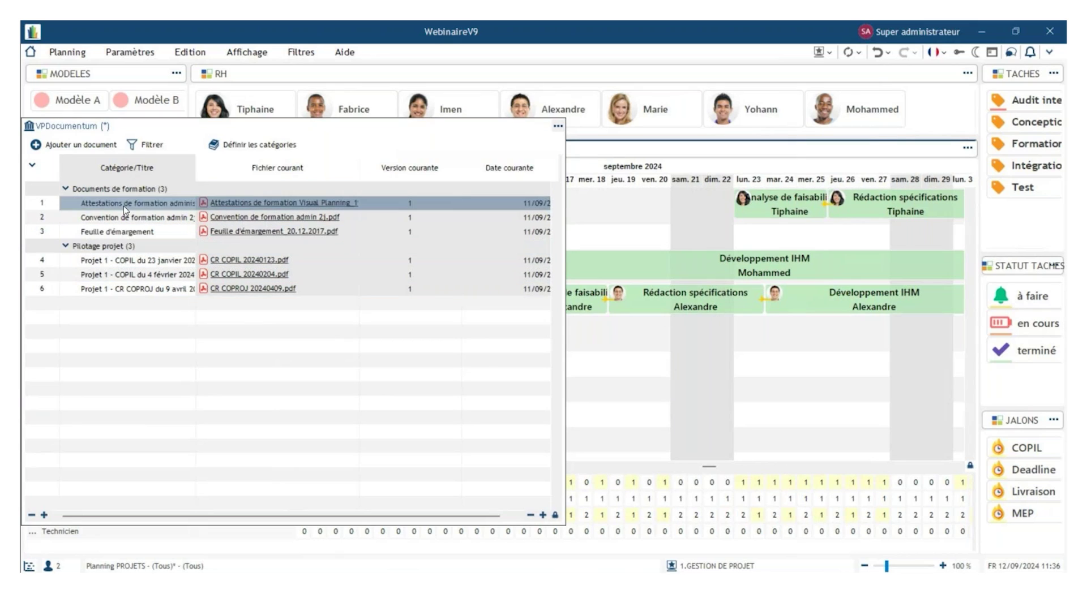
- View the versioning and update options offered for the Feuille d'émargement document
{"action": "left_click", "coordinate": [135, 230]}
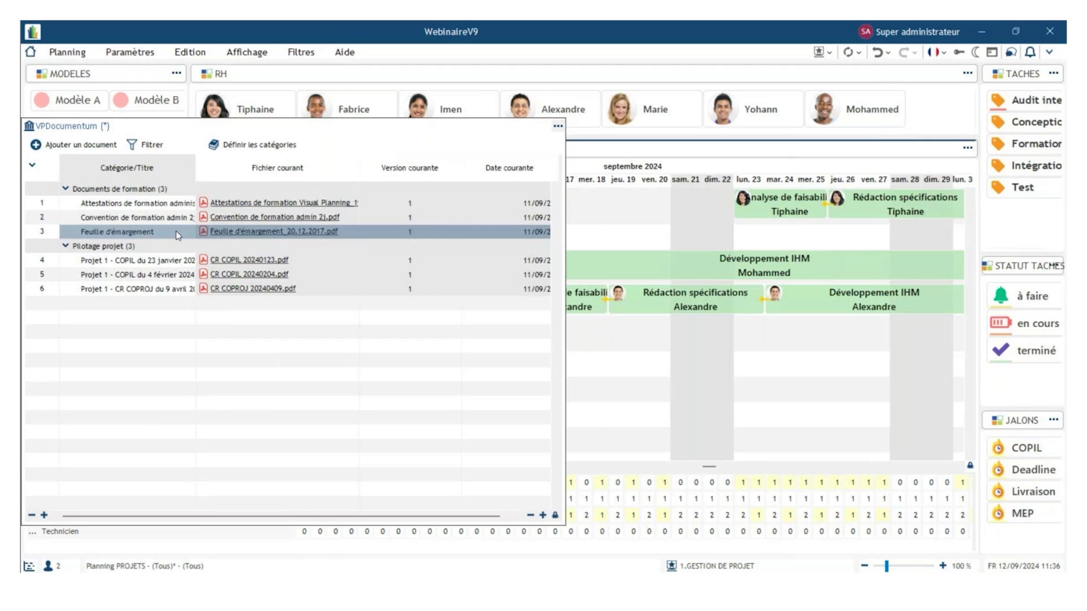
{"action": "right_click", "coordinate": [350, 235]}
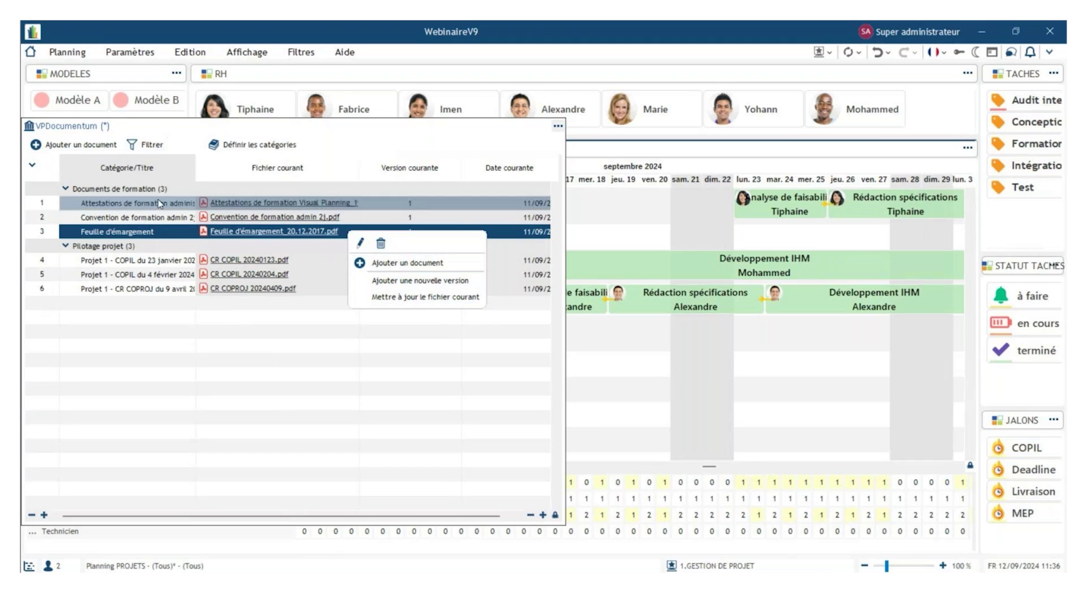
- Add a new document category with version management set to Numérique, save it, and close VPDocumentum
{"action": "left_click", "coordinate": [241, 144]}
{"action": "right_click", "coordinate": [280, 74]}
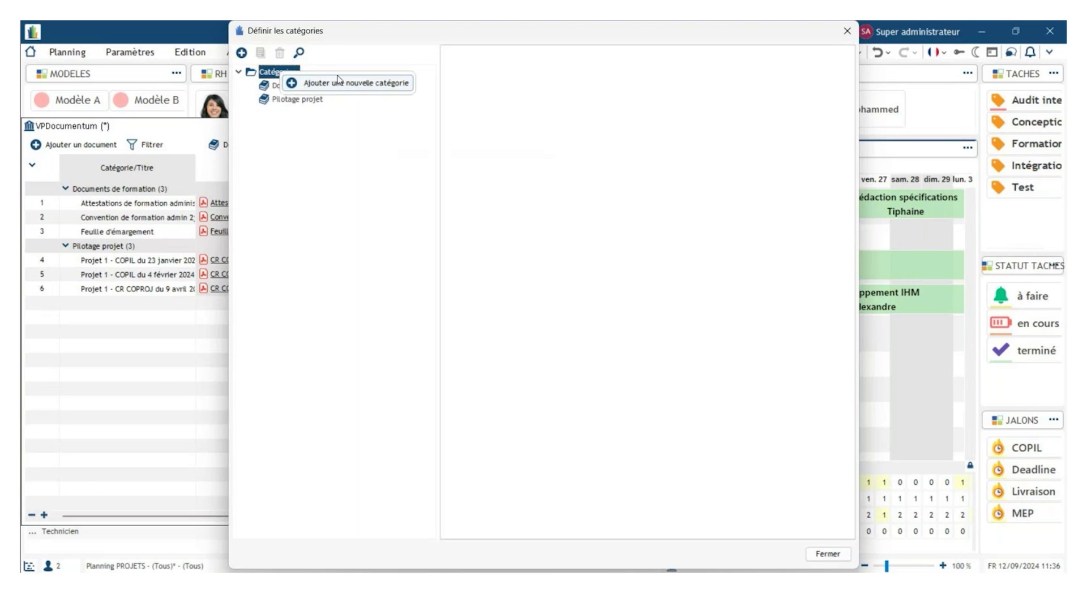
{"action": "left_click", "coordinate": [342, 84]}
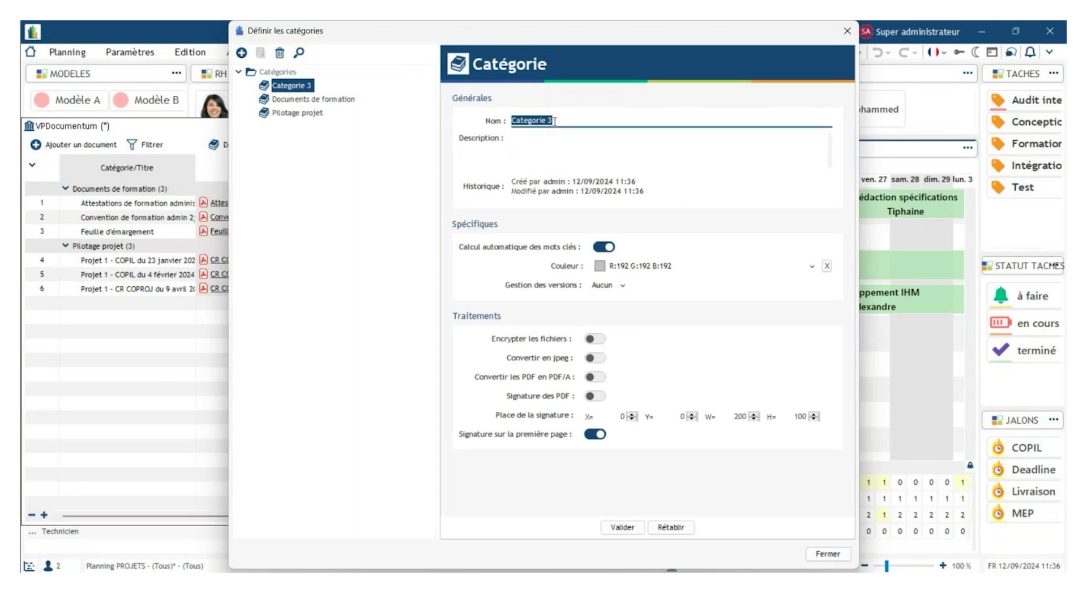
{"action": "left_click", "coordinate": [622, 286]}
{"action": "left_click", "coordinate": [628, 321]}
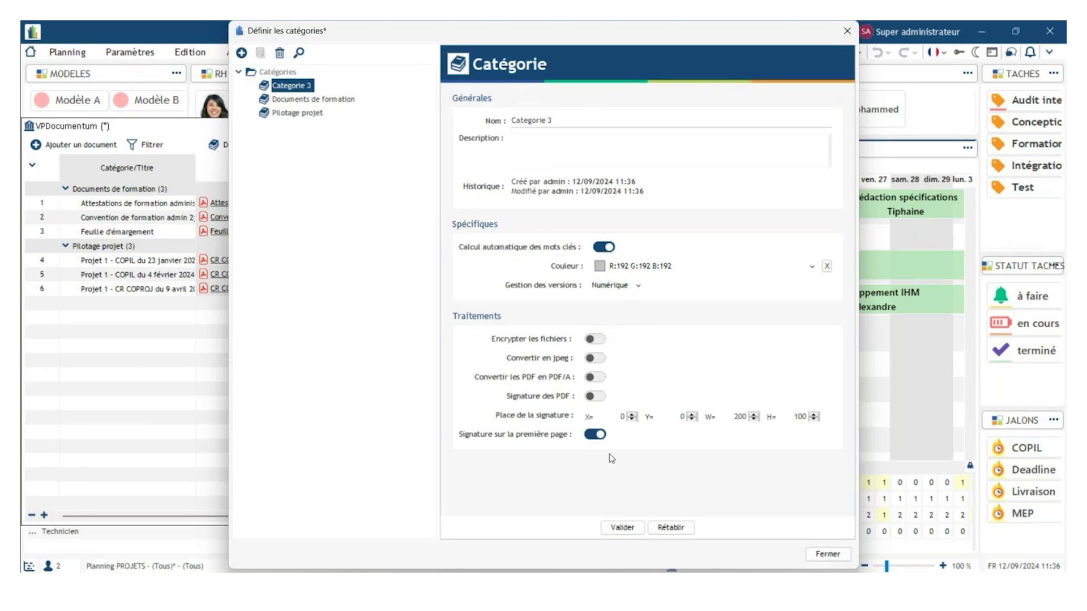
{"action": "left_click", "coordinate": [632, 528]}
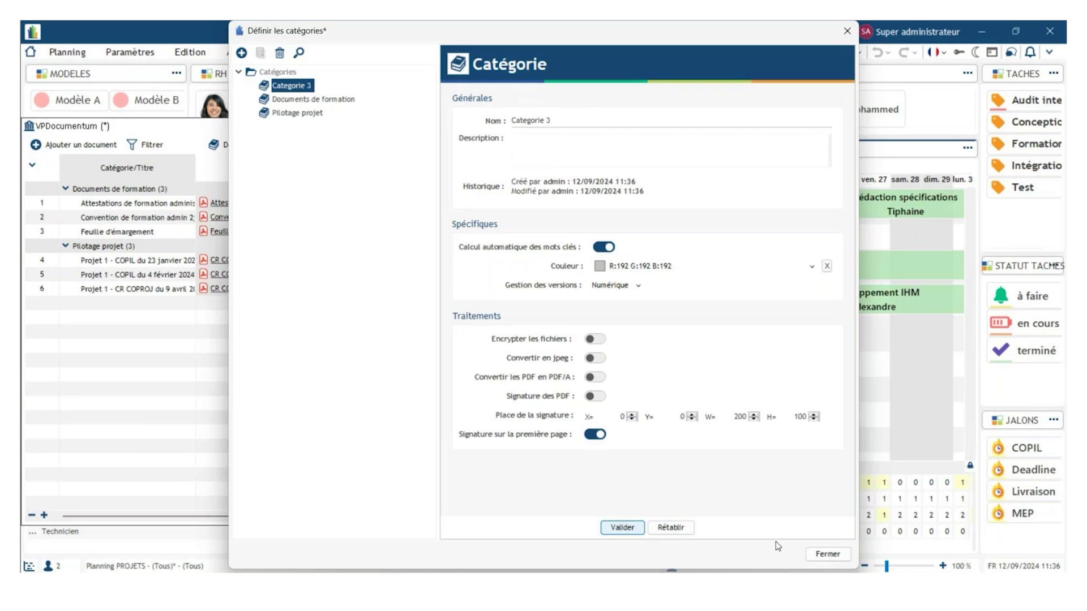
{"action": "left_click", "coordinate": [828, 554]}
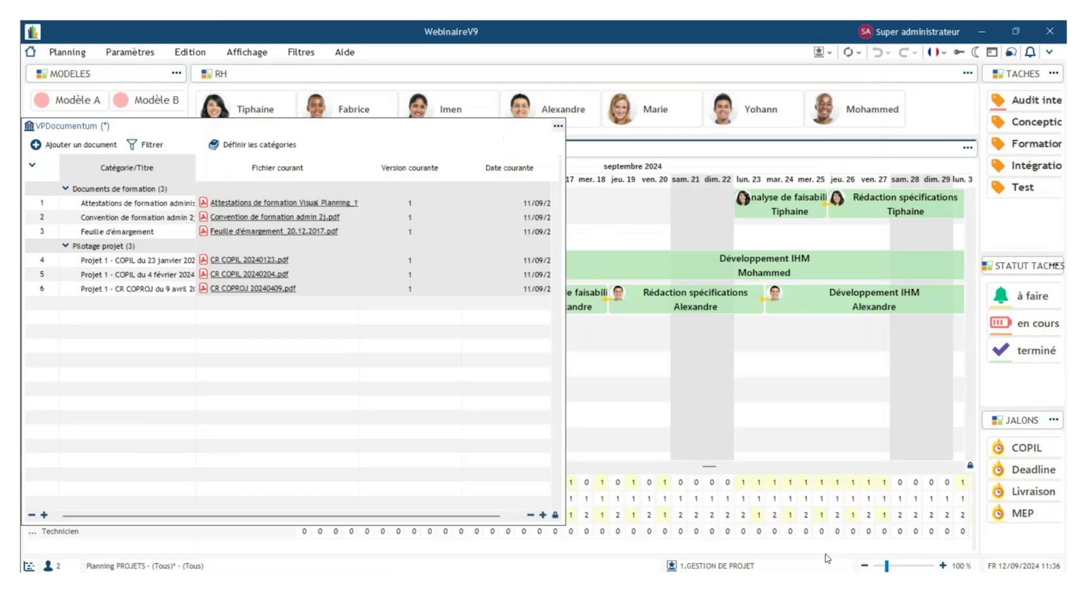
{"action": "left_click", "coordinate": [557, 126]}
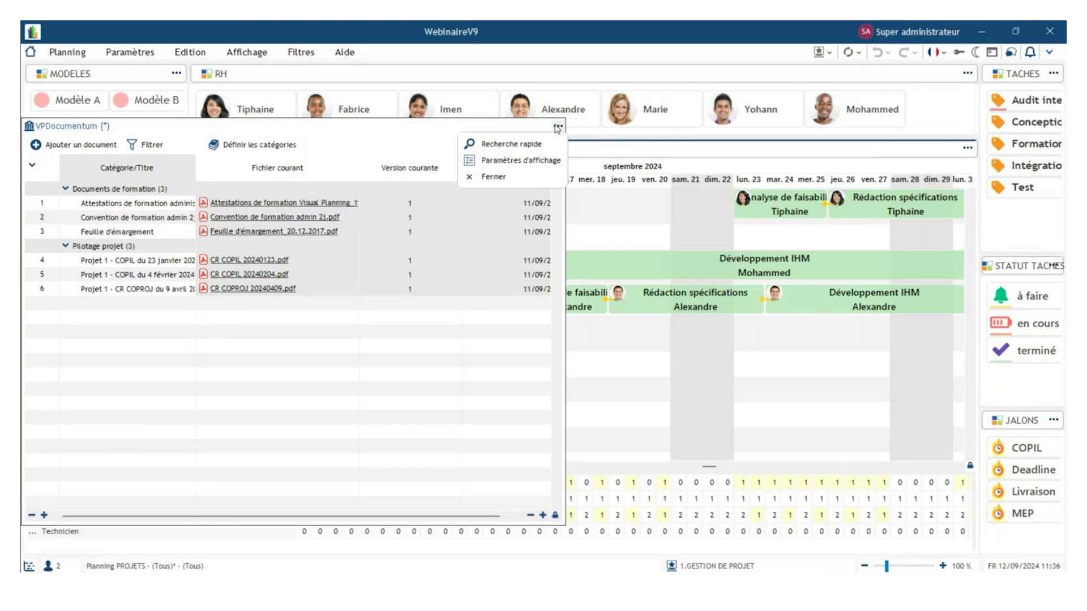
{"action": "left_click", "coordinate": [526, 180]}
- View the Interface avec PowerBi project form once more, close it, and deselect the project in the planning
{"action": "left_click", "coordinate": [239, 210]}
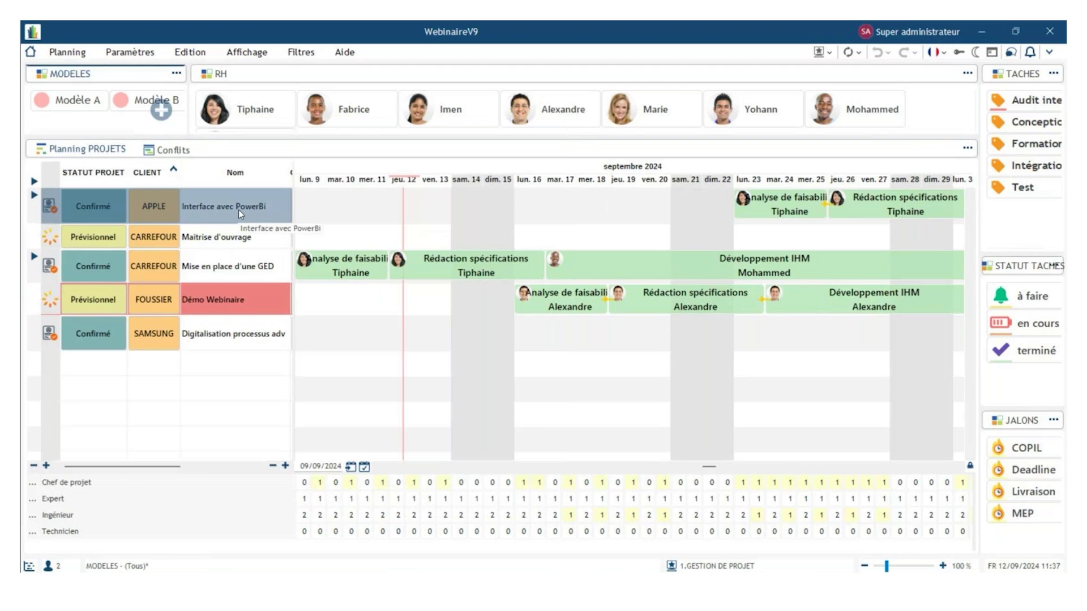
{"action": "left_click", "coordinate": [231, 213]}
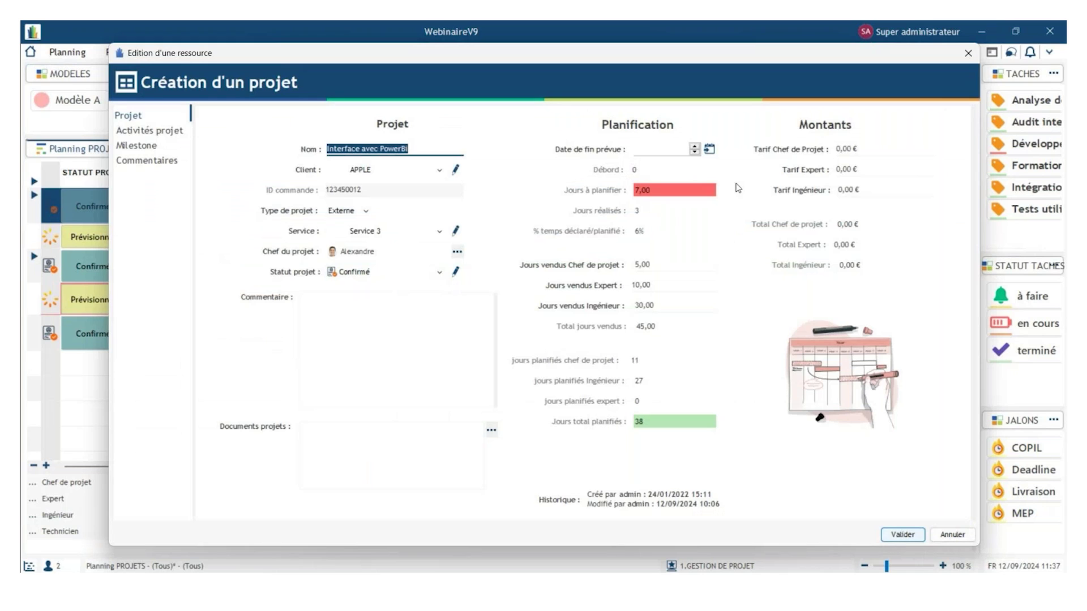
{"action": "left_click", "coordinate": [970, 54]}
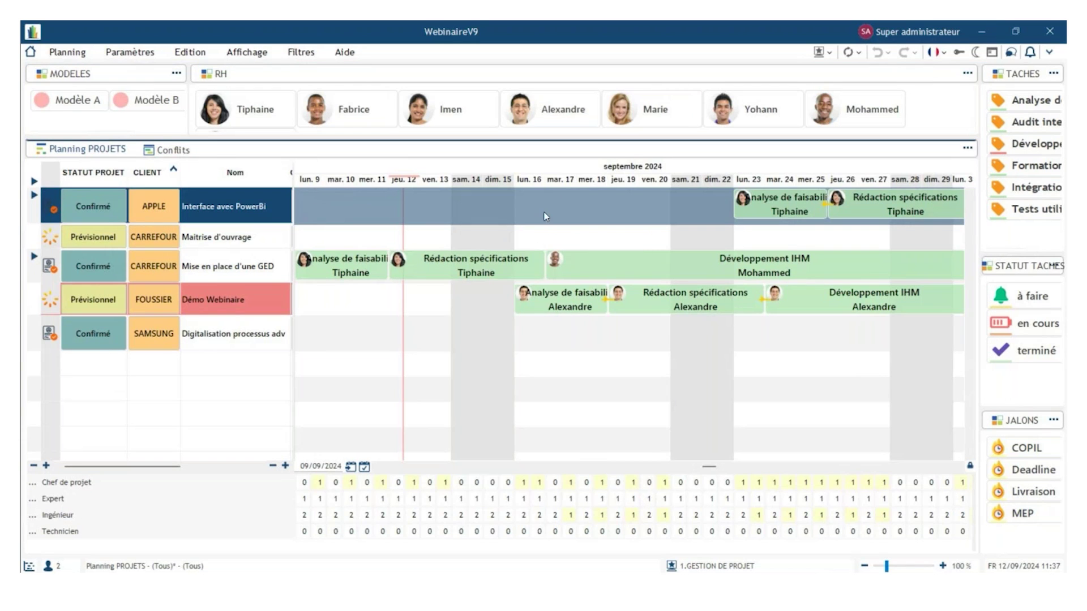
{"action": "left_click", "coordinate": [550, 360]}
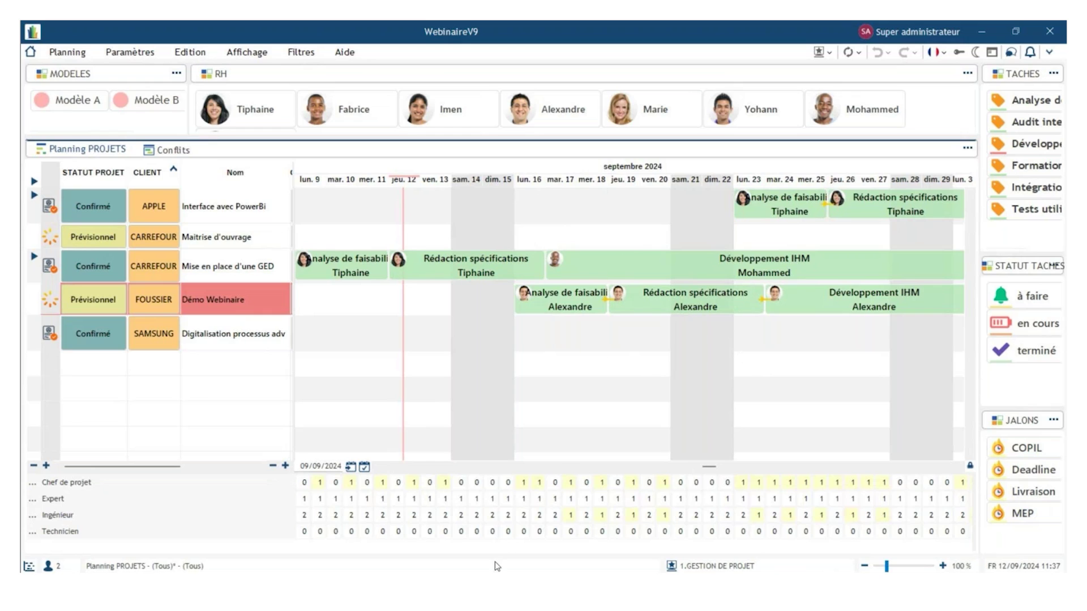
- Switch to VPPortal in the browser and log in to the WebinaireV9 planning
{"action": "mouse_move", "coordinate": [497, 566]}
{"action": "left_click", "coordinate": [506, 528]}
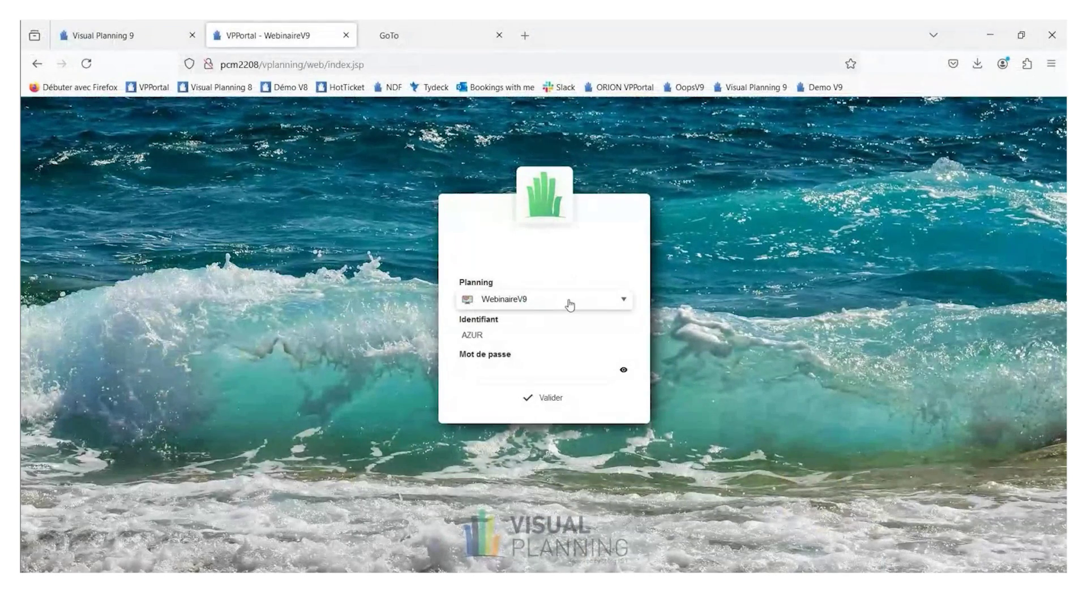
{"action": "left_click", "coordinate": [542, 399]}
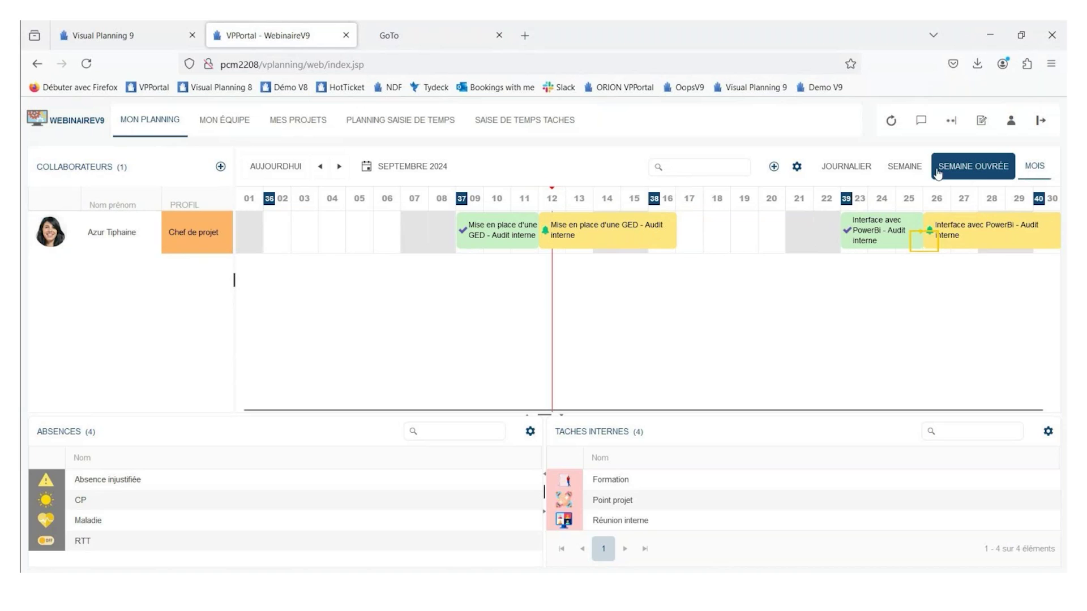
- View the personal planning in the daily, weekly, working-week and monthly displays, and step one period forward and back
{"action": "left_click", "coordinate": [846, 166]}
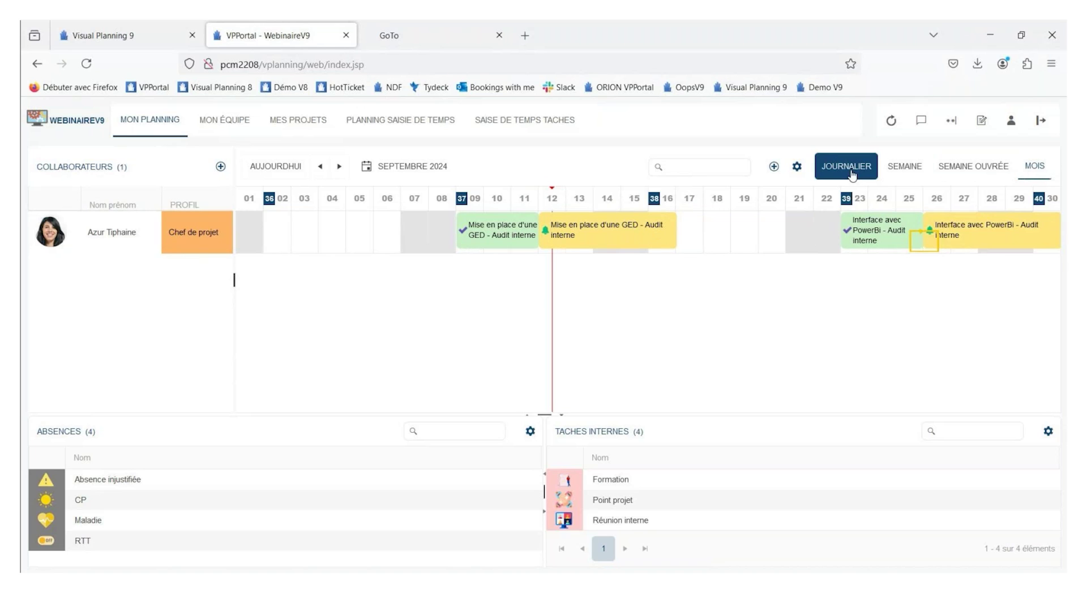
{"action": "left_click", "coordinate": [905, 170]}
{"action": "left_click", "coordinate": [973, 167]}
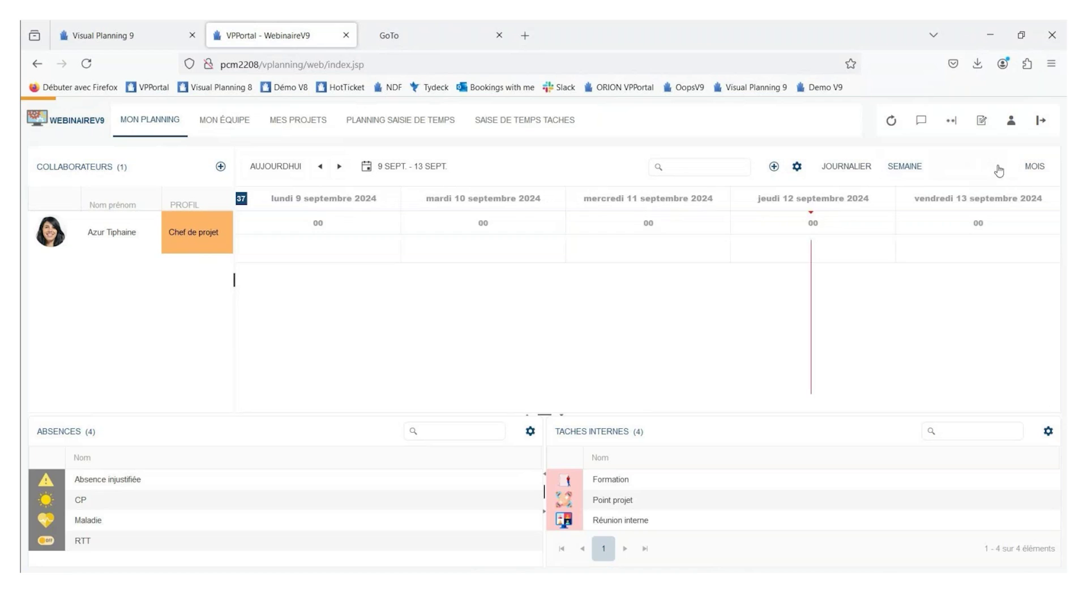
{"action": "left_click", "coordinate": [1035, 167]}
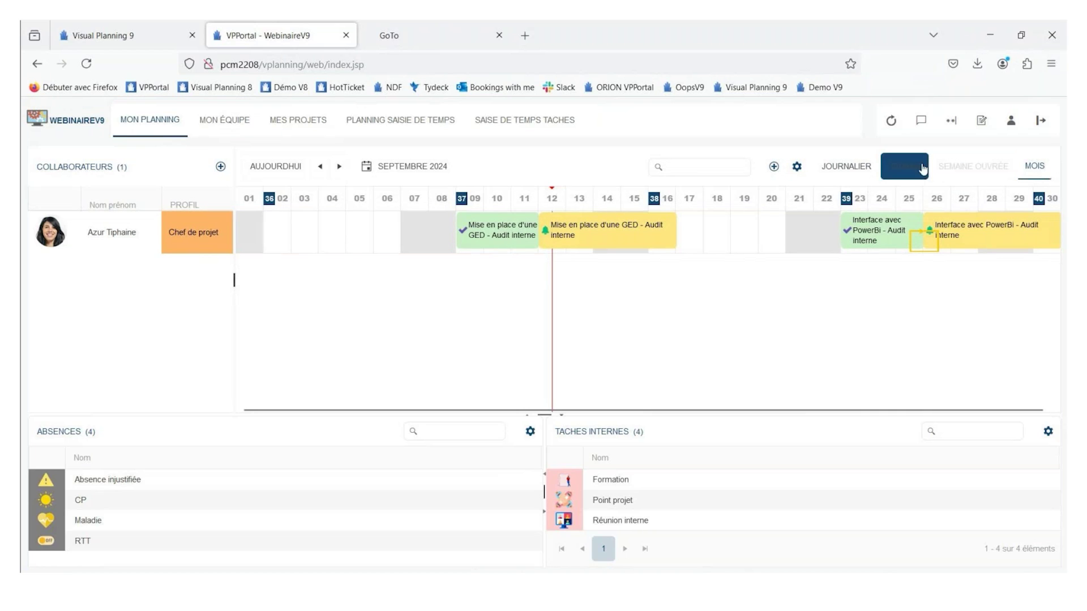
{"action": "left_click", "coordinate": [339, 167]}
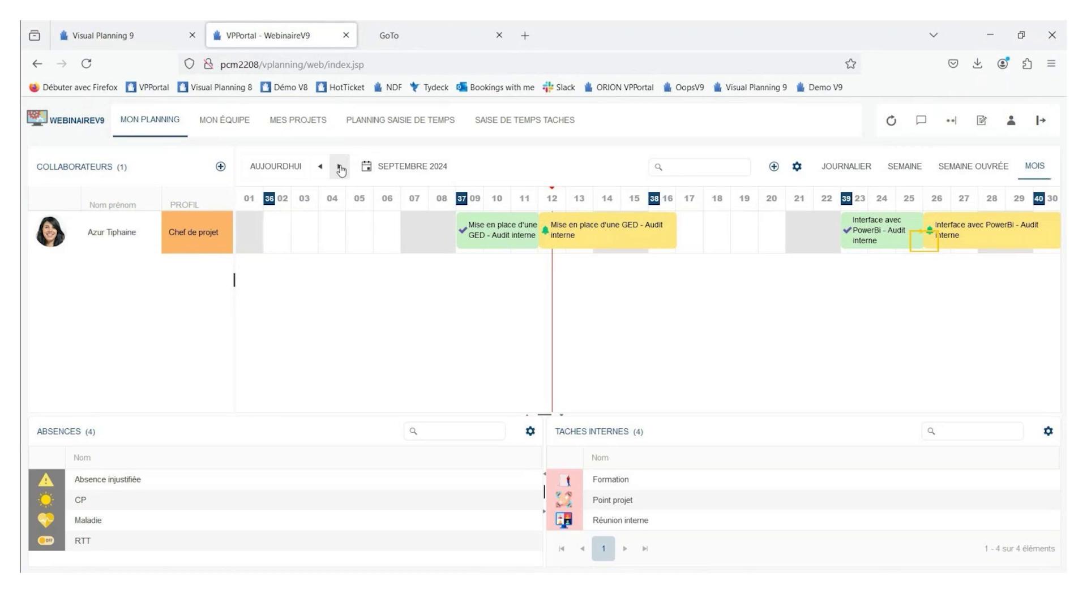
{"action": "left_click", "coordinate": [319, 170]}
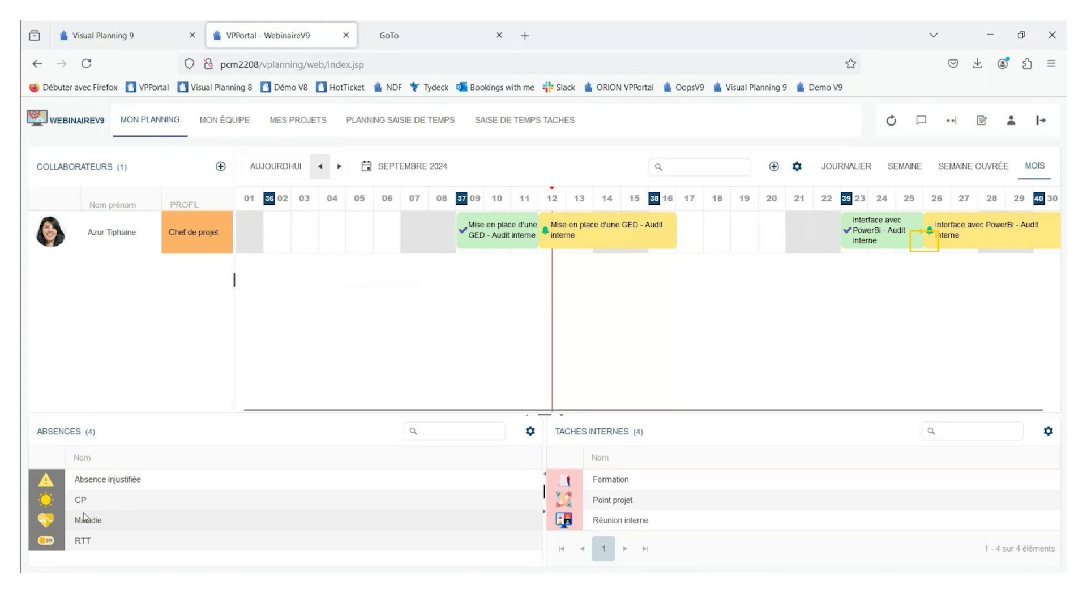
- Add a CP absence on 03/09/2024 to the collaborator's planning with status Demandé, change its end half-day, and validate it
{"action": "left_click_drag", "start_coordinate": [80, 502], "coordinate": [297, 236]}
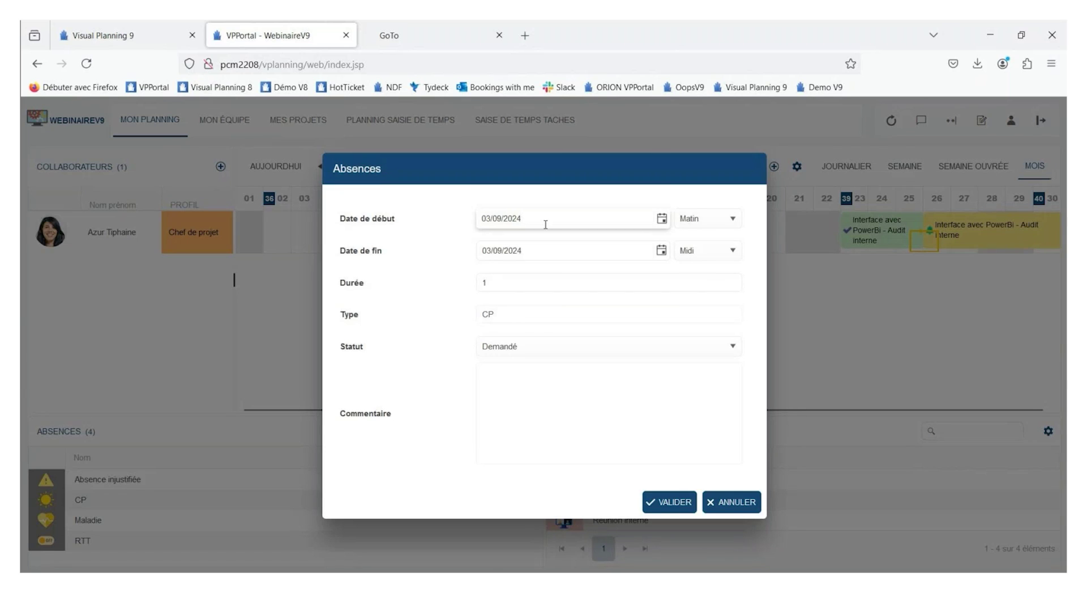
{"action": "left_click", "coordinate": [519, 385]}
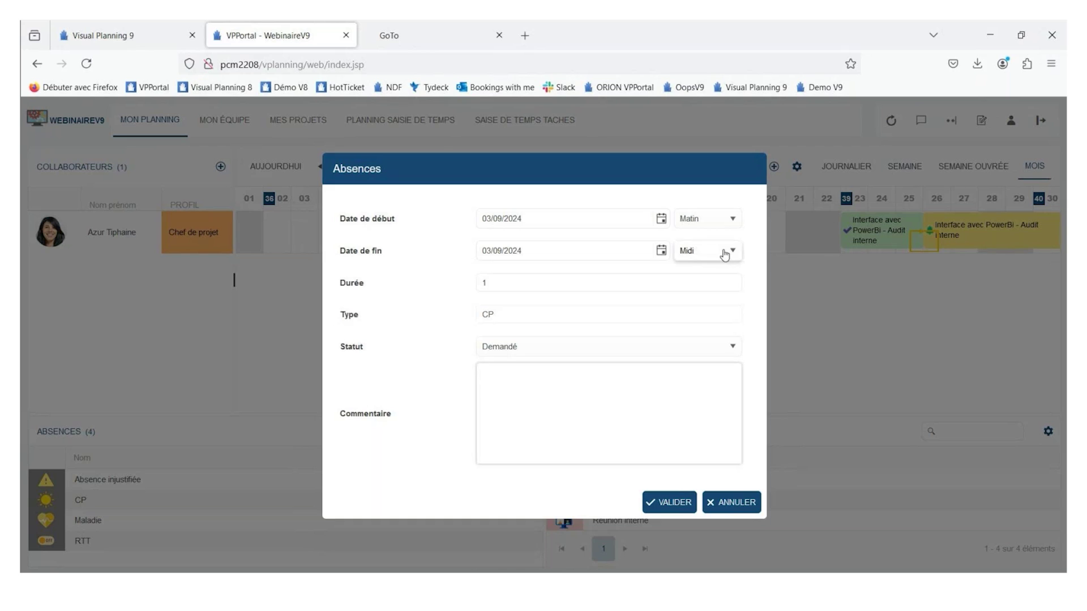
{"action": "left_click", "coordinate": [704, 252]}
{"action": "left_click", "coordinate": [711, 286]}
{"action": "left_click", "coordinate": [687, 502]}
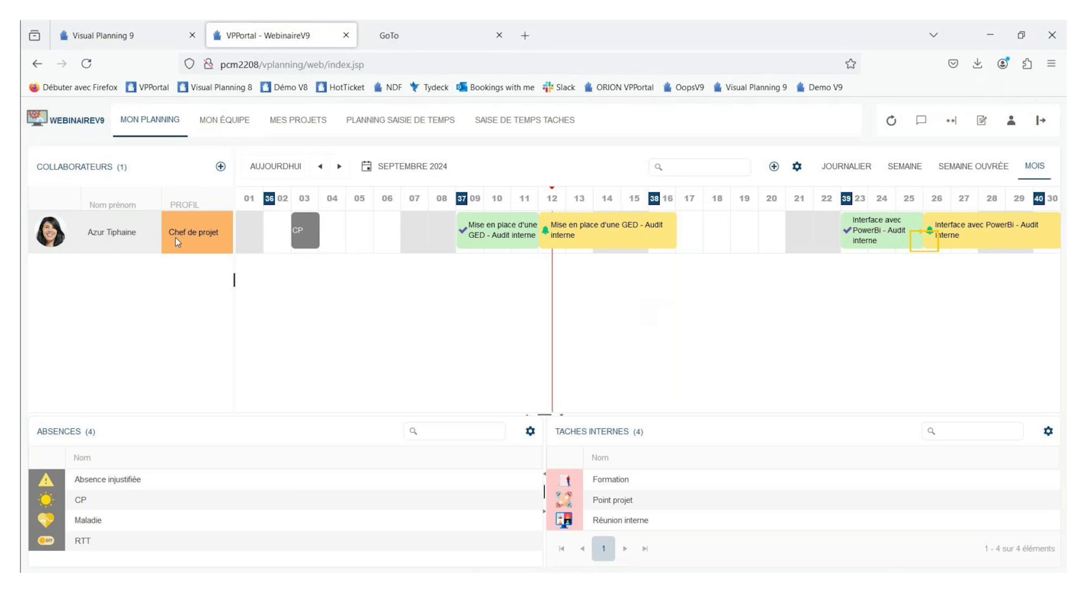
- Open the Mon équipe planning, view the details form of the Démo Webinaire task starting 19/09/2024, and close it without changes
{"action": "left_click", "coordinate": [224, 124]}
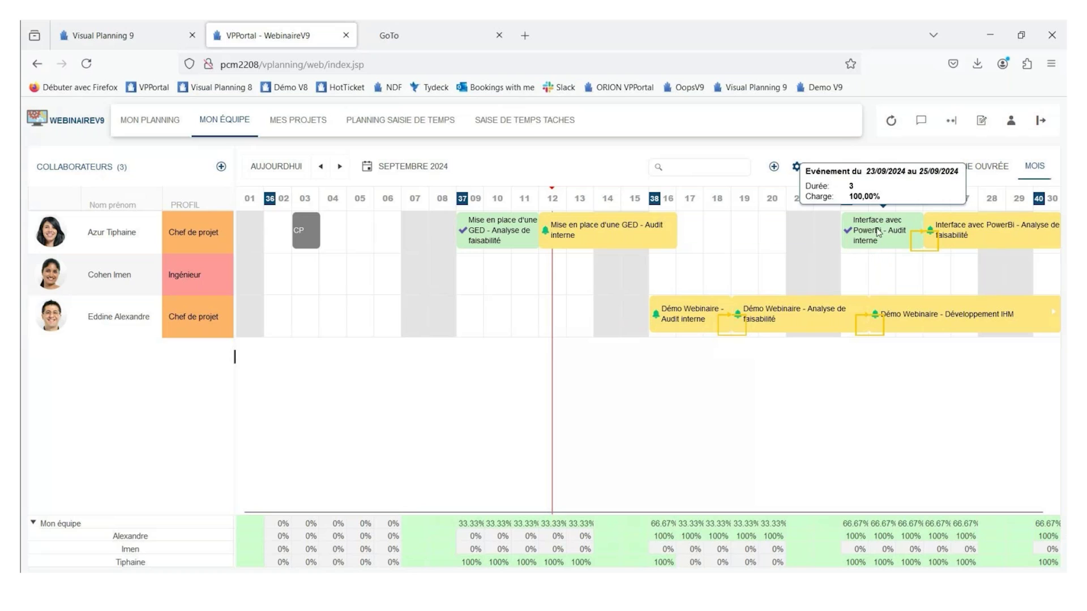
{"action": "double_click", "coordinate": [790, 316]}
{"action": "scroll", "coordinate": [543, 340], "scroll_direction": "down", "scroll_amount": 3}
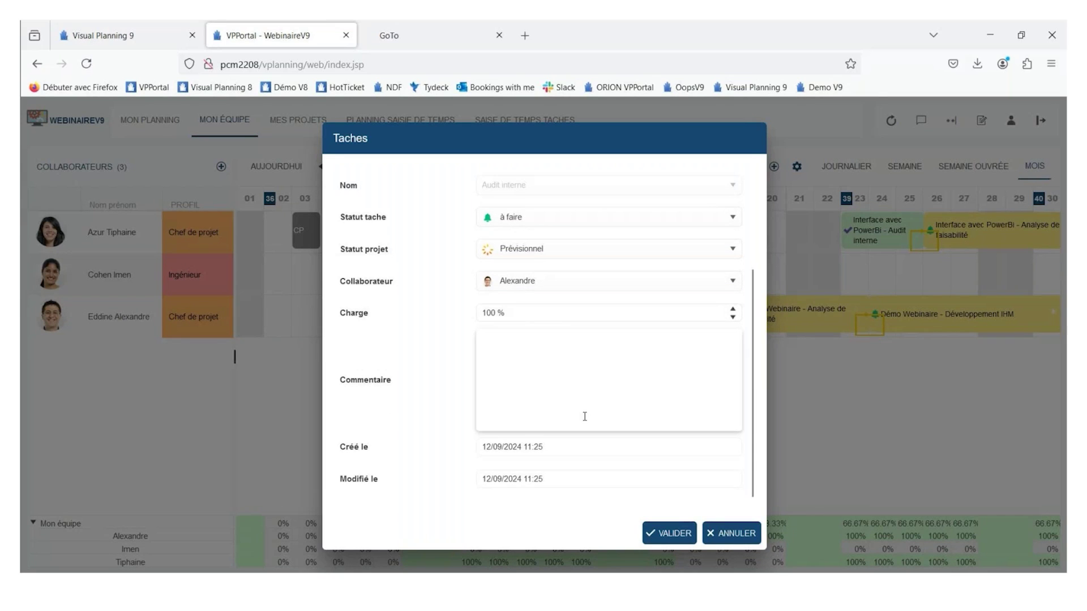
{"action": "scroll", "coordinate": [466, 403], "scroll_direction": "up", "scroll_amount": 3}
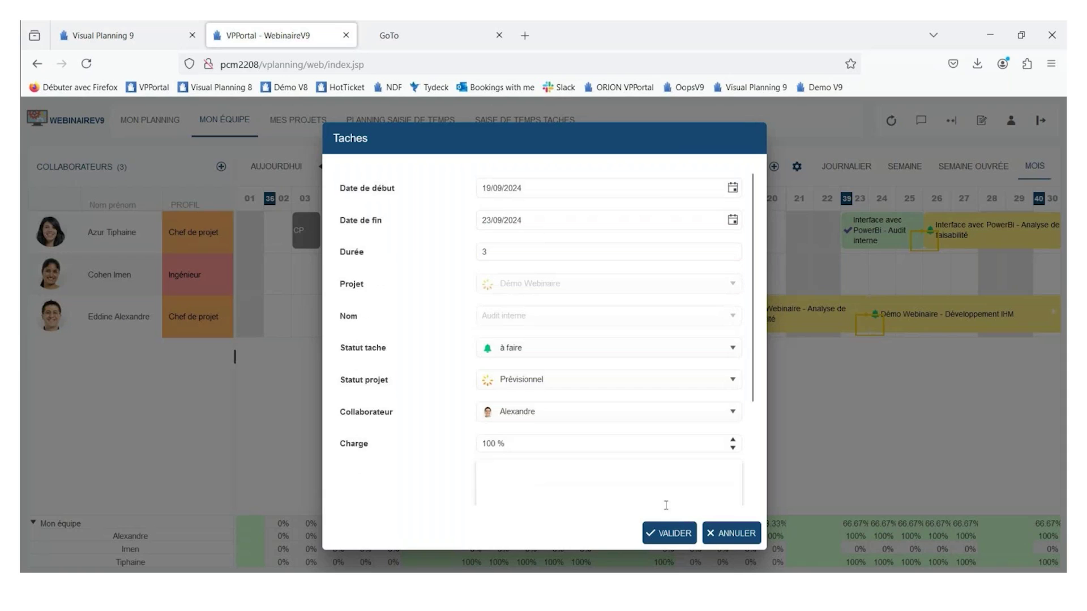
{"action": "left_click", "coordinate": [732, 534]}
- View the actions offered for the Démo Webinaire - Analyse de faisabilité task in the team planning, and dismiss them
{"action": "right_click", "coordinate": [785, 315]}
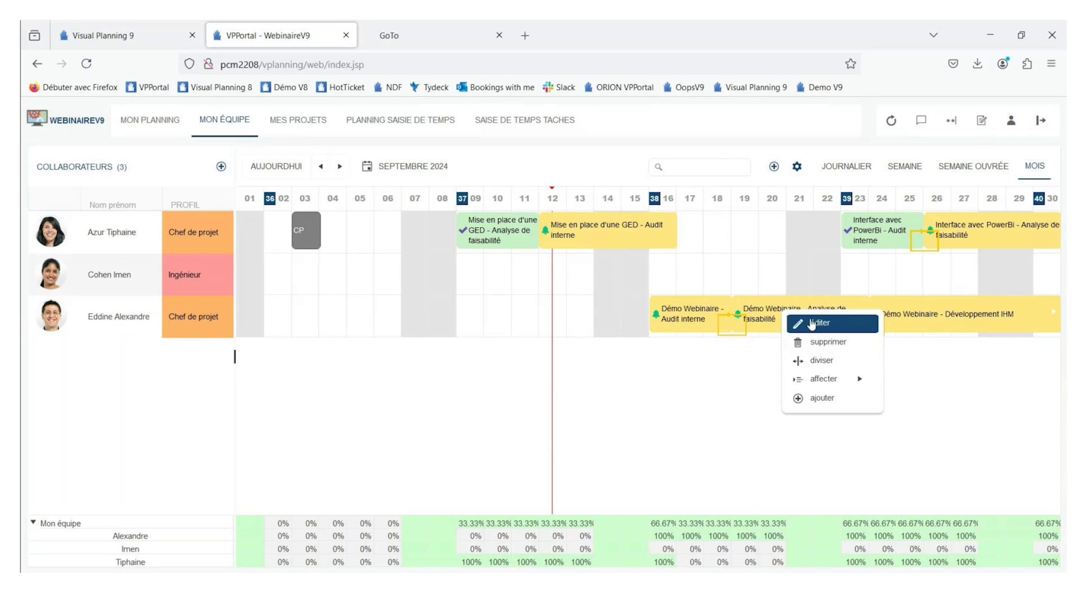
{"action": "mouse_move", "coordinate": [837, 381]}
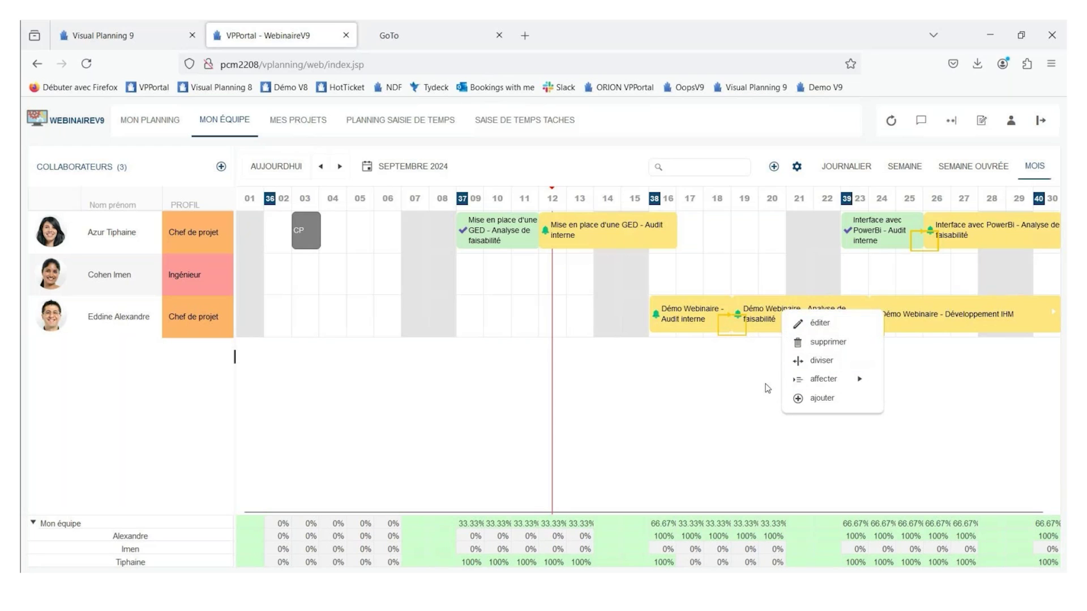
{"action": "left_click", "coordinate": [724, 382]}
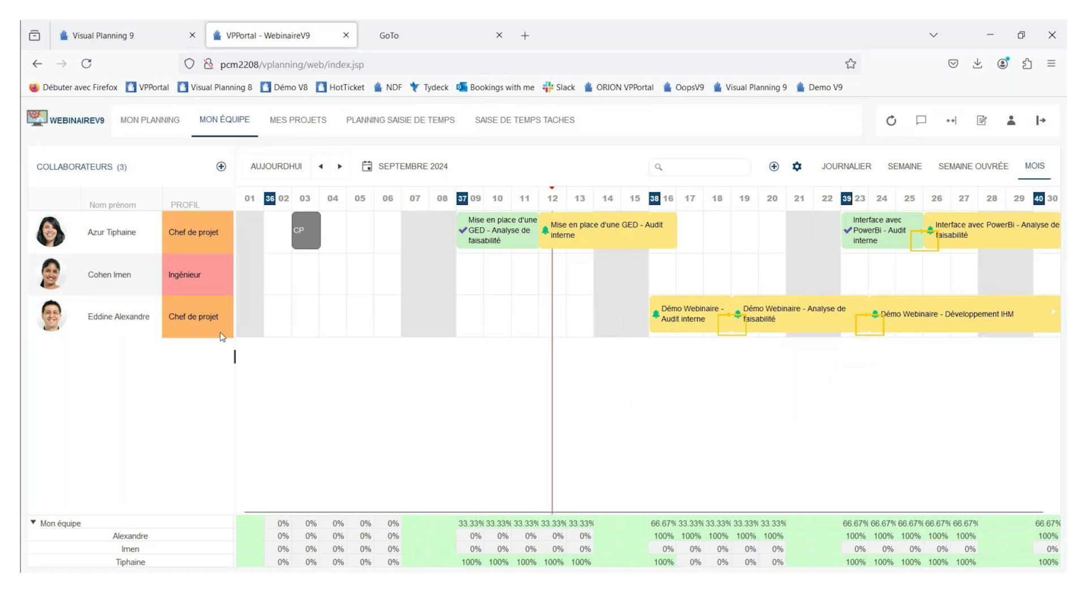
- Collapse and expand the Mon équipe workload summary to compare the team total with each collaborator's load
{"action": "left_click", "coordinate": [34, 523]}
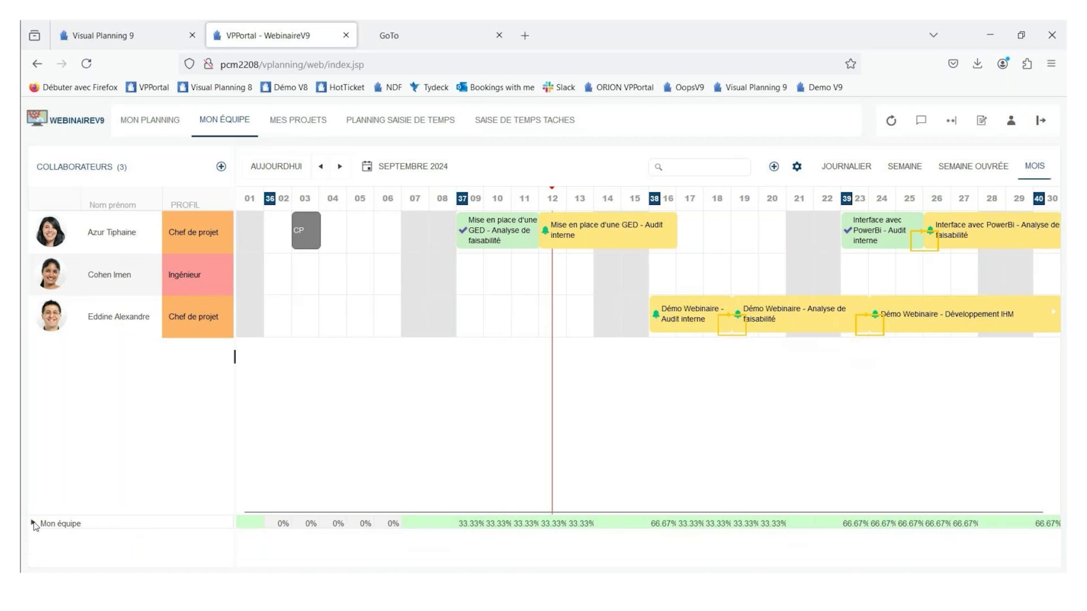
{"action": "left_click", "coordinate": [33, 524]}
{"action": "left_click", "coordinate": [33, 523]}
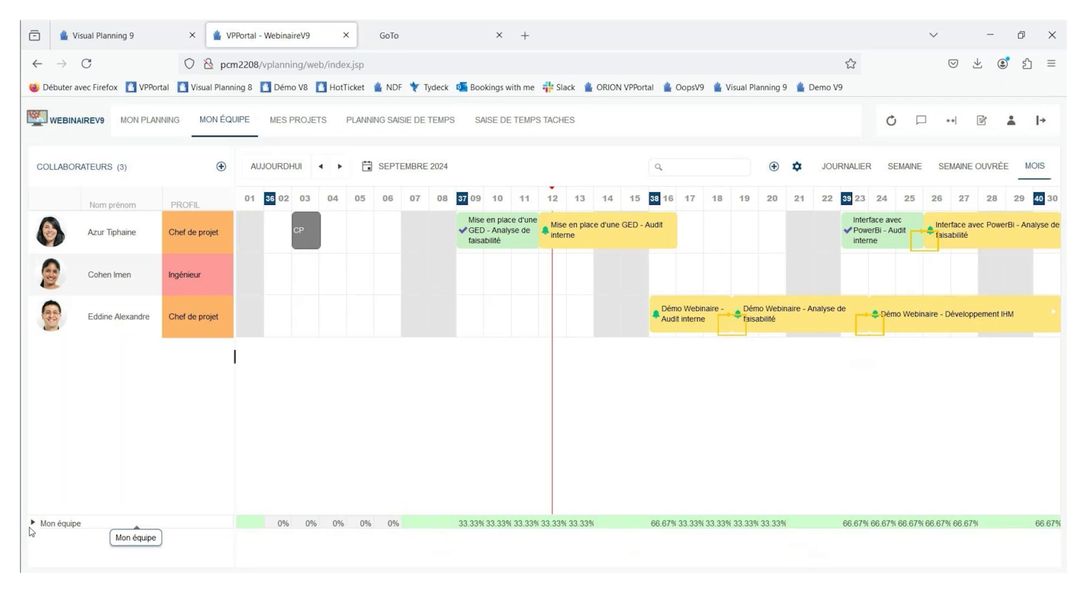
{"action": "left_click", "coordinate": [32, 525]}
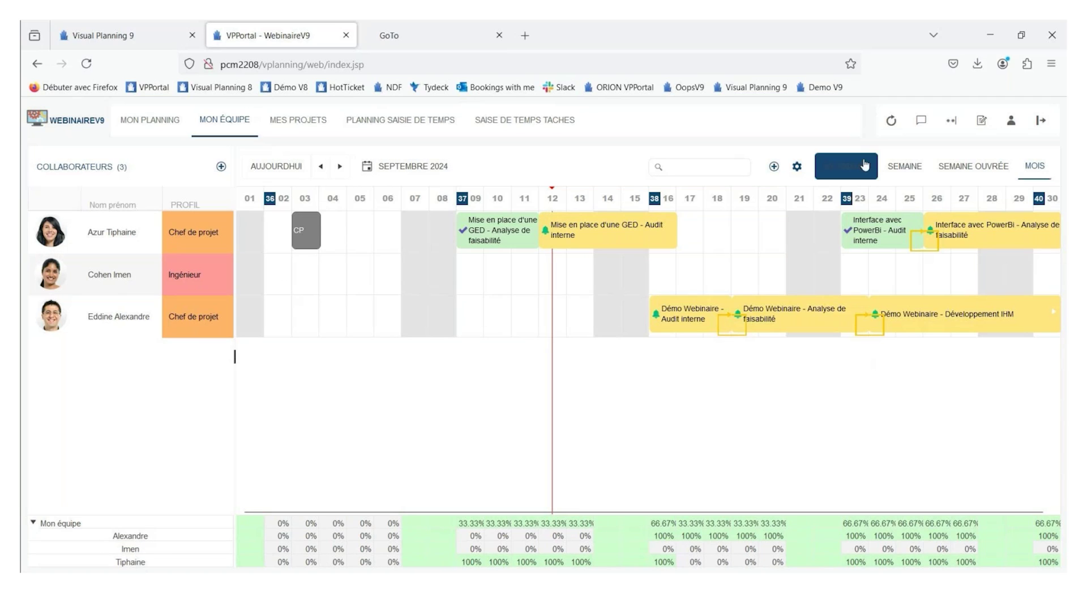
- Open Mes projets and examine the project phases, deliveries and collaborator assignments from late September to early November 2024
{"action": "left_click", "coordinate": [297, 121]}
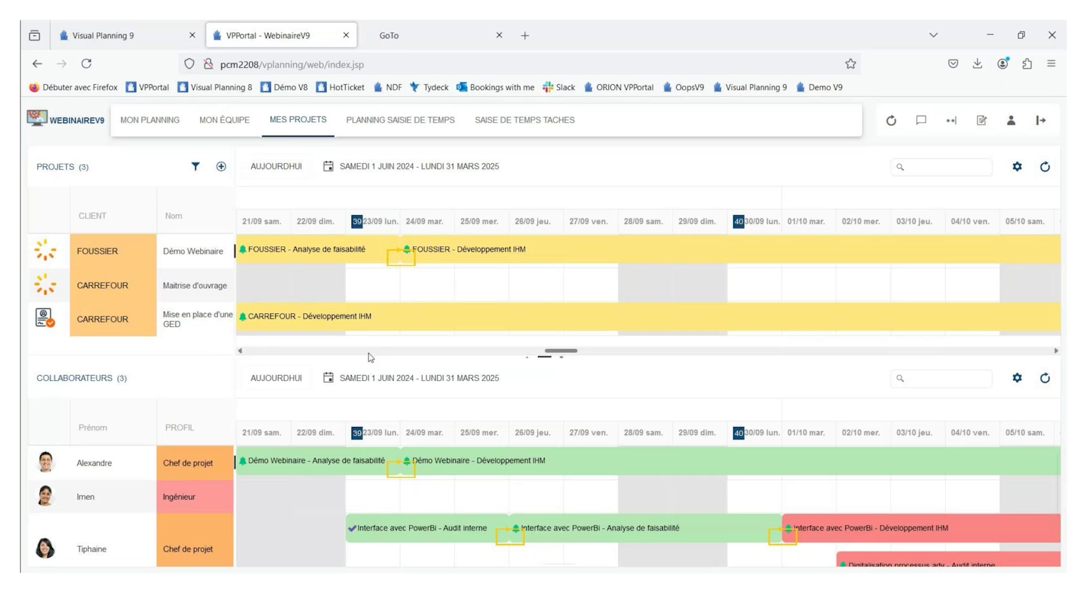
{"action": "left_click_drag", "start_coordinate": [564, 357], "coordinate": [595, 356]}
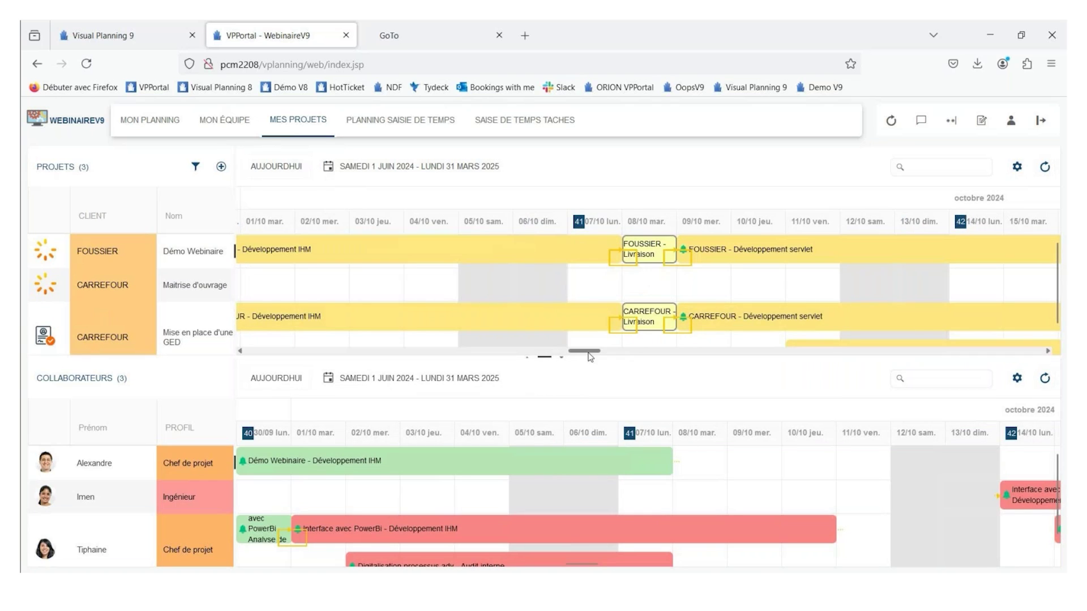
{"action": "left_click_drag", "start_coordinate": [588, 356], "coordinate": [581, 356]}
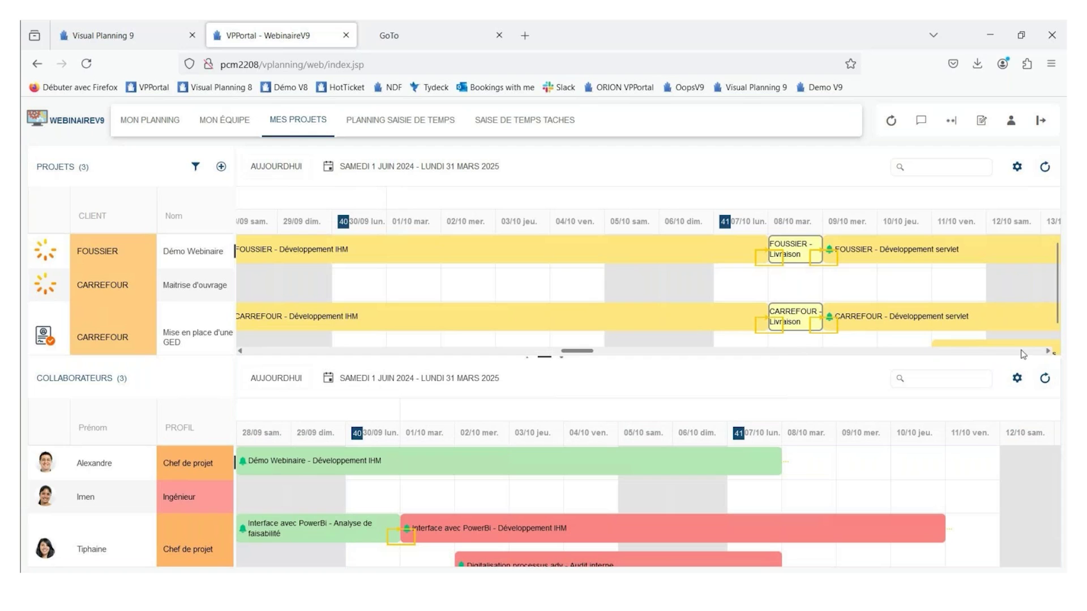
{"action": "left_click", "coordinate": [1047, 351]}
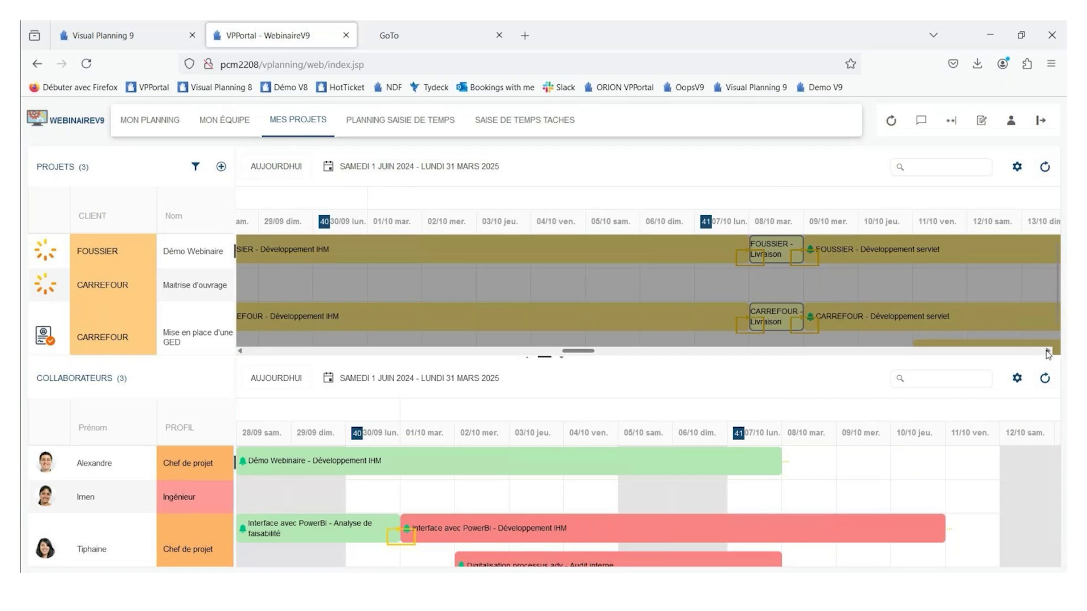
{"action": "left_click", "coordinate": [1048, 352]}
{"action": "left_click", "coordinate": [1048, 351]}
{"action": "left_click", "coordinate": [1048, 352]}
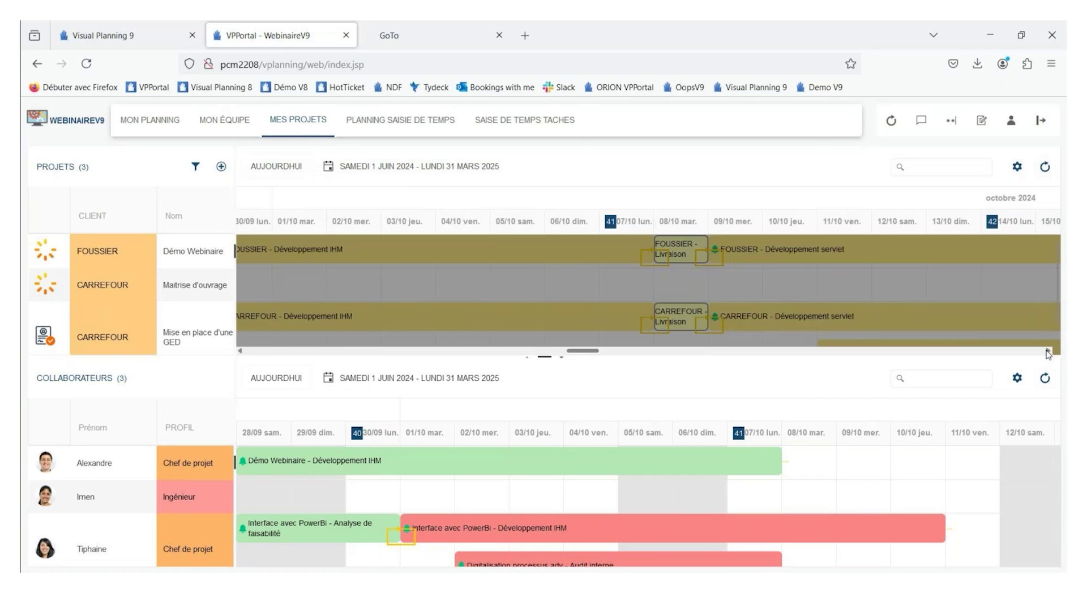
{"action": "left_click", "coordinate": [1048, 352]}
{"action": "left_click", "coordinate": [1048, 352]}
{"action": "left_click", "coordinate": [1048, 352]}
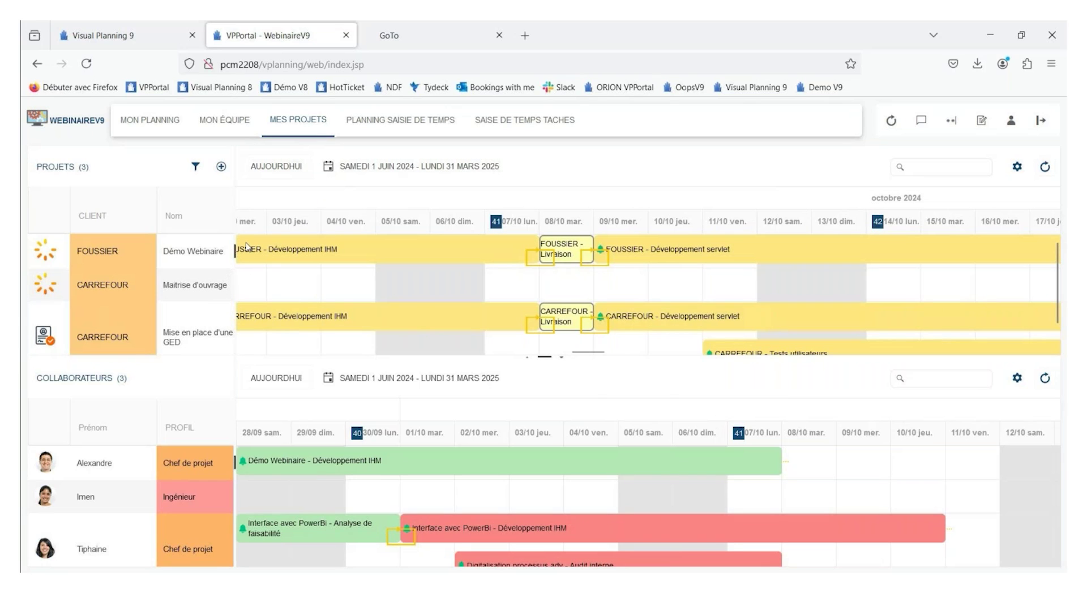
{"action": "left_click", "coordinate": [1049, 352]}
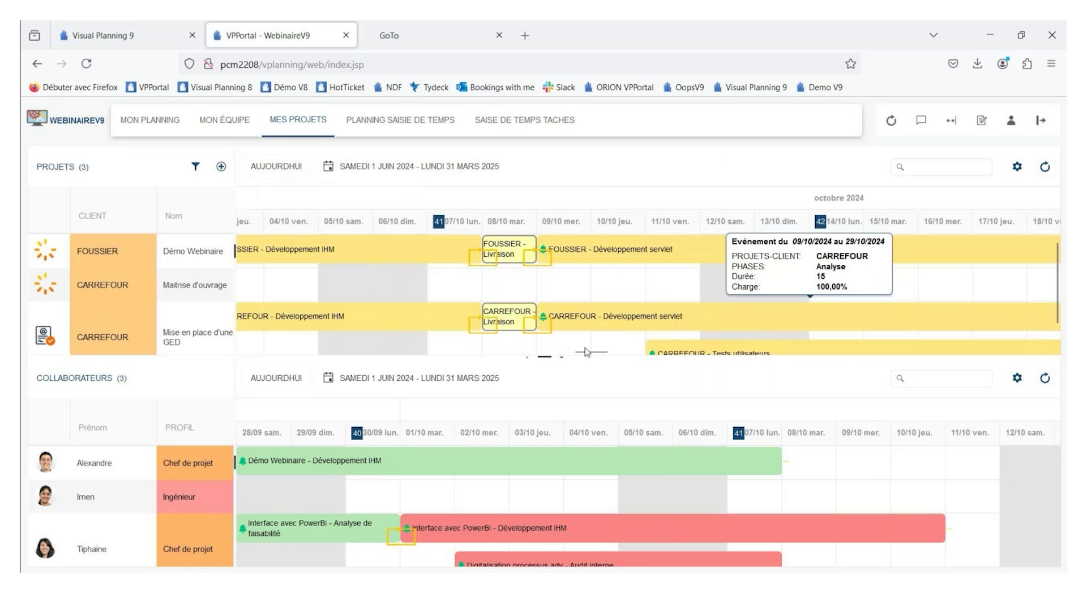
{"action": "left_click_drag", "start_coordinate": [593, 352], "coordinate": [647, 354]}
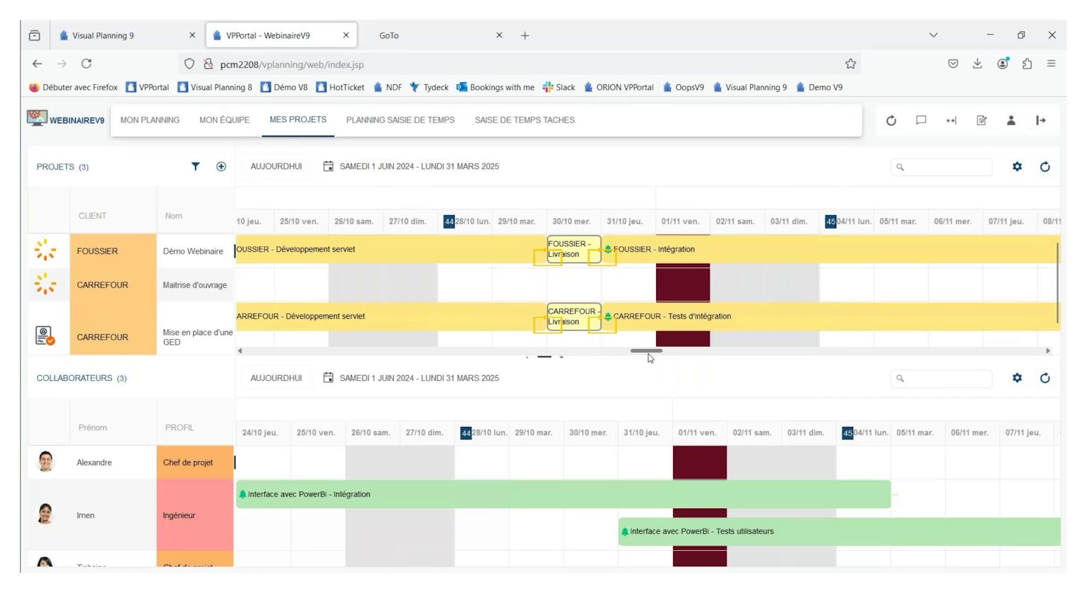
{"action": "left_click_drag", "start_coordinate": [645, 355], "coordinate": [654, 356]}
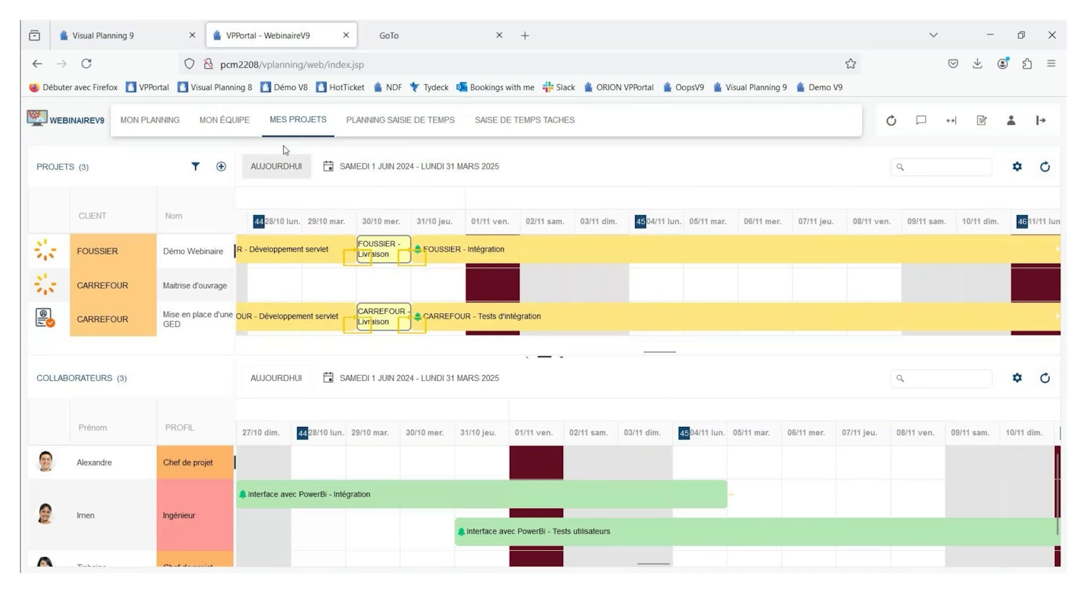
- Open Planning saisie de temps, view the time entry form for the Interface avec PowerBi Développement IHM task on 12/09/2024, and cancel it
{"action": "left_click", "coordinate": [422, 124]}
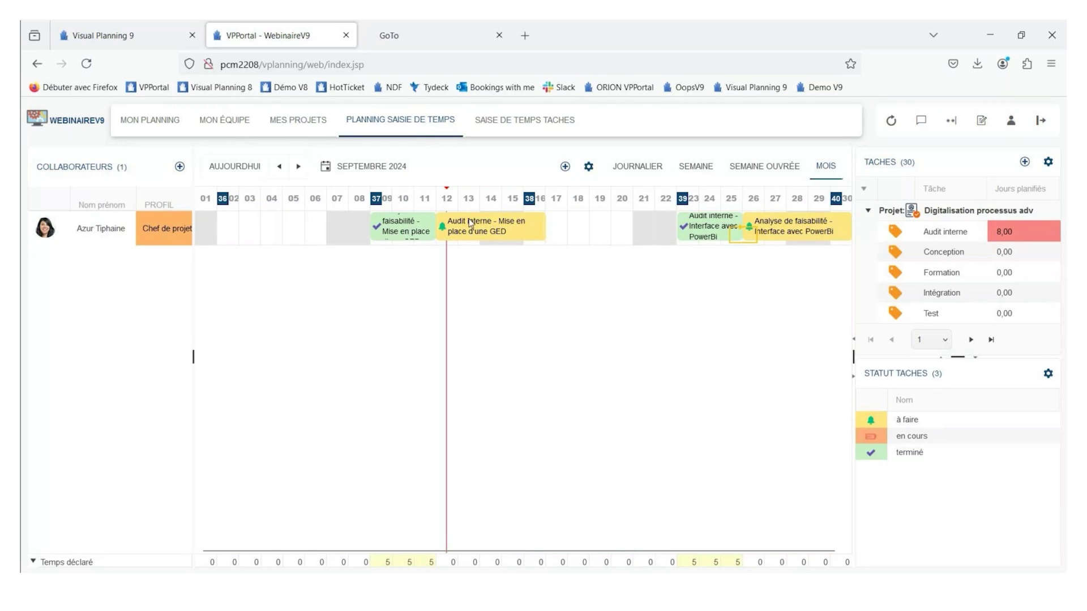
{"action": "mouse_move", "coordinate": [506, 232]}
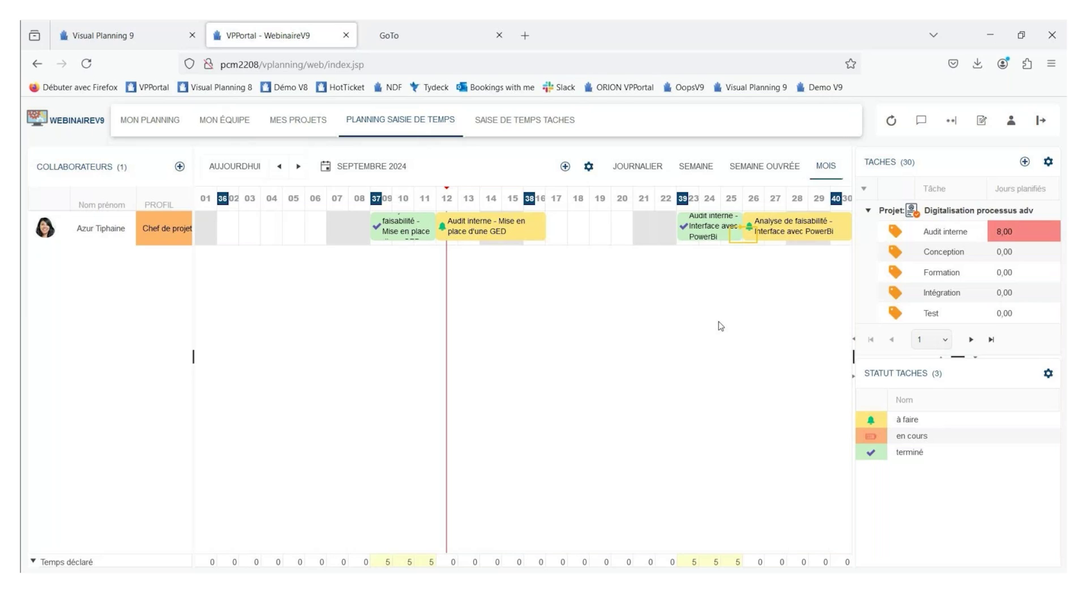
{"action": "scroll", "coordinate": [908, 289], "scroll_direction": "down", "scroll_amount": 3}
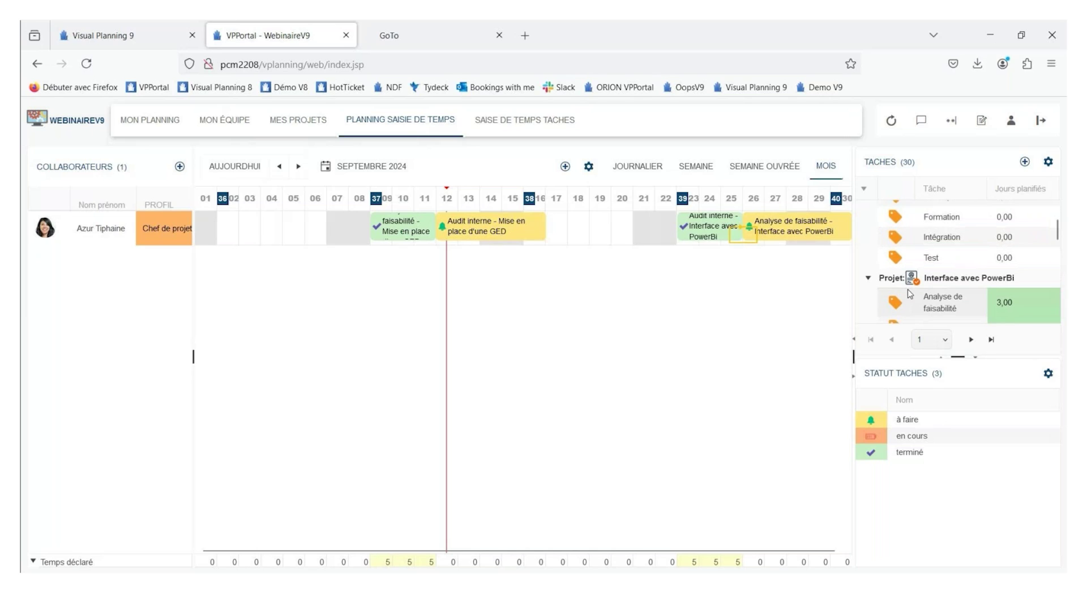
{"action": "scroll", "coordinate": [954, 258], "scroll_direction": "down", "scroll_amount": 2}
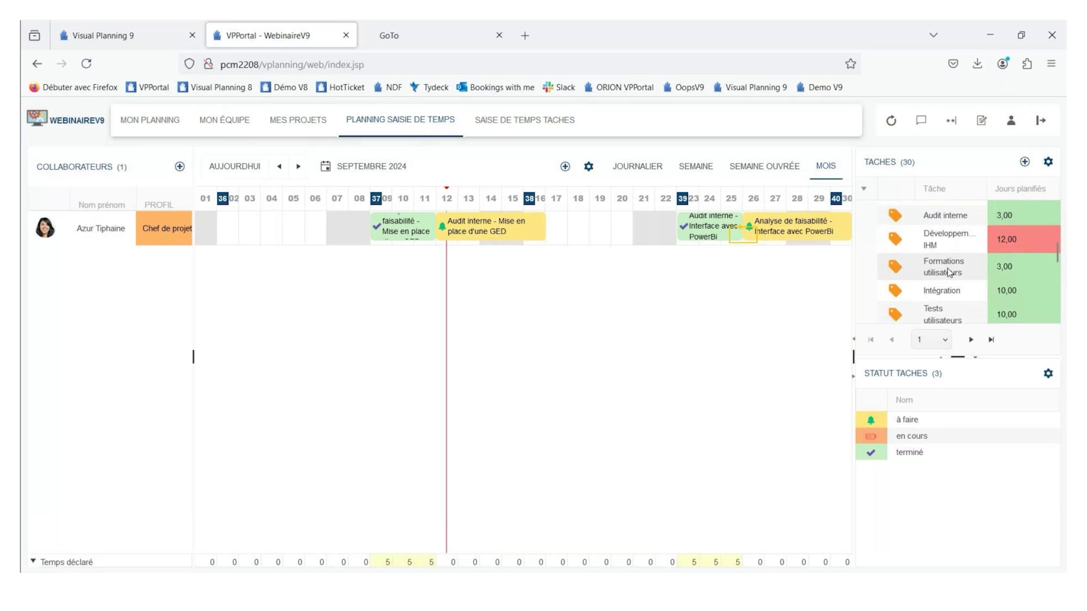
{"action": "left_click_drag", "start_coordinate": [950, 273], "coordinate": [585, 228]}
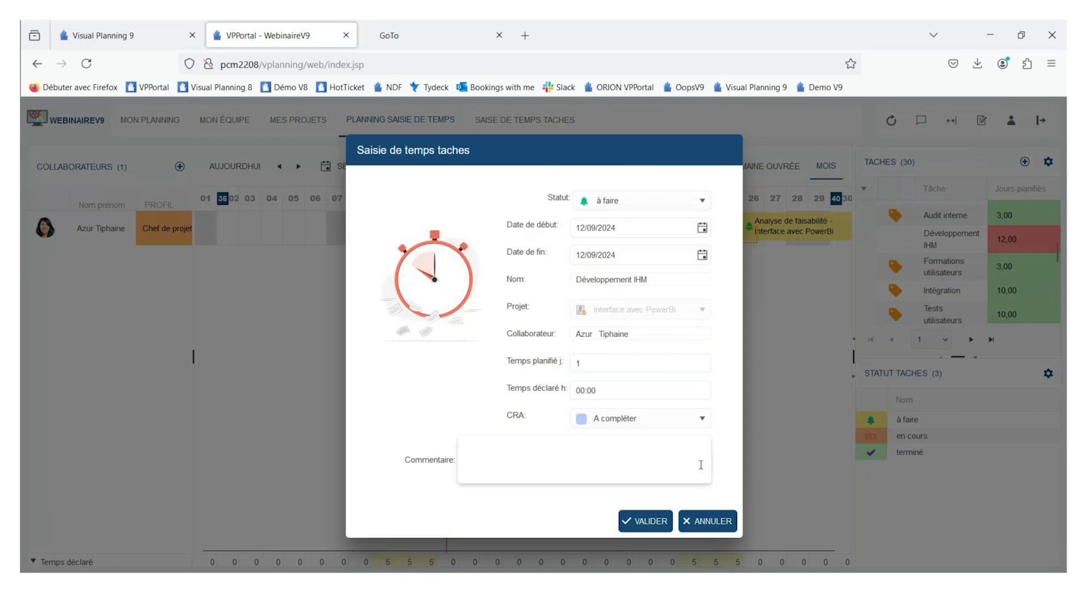
{"action": "left_click", "coordinate": [702, 522]}
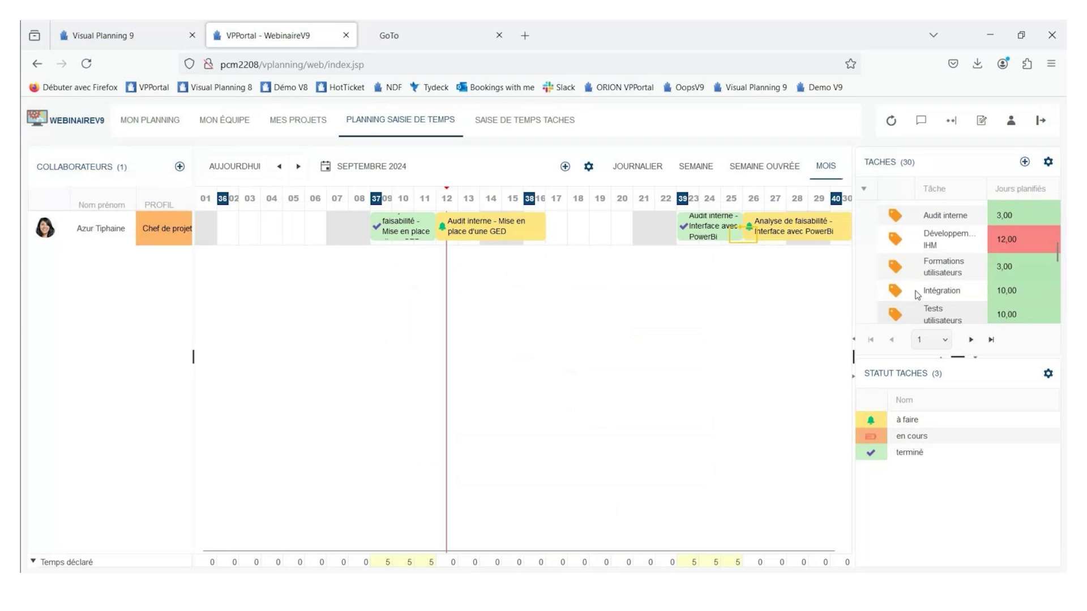
- Search the Taches list for "ihm", and clear the search to restore the full task list
{"action": "left_click", "coordinate": [1048, 163]}
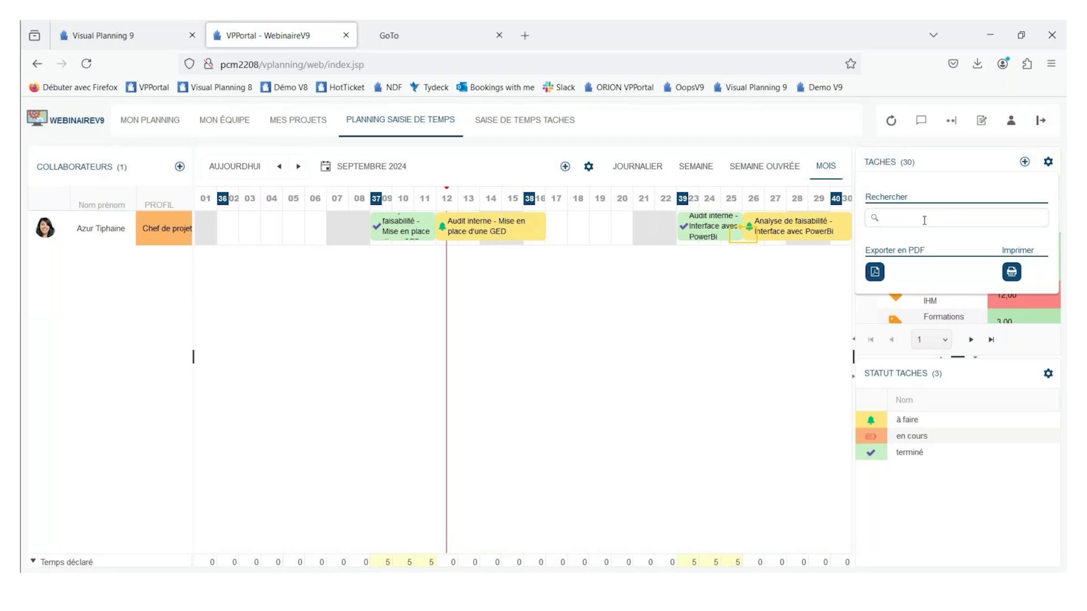
{"action": "type", "text": "ihm"}
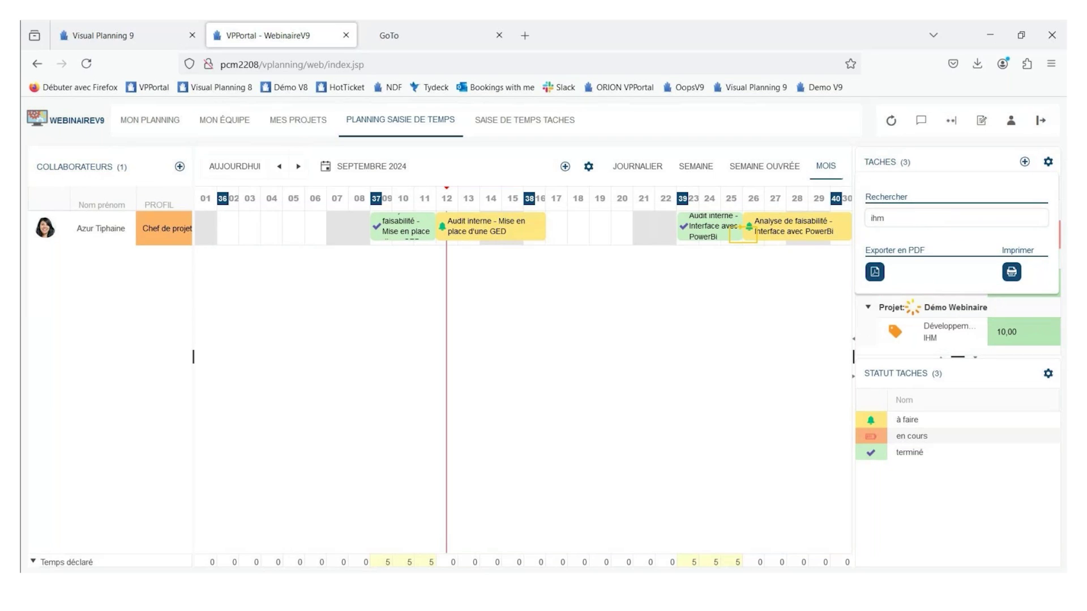
{"action": "left_click", "coordinate": [965, 456]}
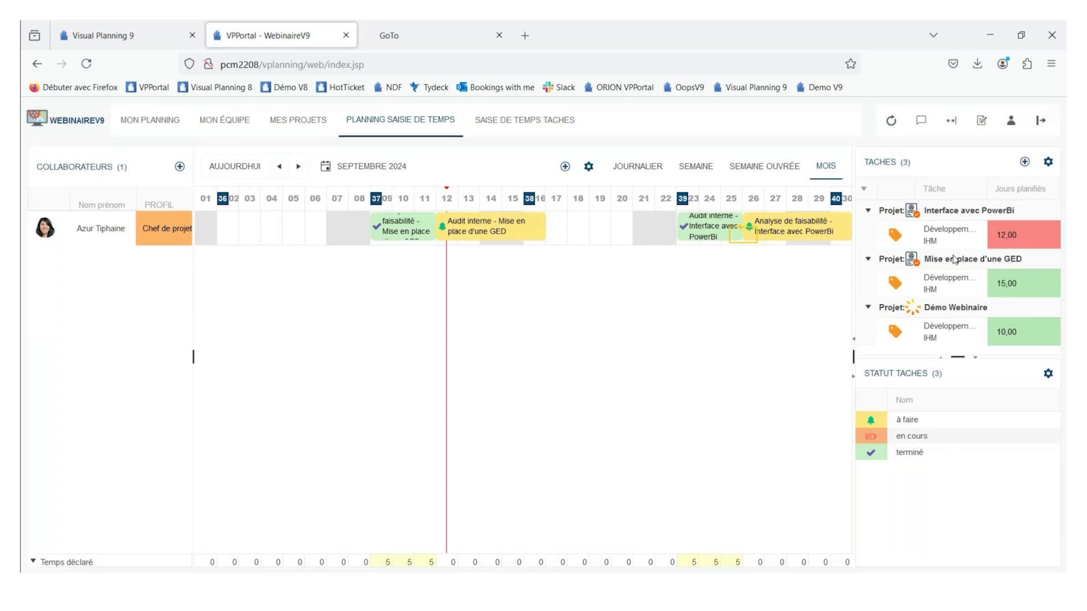
{"action": "left_click", "coordinate": [1048, 162]}
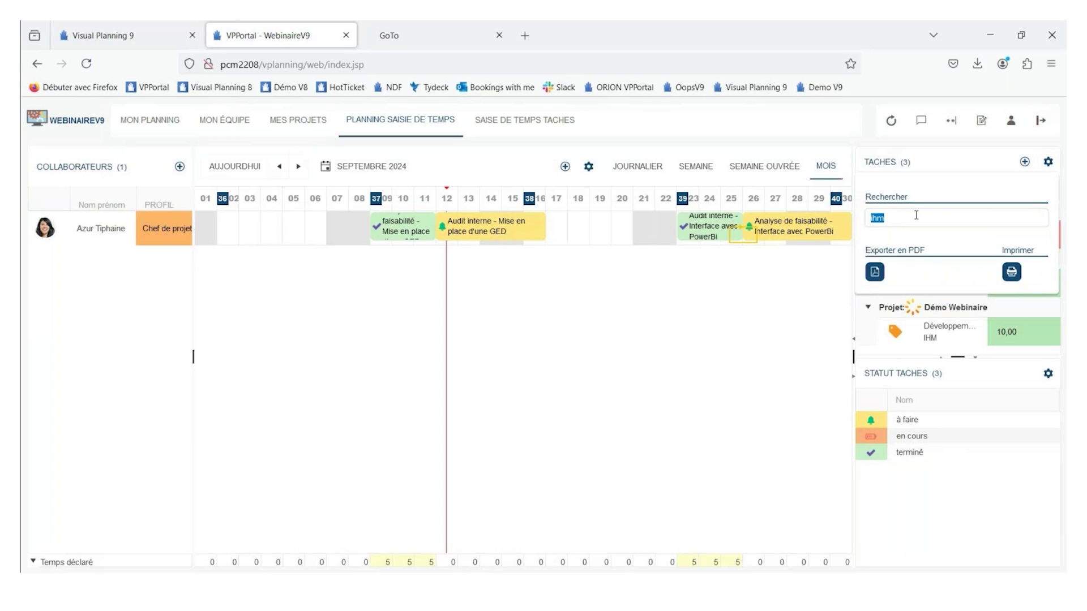
{"action": "key", "text": "BackSpace"}
{"action": "left_click", "coordinate": [892, 505]}
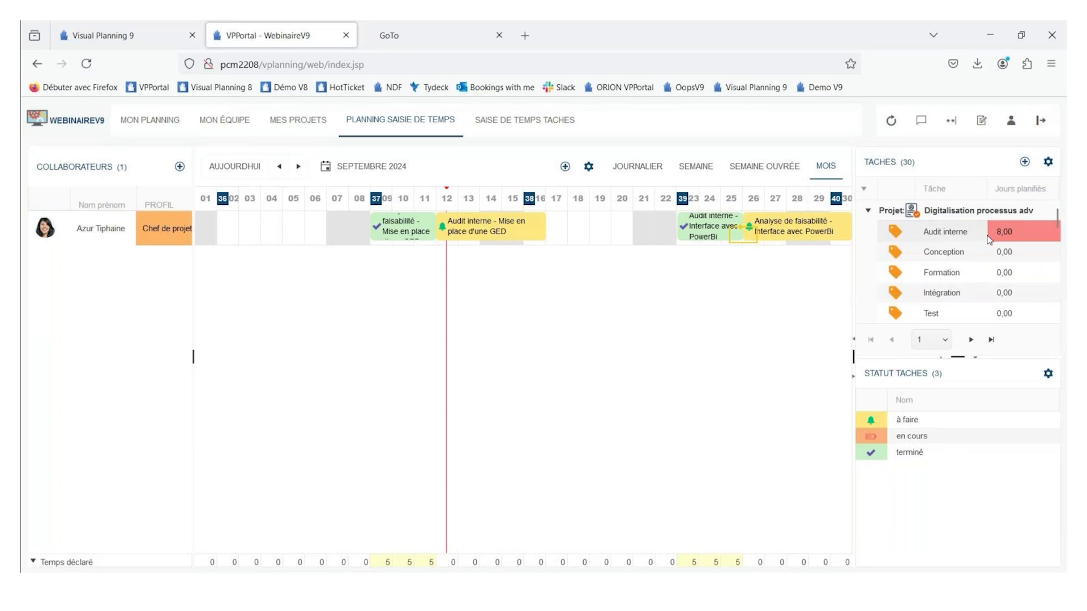
- Add the Digitalisation processus adv Conception task to the collaborator's planning on 18/09/2024, declaring 02:00 hours with status terminé and CRA OK
{"action": "left_click_drag", "start_coordinate": [936, 253], "coordinate": [581, 224]}
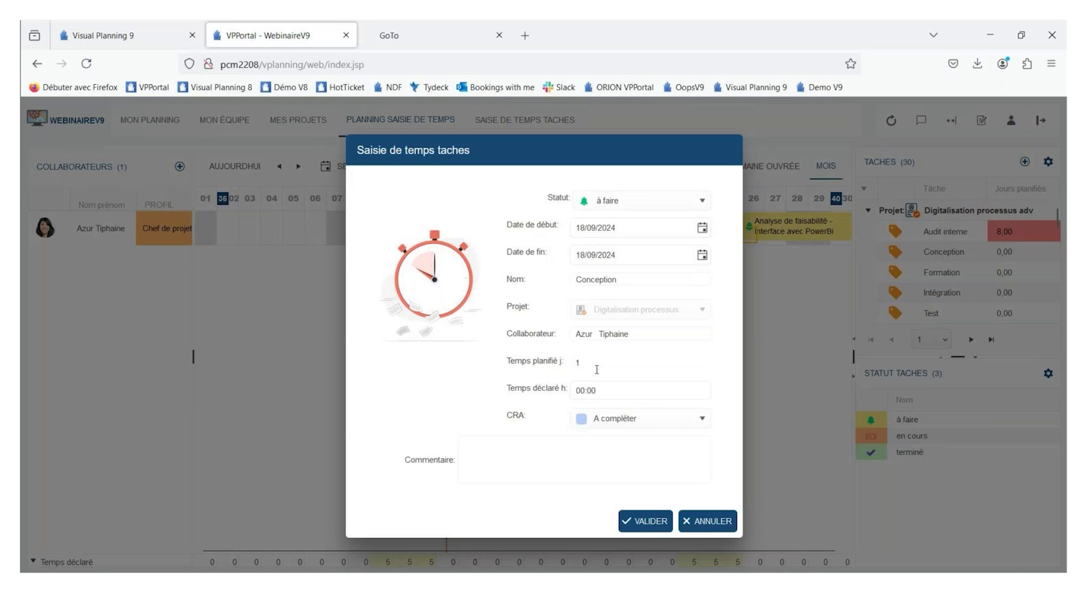
{"action": "left_click", "coordinate": [629, 390]}
{"action": "type", "text": "00"}
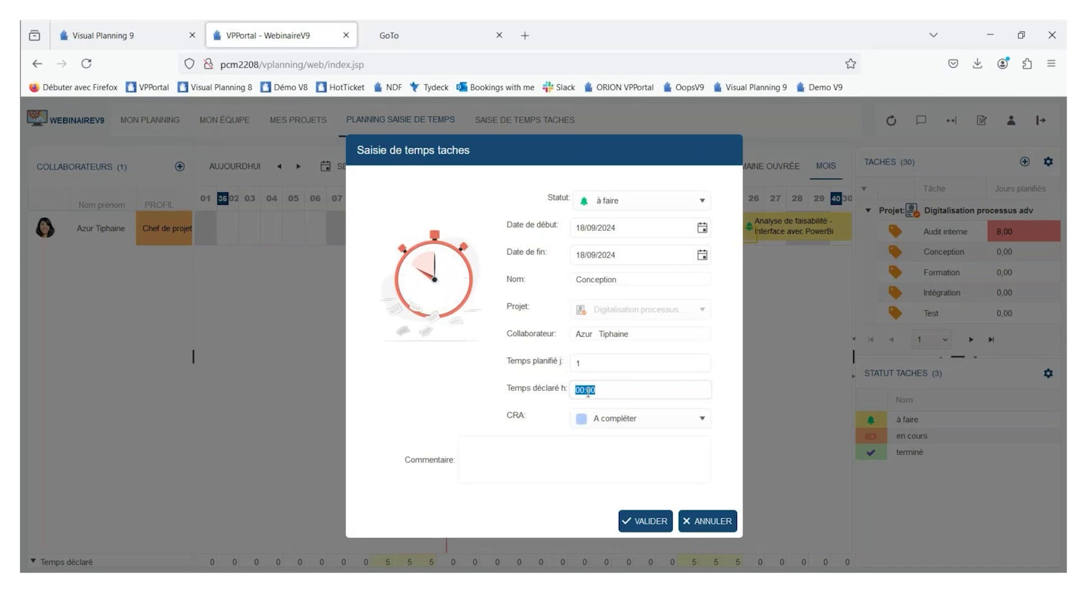
{"action": "type", "text": "2"}
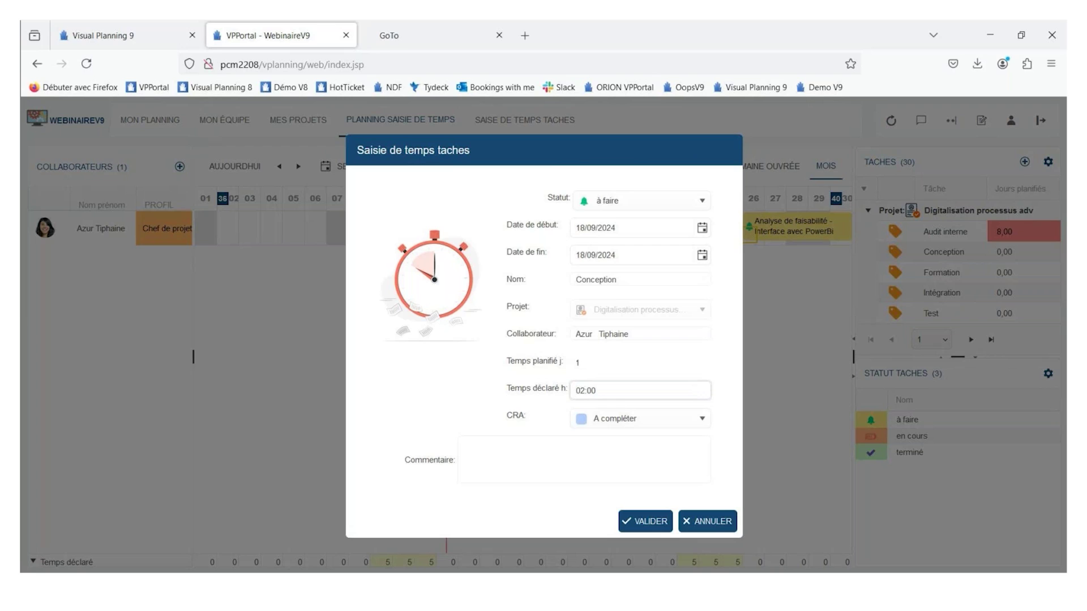
{"action": "left_click", "coordinate": [616, 202]}
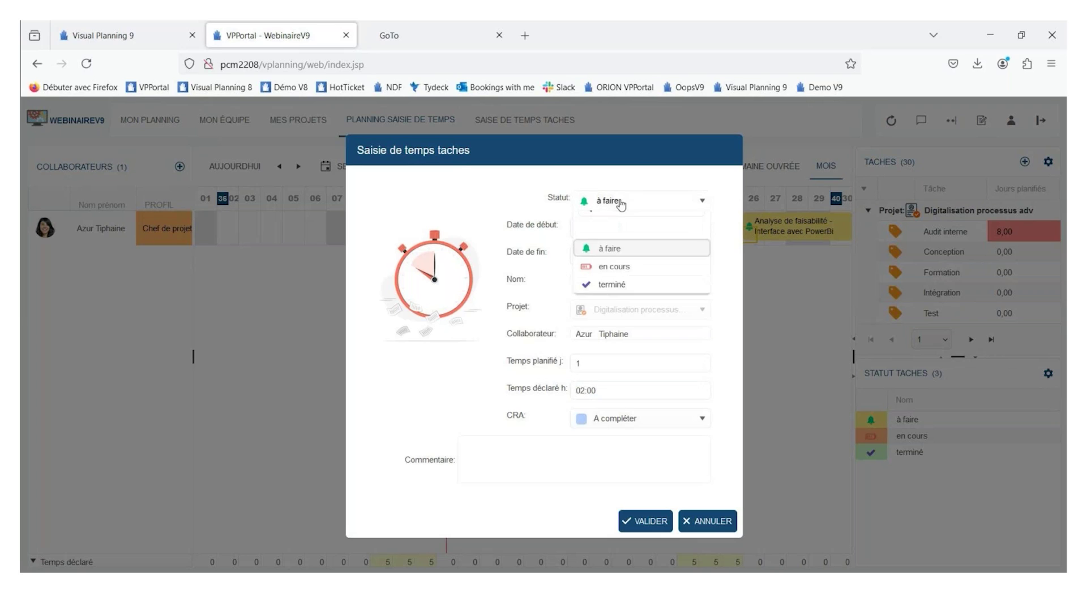
{"action": "left_click", "coordinate": [612, 303]}
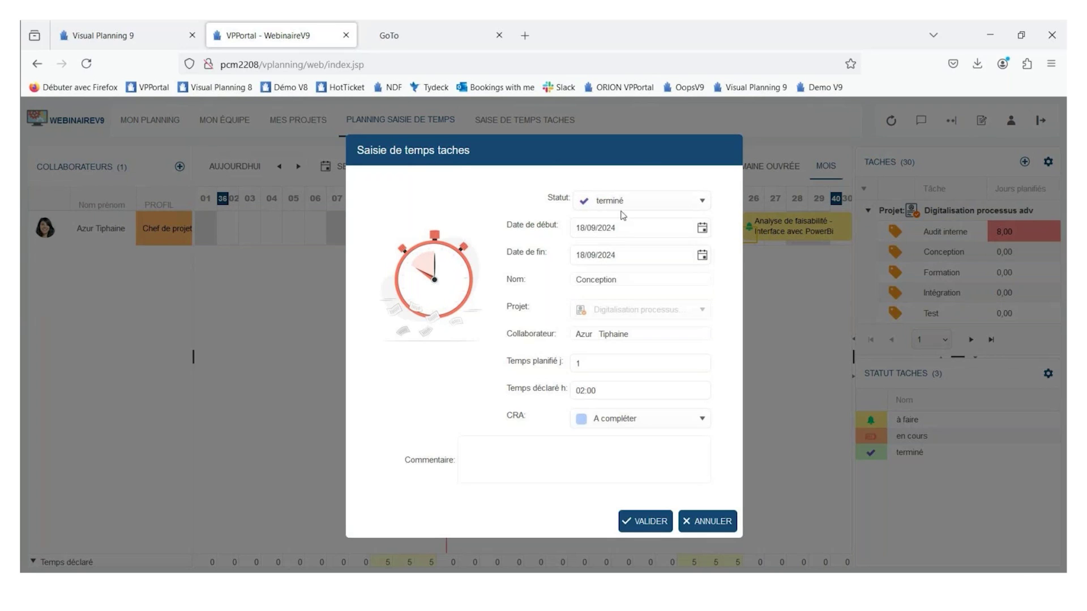
{"action": "left_click", "coordinate": [616, 426]}
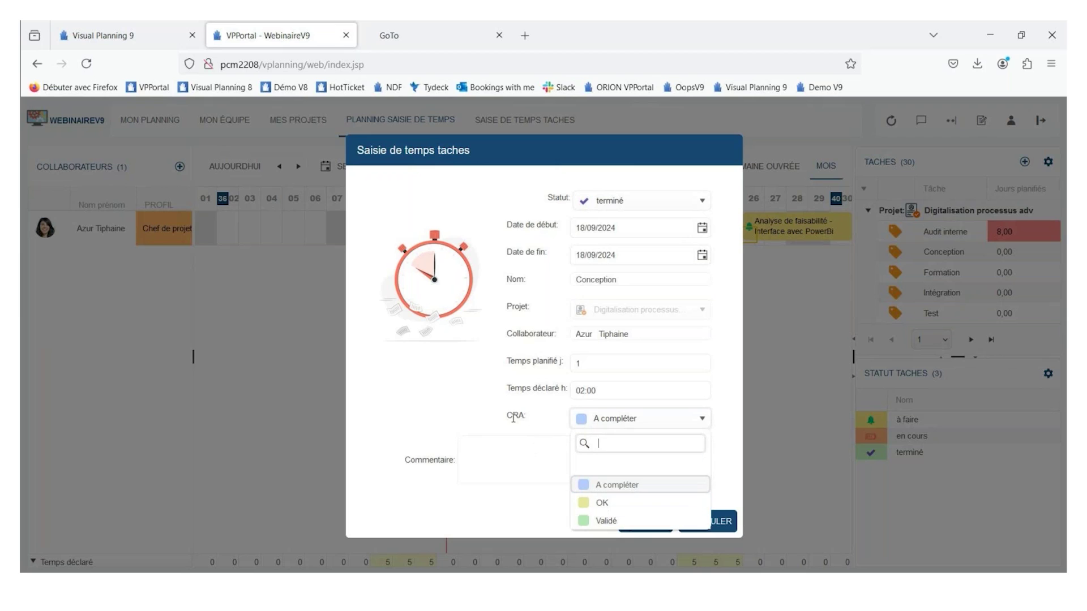
{"action": "left_click", "coordinate": [601, 511]}
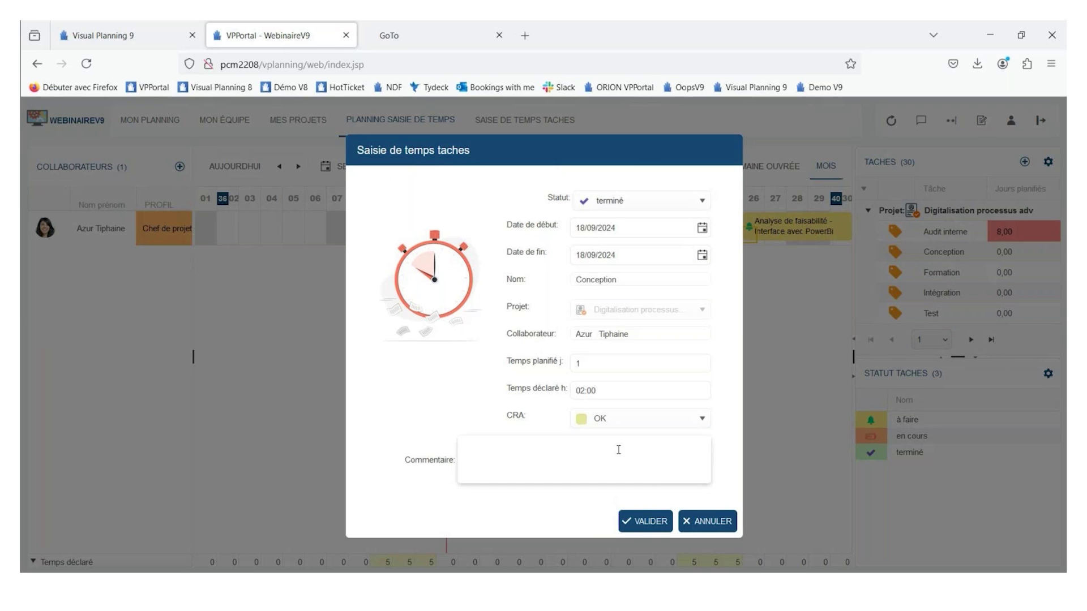
{"action": "left_click", "coordinate": [636, 523]}
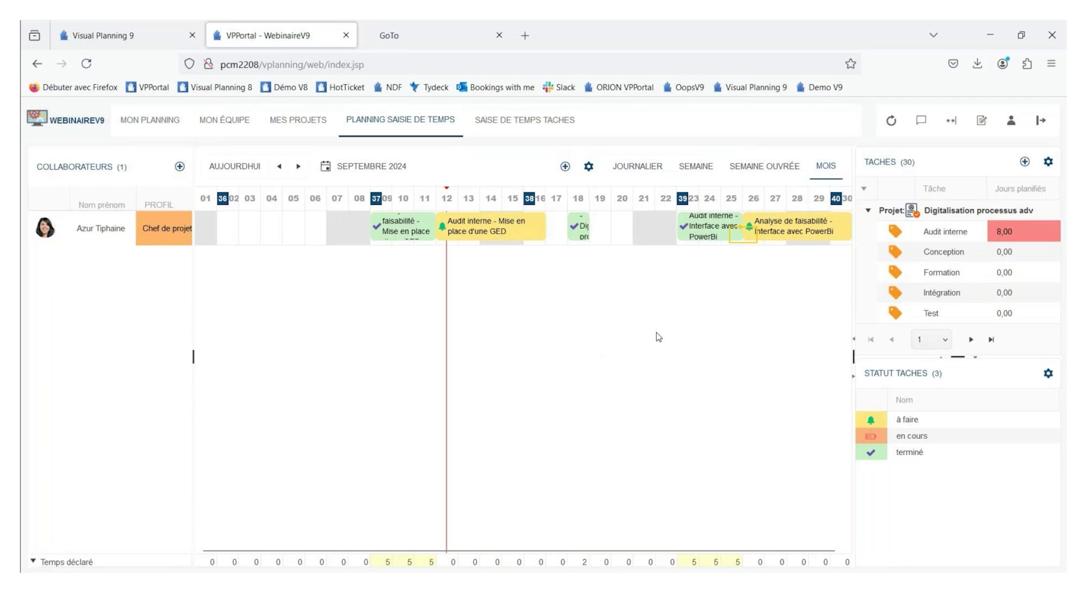
- Declare 15:00 hours on the Audit interne task of Mise en place d'une GED, with CRA OK and status terminé, and validate the entry
{"action": "double_click", "coordinate": [475, 235]}
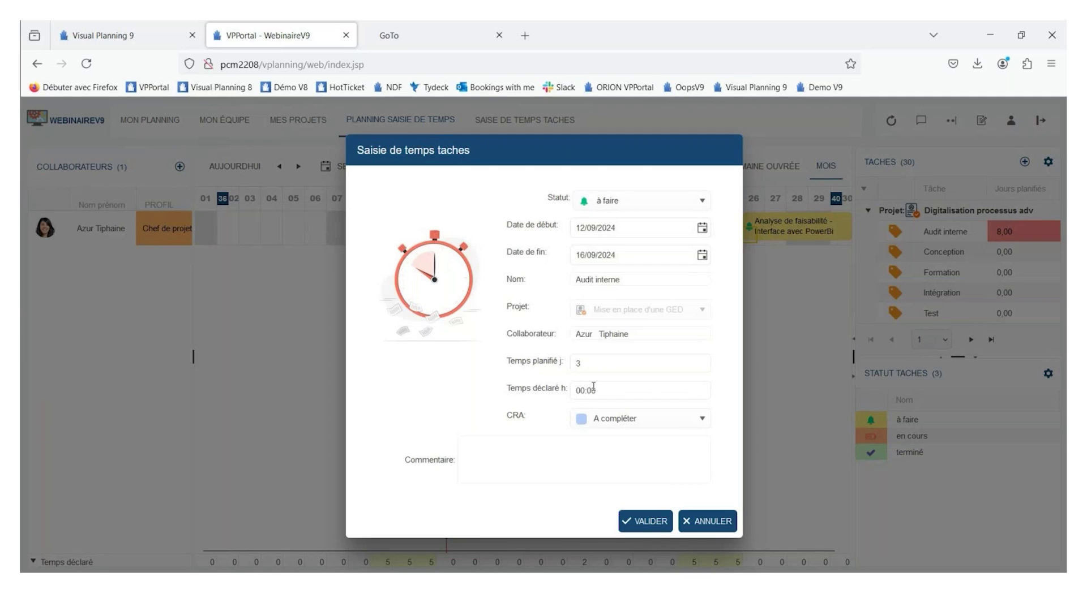
{"action": "left_click", "coordinate": [594, 389]}
{"action": "left_click", "coordinate": [587, 390]}
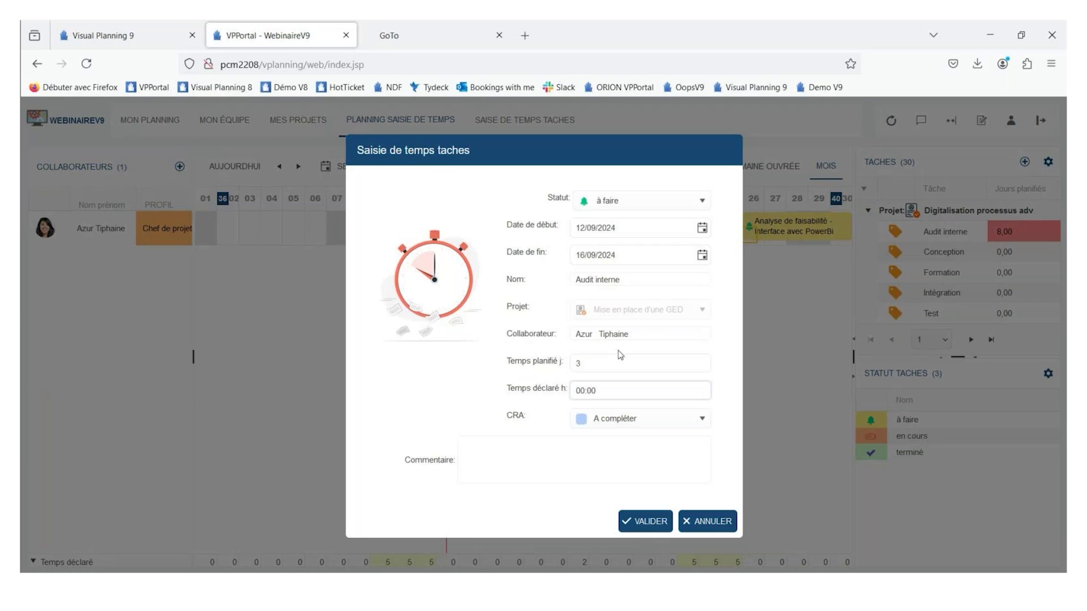
{"action": "key", "text": "BackSpace"}
{"action": "key", "text": "BackSpace"}
{"action": "left_click", "coordinate": [617, 419]}
{"action": "left_click", "coordinate": [607, 501]}
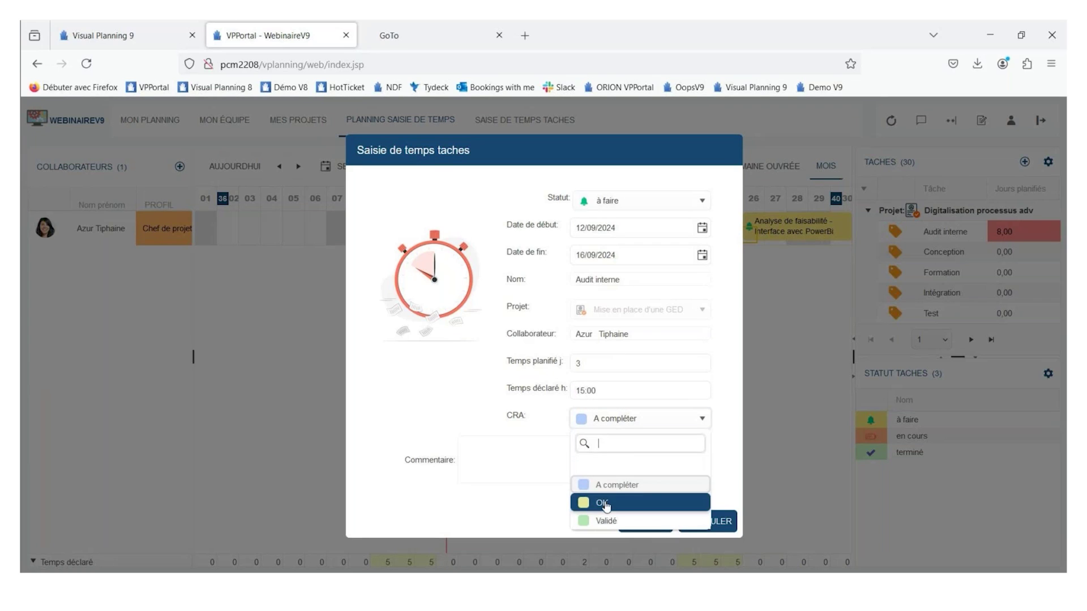
{"action": "left_click", "coordinate": [622, 202]}
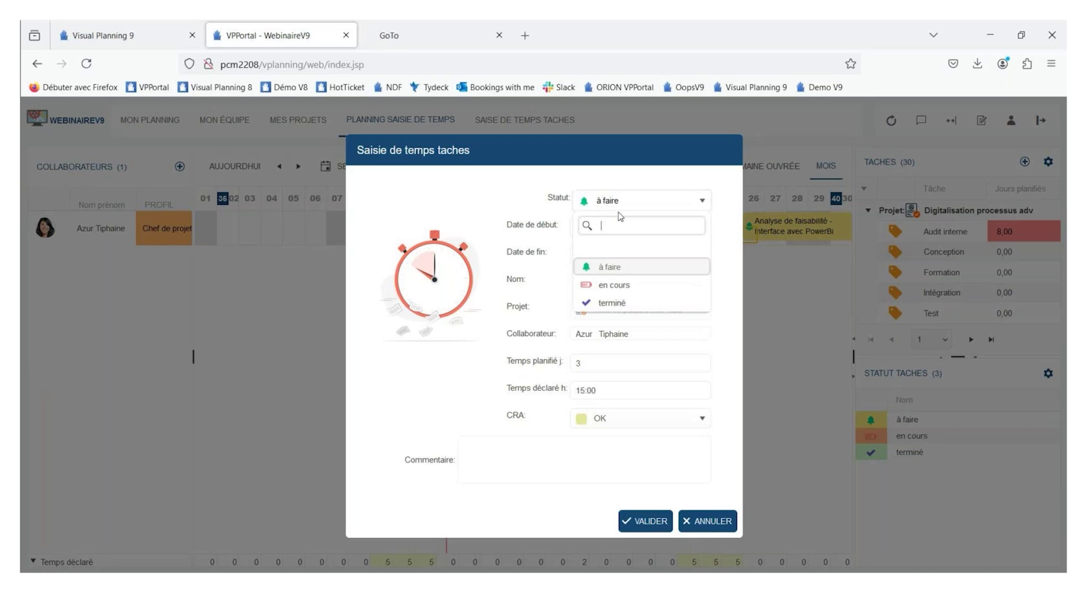
{"action": "left_click", "coordinate": [611, 300]}
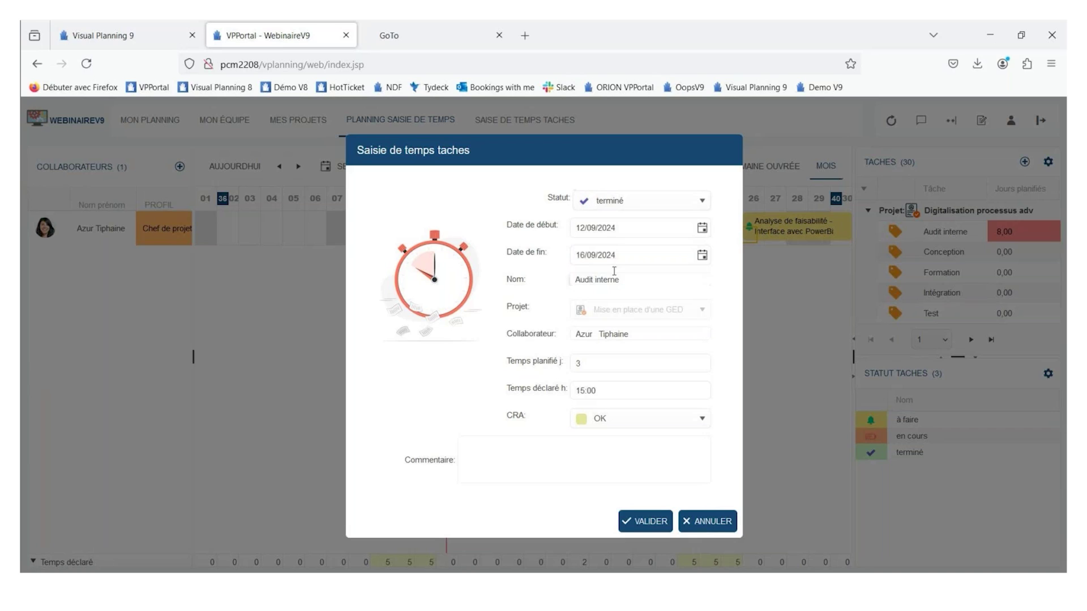
{"action": "left_click", "coordinate": [644, 521]}
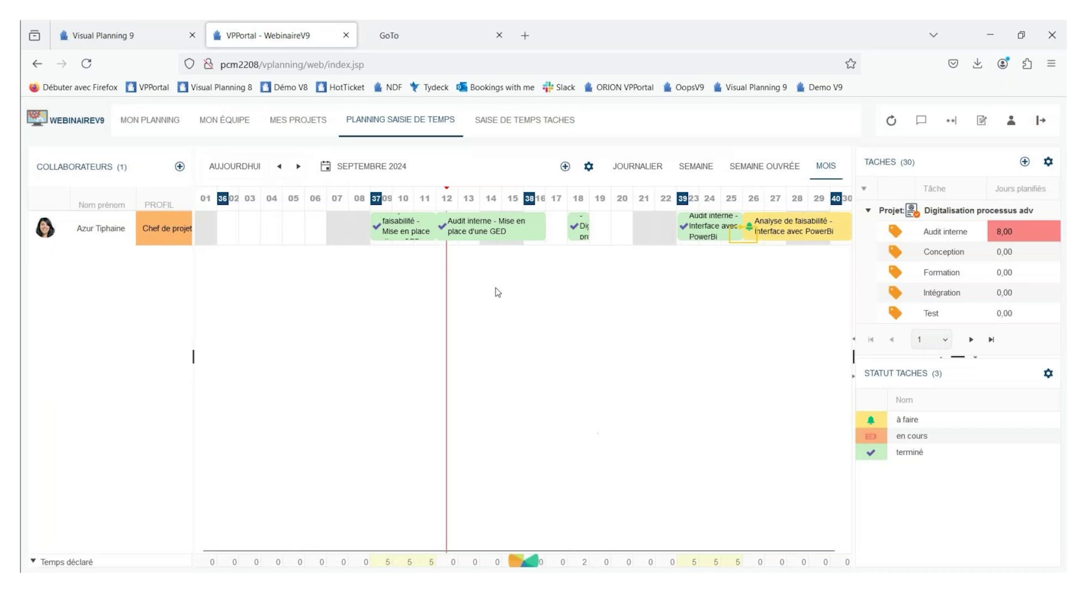
- Switch to the Visual Planning WebinaireV9 window and open the 4.SAISIE DE TEMPS view to review the collaborators' declared times
{"action": "mouse_move", "coordinate": [786, 585]}
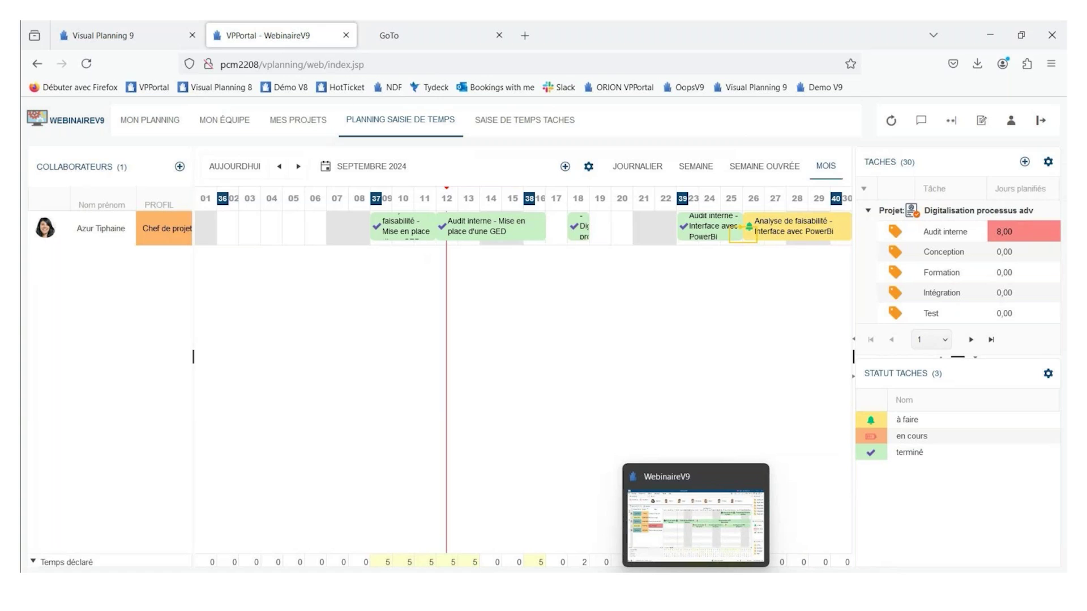
{"action": "right_click", "coordinate": [696, 585]}
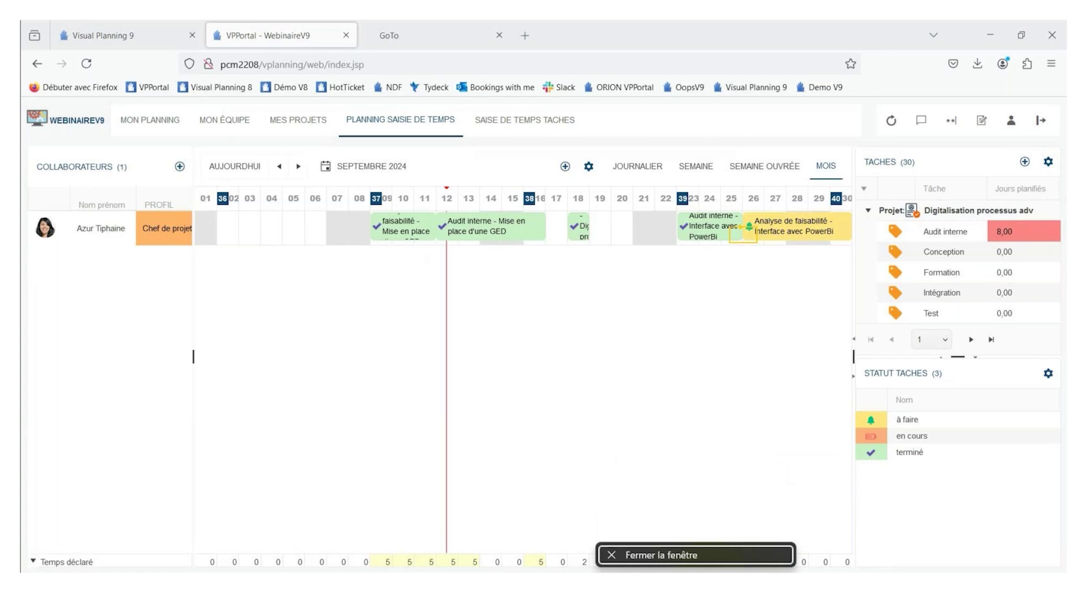
{"action": "left_click", "coordinate": [696, 586]}
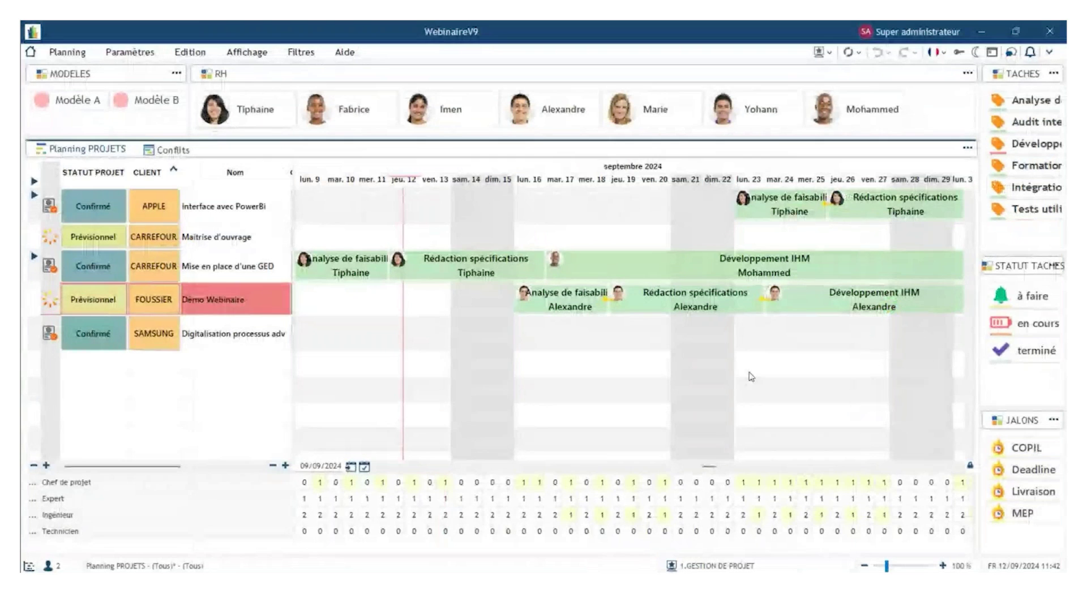
{"action": "left_click", "coordinate": [823, 53]}
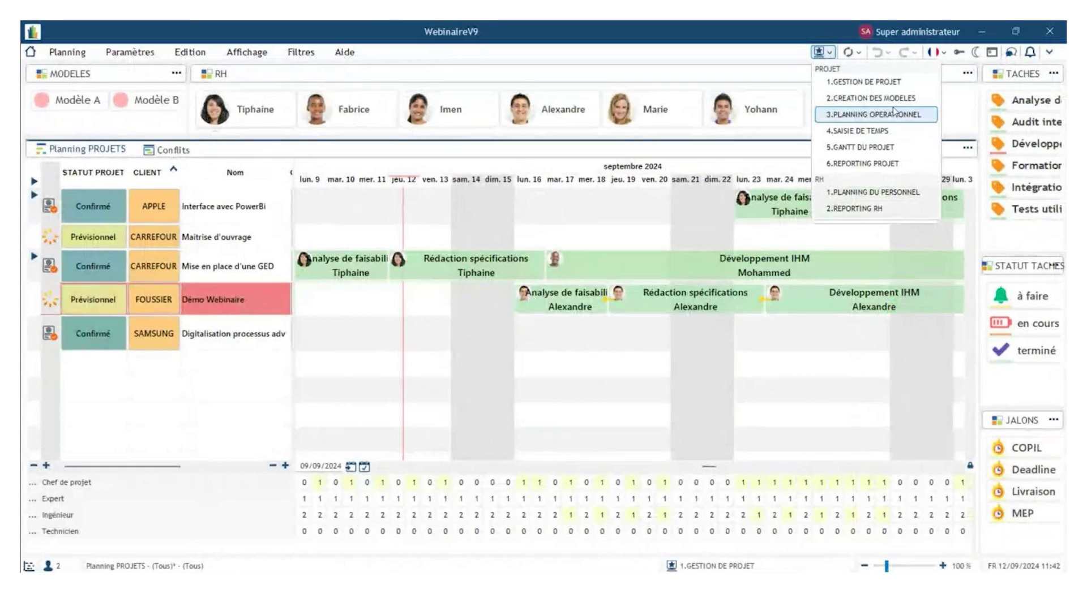
{"action": "left_click", "coordinate": [875, 132]}
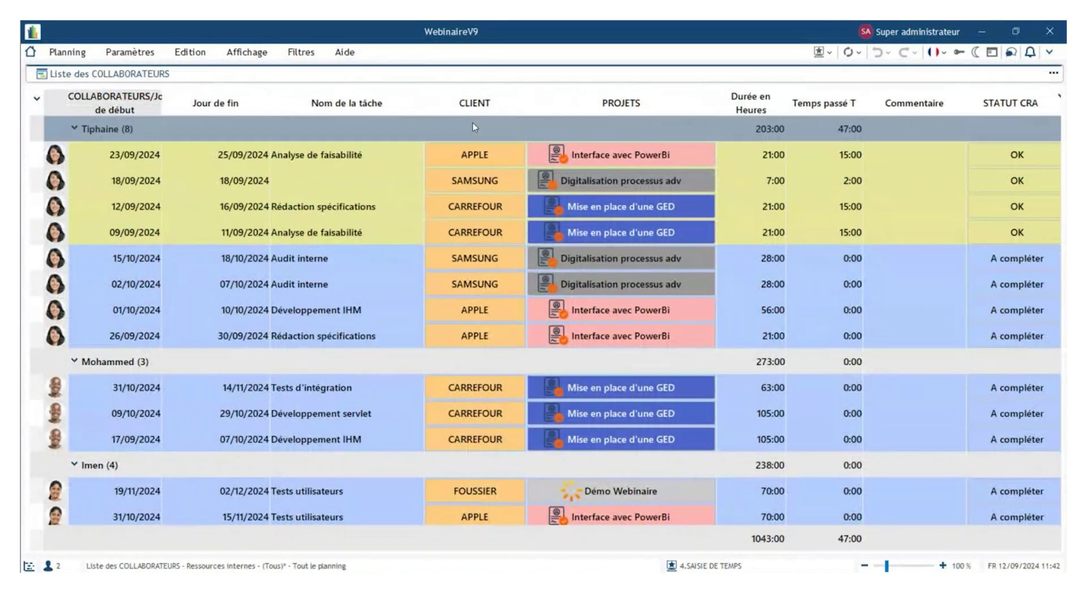
{"action": "scroll", "coordinate": [779, 399], "scroll_direction": "down", "scroll_amount": 3}
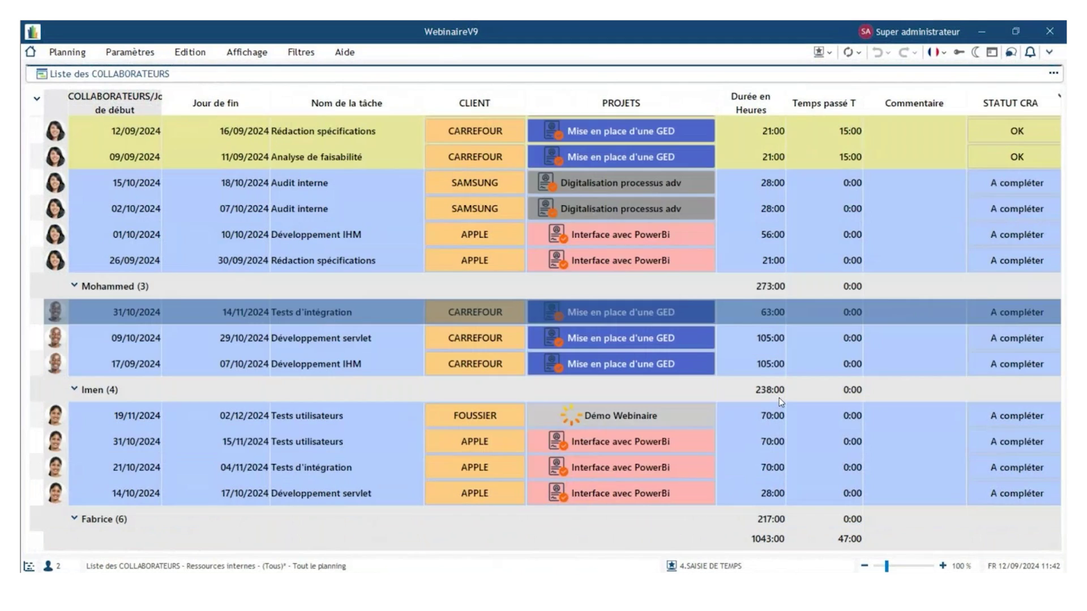
{"action": "scroll", "coordinate": [791, 433], "scroll_direction": "up", "scroll_amount": 3}
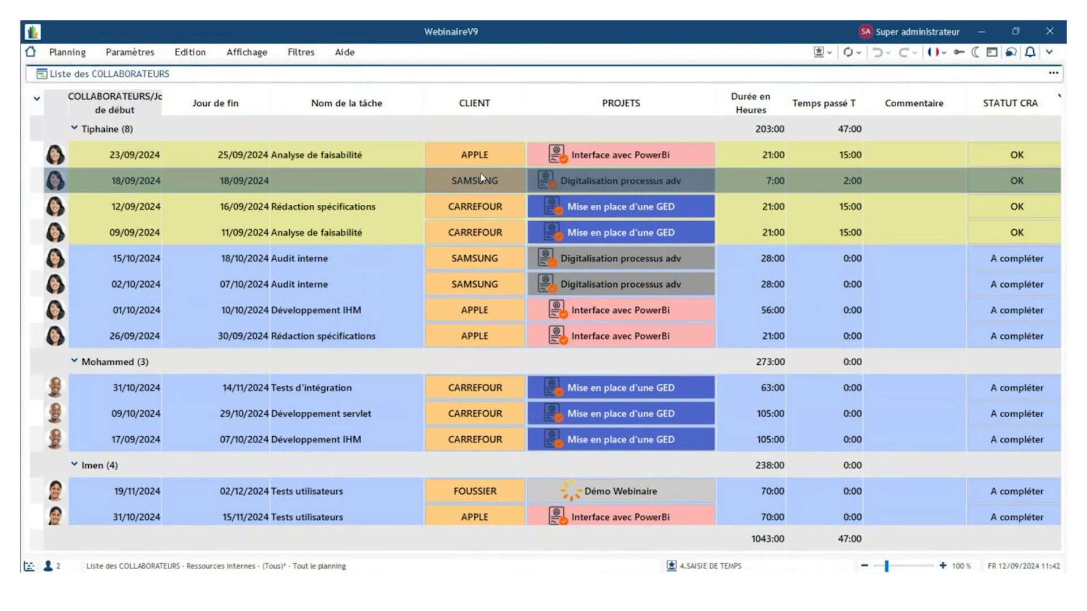
- Set the CRA to Validé for the Rédaction spécifications task starting 12/09/2024 on Mise en place d'une GED, and save it
{"action": "right_click", "coordinate": [1032, 207]}
{"action": "left_click", "coordinate": [981, 218]}
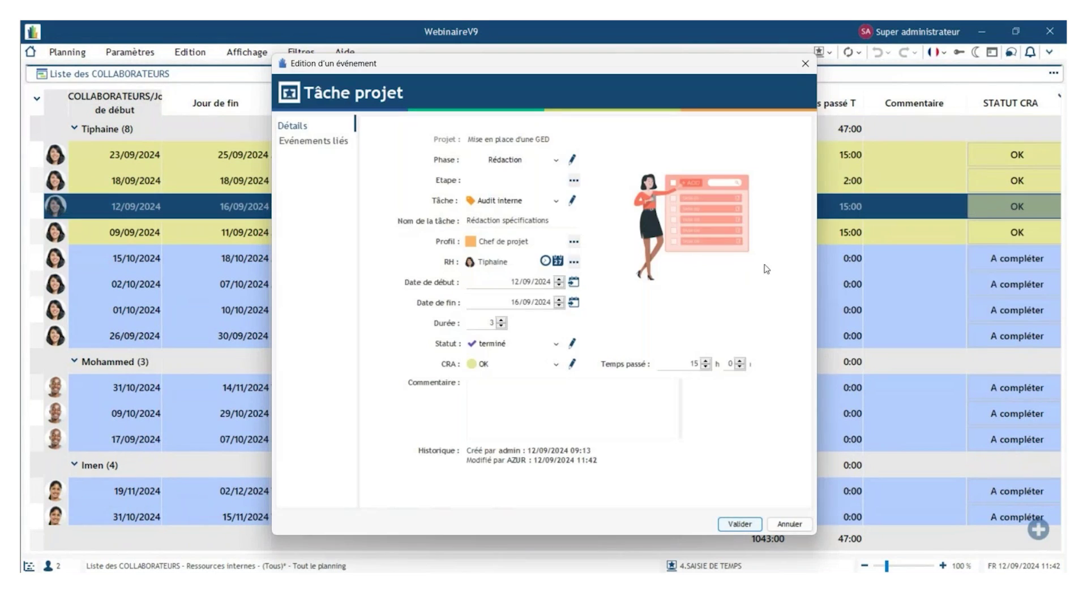
{"action": "left_click", "coordinate": [513, 365]}
{"action": "left_click", "coordinate": [515, 433]}
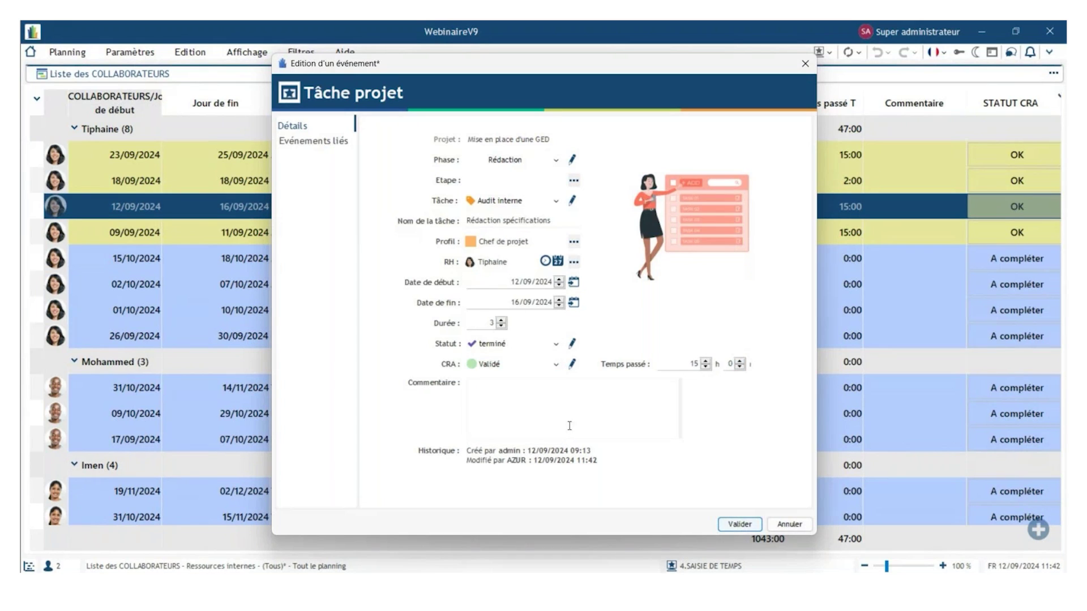
{"action": "left_click", "coordinate": [748, 521]}
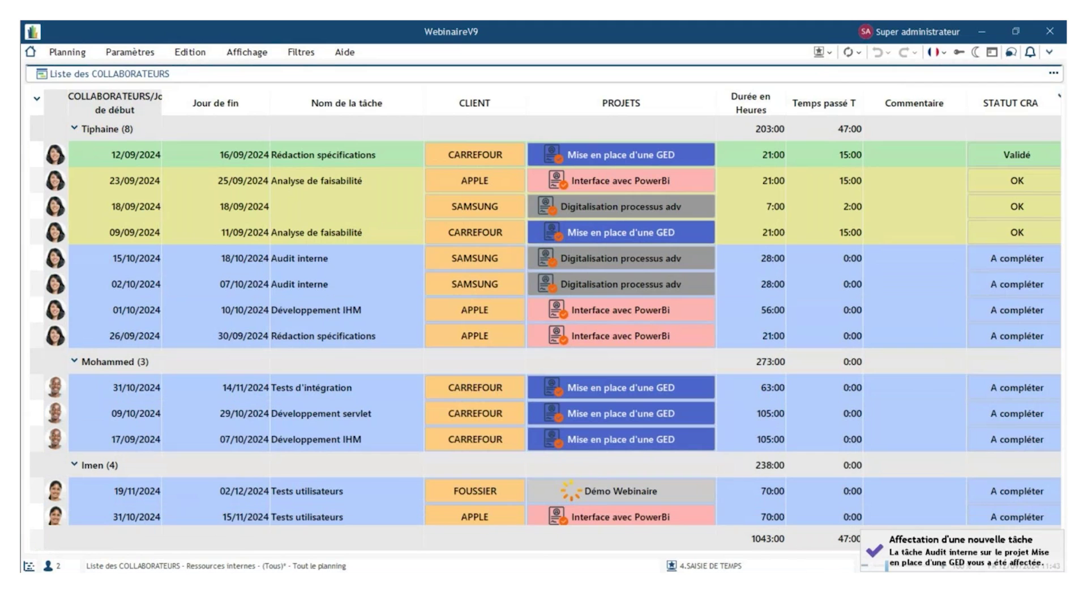
- Switch back to VPPortal and open Mes projets to view the project and collaborator plannings
{"action": "mouse_move", "coordinate": [487, 569]}
{"action": "left_click", "coordinate": [490, 481]}
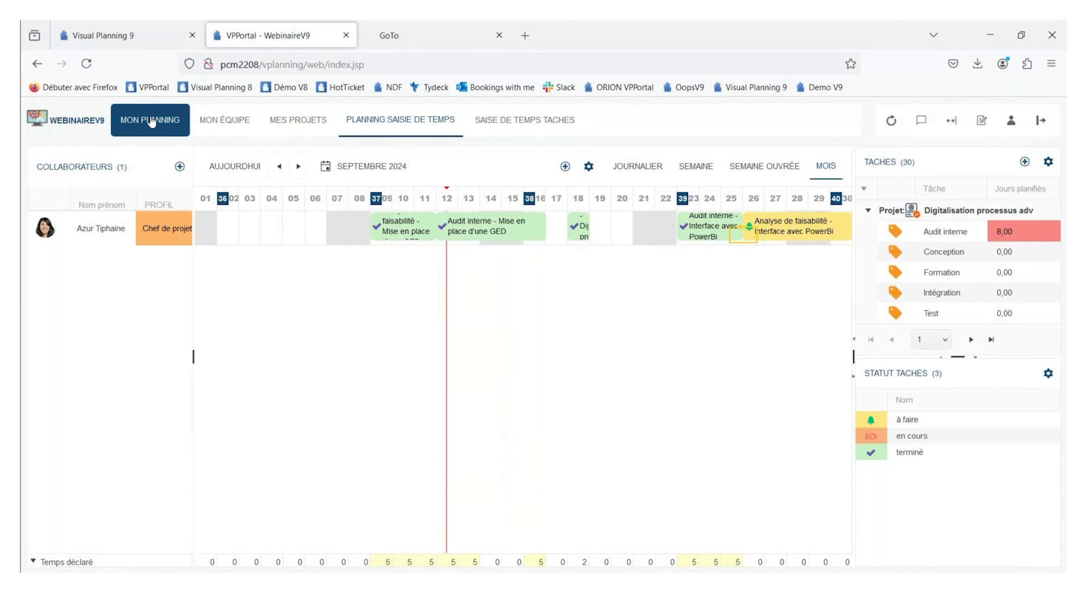
{"action": "left_click", "coordinate": [278, 123]}
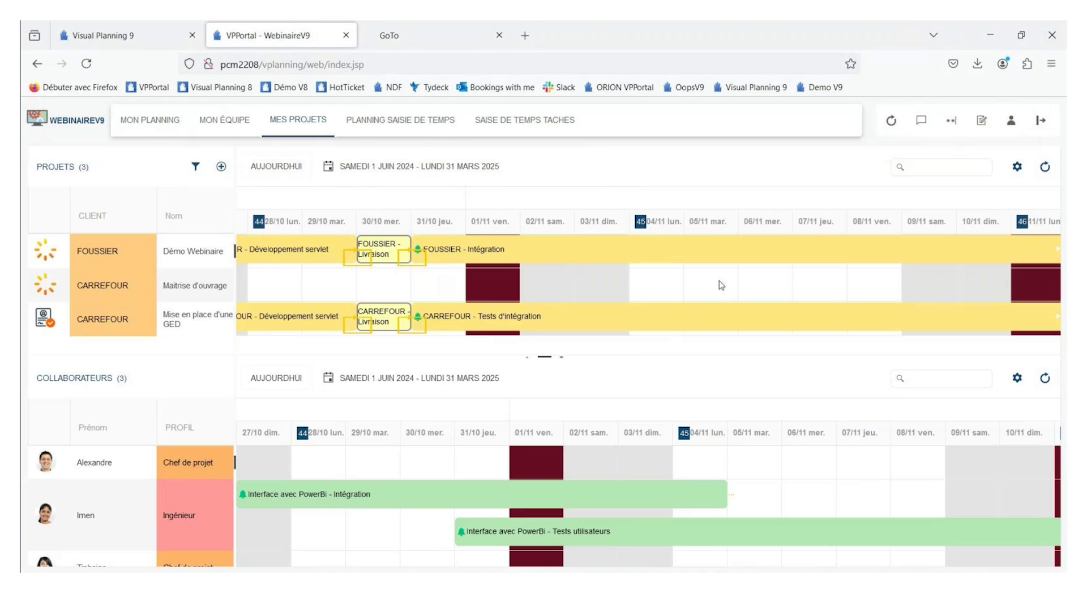
{"action": "mouse_move", "coordinate": [327, 309]}
- Return to the Visual Planning WebinaireV9 window and open the 5.GANTT DU PROJET view
{"action": "mouse_move", "coordinate": [786, 584]}
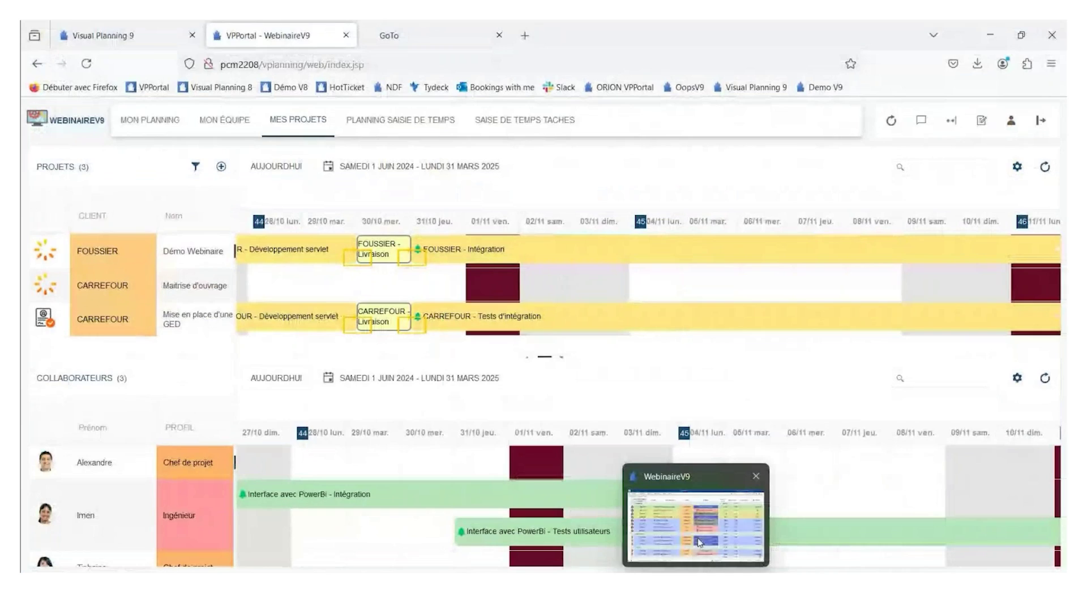
{"action": "left_click", "coordinate": [699, 527]}
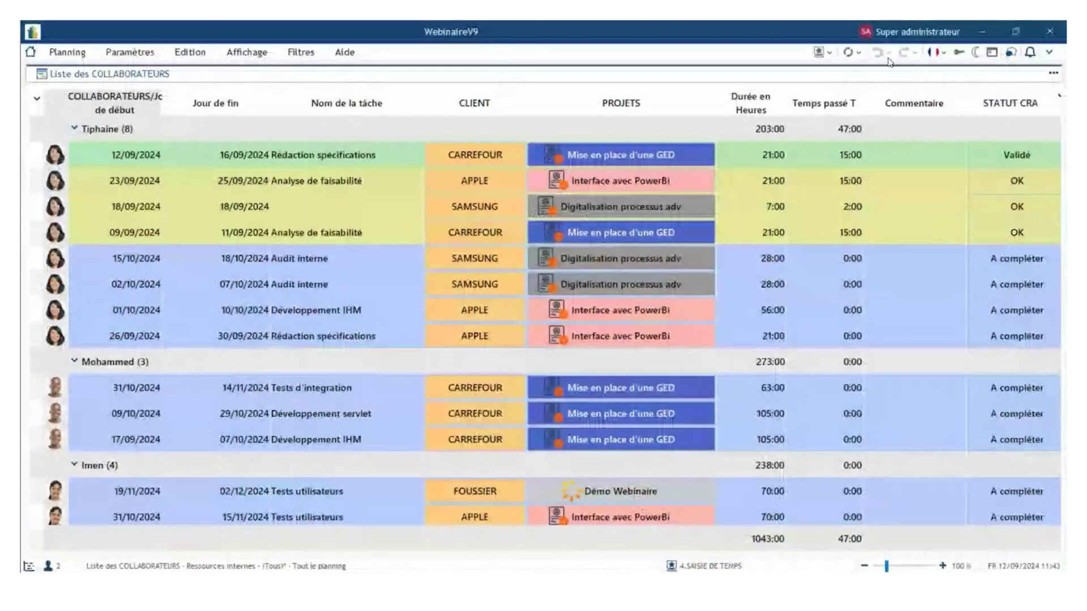
{"action": "left_click", "coordinate": [821, 52]}
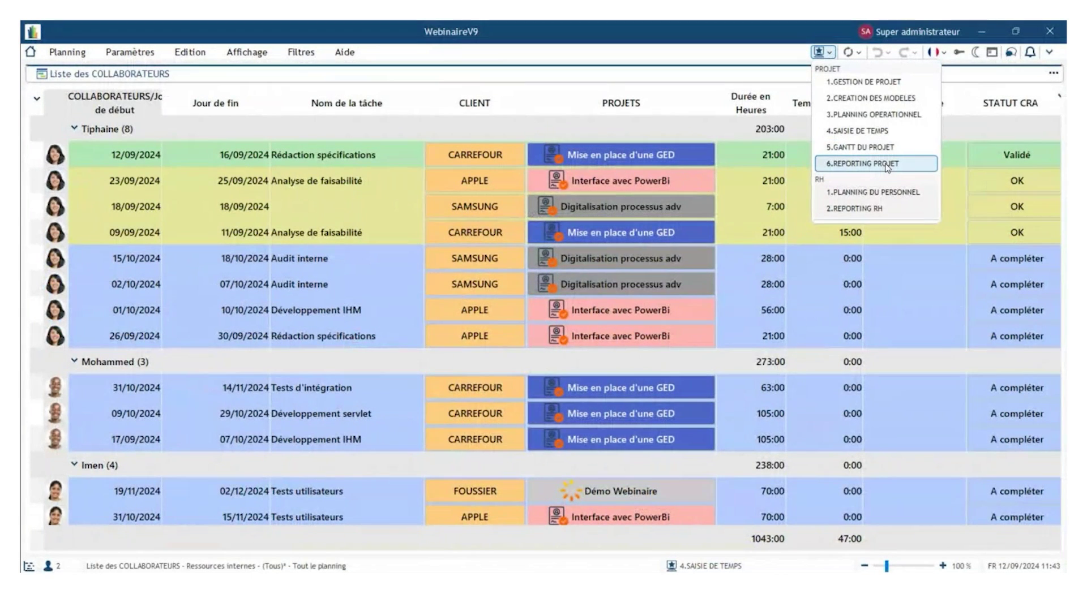
{"action": "left_click", "coordinate": [872, 147]}
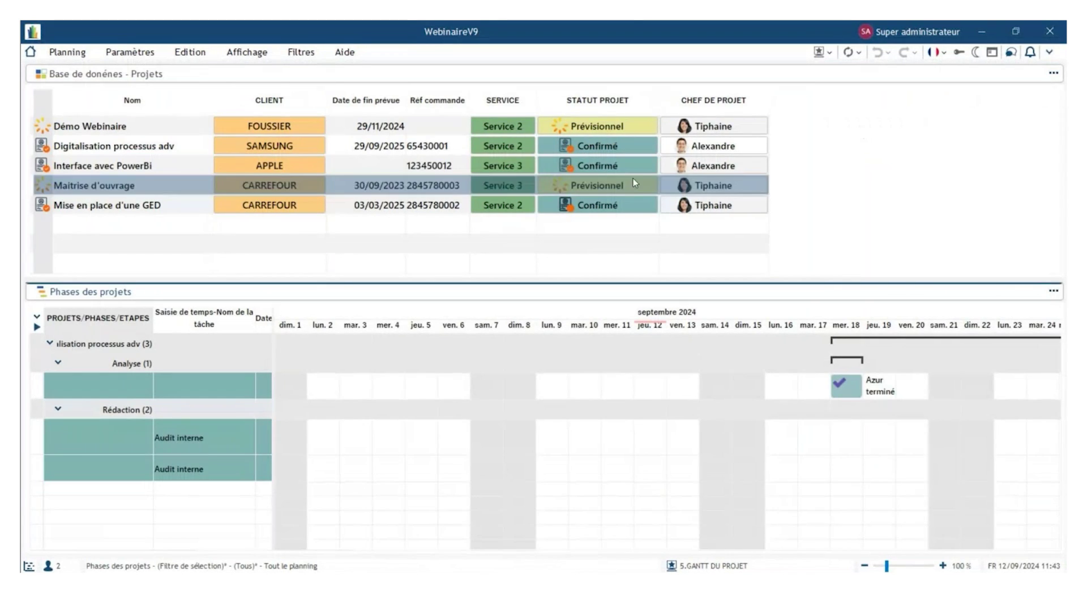
- Display the Démo Webinaire project in the Gantt and review its phases and linked tasks from mid-September 2024
{"action": "left_click", "coordinate": [413, 132]}
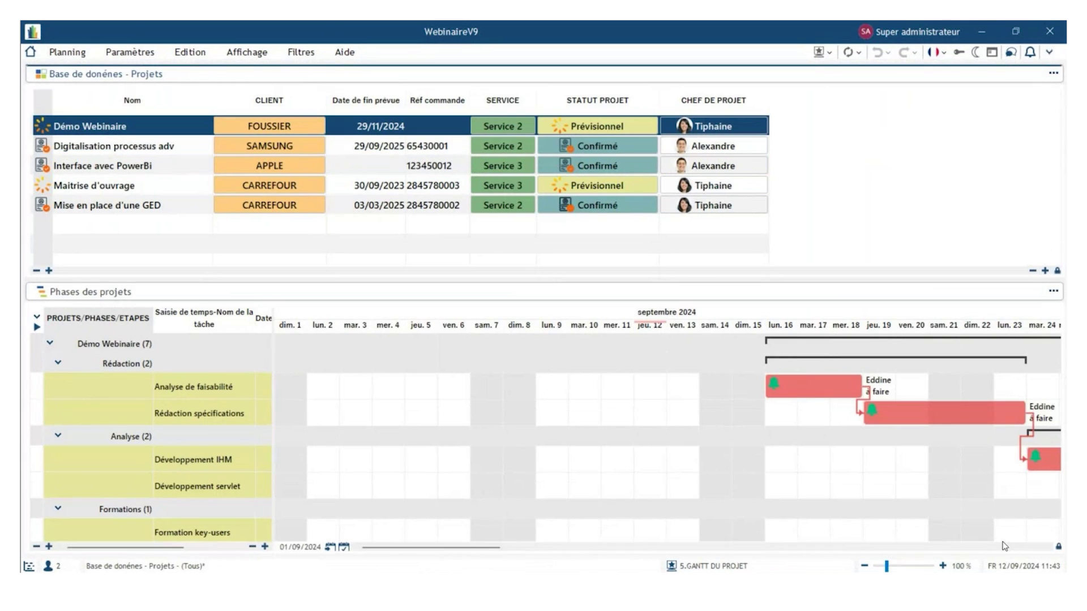
{"action": "left_click", "coordinate": [1047, 548]}
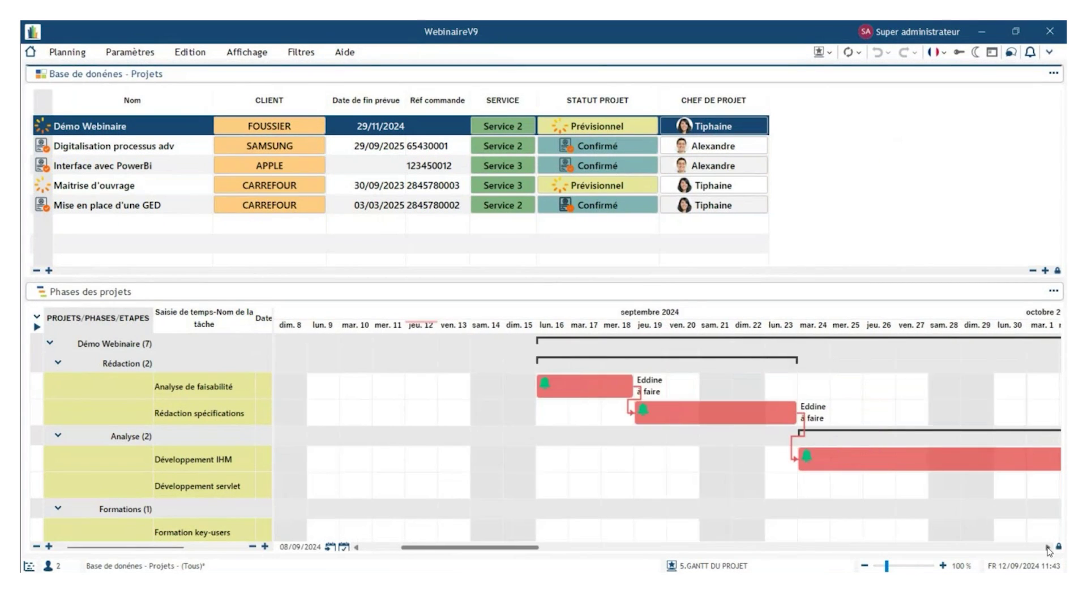
- Open the 6.REPORTING PROJET view and examine the charts for Digitalisation processus adv and Interface avec PowerBi
{"action": "left_click", "coordinate": [822, 52]}
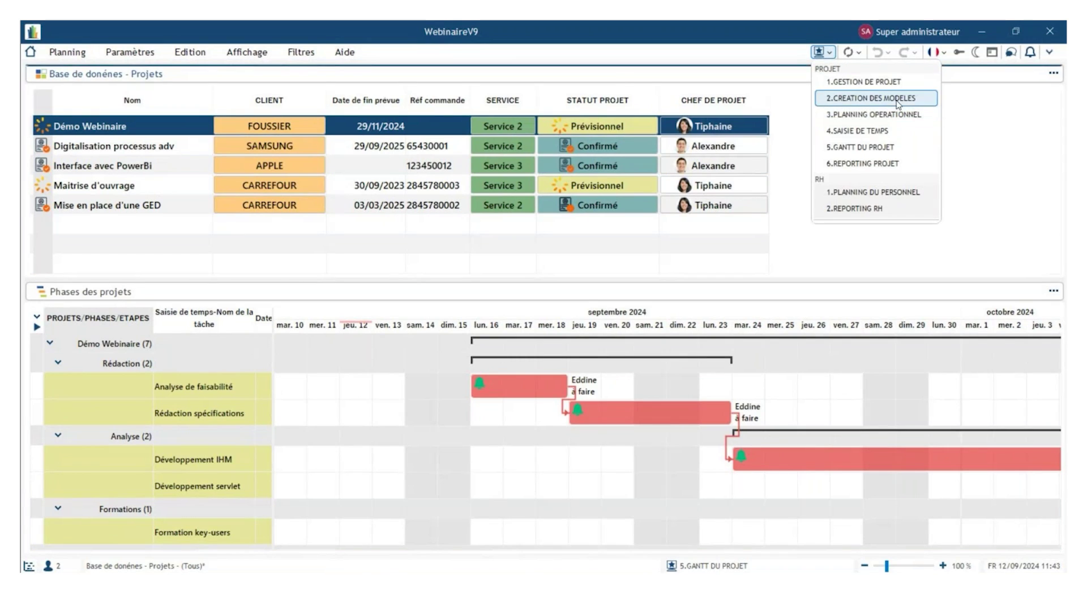
{"action": "left_click", "coordinate": [912, 164]}
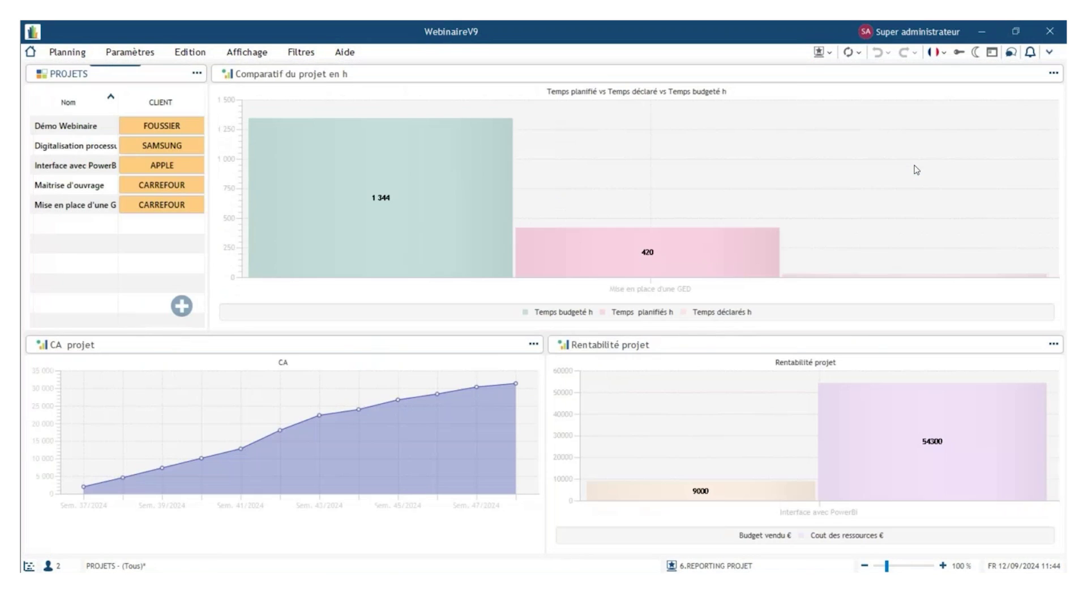
{"action": "left_click", "coordinate": [64, 127]}
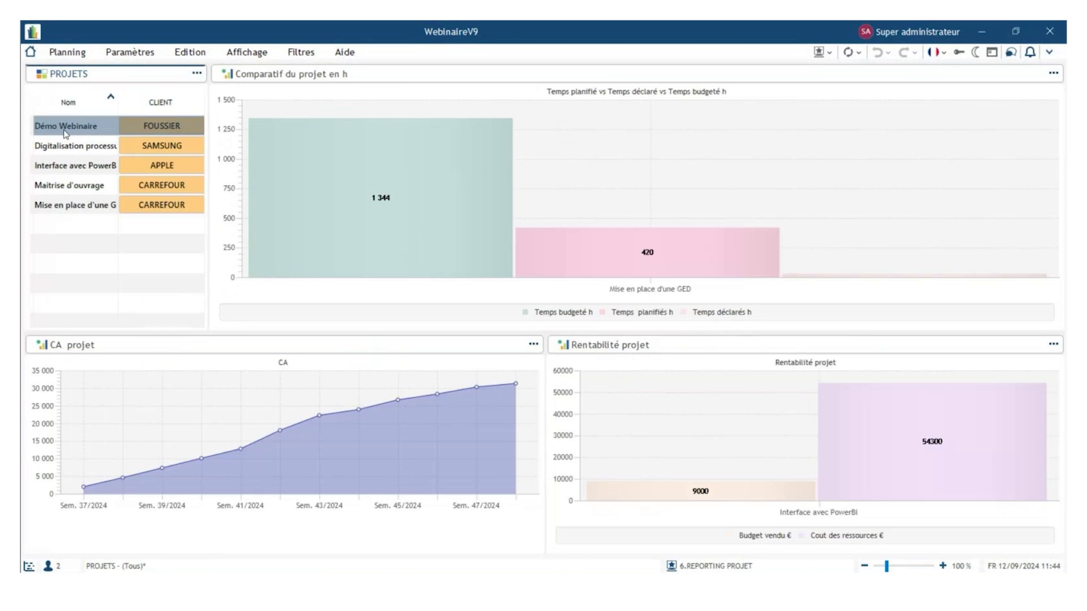
{"action": "left_click_drag", "start_coordinate": [209, 122], "coordinate": [256, 122]}
{"action": "left_click", "coordinate": [92, 147]}
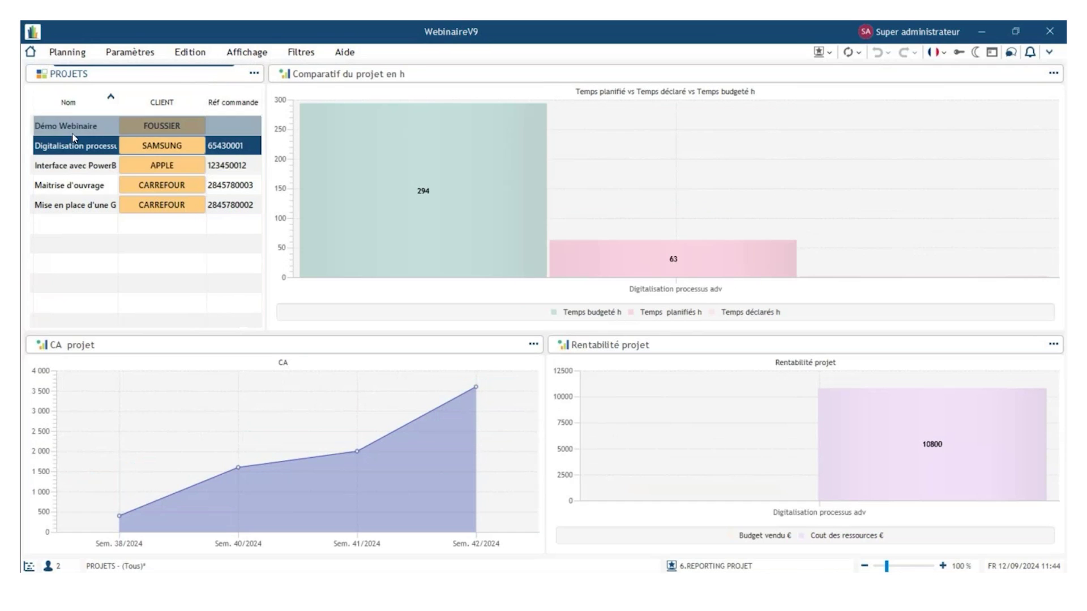
{"action": "left_click", "coordinate": [71, 169]}
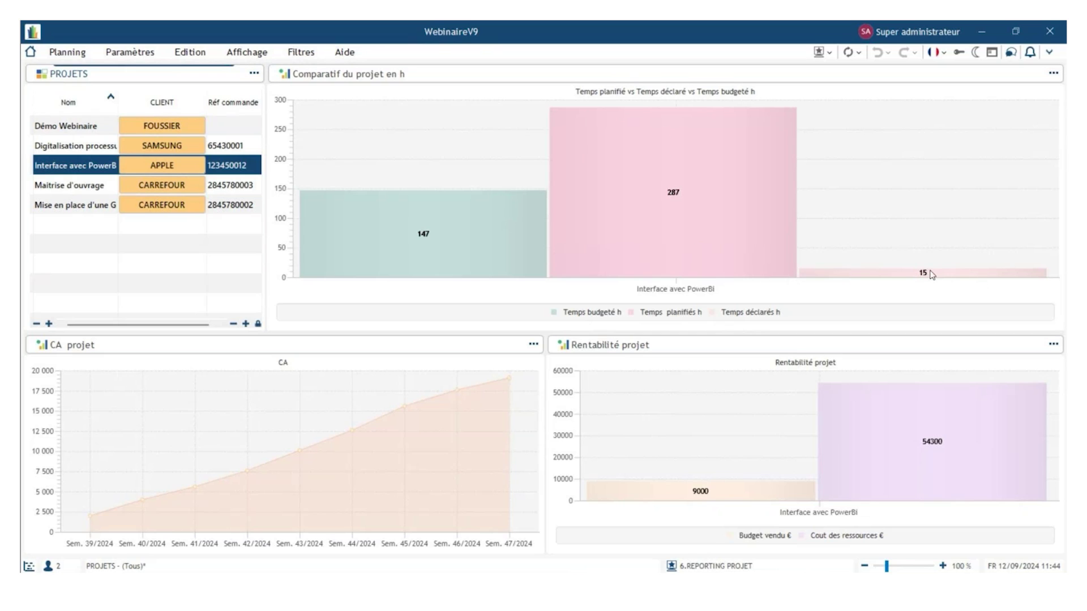
{"action": "left_click", "coordinate": [224, 168]}
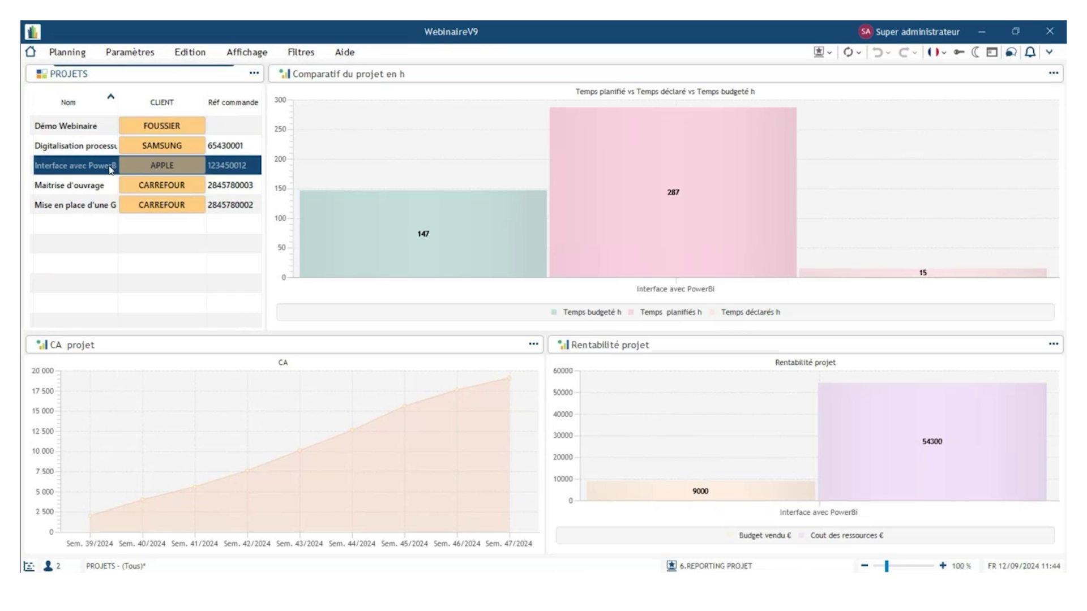
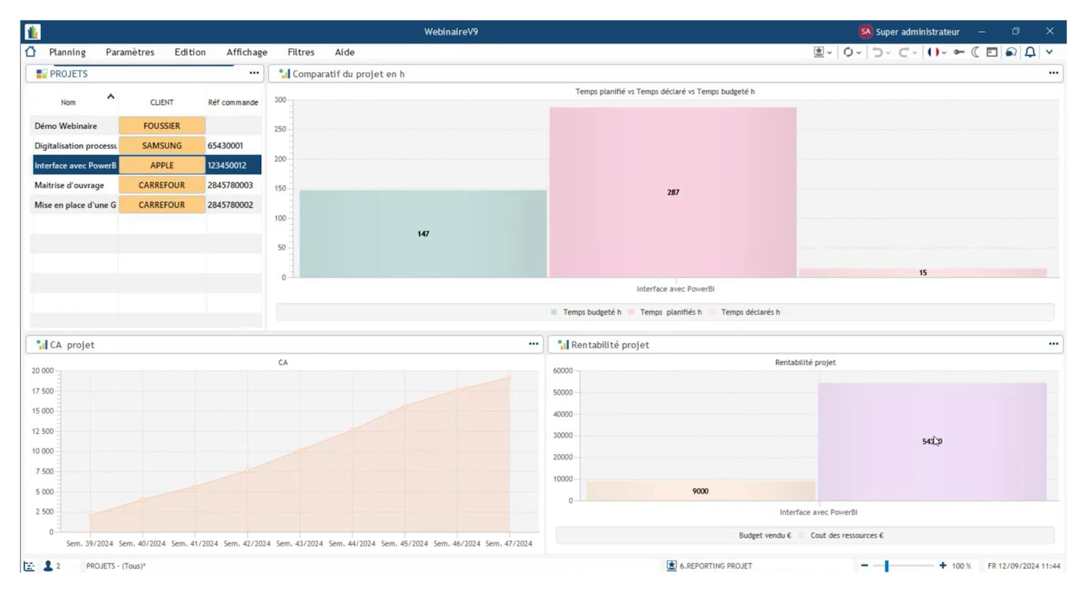
- Review the display types available for the Rentabilité projet chart without changing it
{"action": "right_click", "coordinate": [653, 347]}
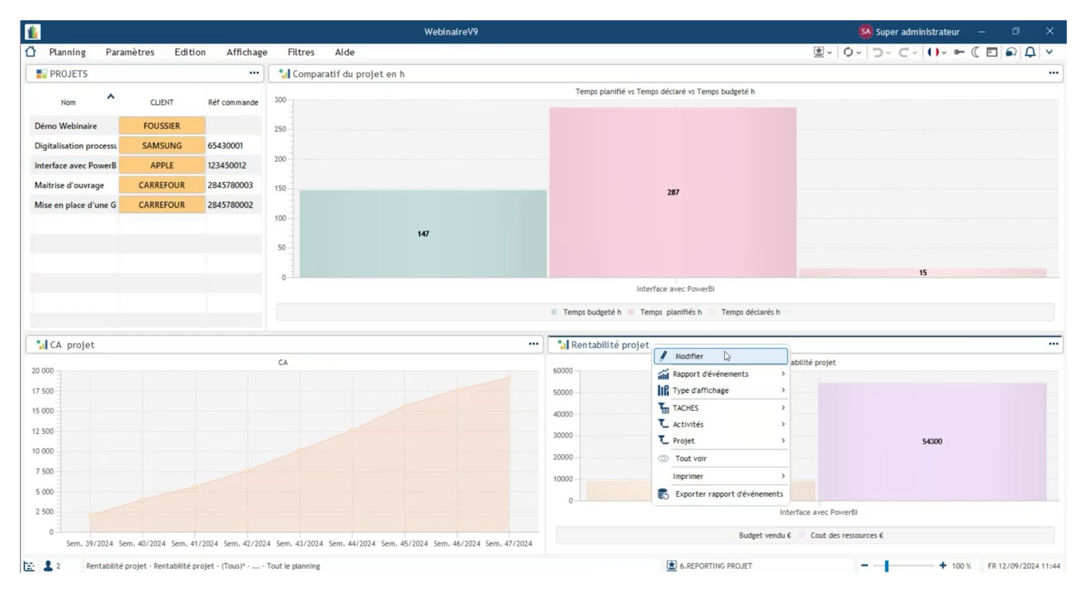
{"action": "mouse_move", "coordinate": [746, 387]}
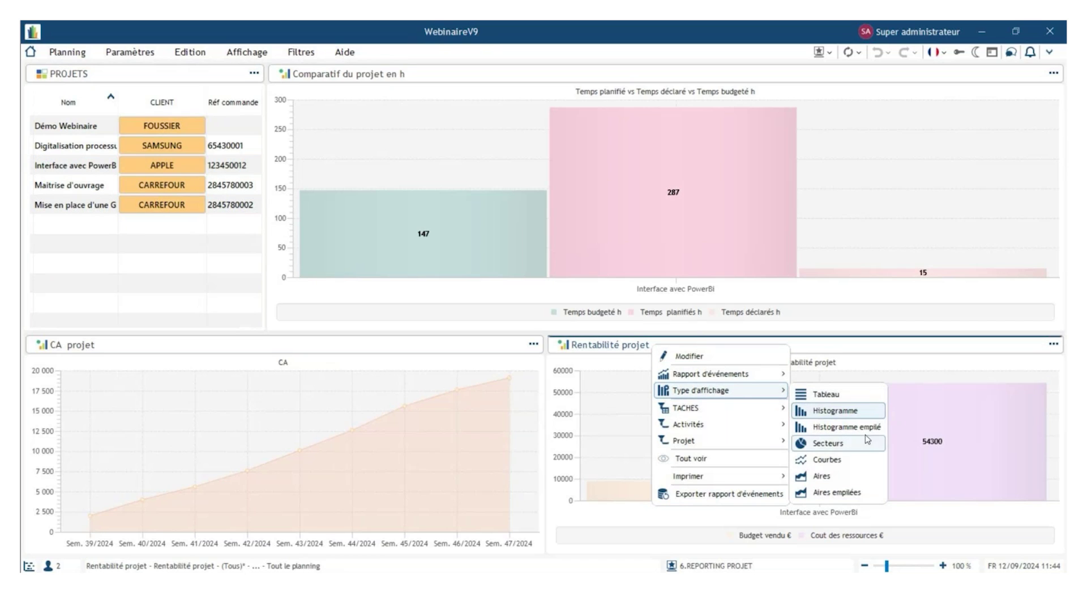
{"action": "left_click", "coordinate": [647, 347]}
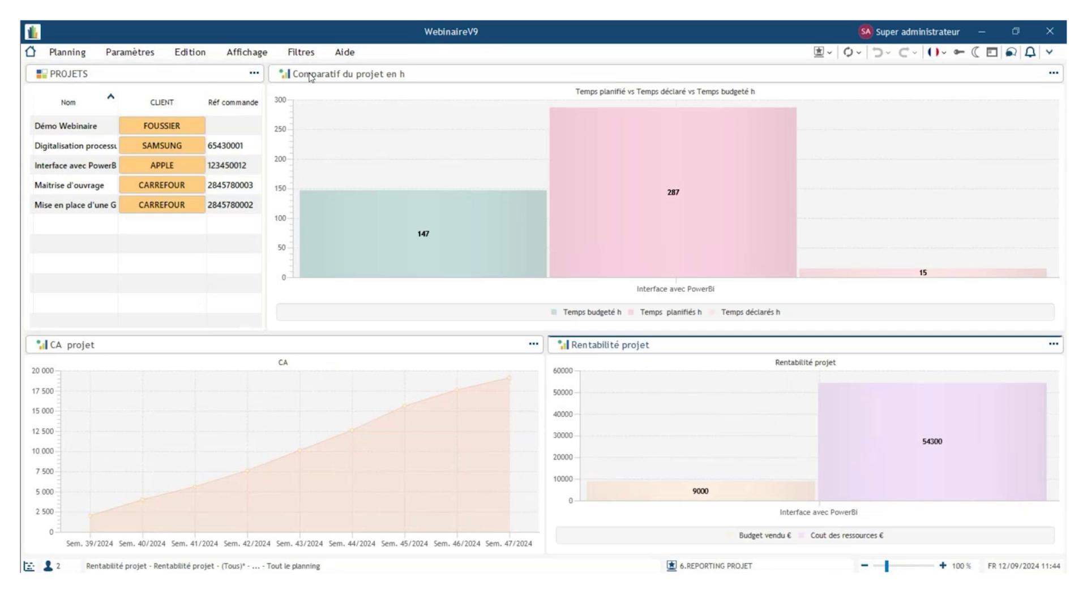
- Review the planning's export options, including the Projets choices for exporting resources, without running an export
{"action": "left_click", "coordinate": [336, 83]}
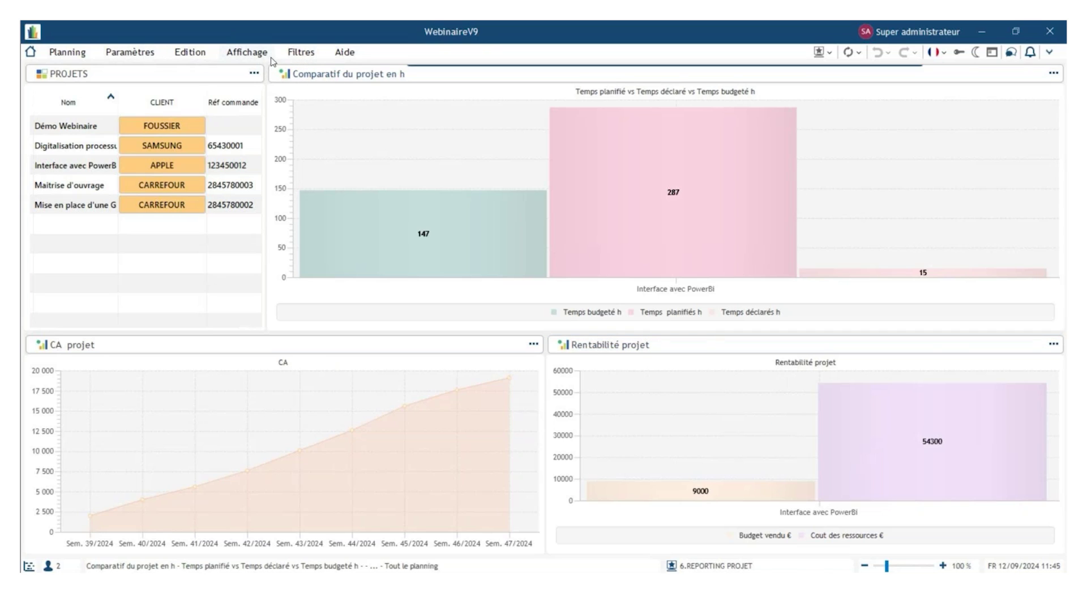
{"action": "left_click", "coordinate": [68, 52]}
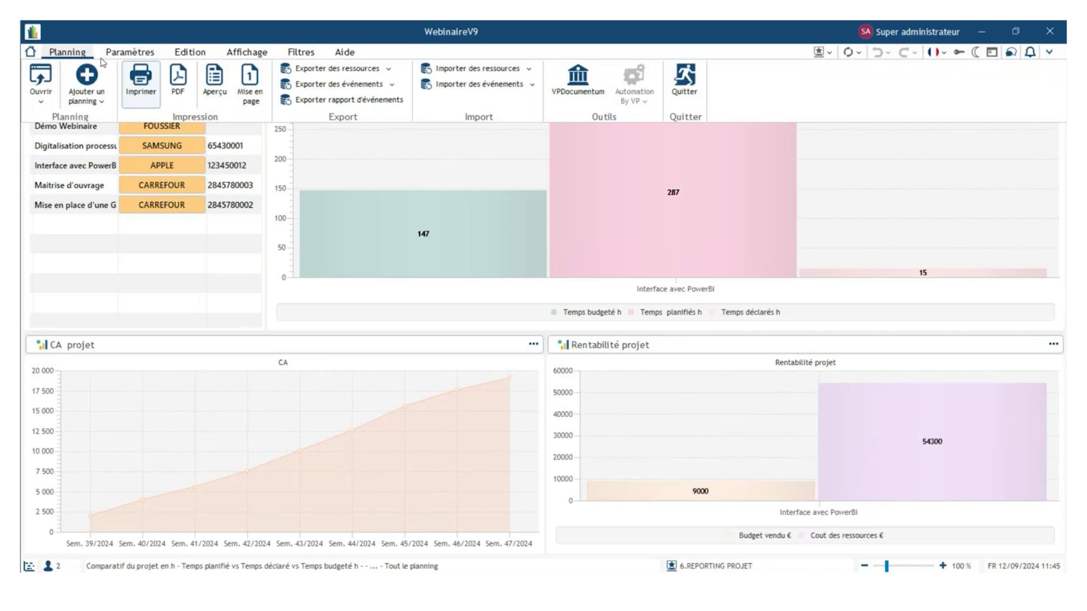
{"action": "left_click", "coordinate": [388, 69]}
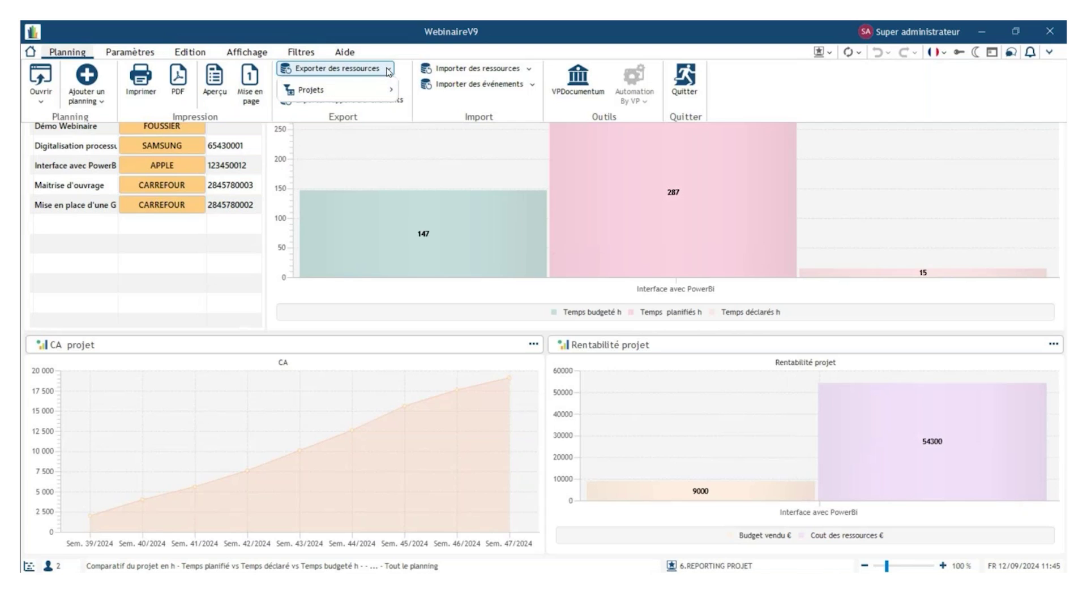
{"action": "mouse_move", "coordinate": [388, 88]}
{"action": "left_click", "coordinate": [386, 70]}
{"action": "left_click", "coordinate": [386, 69]}
{"action": "mouse_move", "coordinate": [387, 88]}
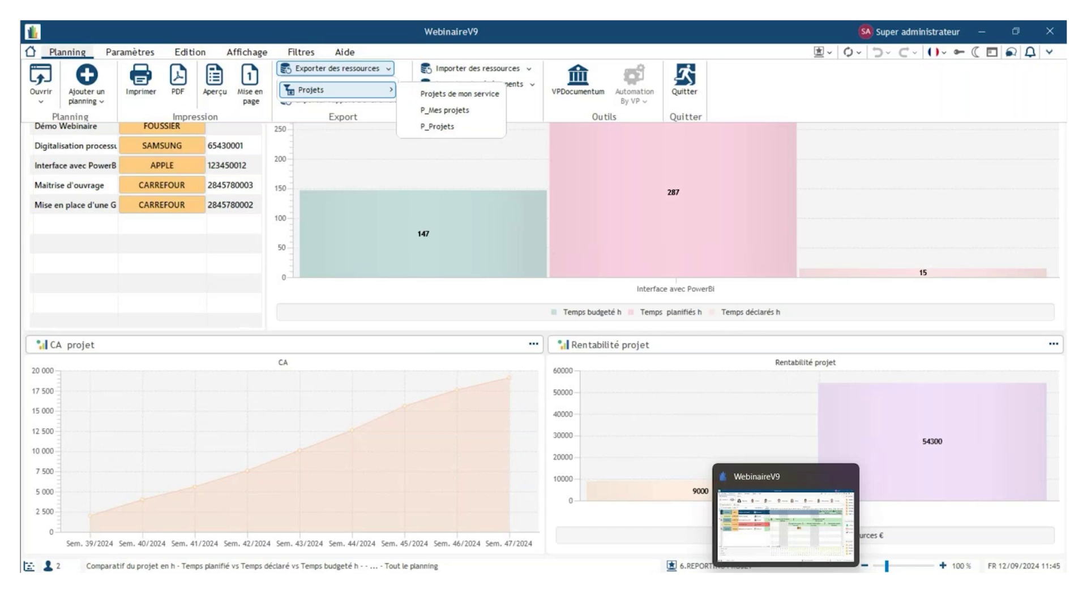
{"action": "left_click", "coordinate": [408, 171]}
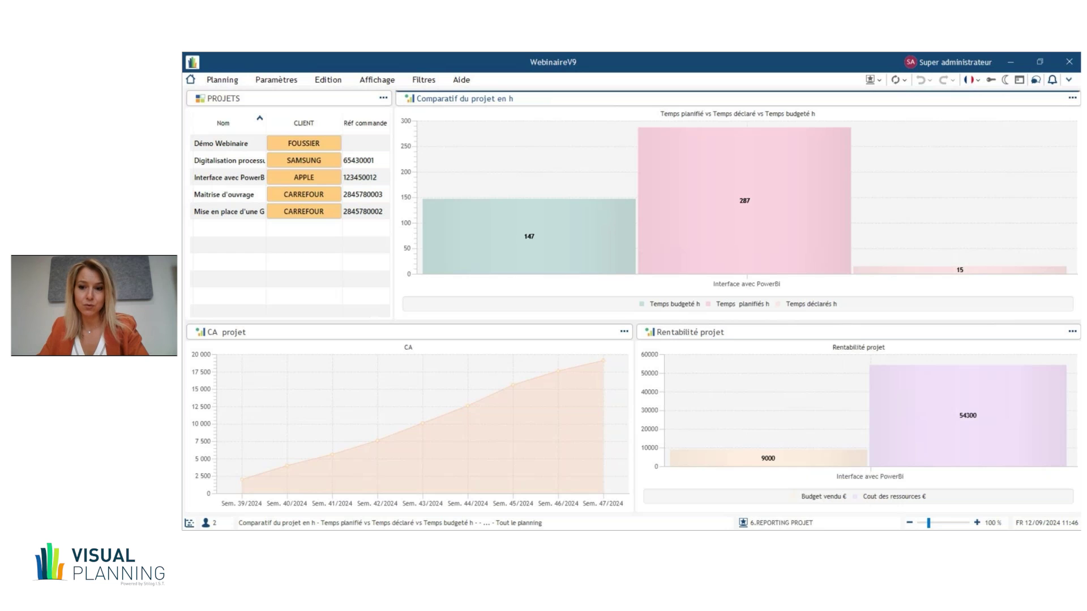
- Open the 1.GESTION DE PROJET view and show the project planning from 12/09/2024
{"action": "mouse_move", "coordinate": [837, 506]}
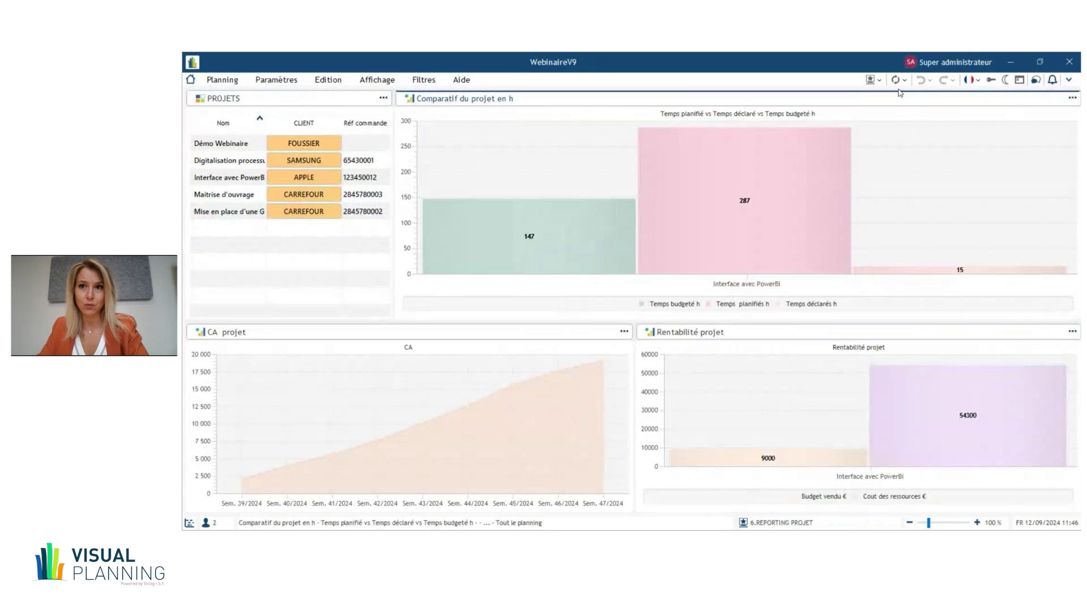
{"action": "left_click", "coordinate": [875, 80]}
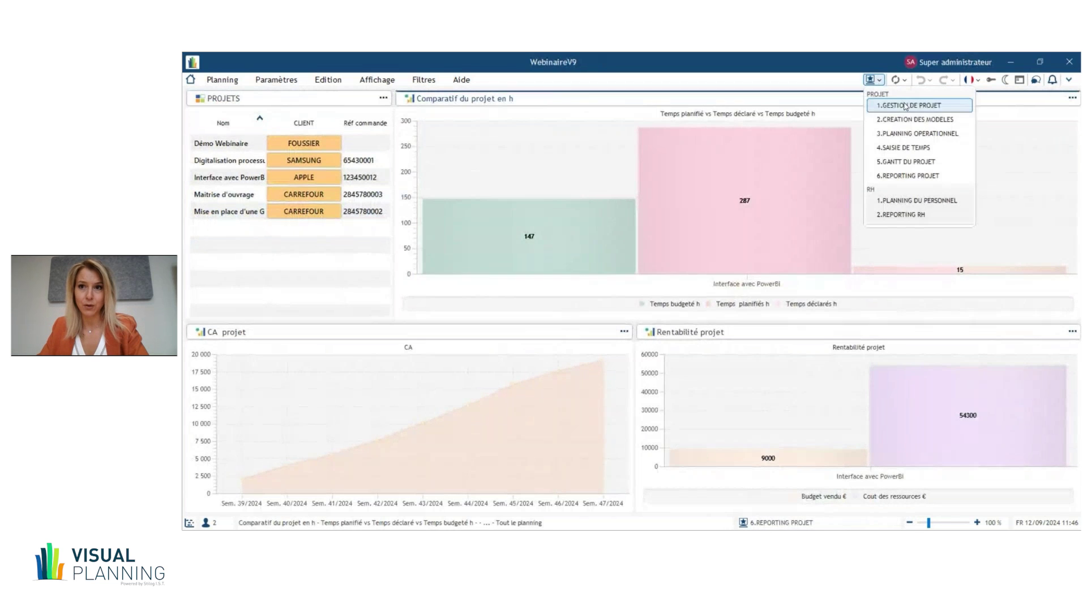
{"action": "left_click", "coordinate": [903, 105]}
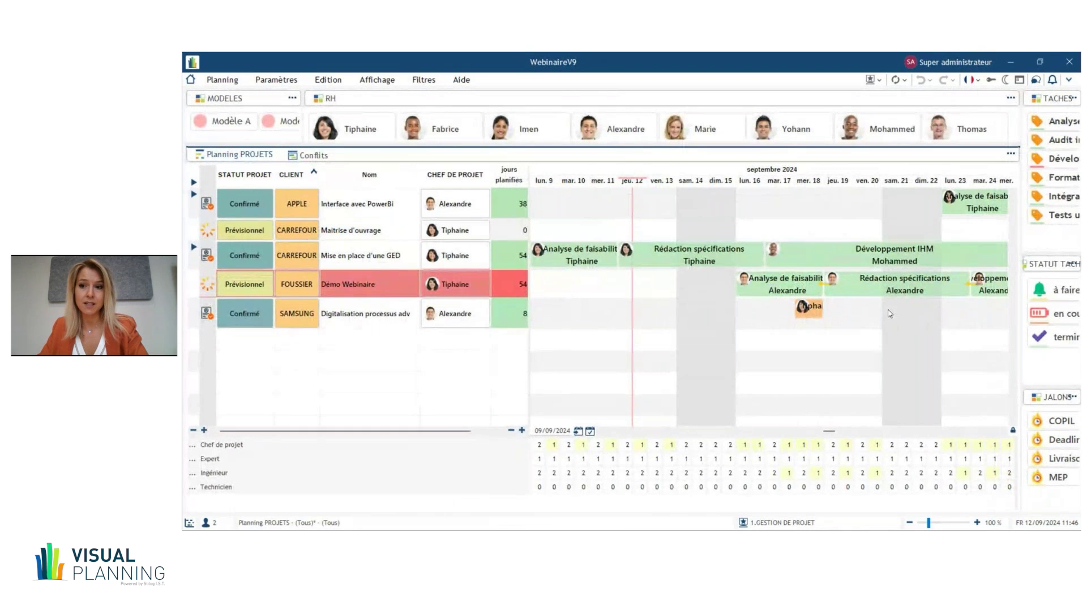
{"action": "left_click", "coordinate": [1004, 431]}
{"action": "left_click", "coordinate": [1003, 431]}
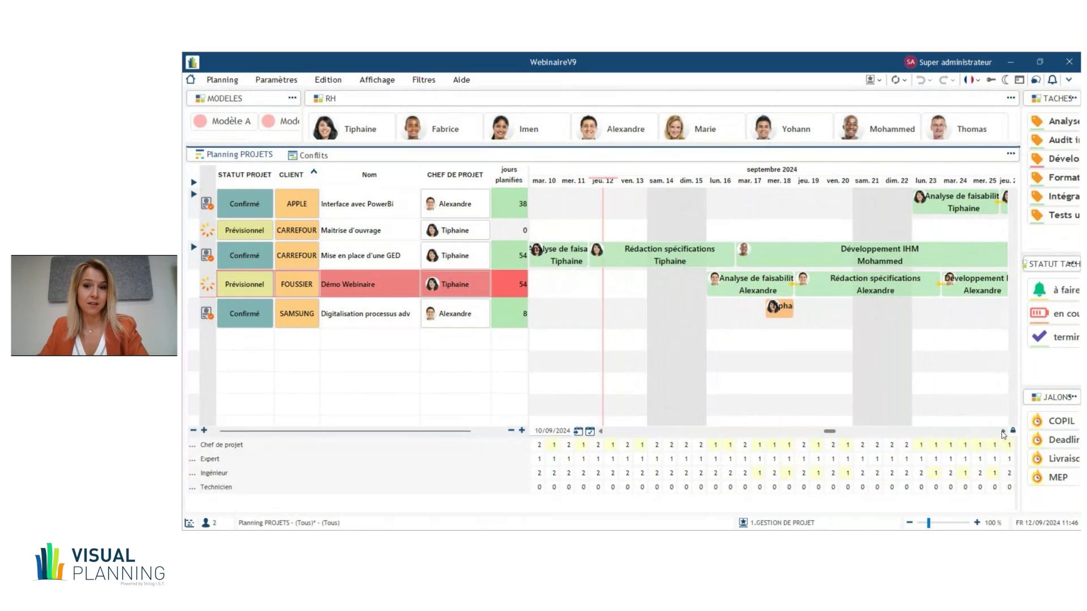
{"action": "left_click", "coordinate": [1004, 432]}
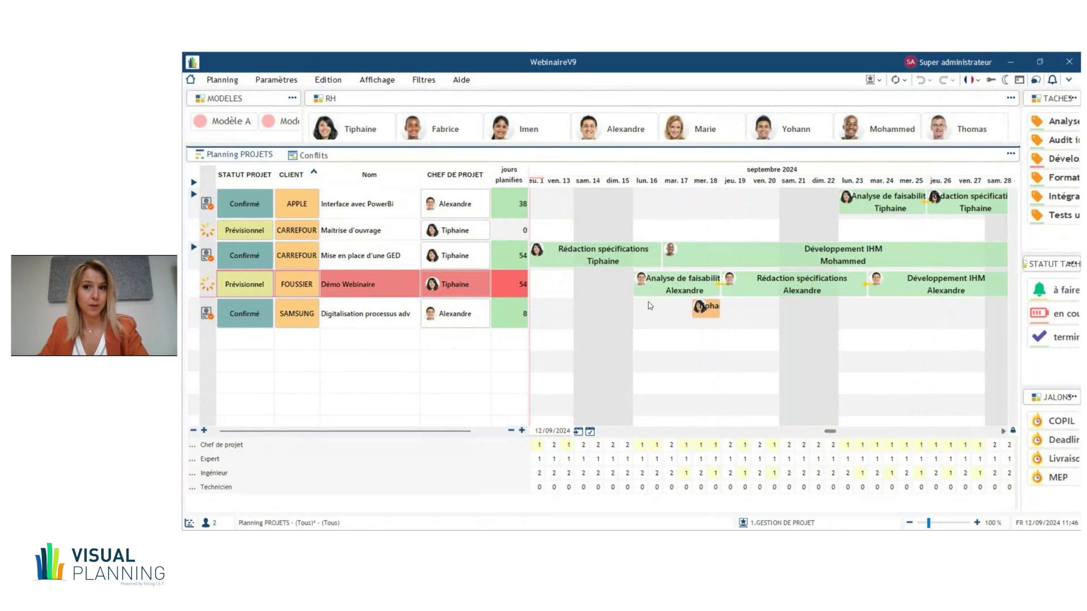
- Open the Analyse de faisabilité task of Démo Webinaire to review its details and Commentaire field, and close it without saving
{"action": "left_click", "coordinate": [675, 288]}
{"action": "double_click", "coordinate": [675, 287]}
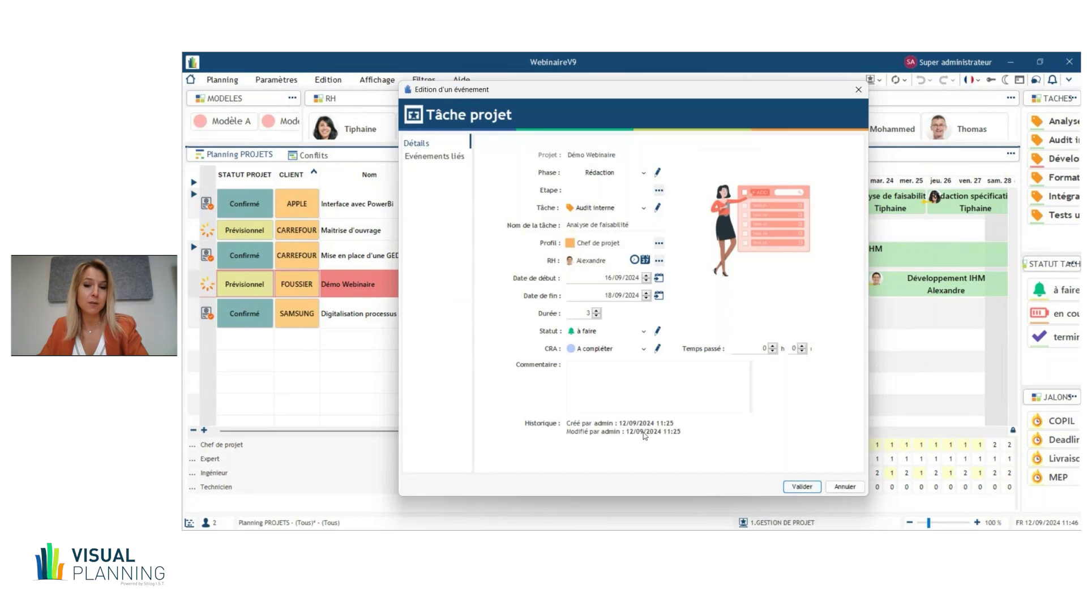
{"action": "left_click", "coordinate": [845, 488]}
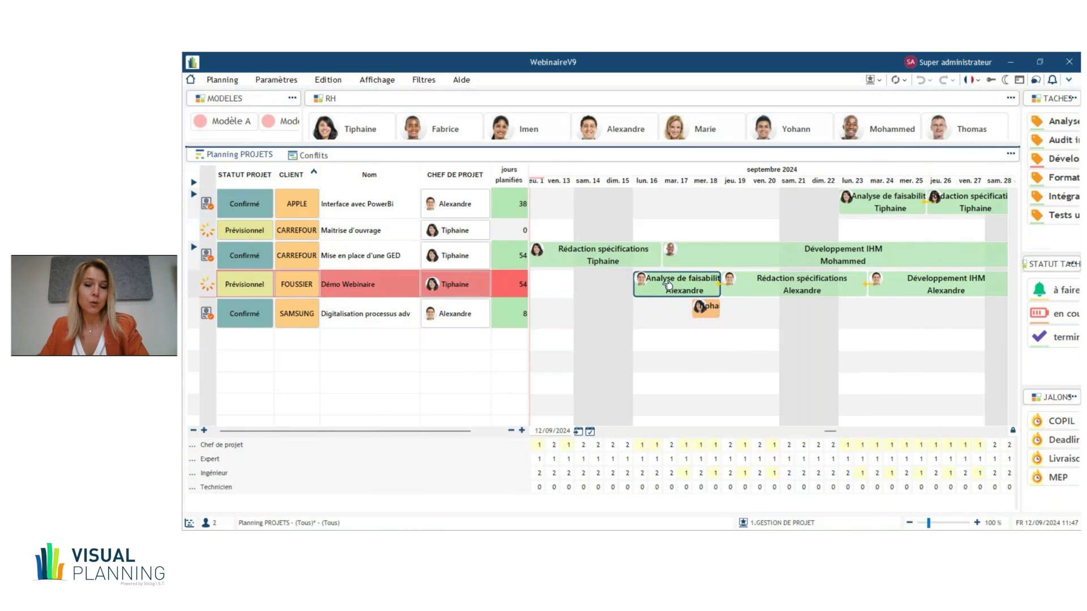
{"action": "mouse_move", "coordinate": [668, 285]}
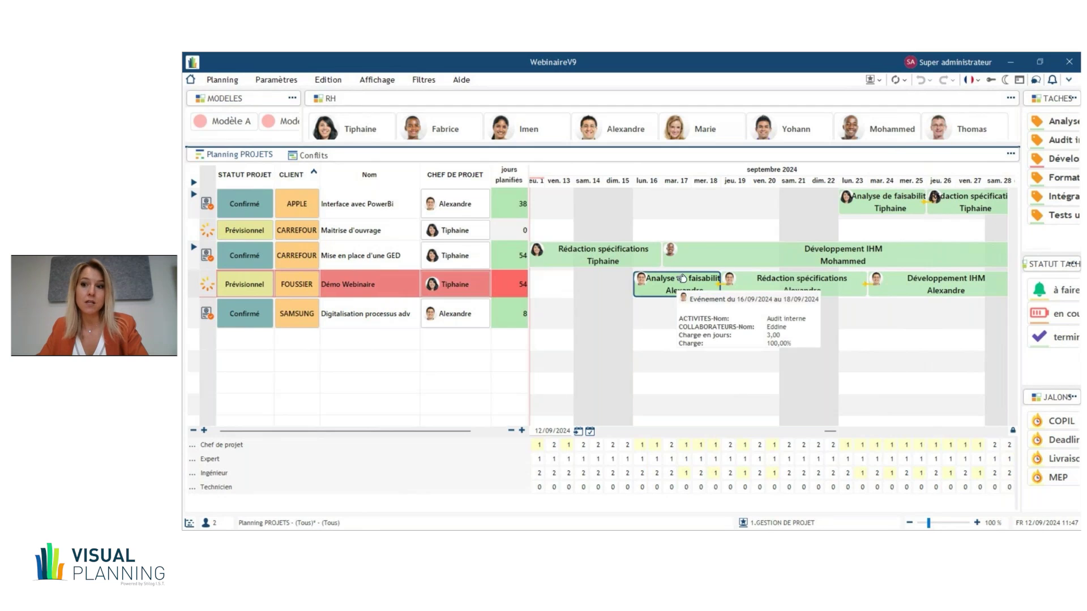
{"action": "double_click", "coordinate": [682, 279]}
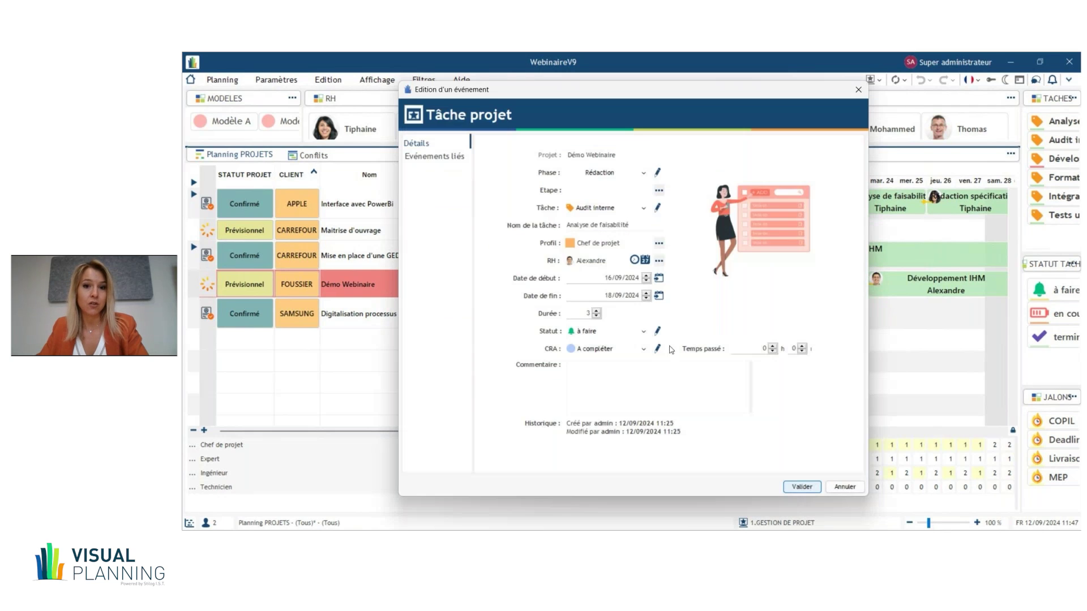
{"action": "left_click", "coordinate": [597, 379]}
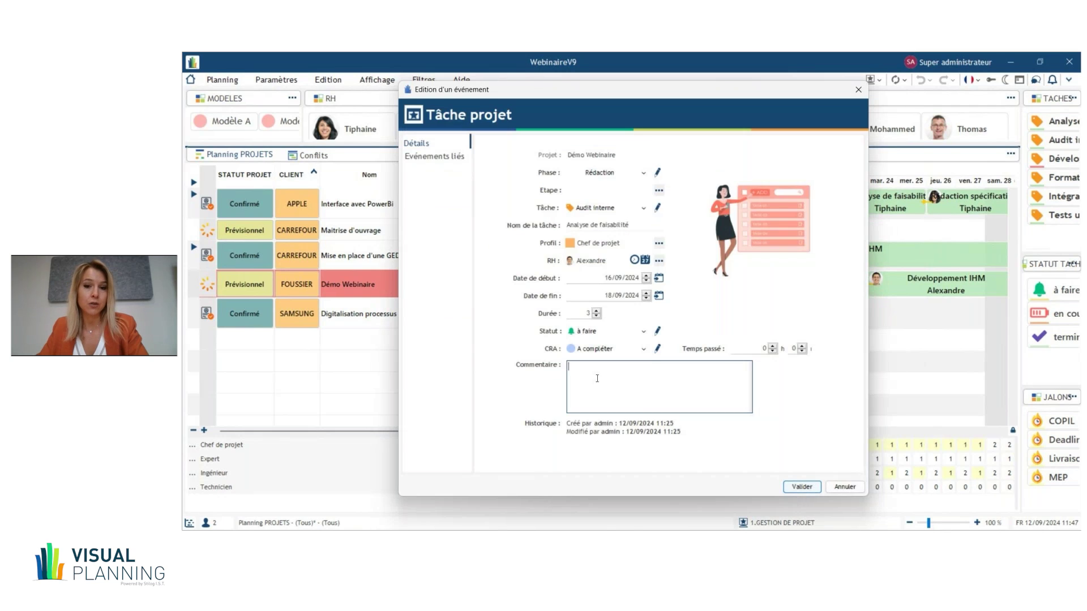
{"action": "left_click", "coordinate": [845, 487]}
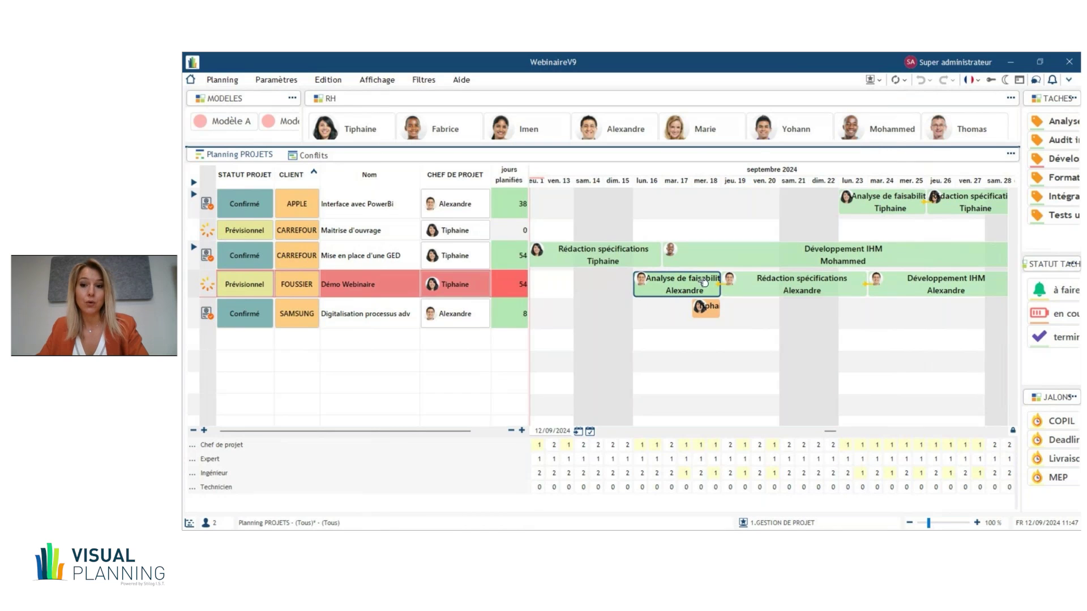
{"action": "mouse_move", "coordinate": [815, 537]}
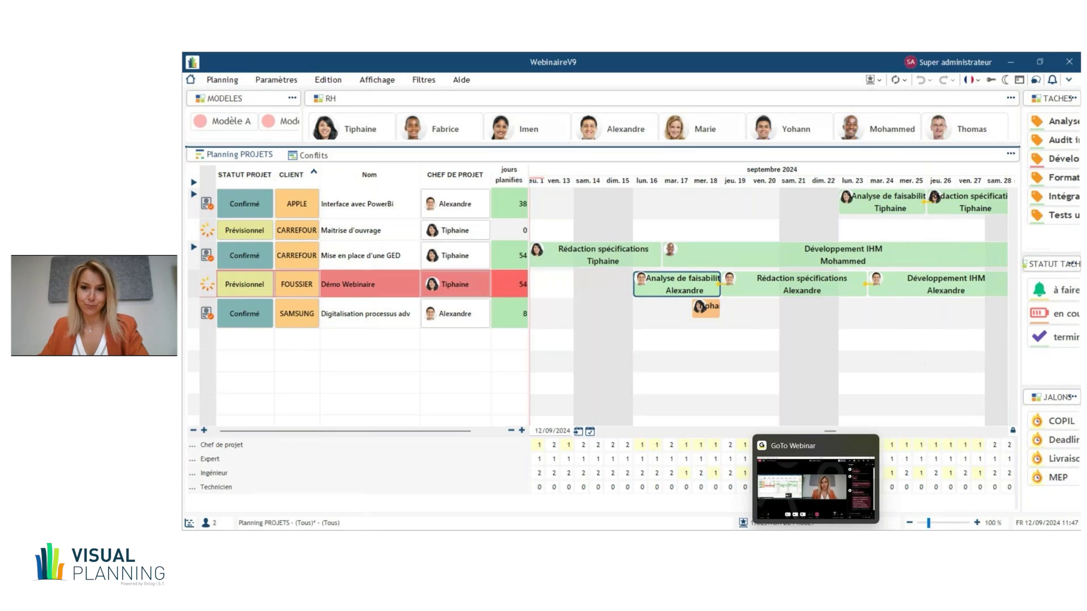